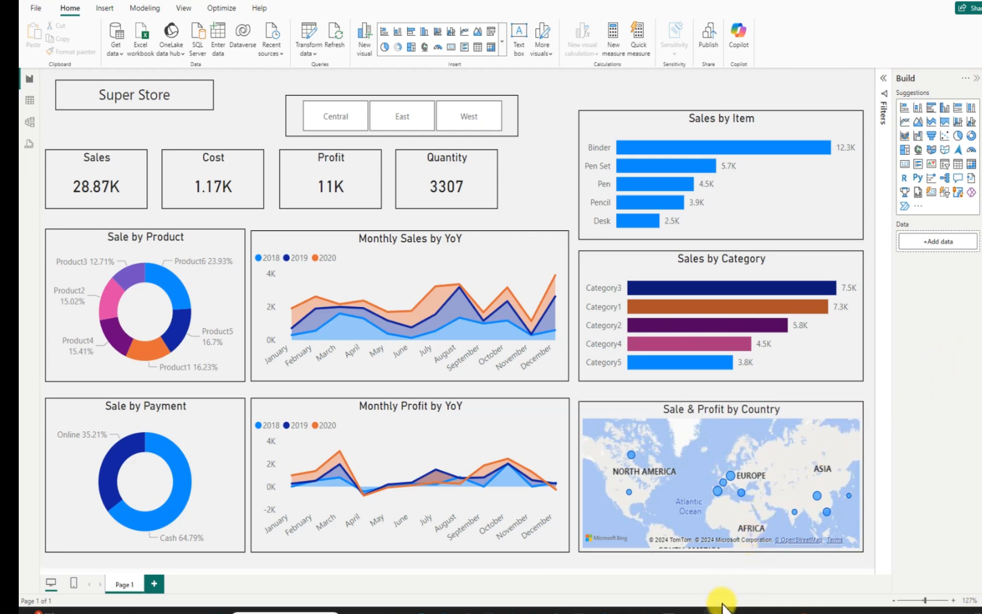
Switch to the Power BI start screen and create a blank report
{"action": "mouse_move", "coordinate": [722, 605]}
{"action": "left_click", "coordinate": [864, 566]}
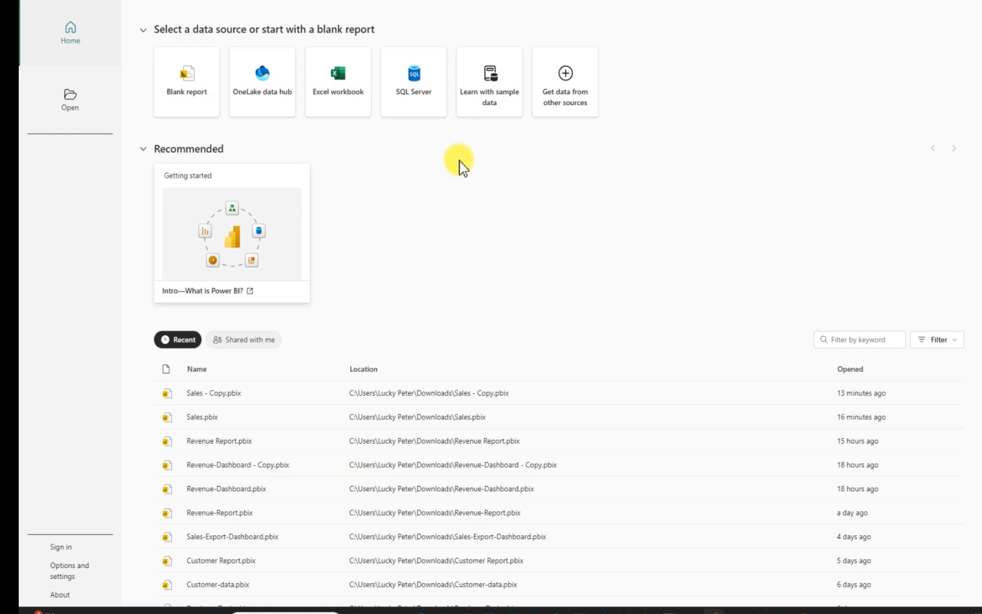
{"action": "left_click", "coordinate": [186, 82]}
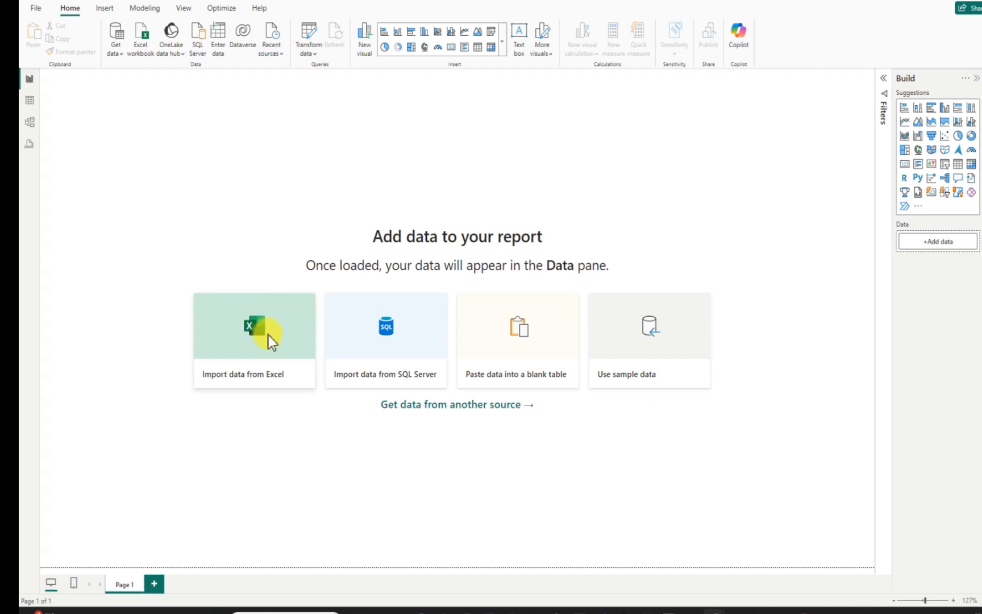
Import the Customers-Data Excel workbook from the Downloads folder
{"action": "left_click", "coordinate": [269, 335]}
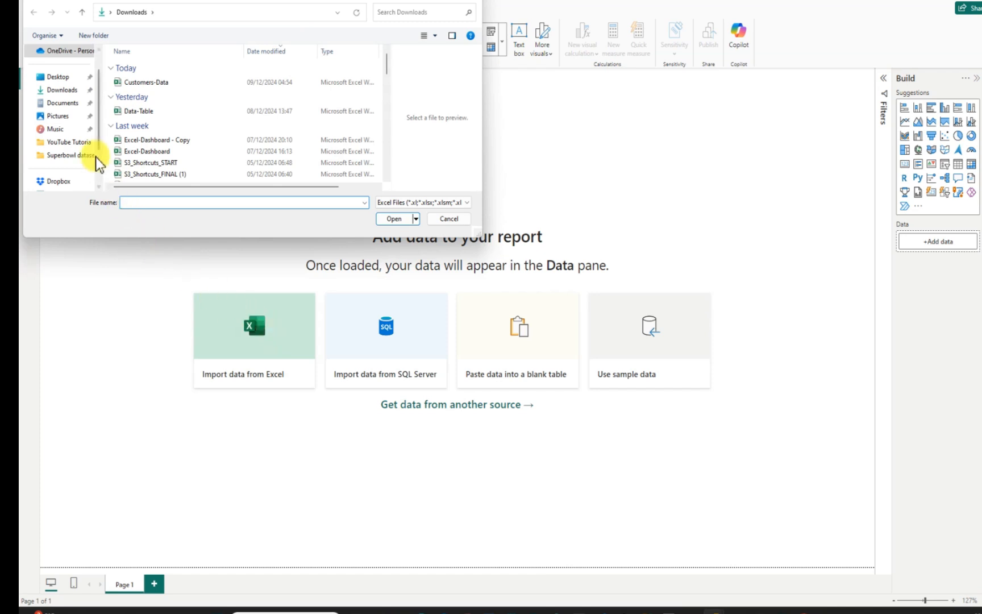
{"action": "left_click", "coordinate": [63, 89]}
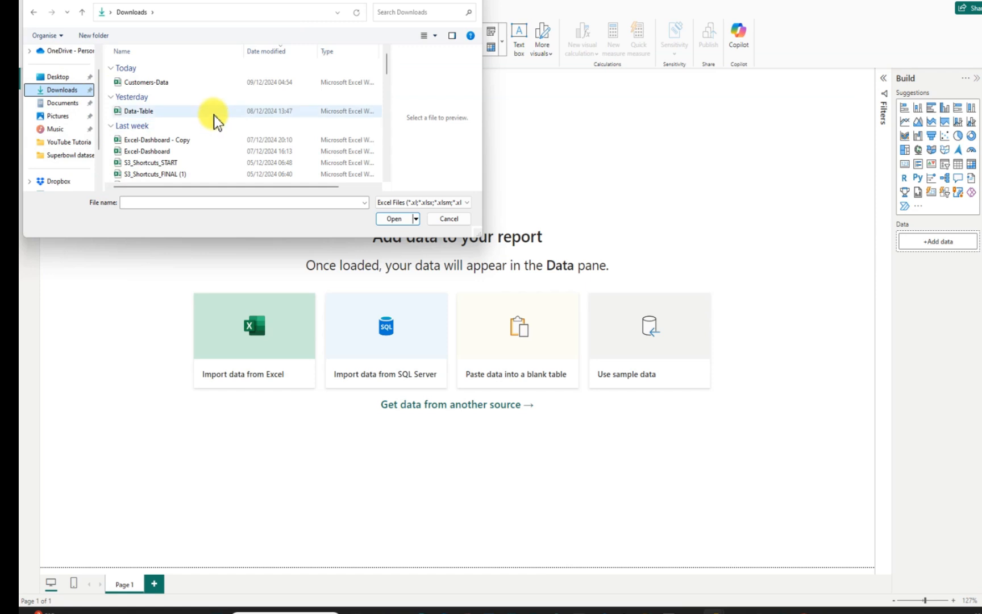
{"action": "left_click", "coordinate": [153, 84]}
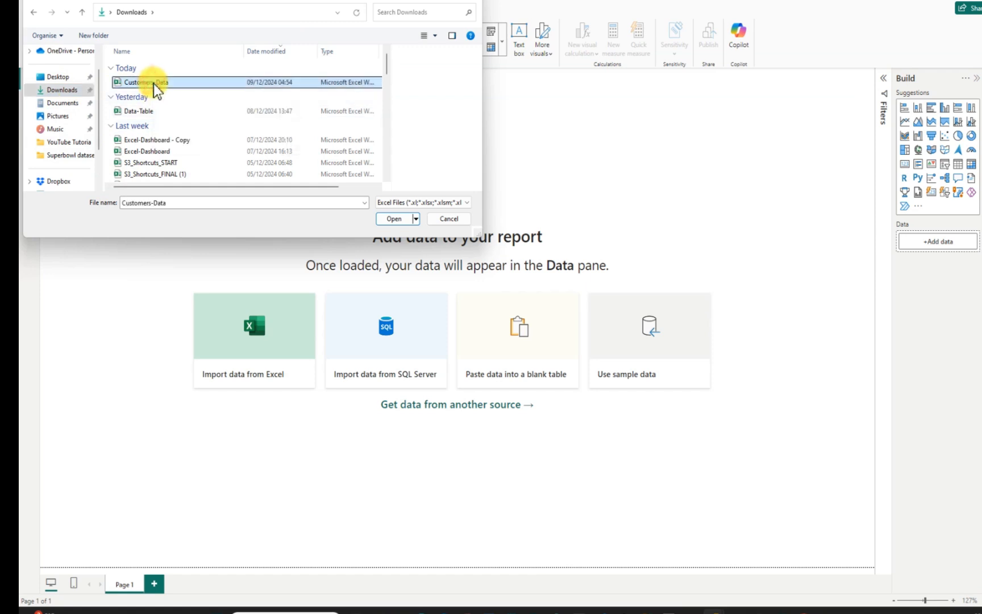
{"action": "left_click", "coordinate": [394, 219]}
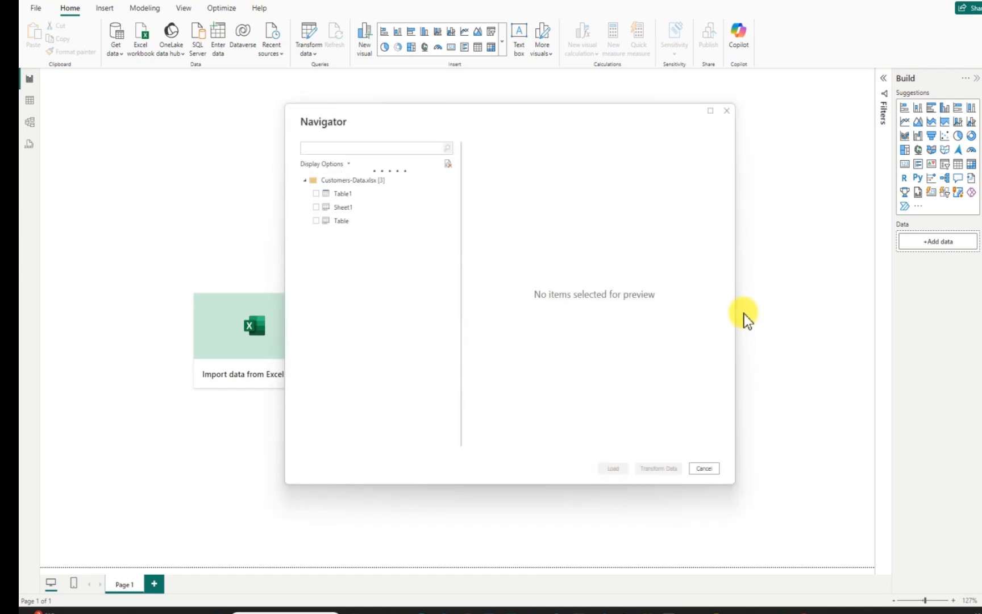
Choose the sheet named Table from the workbook, preview its columns, and open it for transformation in Power Query
{"action": "left_click", "coordinate": [316, 221]}
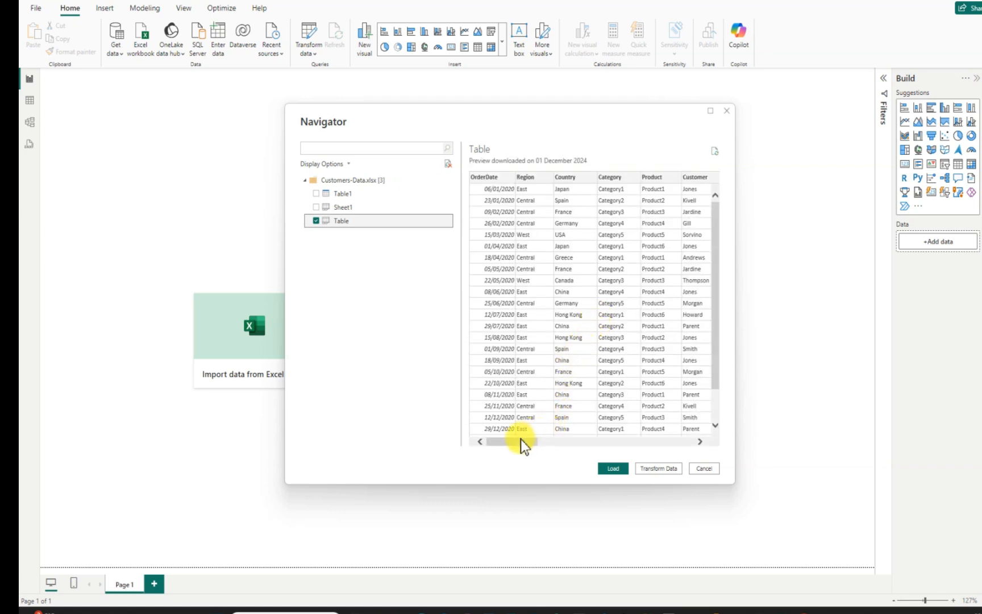
{"action": "left_click_drag", "start_coordinate": [518, 441], "coordinate": [483, 434]}
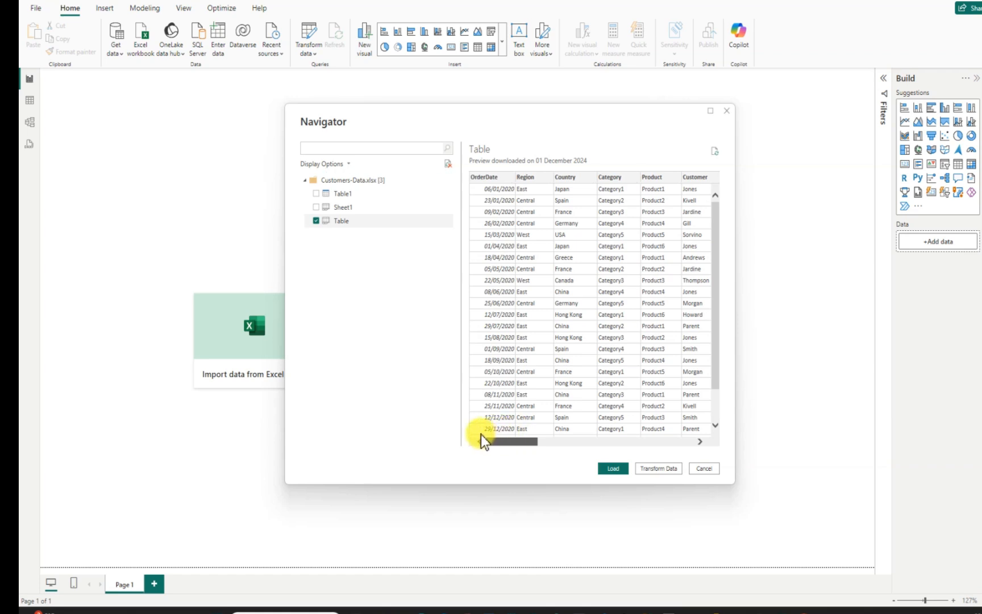
{"action": "left_click_drag", "start_coordinate": [518, 439], "coordinate": [690, 442]}
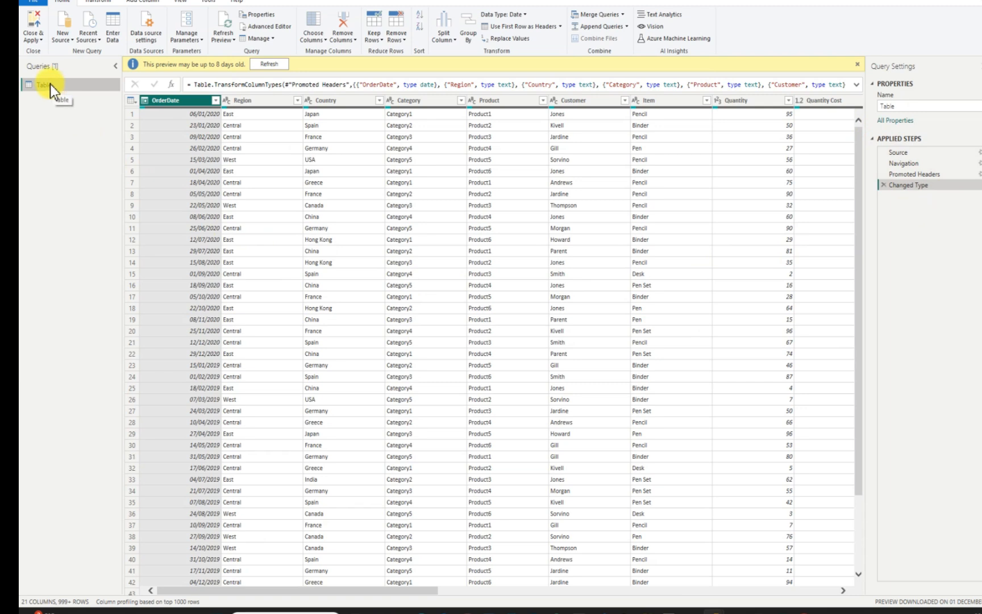
Turn on column quality in the data preview and inspect all columns and rows for errors and empty values
{"action": "left_click", "coordinate": [180, 2]}
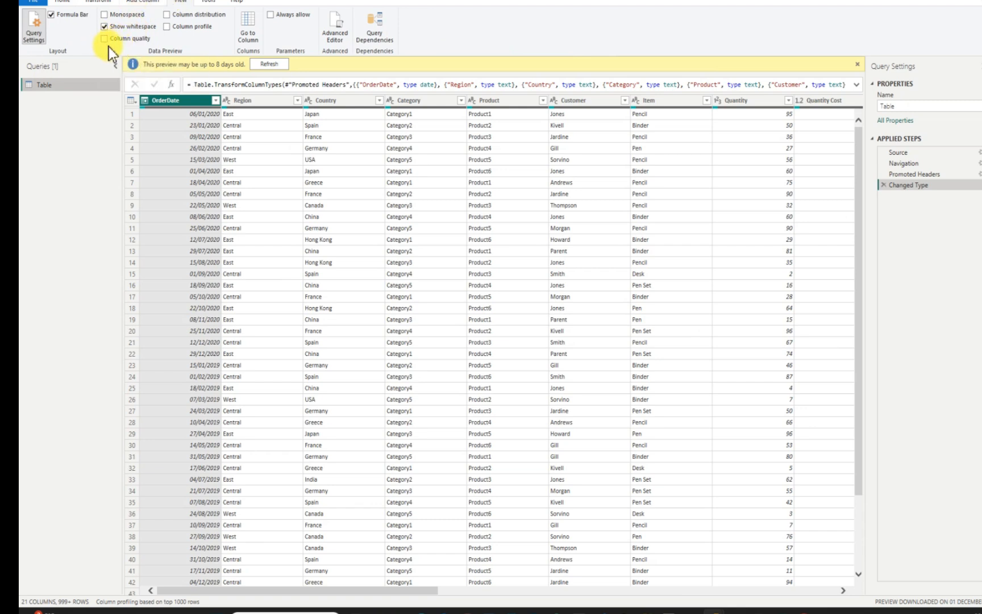
{"action": "left_click", "coordinate": [104, 40]}
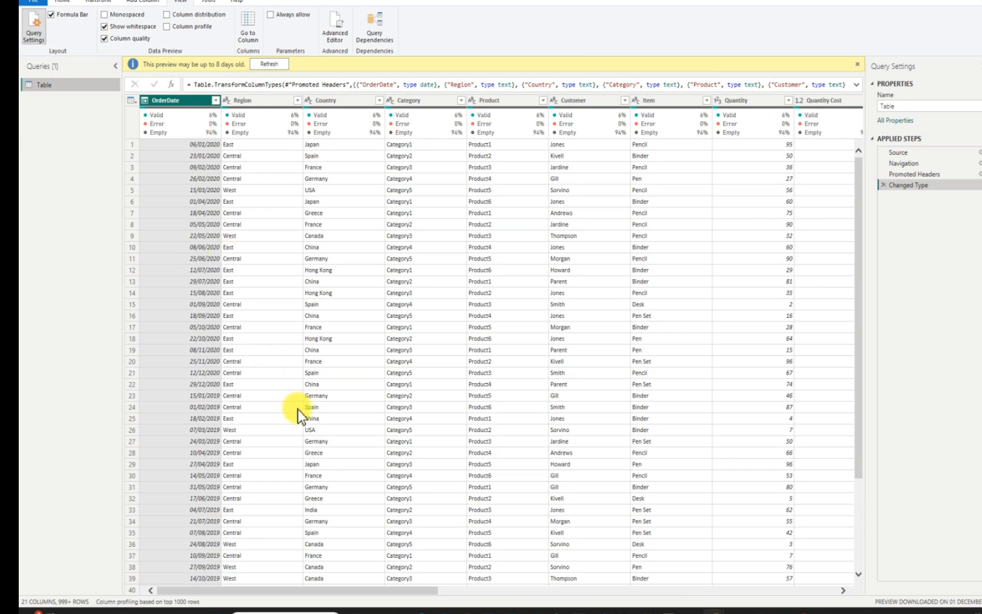
{"action": "left_click_drag", "start_coordinate": [404, 591], "coordinate": [832, 594]}
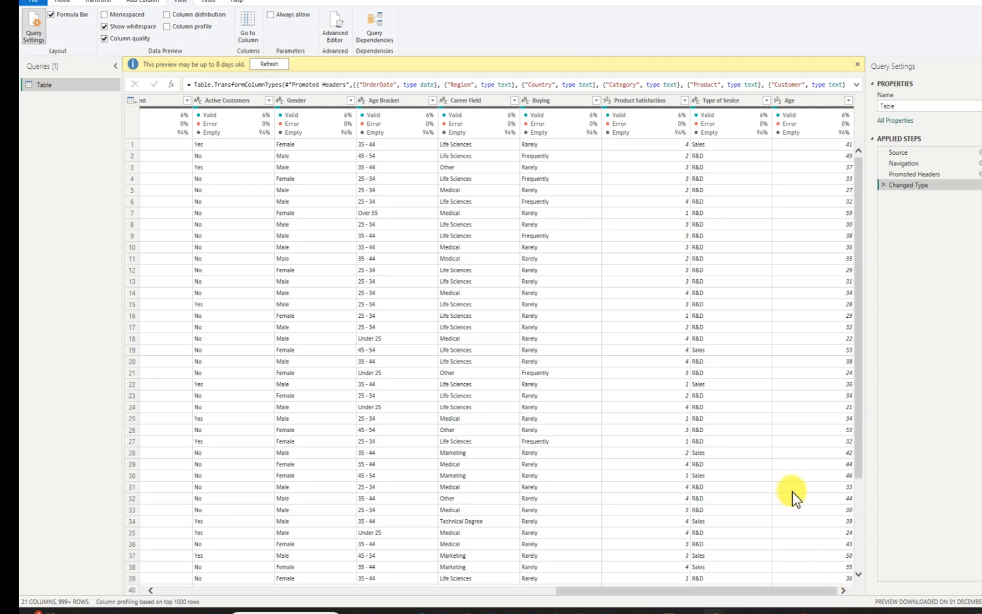
{"action": "scroll", "coordinate": [793, 496], "scroll_direction": "down", "scroll_amount": 10}
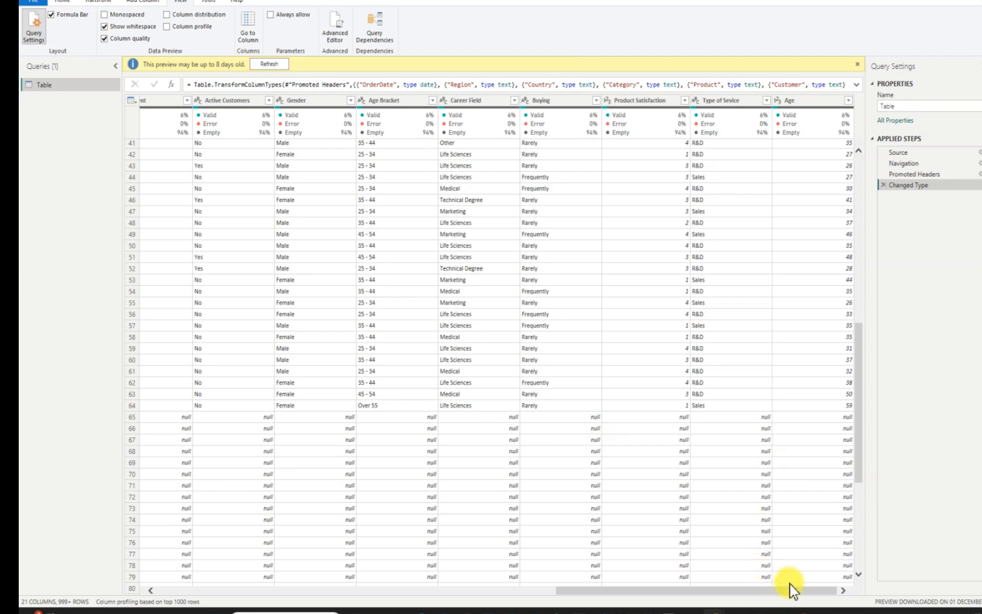
{"action": "left_click_drag", "start_coordinate": [860, 428], "coordinate": [846, 215]}
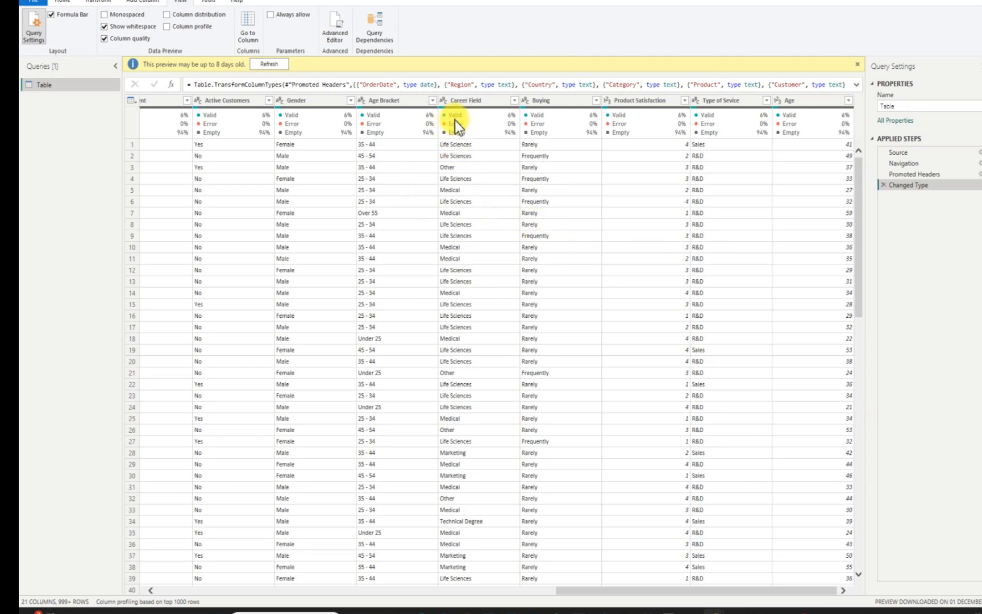
Filter the Career Field column to exclude null values
{"action": "mouse_move", "coordinate": [489, 135]}
{"action": "left_click", "coordinate": [493, 101]}
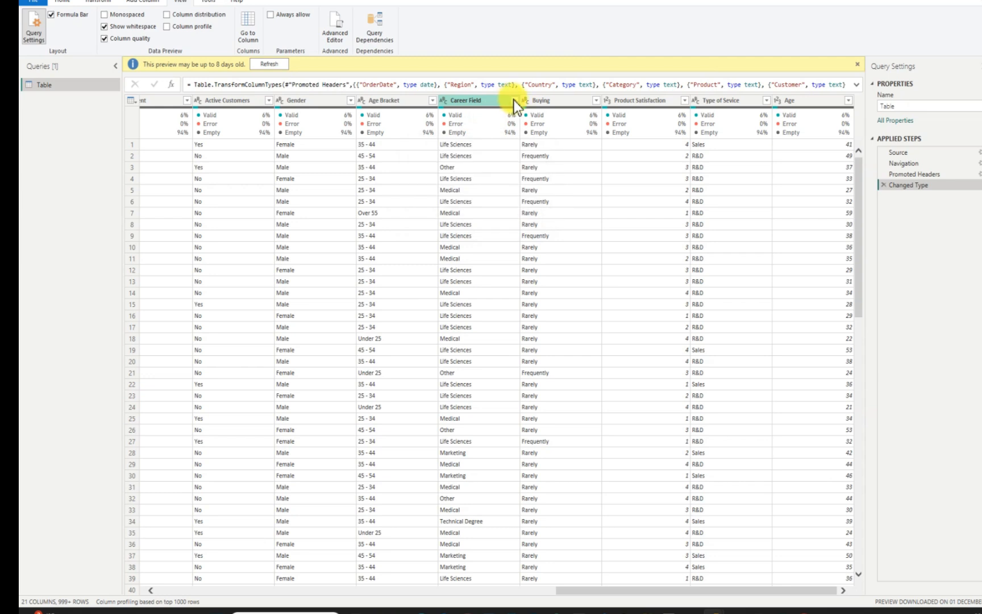
{"action": "left_click", "coordinate": [515, 101]}
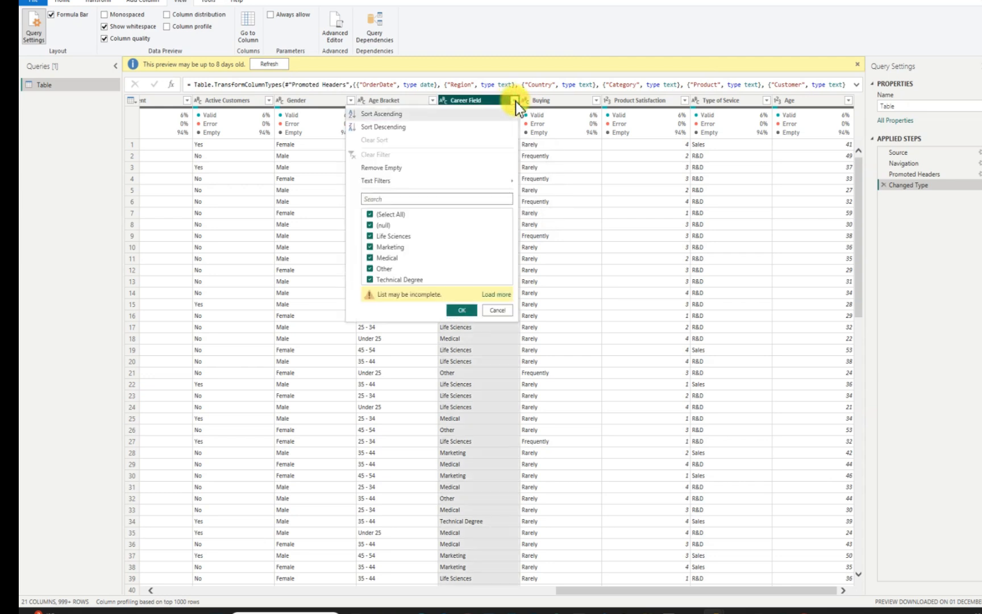
{"action": "left_click", "coordinate": [370, 226]}
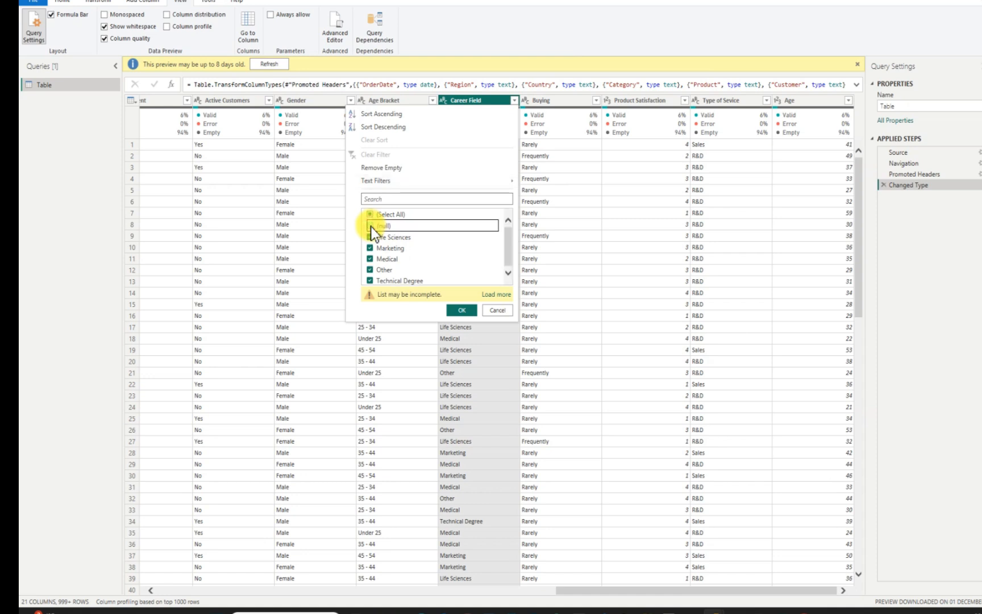
{"action": "left_click", "coordinate": [460, 312]}
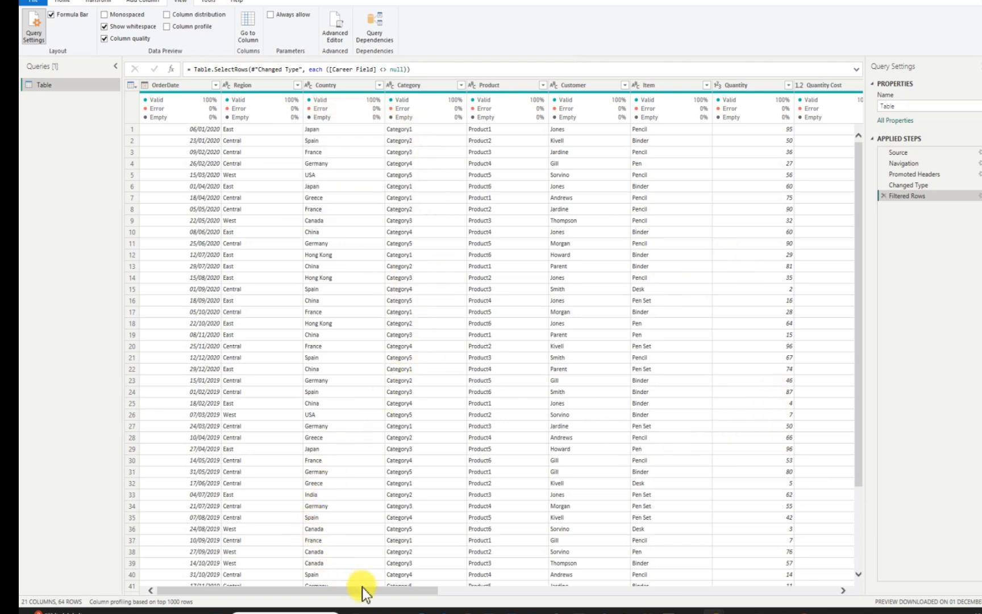
Check the quality of the filtered columns across the whole table, and turn column quality off
{"action": "left_click_drag", "start_coordinate": [390, 594], "coordinate": [805, 591]}
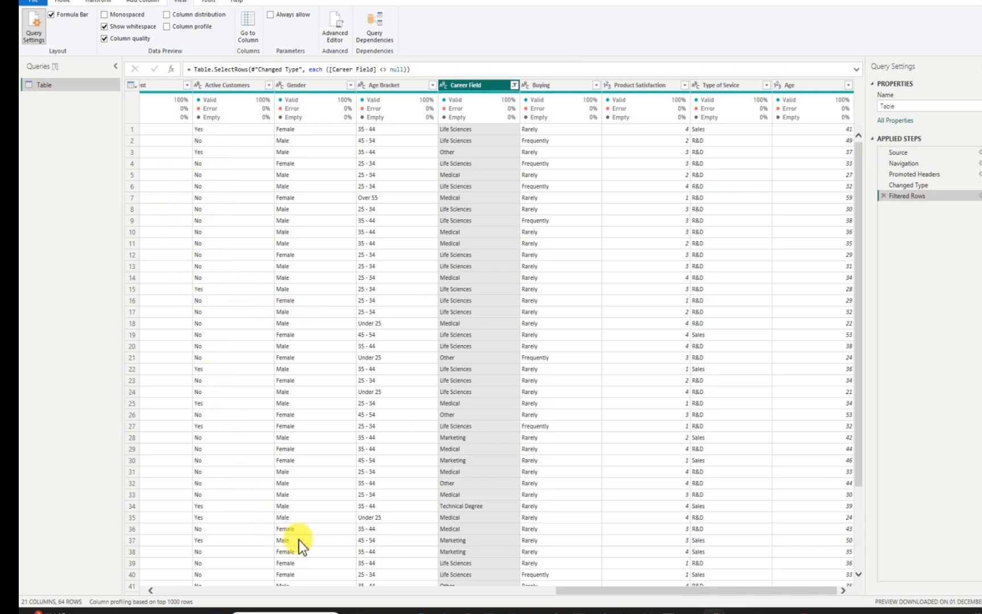
{"action": "left_click_drag", "start_coordinate": [567, 587], "coordinate": [162, 585]}
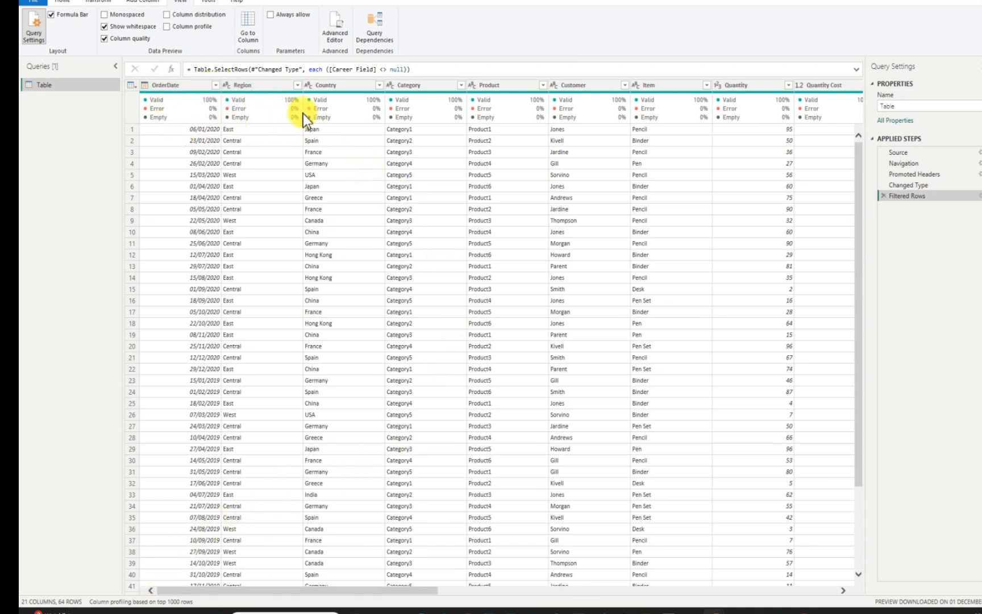
{"action": "mouse_move", "coordinate": [322, 113]}
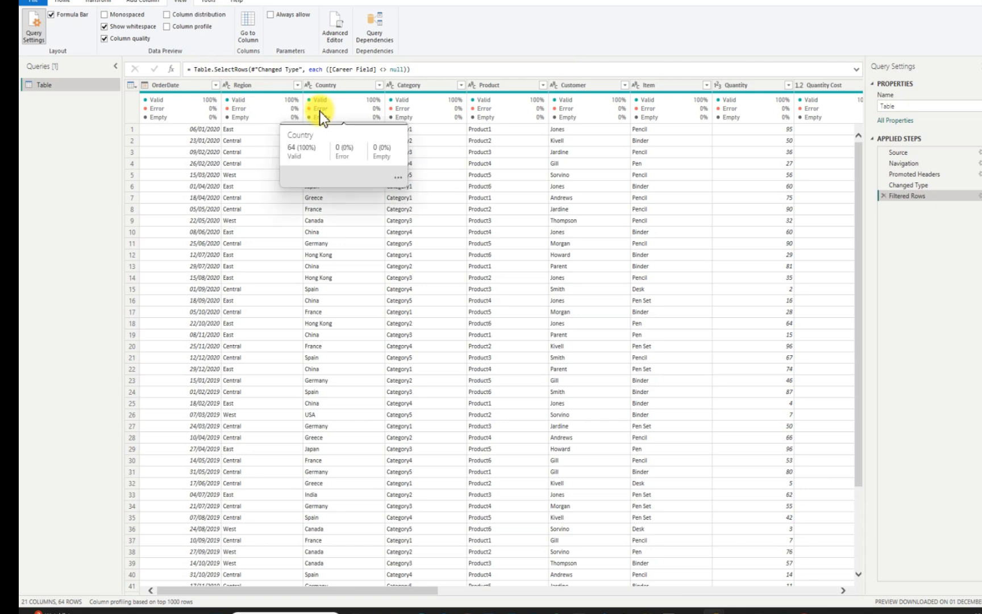
{"action": "left_click", "coordinate": [105, 38]}
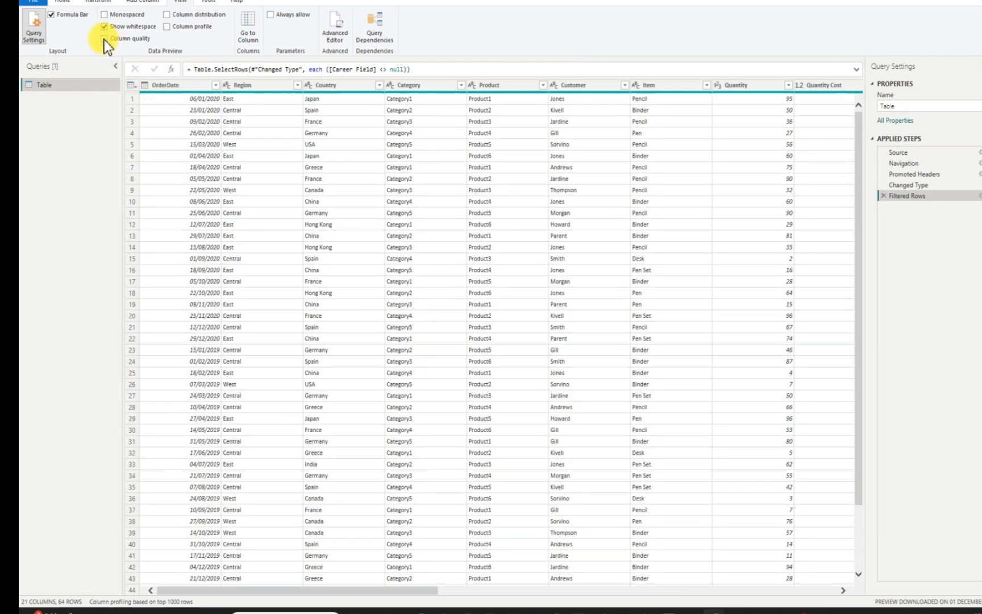
Close and apply the query changes, and expand the loaded table to show its fields
{"action": "left_click", "coordinate": [63, 2]}
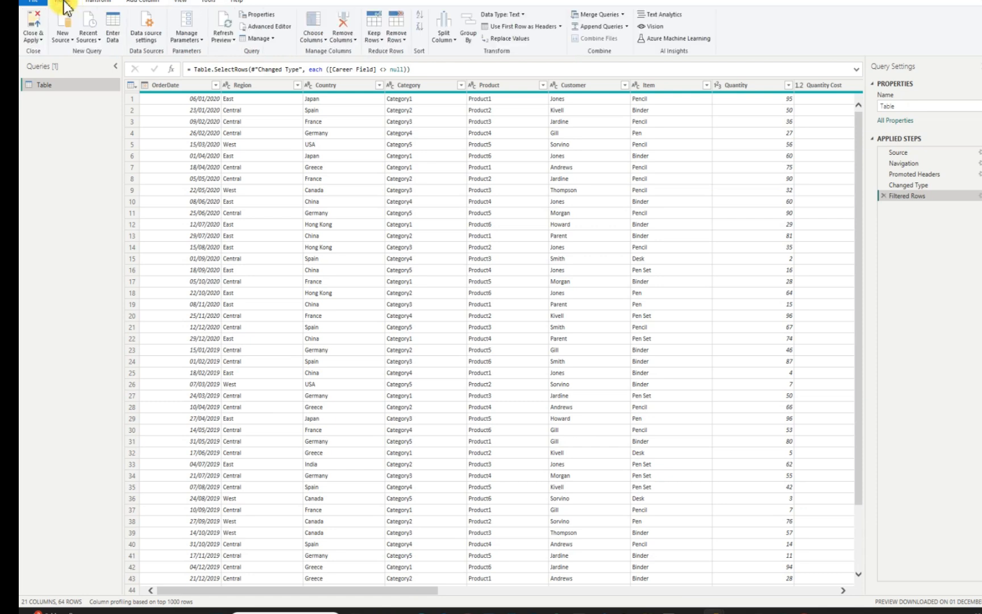
{"action": "left_click", "coordinate": [34, 23]}
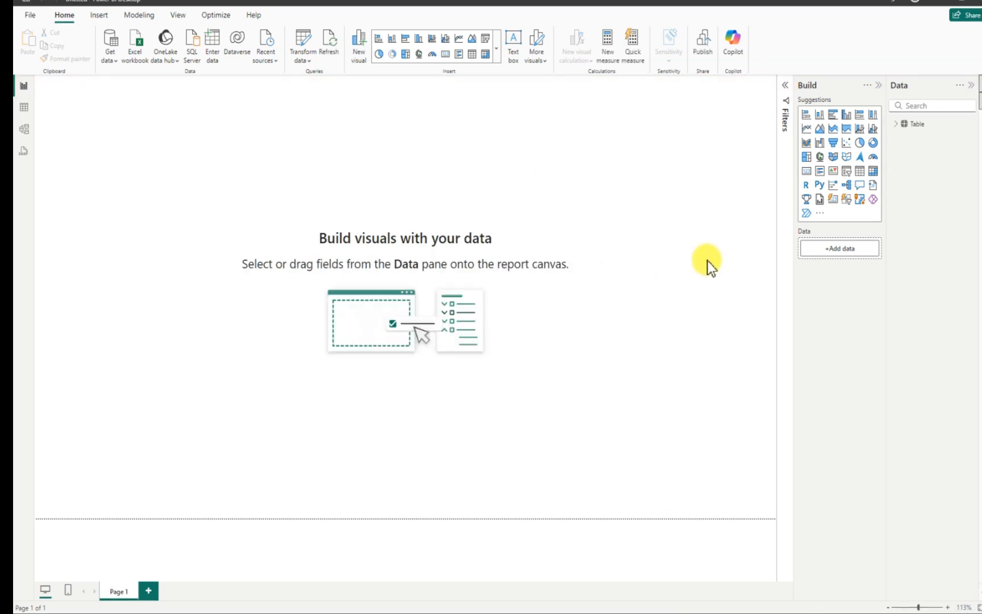
{"action": "left_click", "coordinate": [900, 132]}
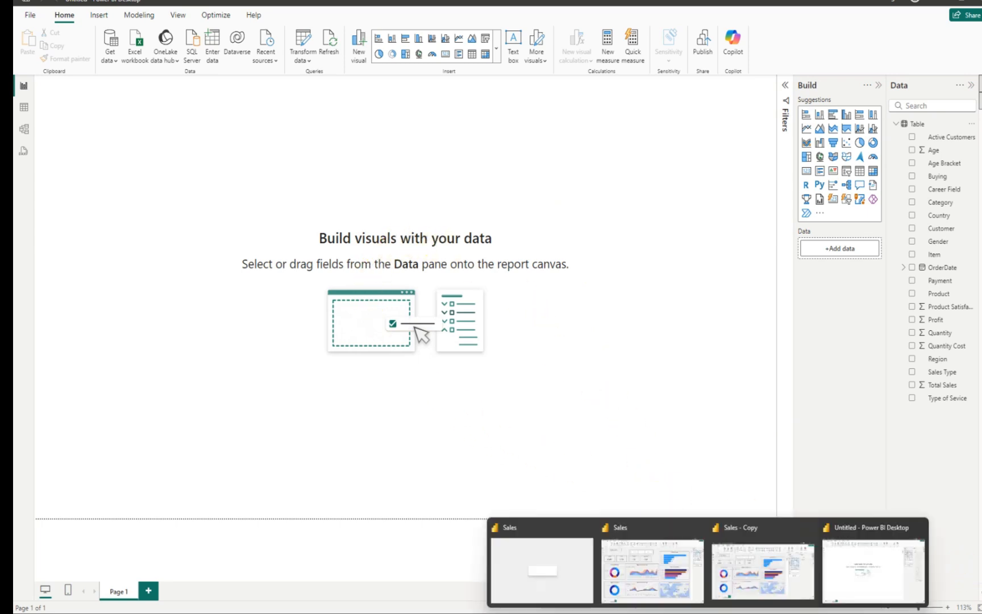
Look at the finished Sales dashboard in its own window and return to the untitled report
{"action": "left_click", "coordinate": [649, 576]}
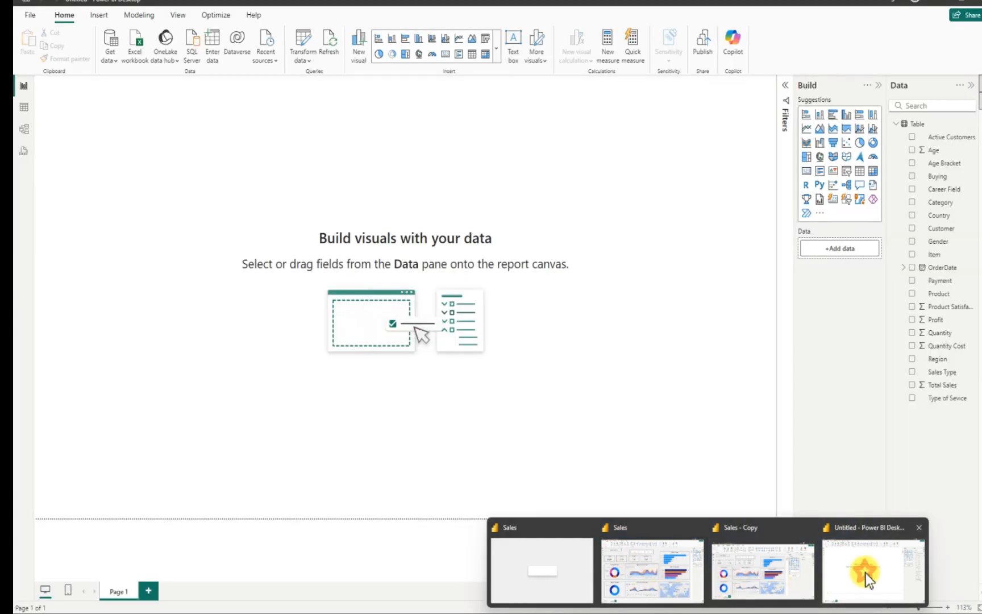
{"action": "left_click", "coordinate": [866, 573]}
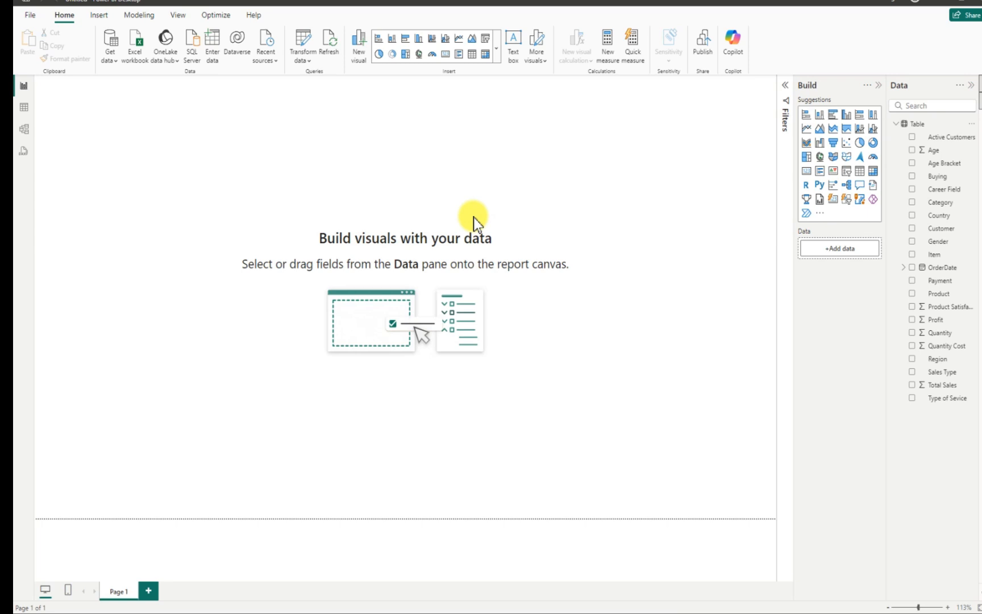
Review the imported records in table view and the table's card in model view, and return to report view
{"action": "left_click", "coordinate": [25, 111]}
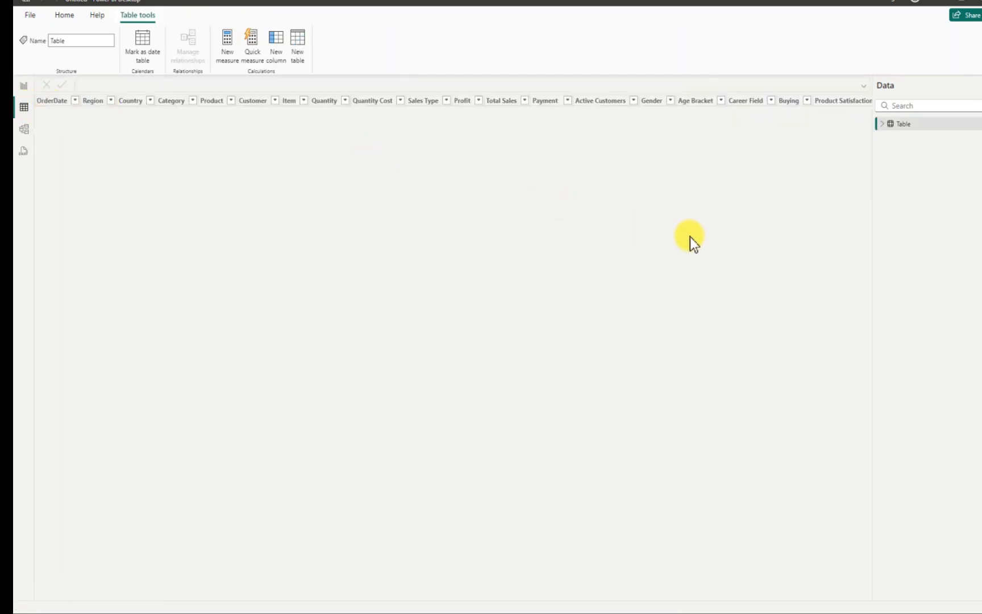
{"action": "left_click", "coordinate": [882, 124]}
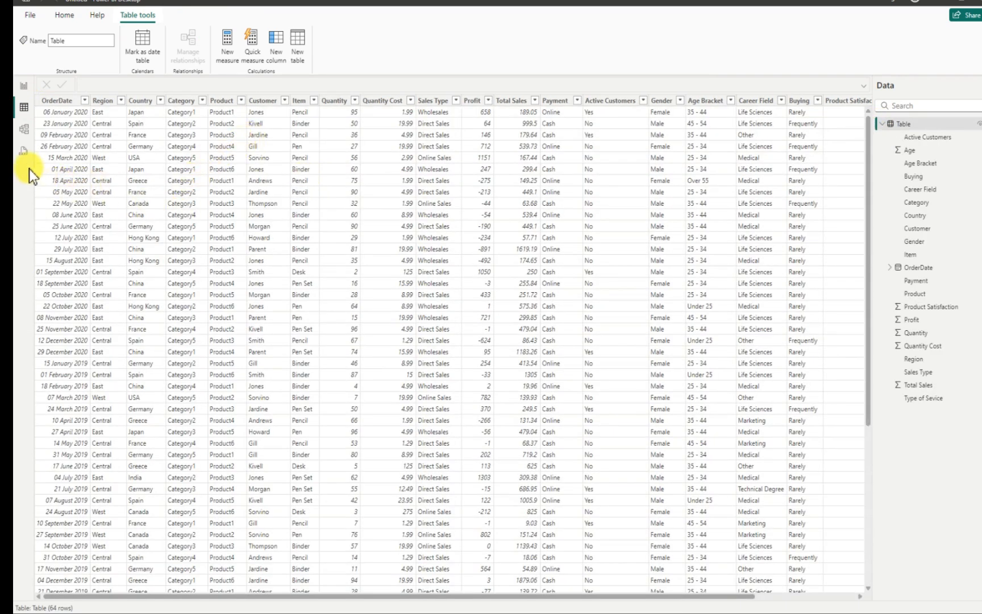
{"action": "left_click", "coordinate": [23, 130]}
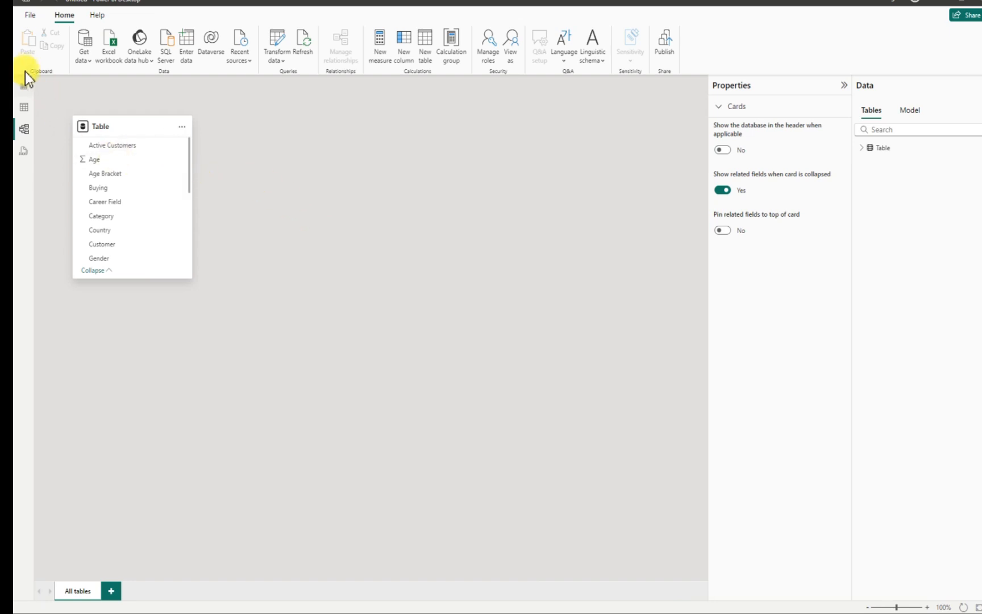
{"action": "left_click", "coordinate": [23, 86]}
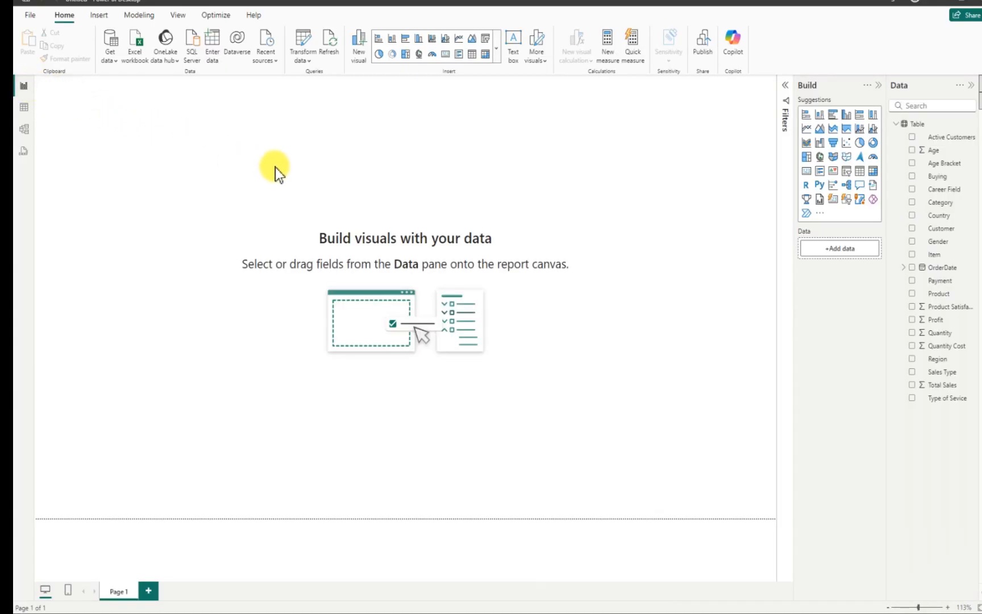
Save the report in the Downloads folder as a Power BI file named Supr-Store Dashboard
{"action": "left_click", "coordinate": [30, 15]}
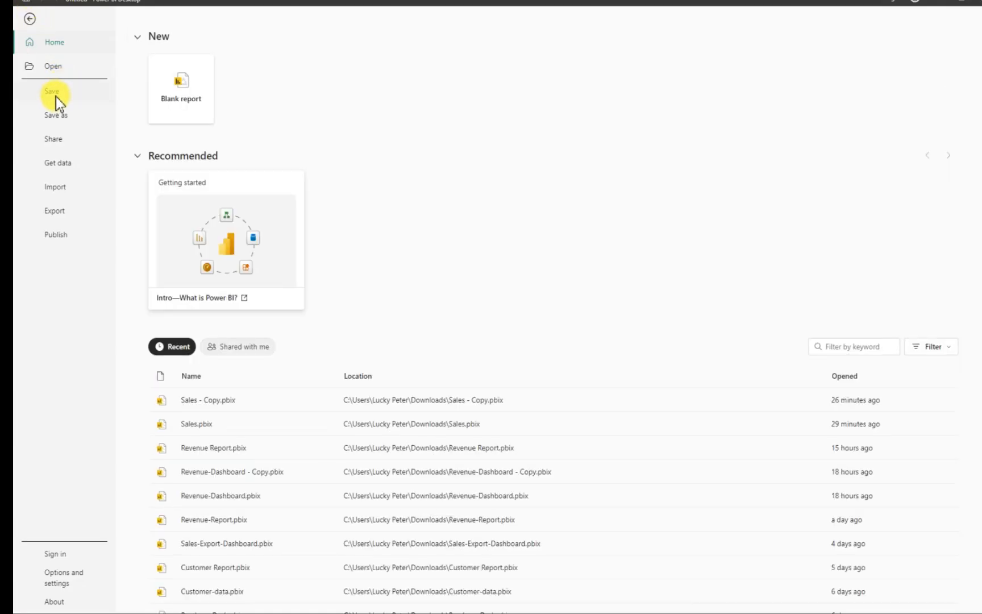
{"action": "left_click", "coordinate": [63, 118]}
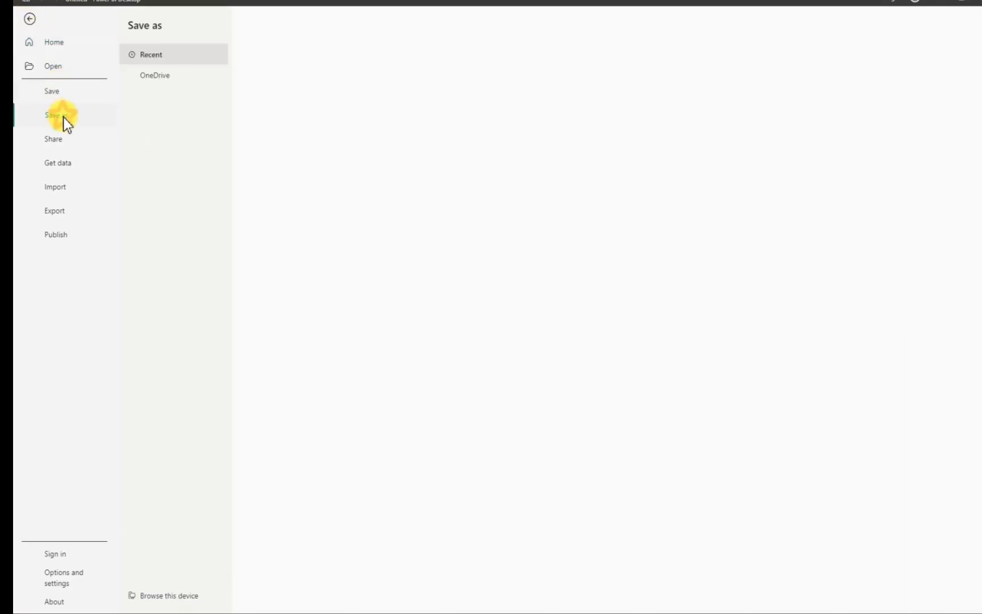
{"action": "left_click", "coordinate": [170, 595]}
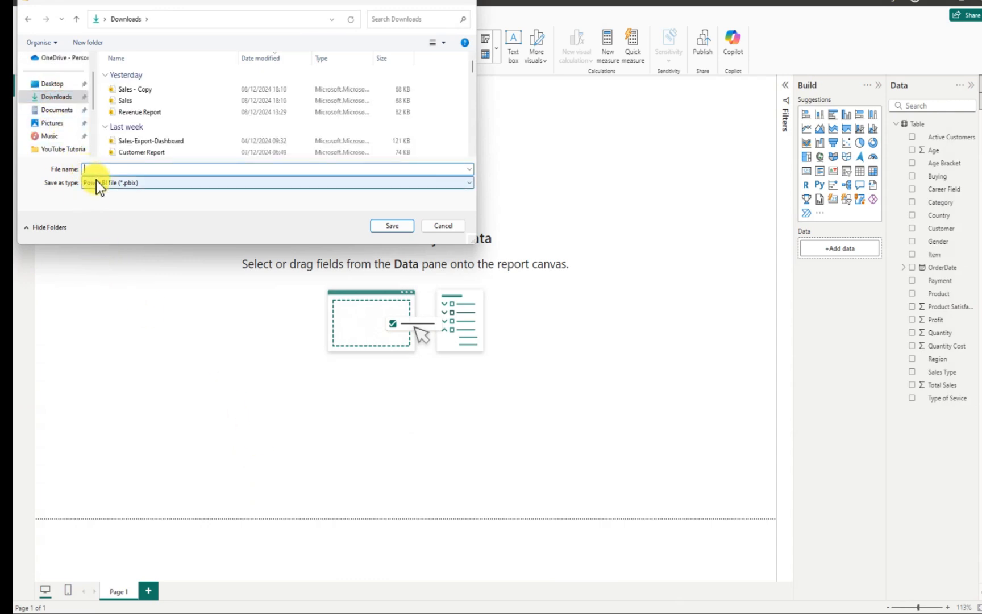
{"action": "type", "text": "Sup"}
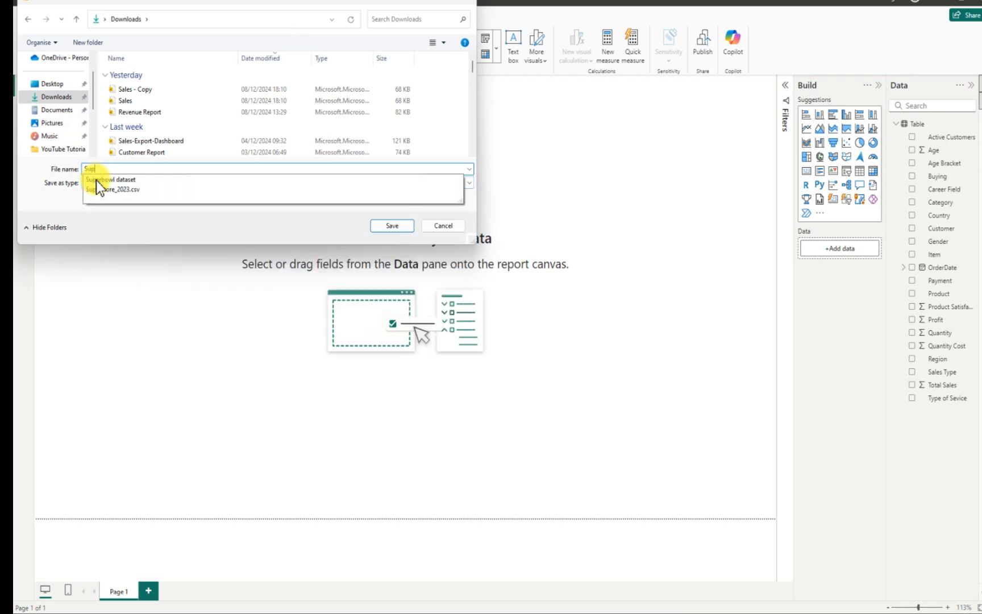
{"action": "type", "text": "r"}
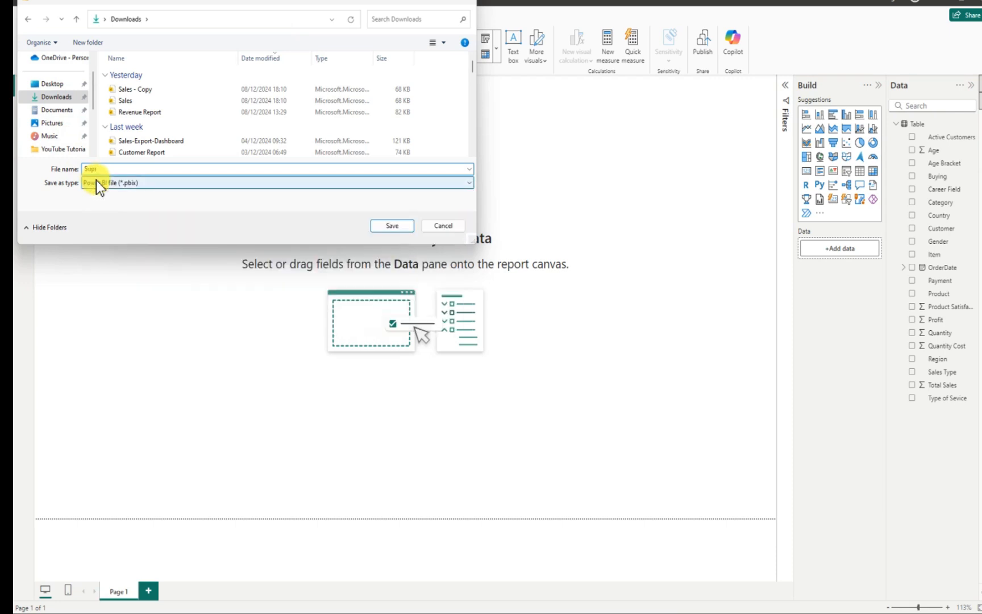
{"action": "key", "text": "BackSpace"}
{"action": "type", "text": "r"}
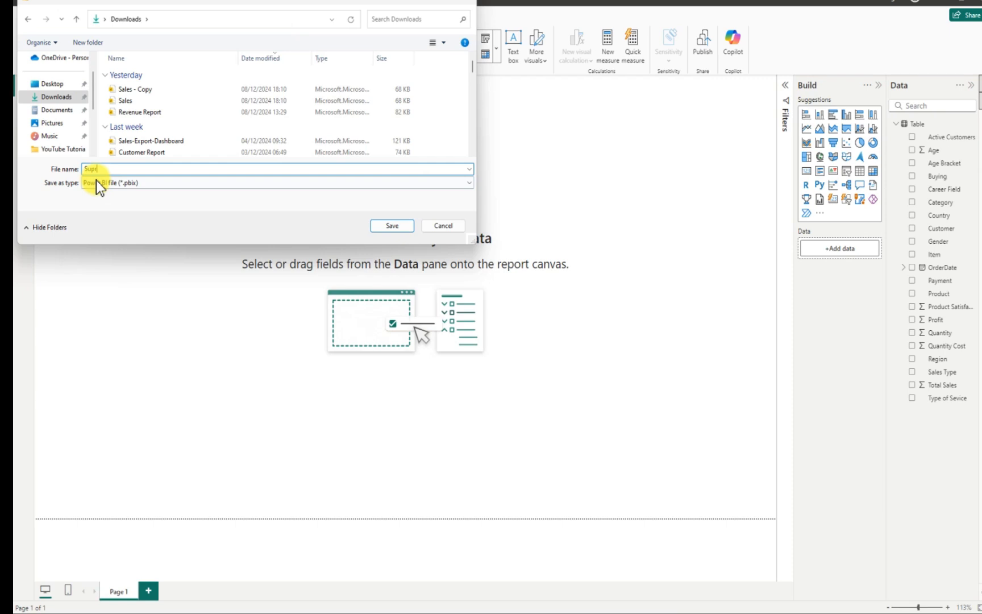
{"action": "type", "text": "-"}
{"action": "left_click", "coordinate": [97, 182]}
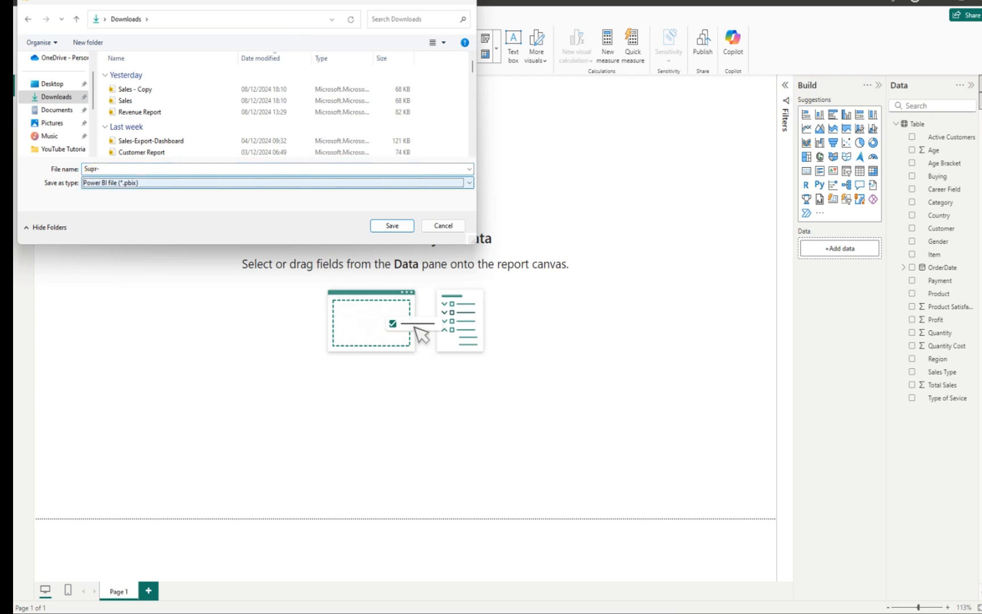
{"action": "double_click", "coordinate": [122, 169]}
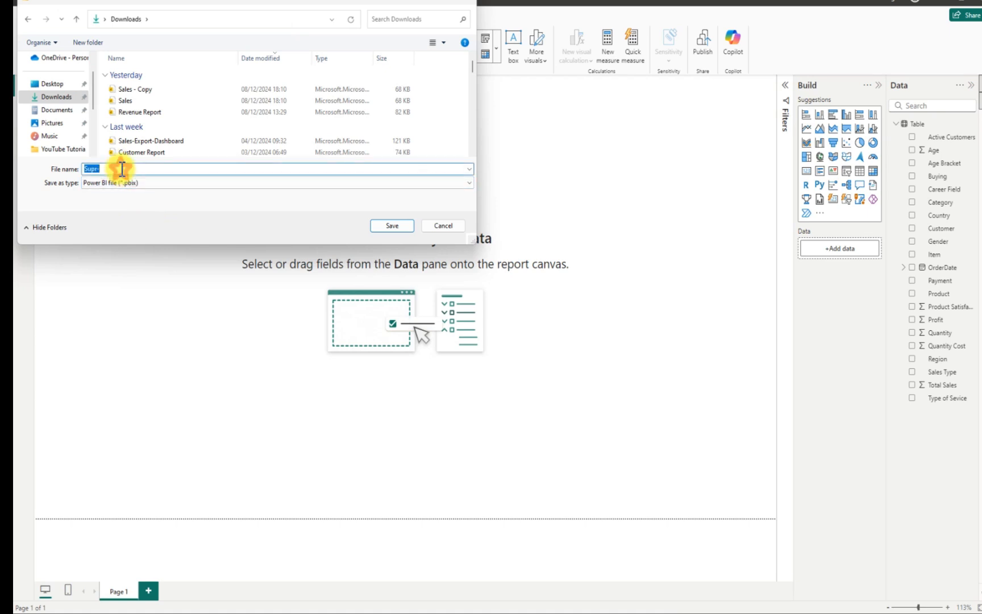
{"action": "key", "text": "BackSpace"}
{"action": "type", "text": "Supr-Store Dashboard"}
{"action": "left_click", "coordinate": [389, 225]}
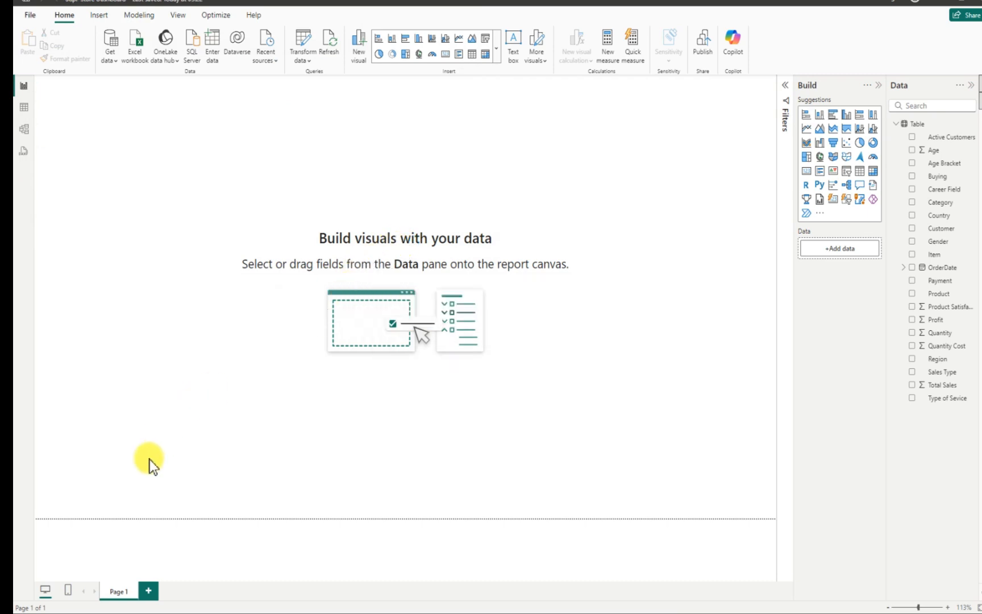
Rename the report page as Report
{"action": "double_click", "coordinate": [122, 591]}
{"action": "type", "text": "Report"}
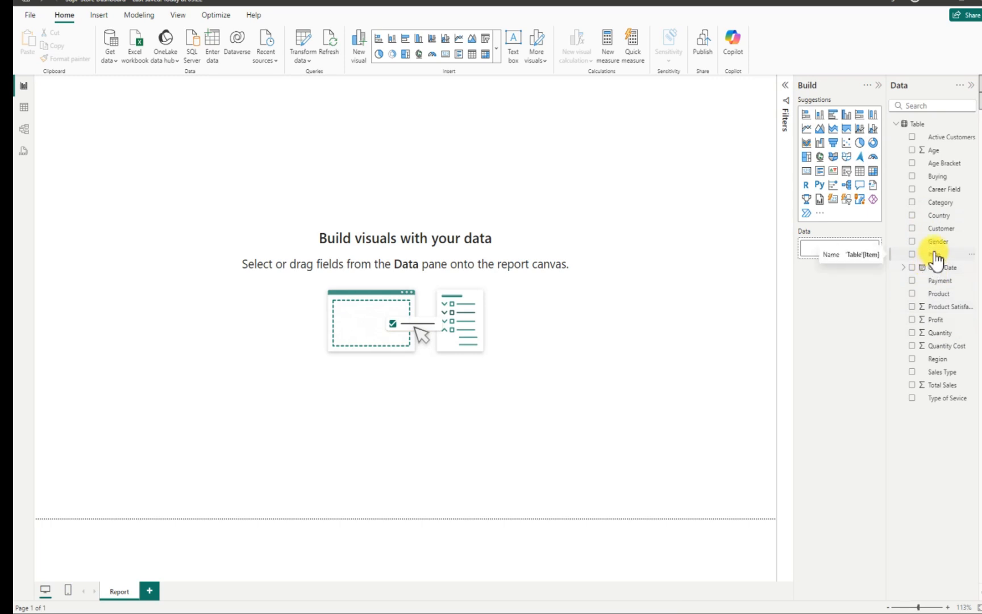
Add a small stacked bar chart near the page's upper left corner, showing Total Sales by Item
{"action": "left_click", "coordinate": [806, 117]}
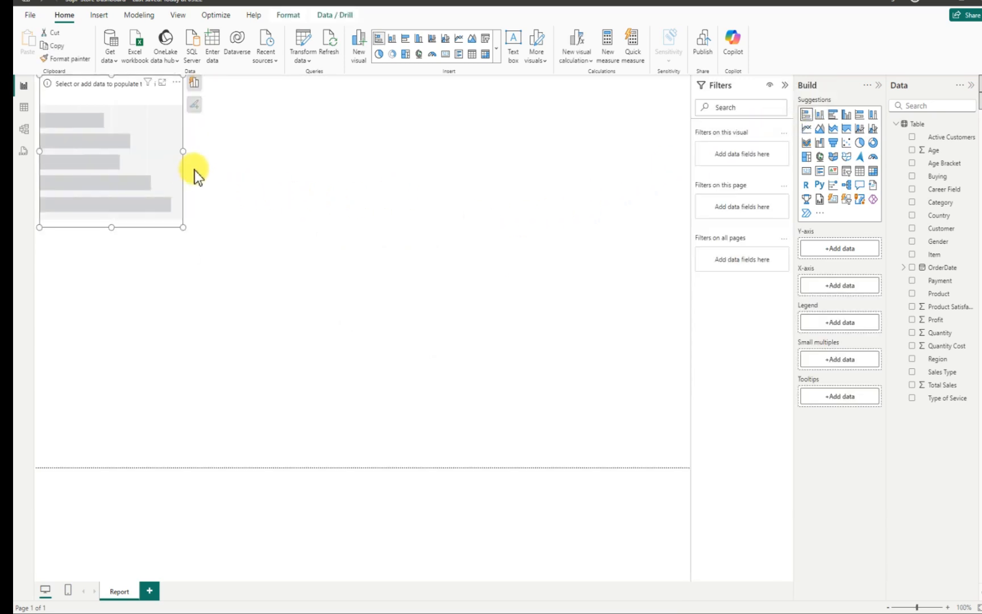
{"action": "left_click_drag", "start_coordinate": [131, 132], "coordinate": [144, 187]}
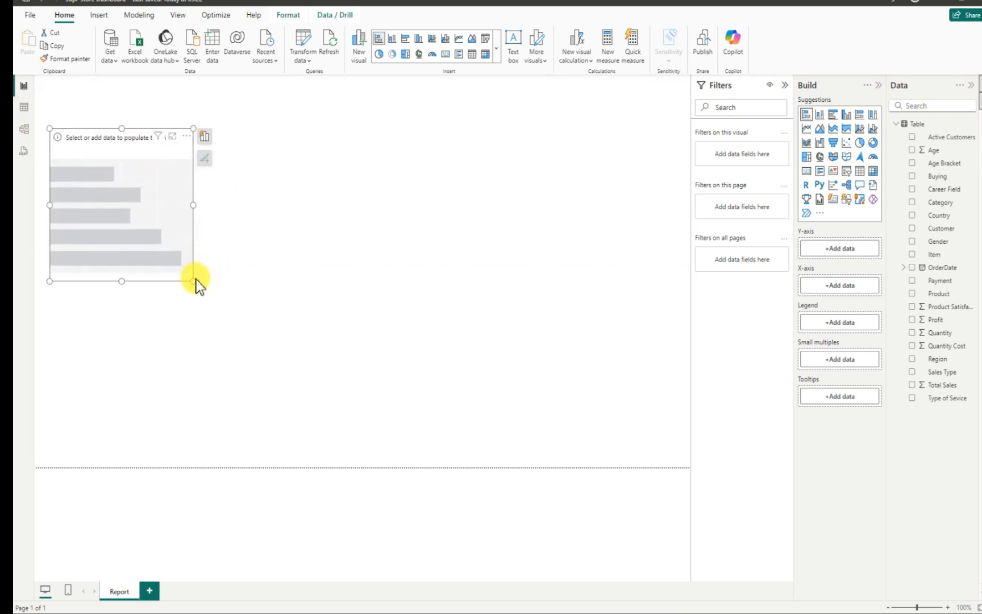
{"action": "left_click_drag", "start_coordinate": [195, 281], "coordinate": [166, 241]}
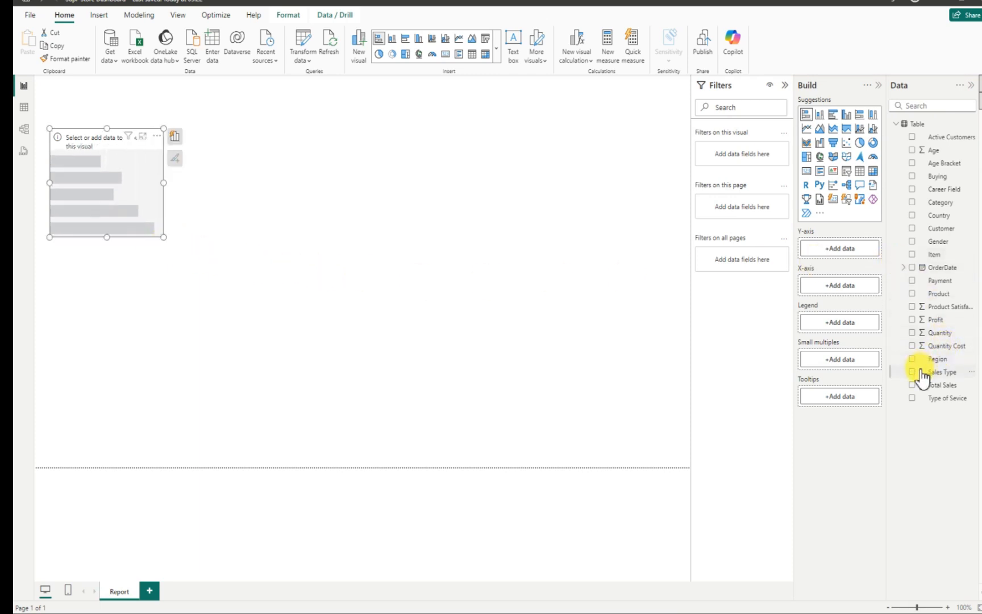
{"action": "left_click", "coordinate": [912, 385]}
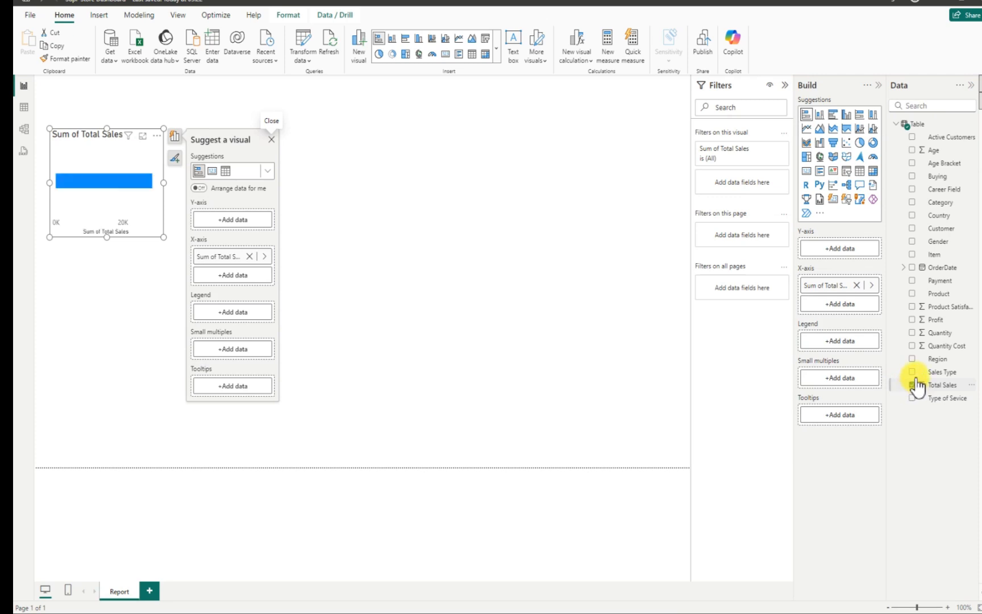
{"action": "left_click", "coordinate": [913, 255]}
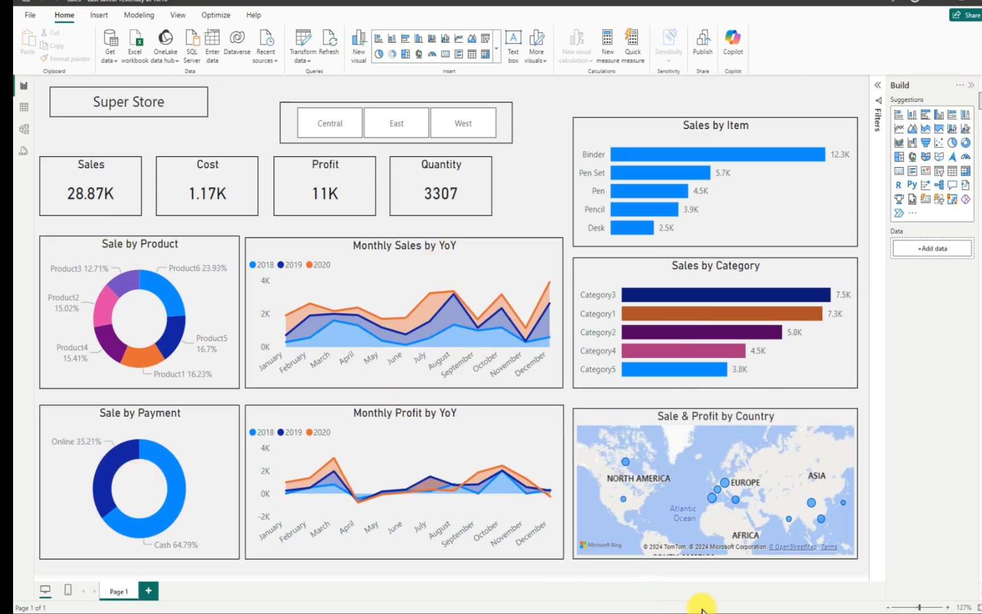
Check the finished Sales dashboard in its own window, and make the new Item bar chart slightly taller
{"action": "mouse_move", "coordinate": [705, 611]}
{"action": "left_click", "coordinate": [871, 581]}
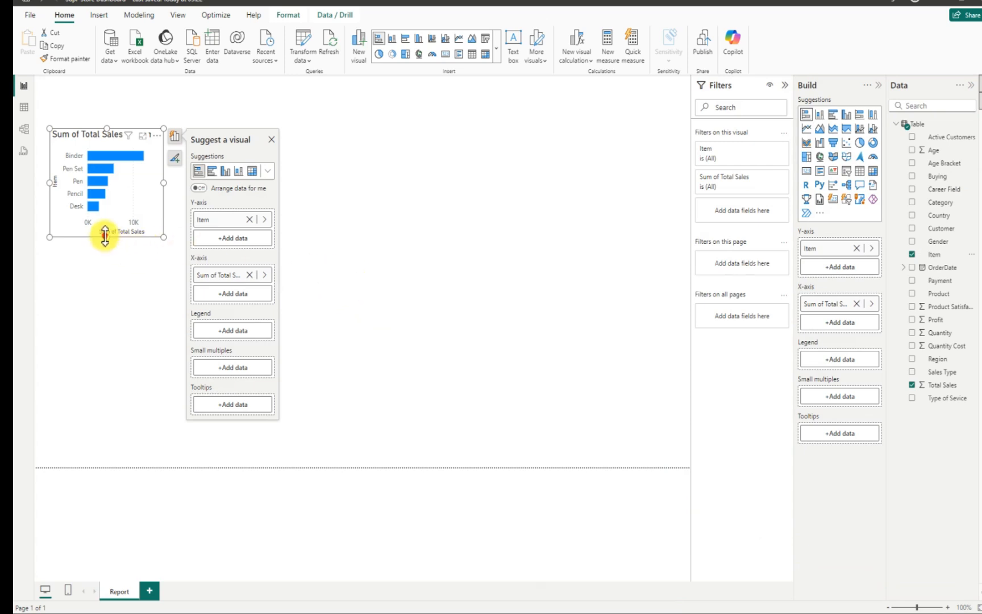
{"action": "left_click_drag", "start_coordinate": [106, 237], "coordinate": [104, 248]}
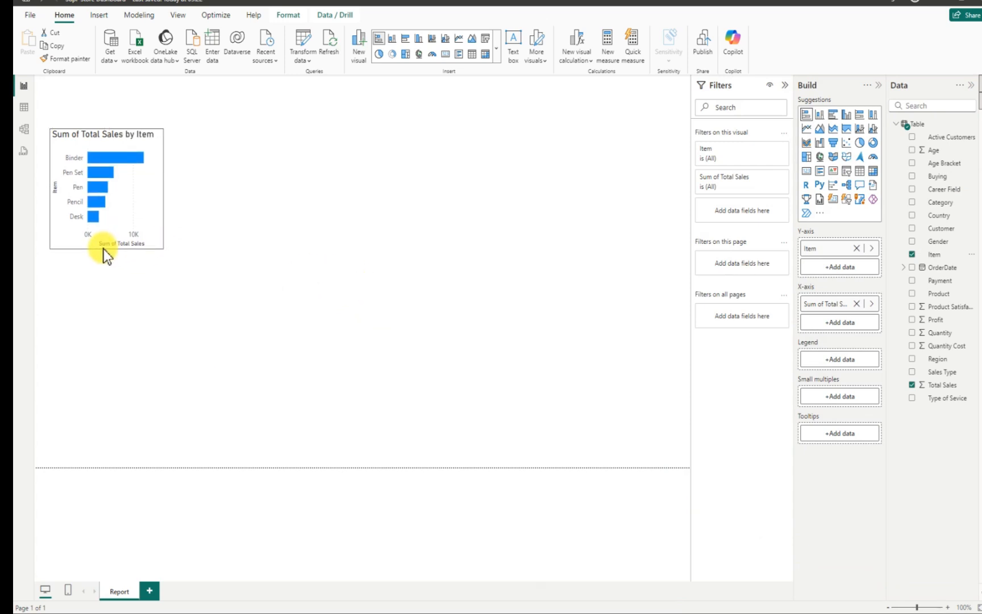
{"action": "left_click", "coordinate": [100, 236]}
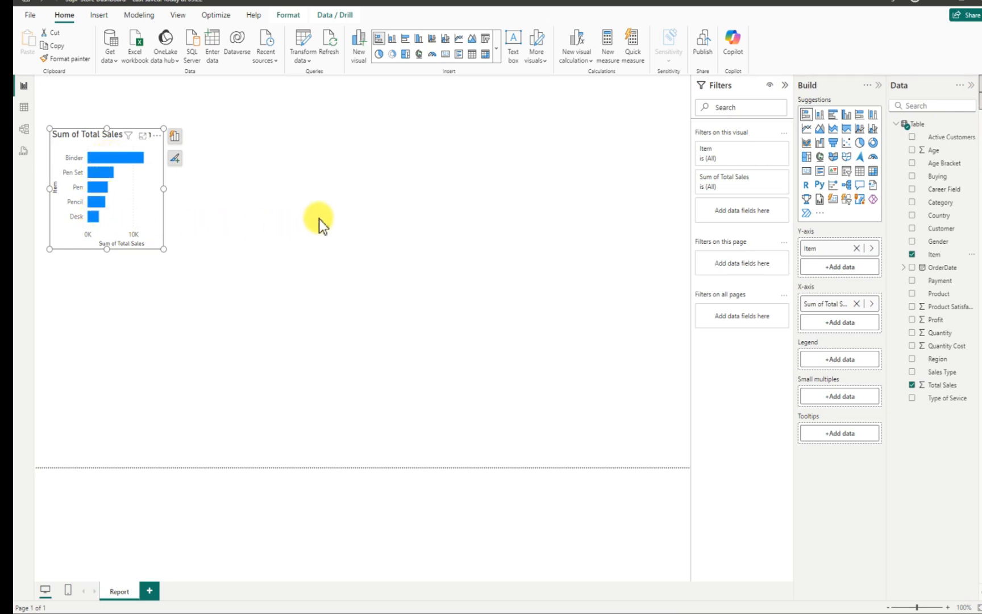
Change the bar chart's title to Sales by Item and center it horizontally
{"action": "left_click", "coordinate": [157, 137]}
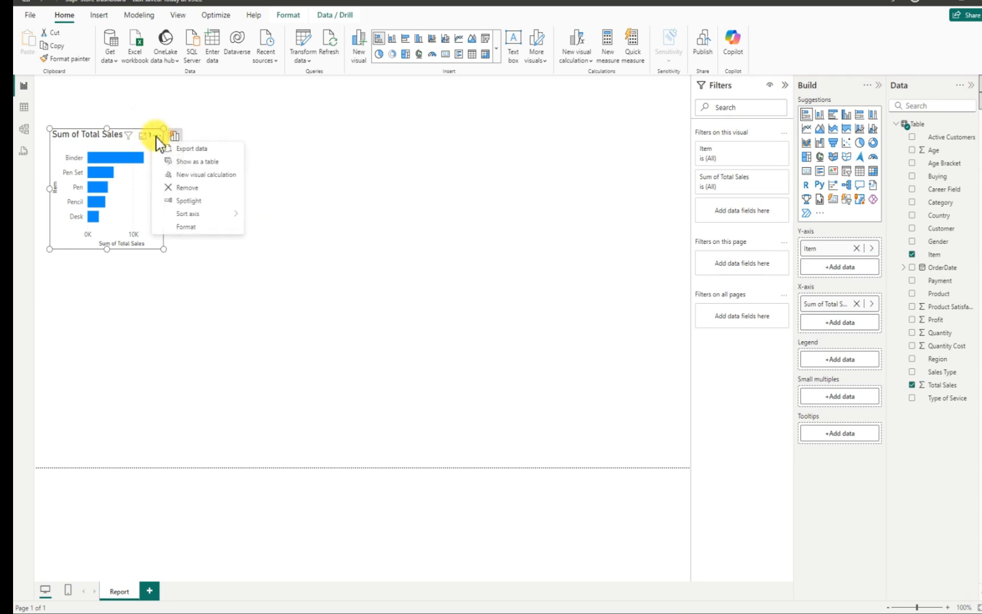
{"action": "left_click", "coordinate": [186, 227]}
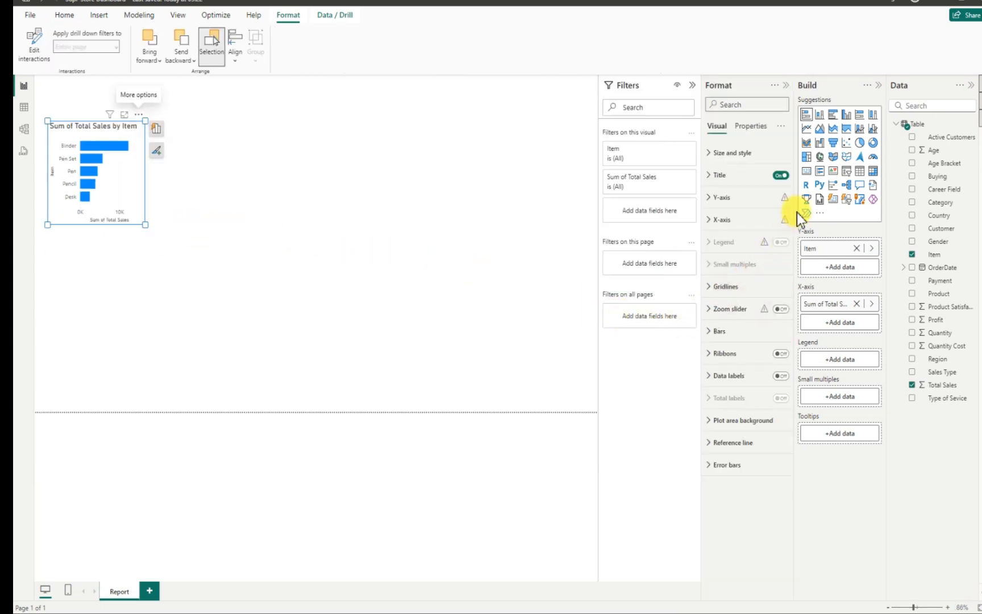
{"action": "left_click", "coordinate": [709, 177]}
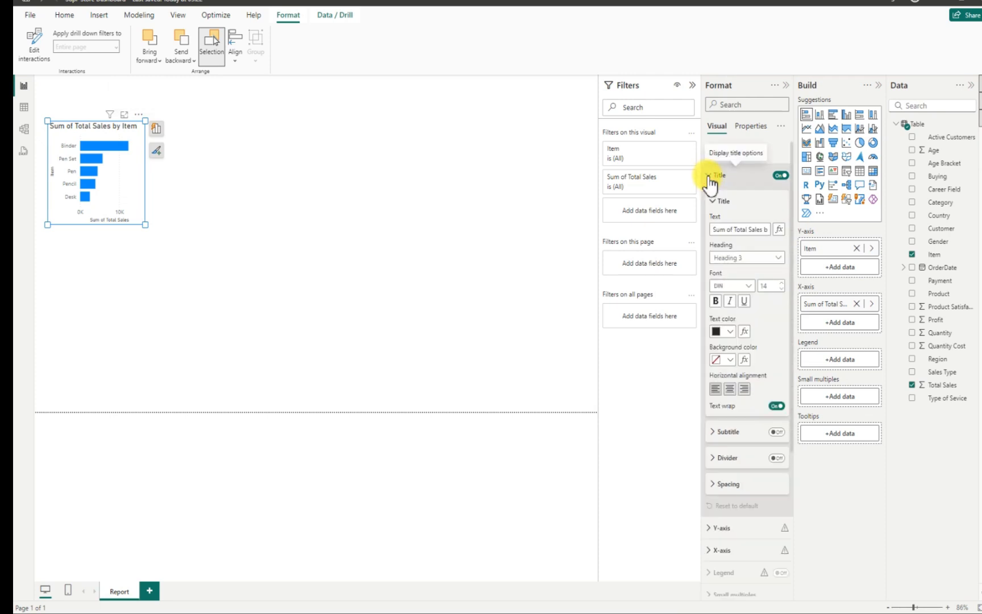
{"action": "double_click", "coordinate": [735, 229]}
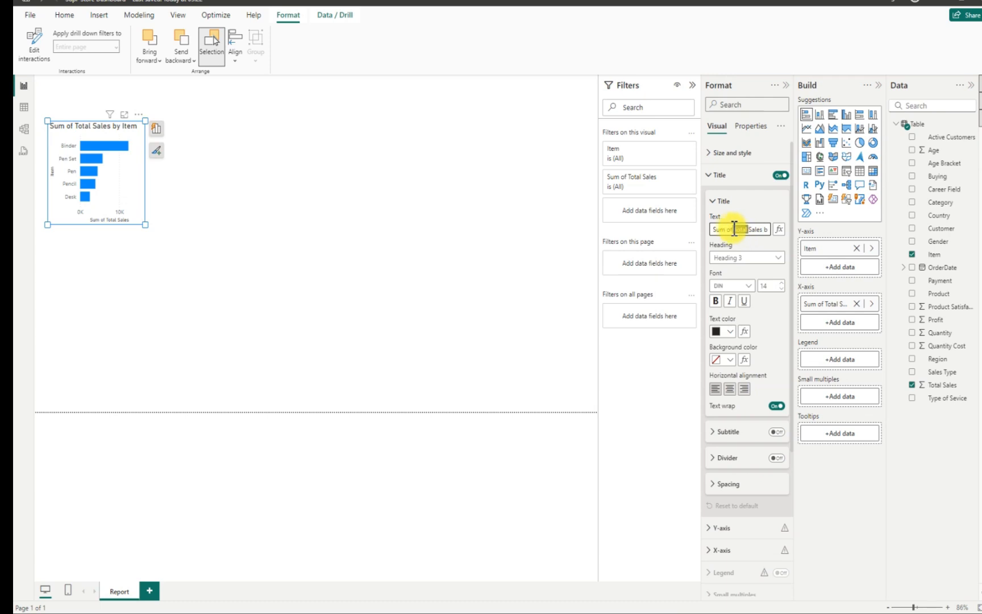
{"action": "left_click_drag", "start_coordinate": [734, 229], "coordinate": [712, 229]}
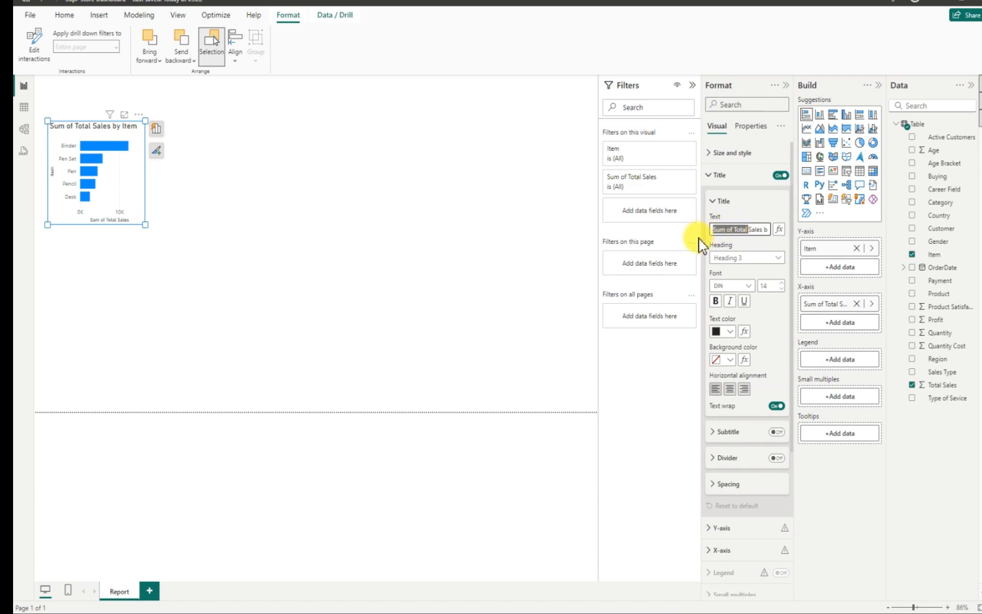
{"action": "key", "text": "BackSpace"}
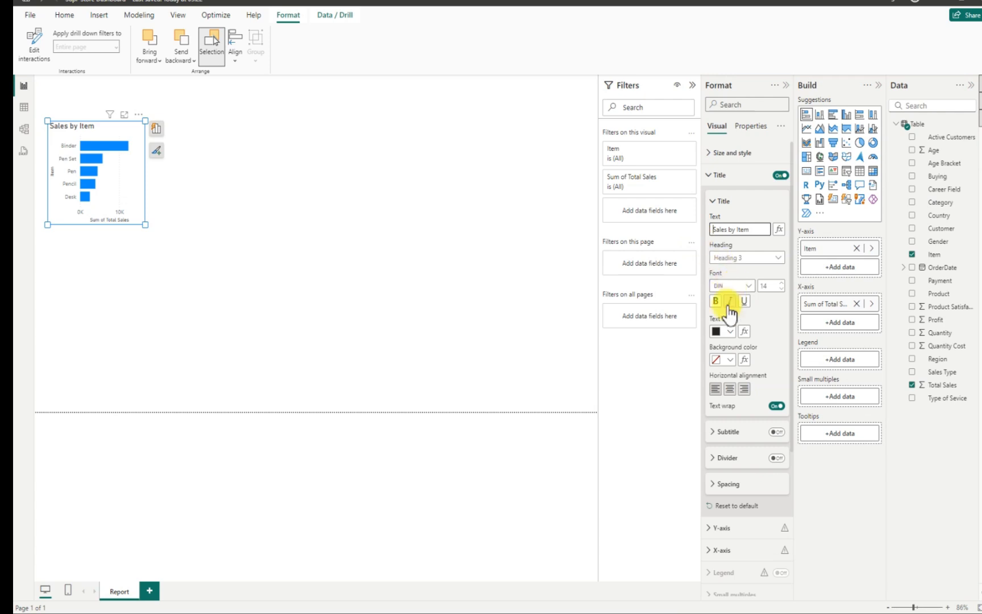
{"action": "left_click", "coordinate": [729, 389]}
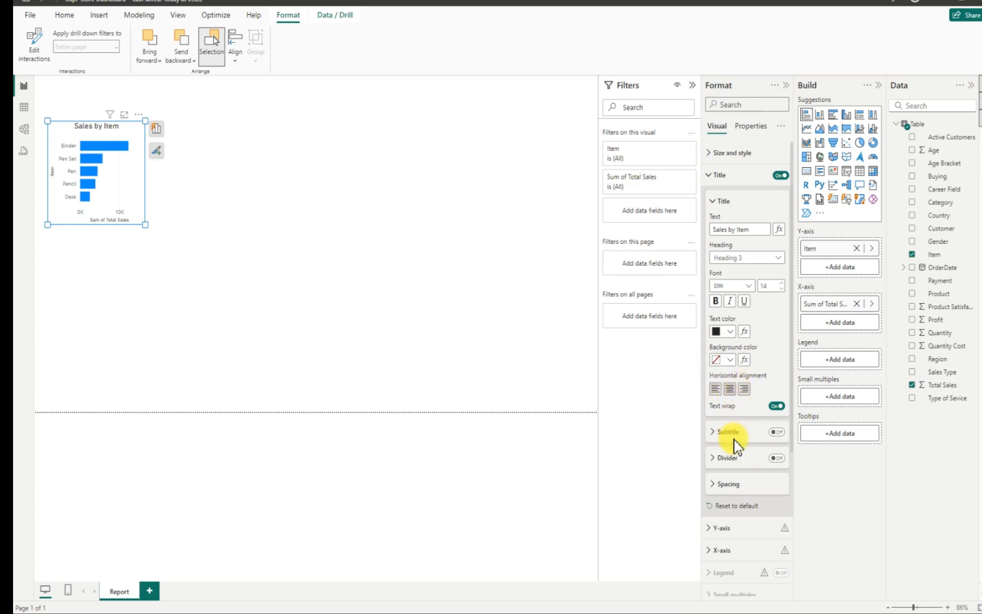
Turn off the y-axis title of the Sales by Item chart, keeping its item labels
{"action": "scroll", "coordinate": [735, 443], "scroll_direction": "down", "scroll_amount": 3}
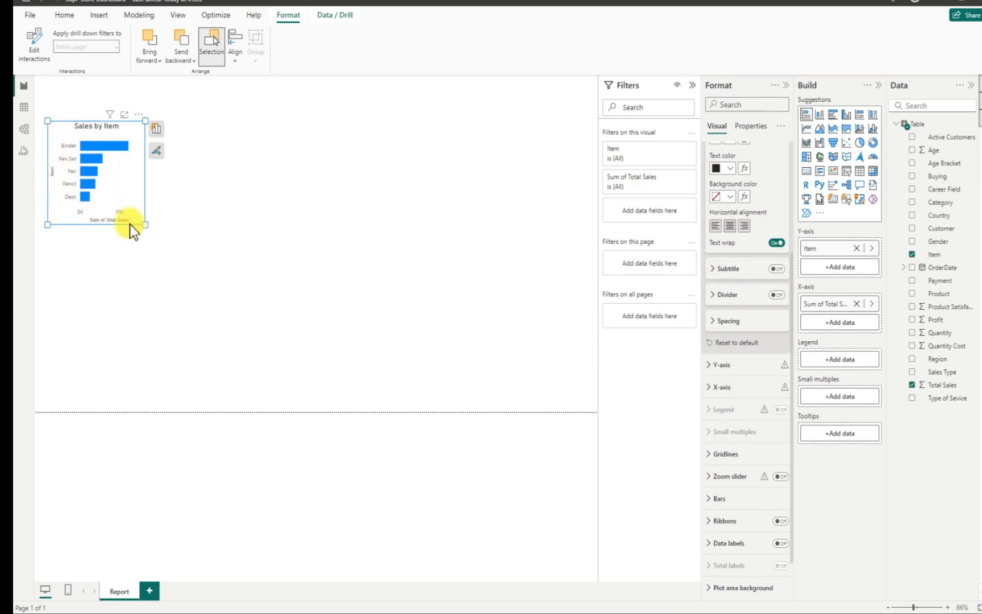
{"action": "left_click", "coordinate": [708, 365]}
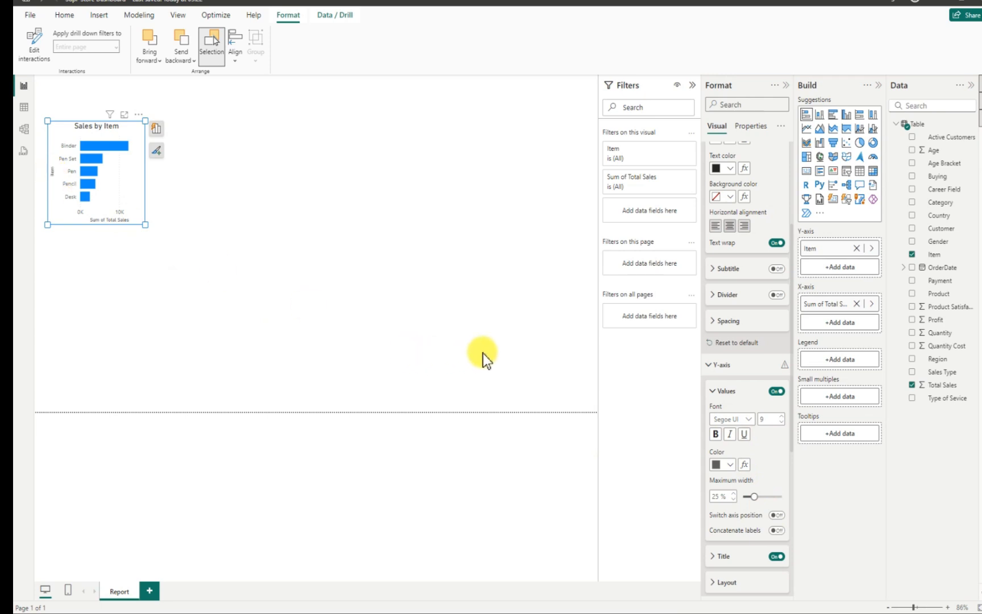
{"action": "scroll", "coordinate": [780, 447], "scroll_direction": "down", "scroll_amount": 4}
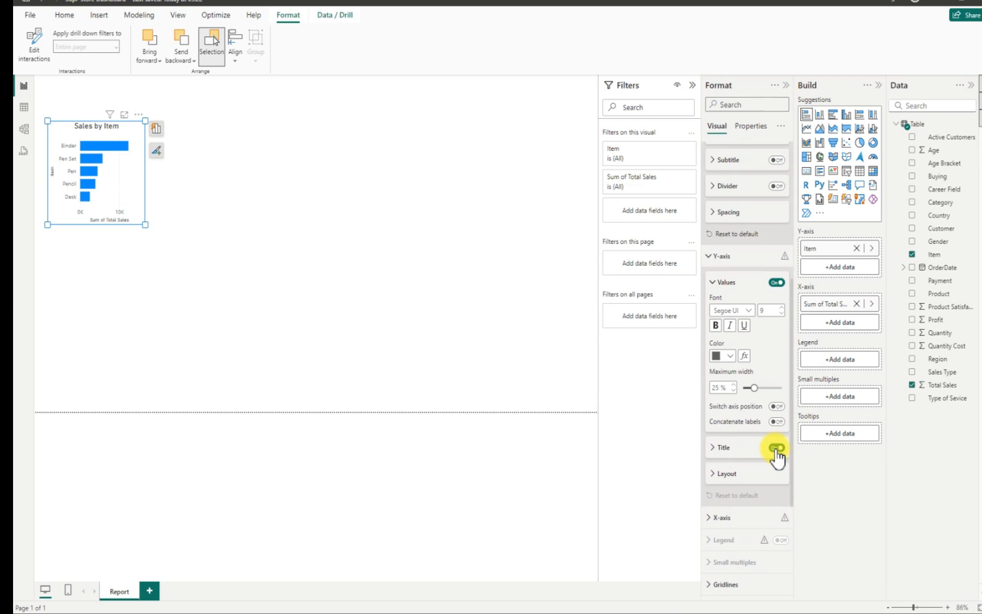
{"action": "left_click", "coordinate": [776, 448]}
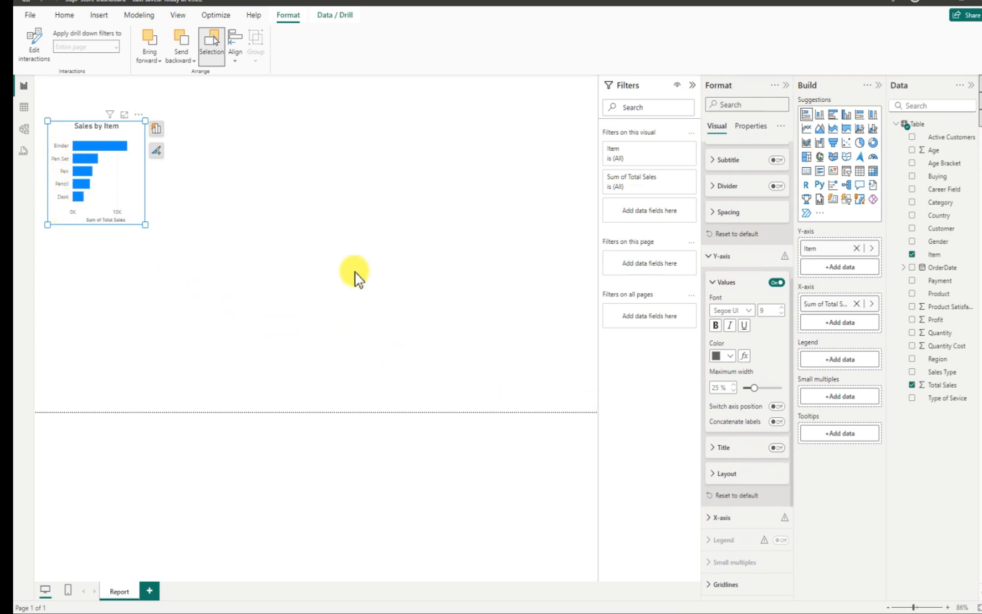
{"action": "left_click", "coordinate": [777, 283]}
Turn off the x-axis values and the x-axis title of the Sales by Item chart
{"action": "scroll", "coordinate": [745, 441], "scroll_direction": "down", "scroll_amount": 5}
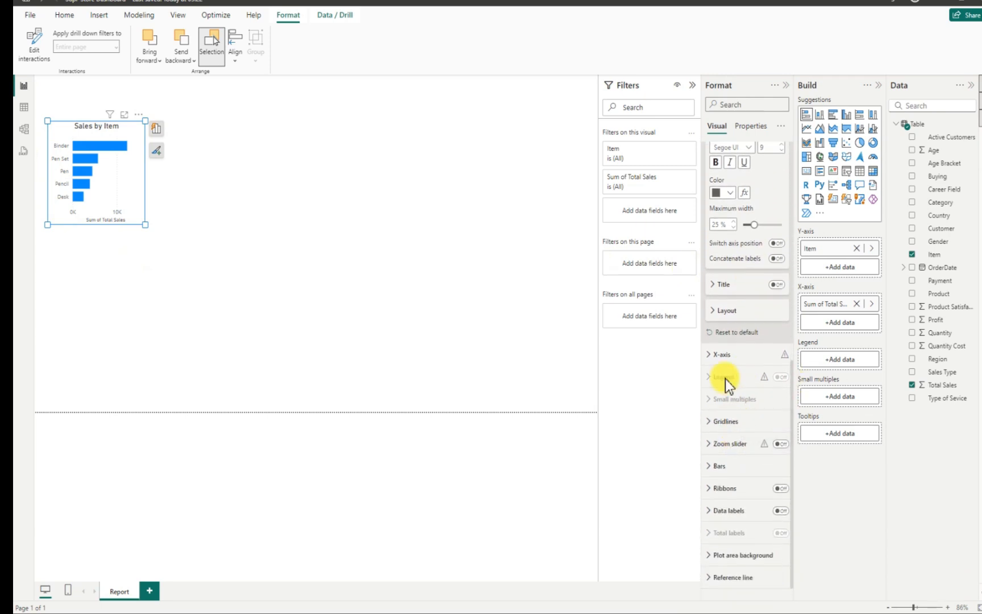
{"action": "left_click", "coordinate": [707, 354]}
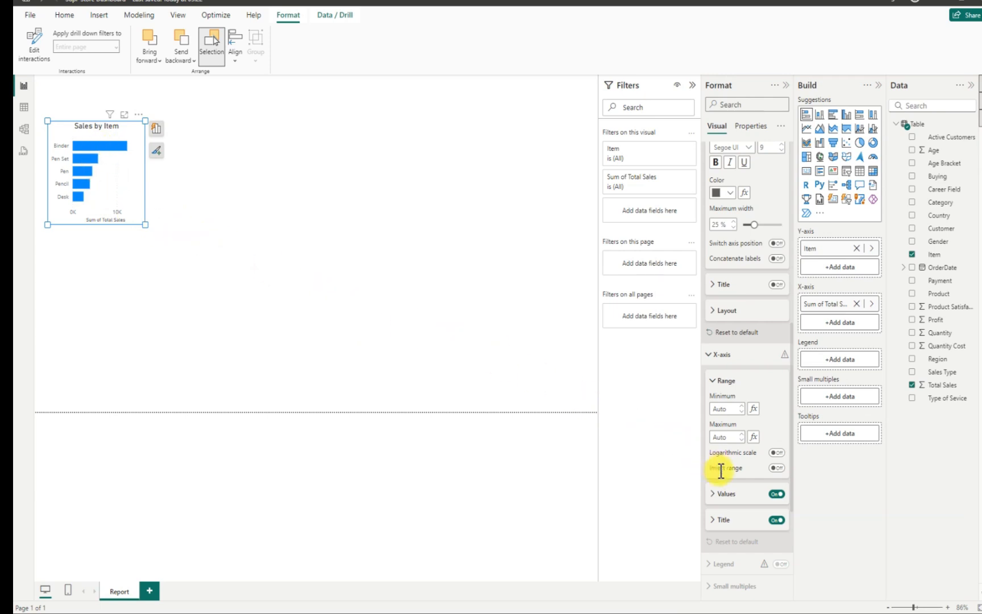
{"action": "left_click", "coordinate": [775, 494]}
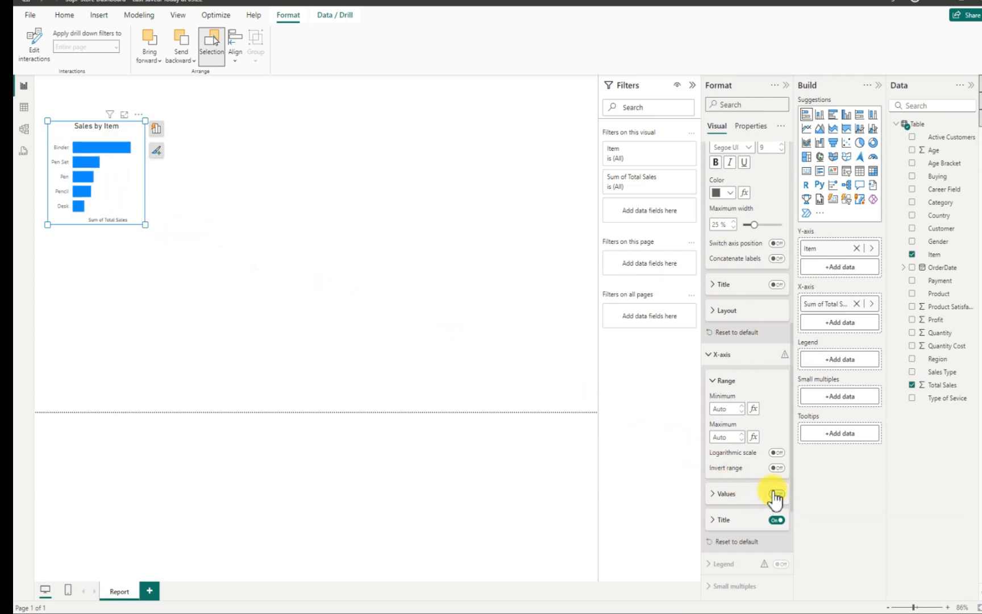
{"action": "left_click", "coordinate": [774, 520]}
{"action": "left_click", "coordinate": [775, 520]}
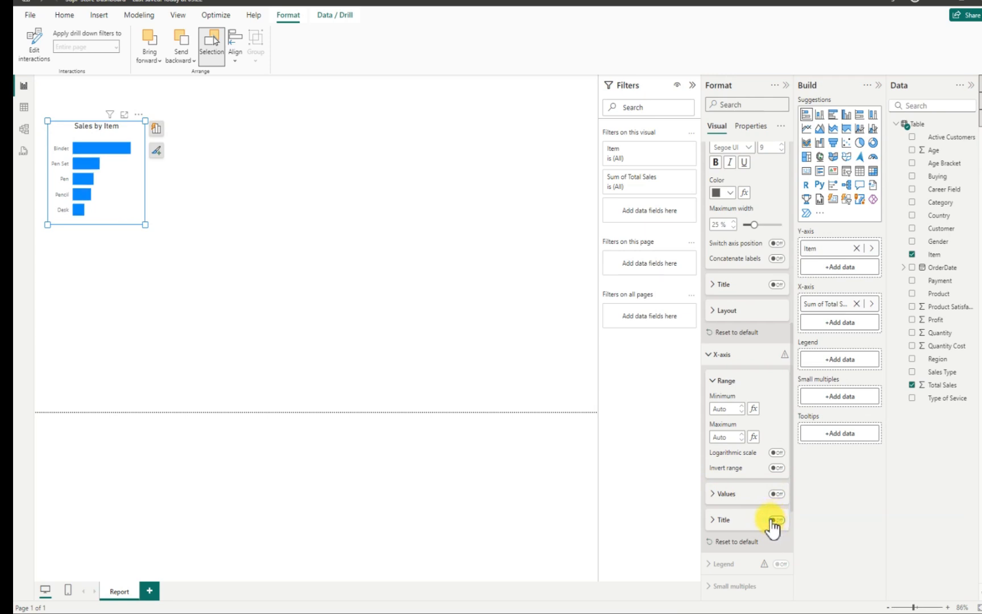
Turn on data labels for the Sales by Item chart and set their position to Outside end
{"action": "scroll", "coordinate": [756, 519], "scroll_direction": "down", "scroll_amount": 4}
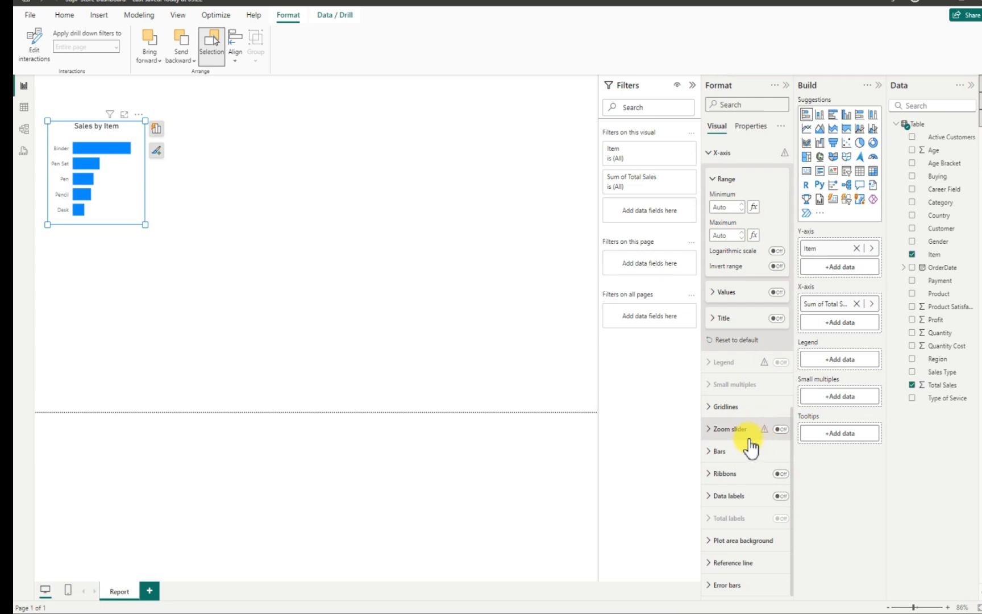
{"action": "left_click", "coordinate": [712, 409]}
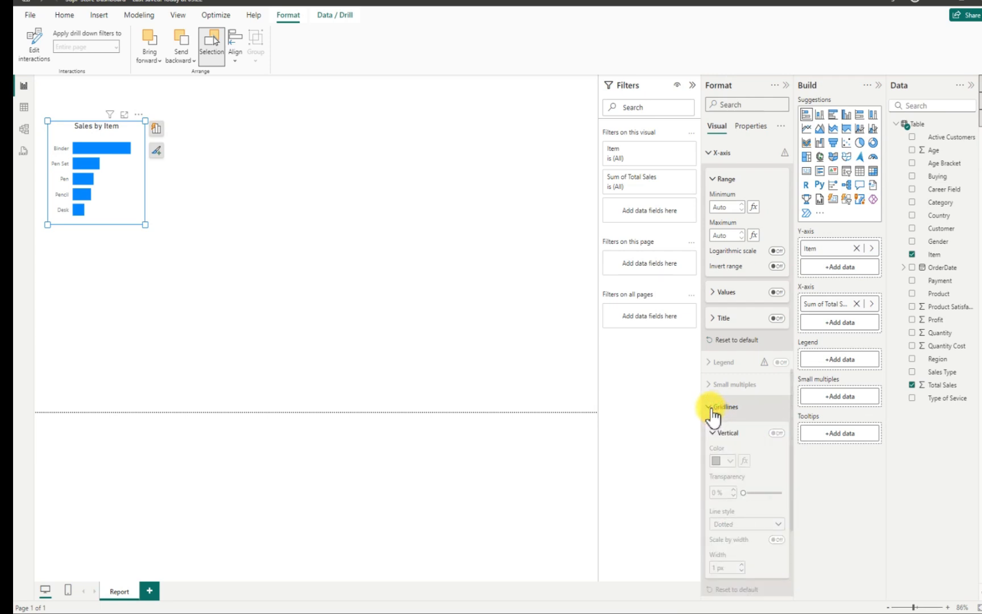
{"action": "left_click", "coordinate": [709, 407]}
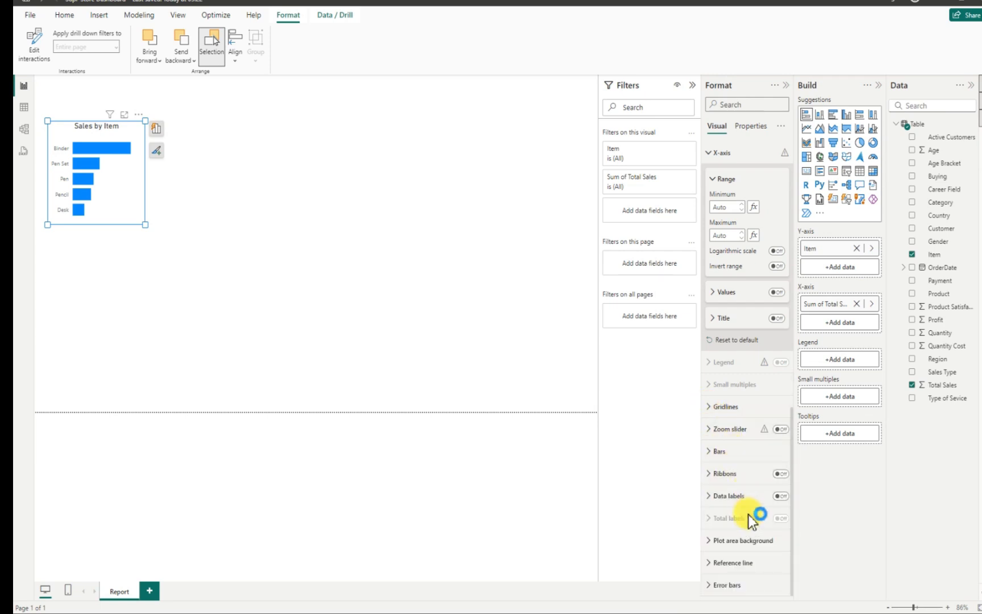
{"action": "left_click", "coordinate": [781, 497]}
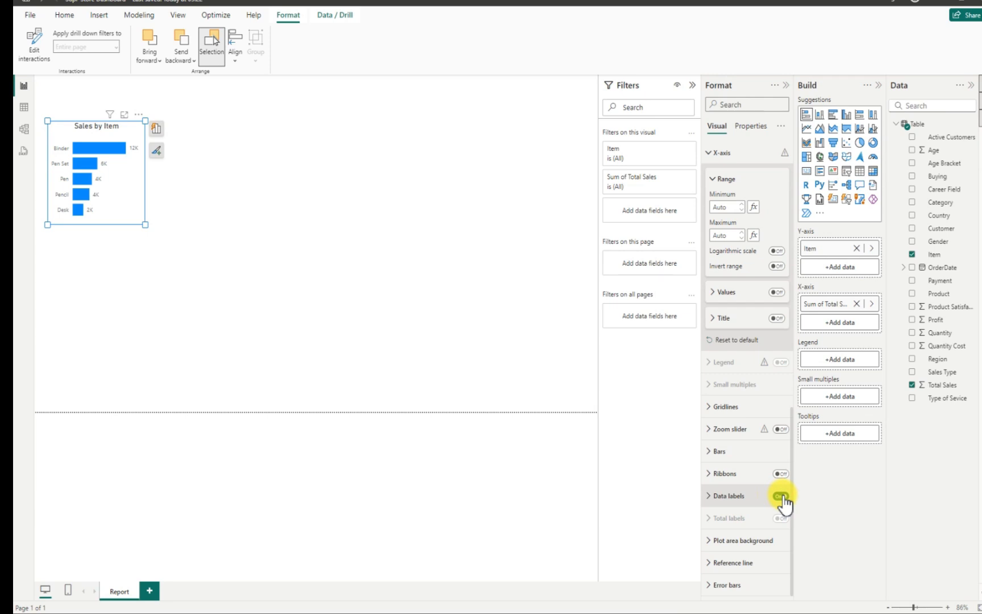
{"action": "left_click", "coordinate": [708, 497]}
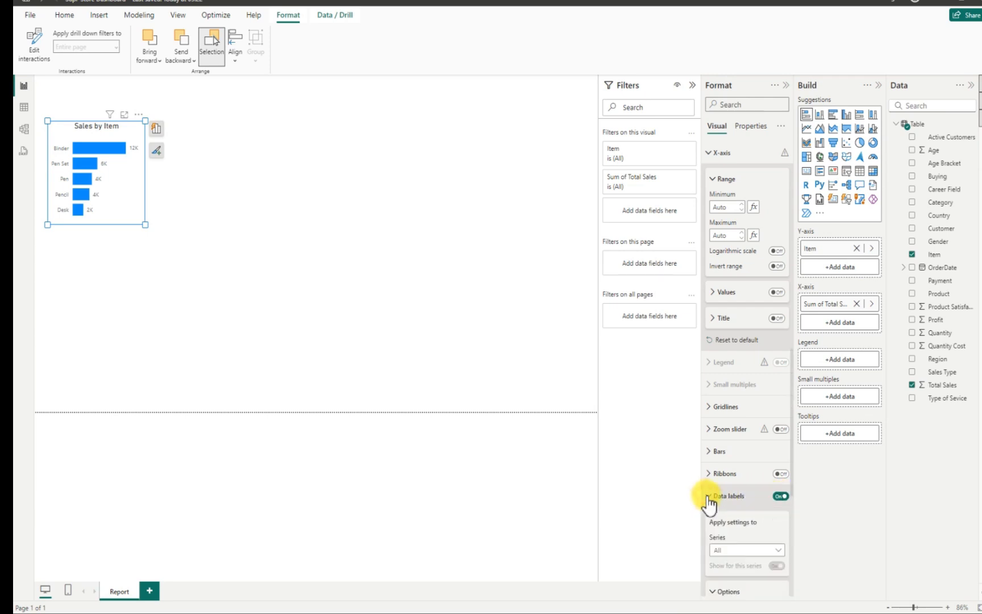
{"action": "scroll", "coordinate": [737, 521], "scroll_direction": "down", "scroll_amount": 3}
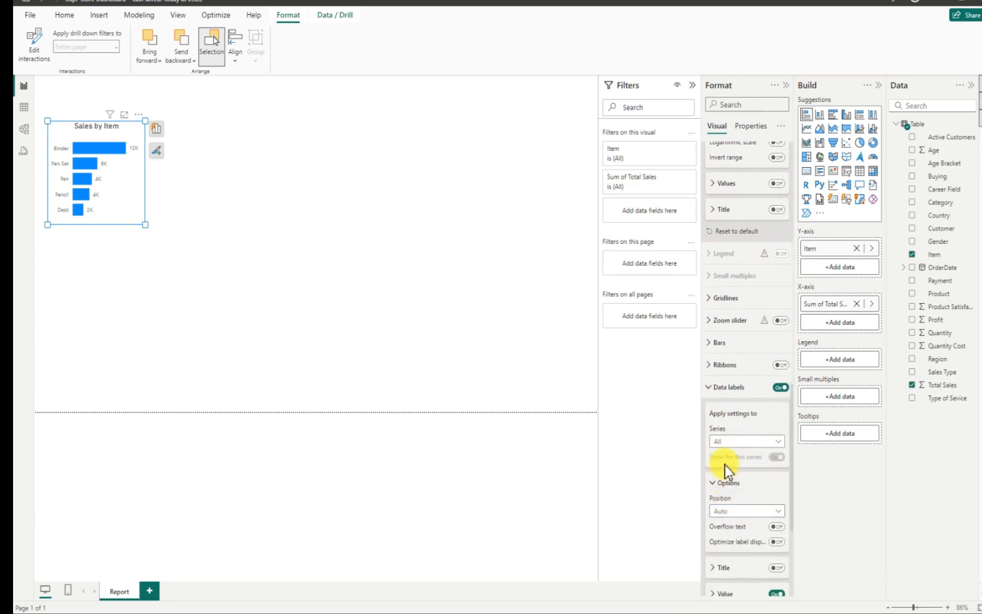
{"action": "left_click", "coordinate": [740, 513]}
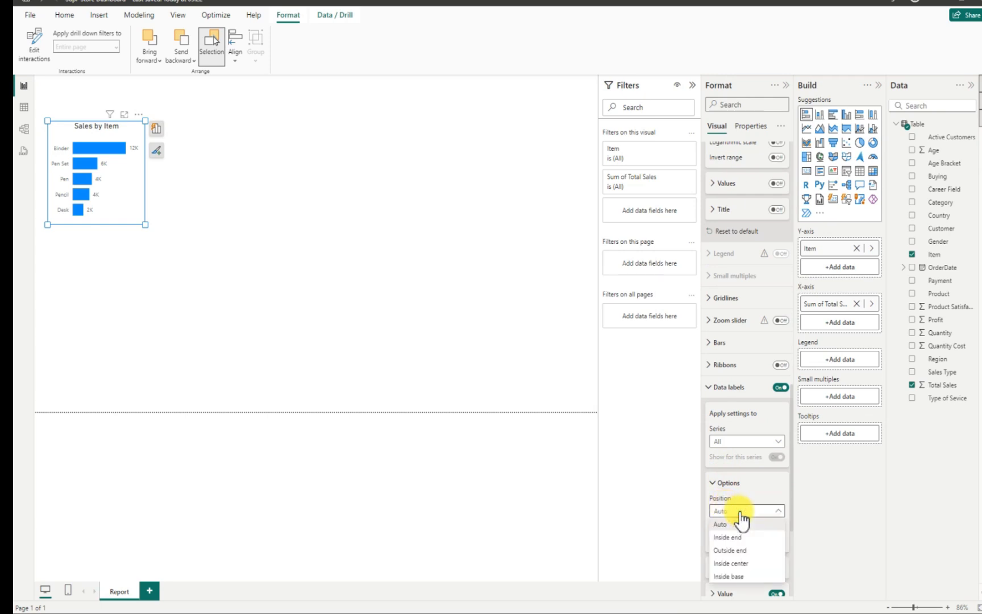
{"action": "left_click", "coordinate": [727, 551]}
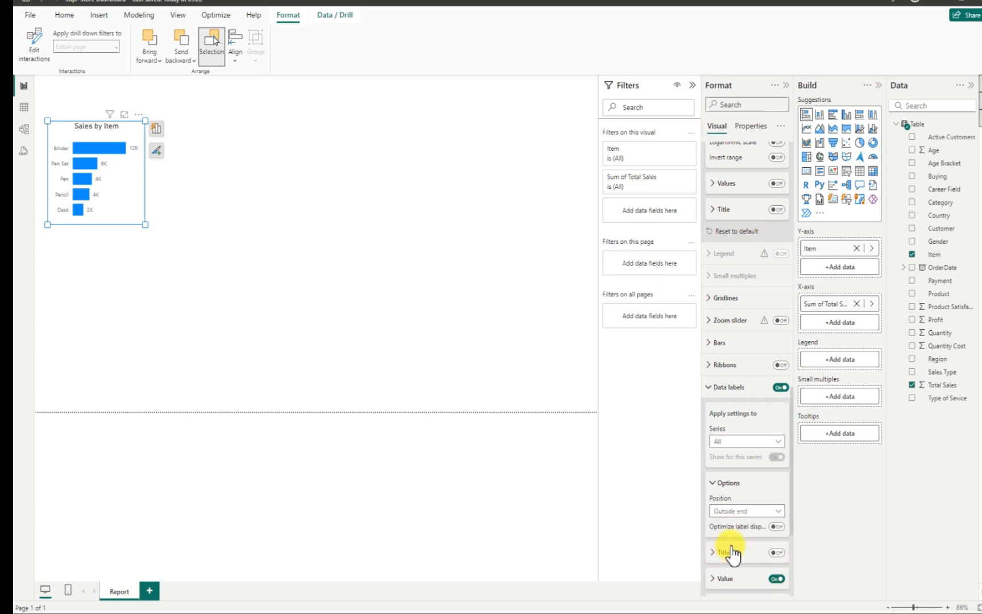
{"action": "left_click", "coordinate": [715, 483]}
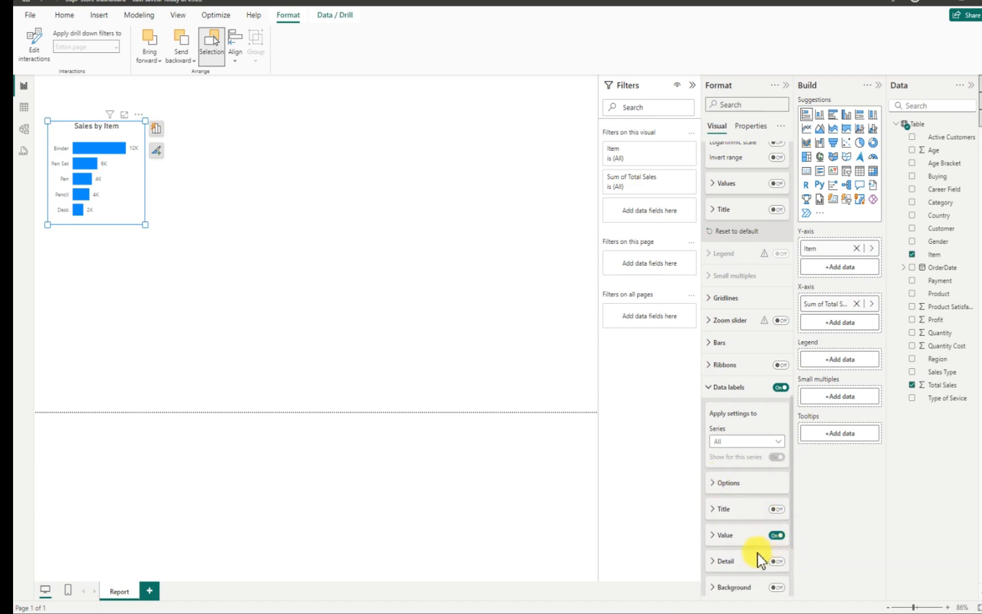
{"action": "scroll", "coordinate": [757, 553], "scroll_direction": "down", "scroll_amount": 3}
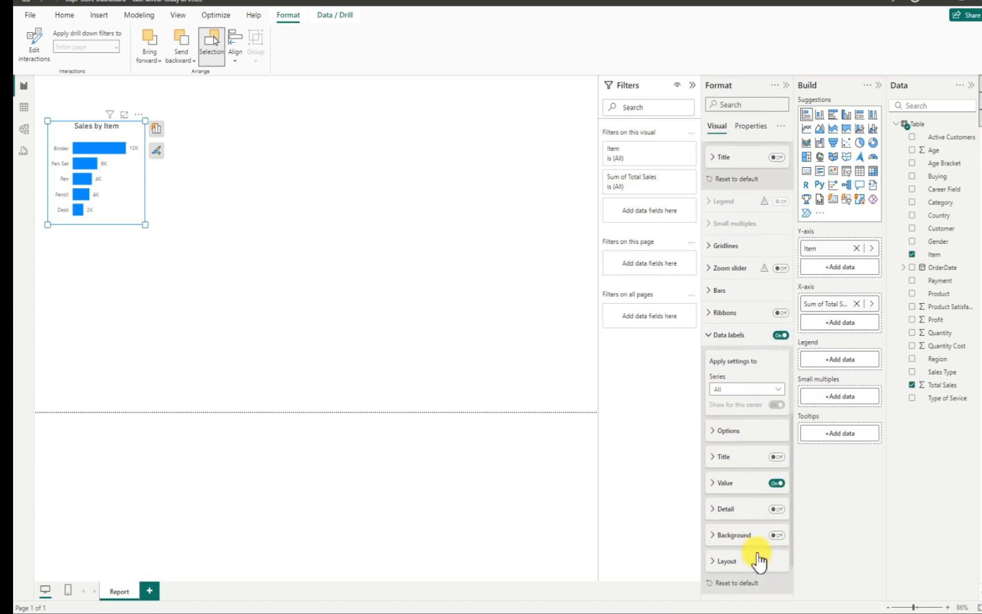
{"action": "left_click", "coordinate": [713, 436]}
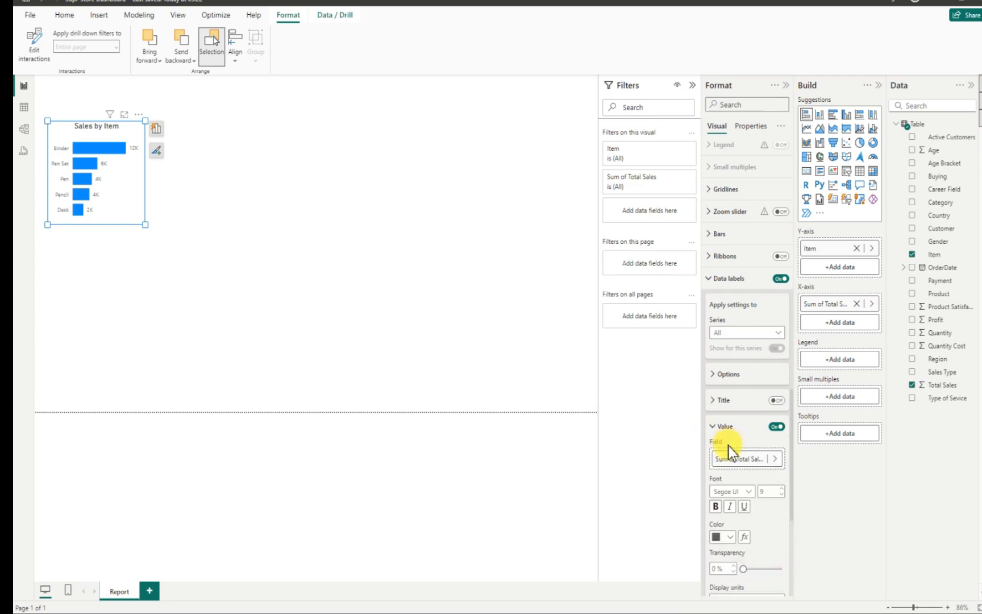
{"action": "left_click", "coordinate": [714, 433]}
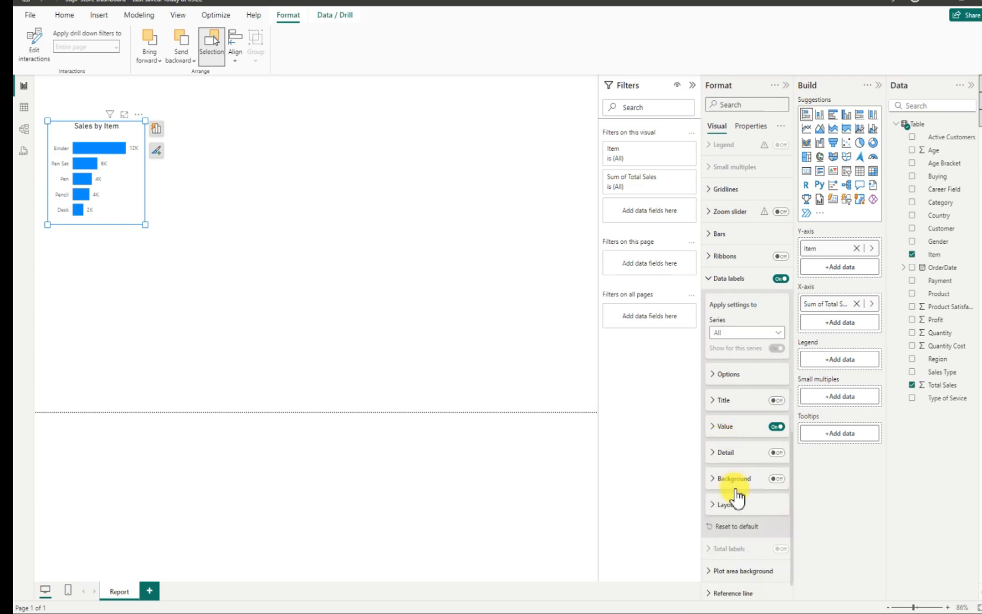
{"action": "scroll", "coordinate": [737, 506], "scroll_direction": "down", "scroll_amount": 1}
Turn off the Sales by Item chart's background and turn on its visual border
{"action": "scroll", "coordinate": [738, 507], "scroll_direction": "up", "scroll_amount": 10}
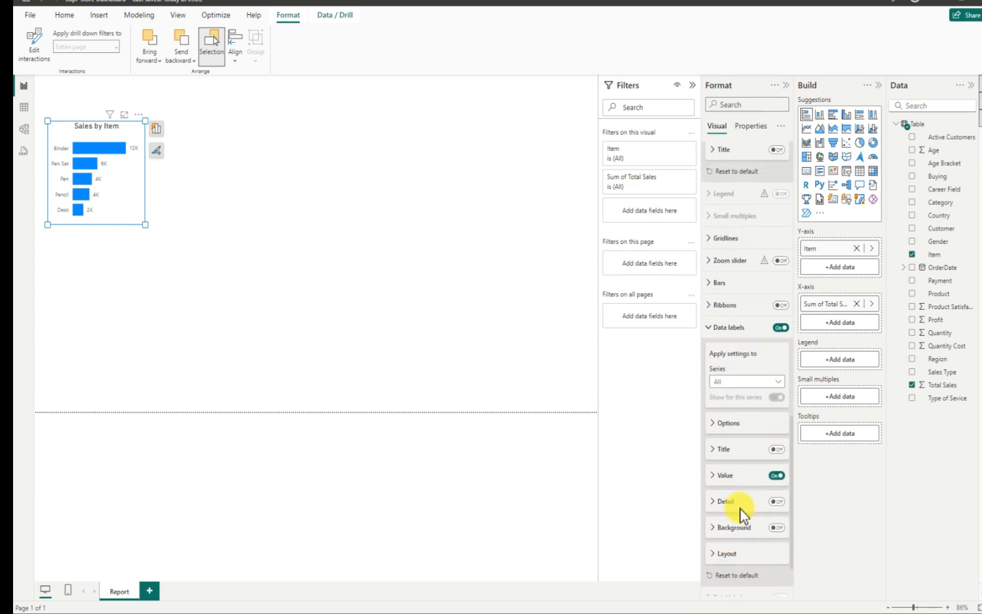
{"action": "scroll", "coordinate": [749, 495], "scroll_direction": "up", "scroll_amount": 10}
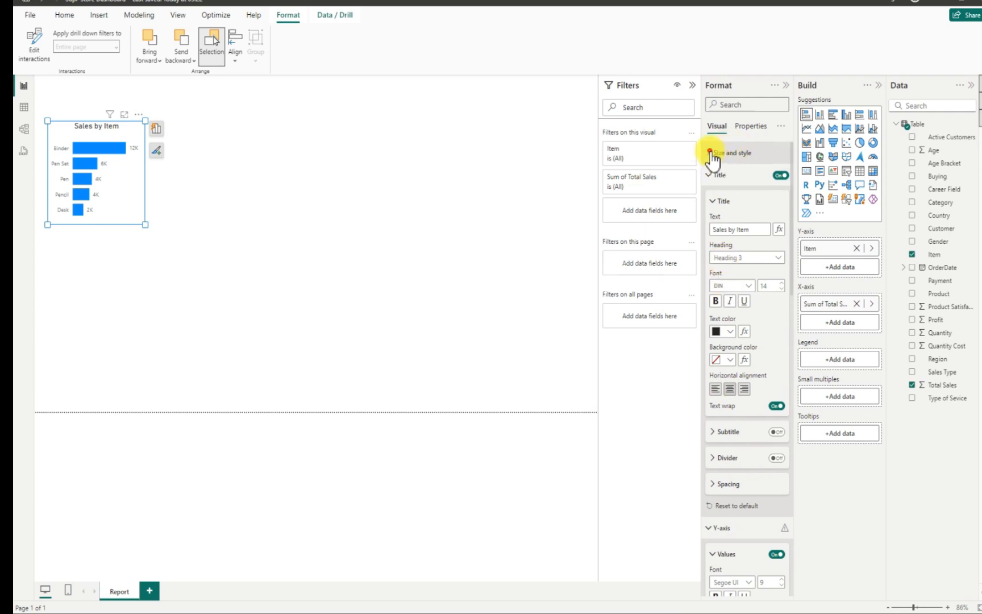
{"action": "left_click", "coordinate": [713, 155]}
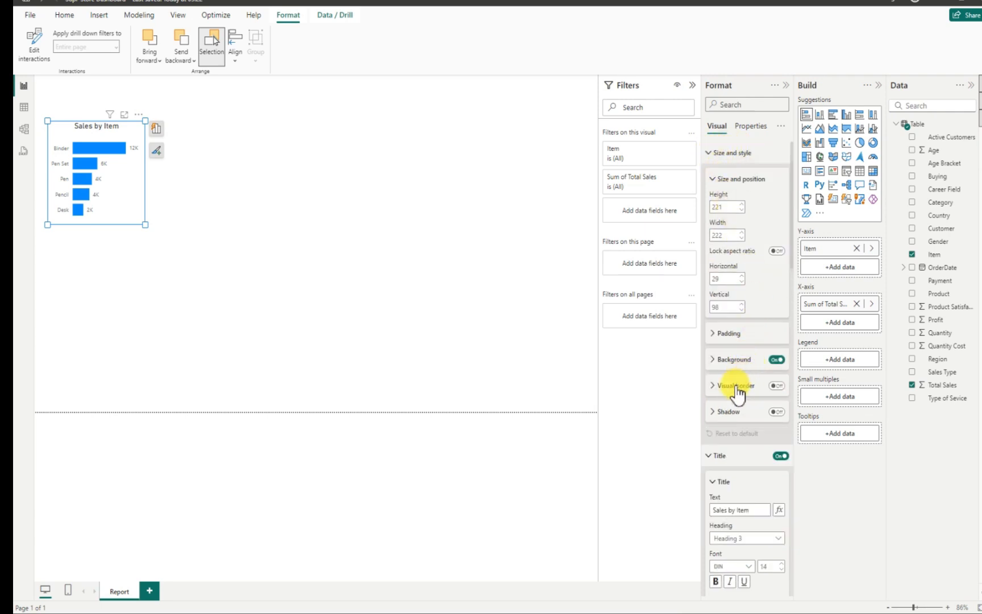
{"action": "left_click", "coordinate": [777, 359]}
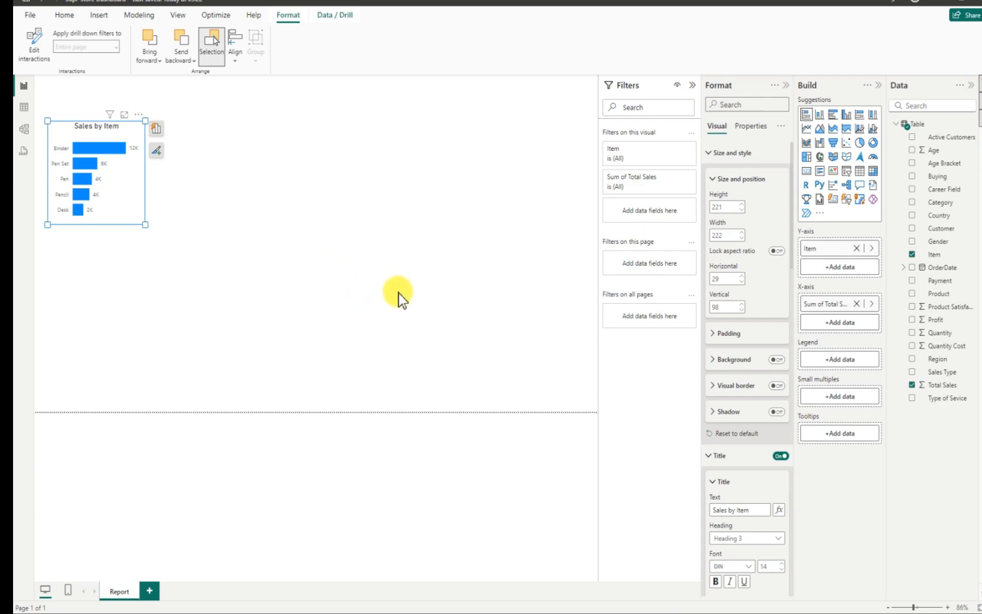
{"action": "left_click", "coordinate": [776, 386]}
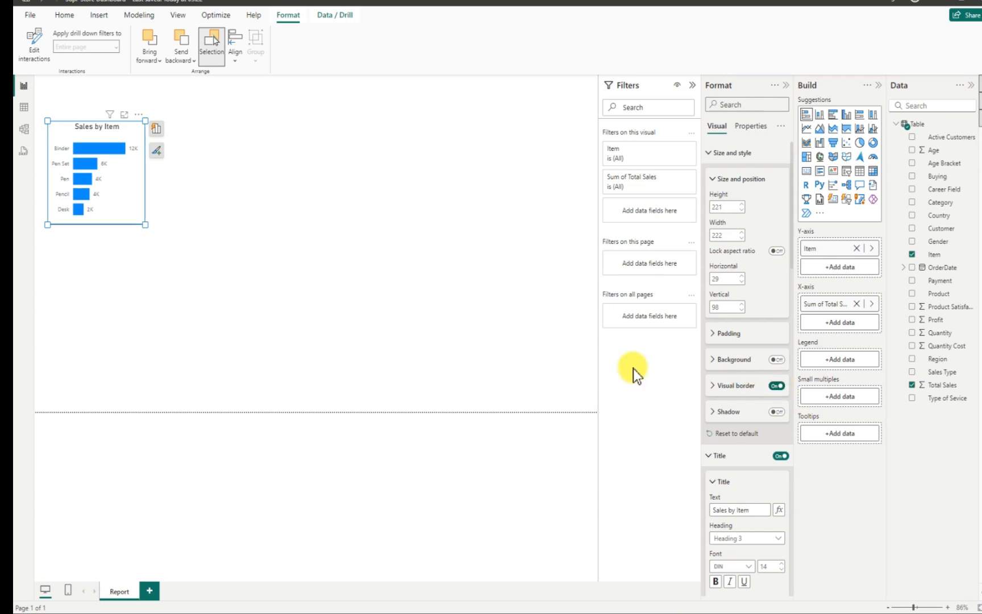
{"action": "left_click", "coordinate": [225, 216]}
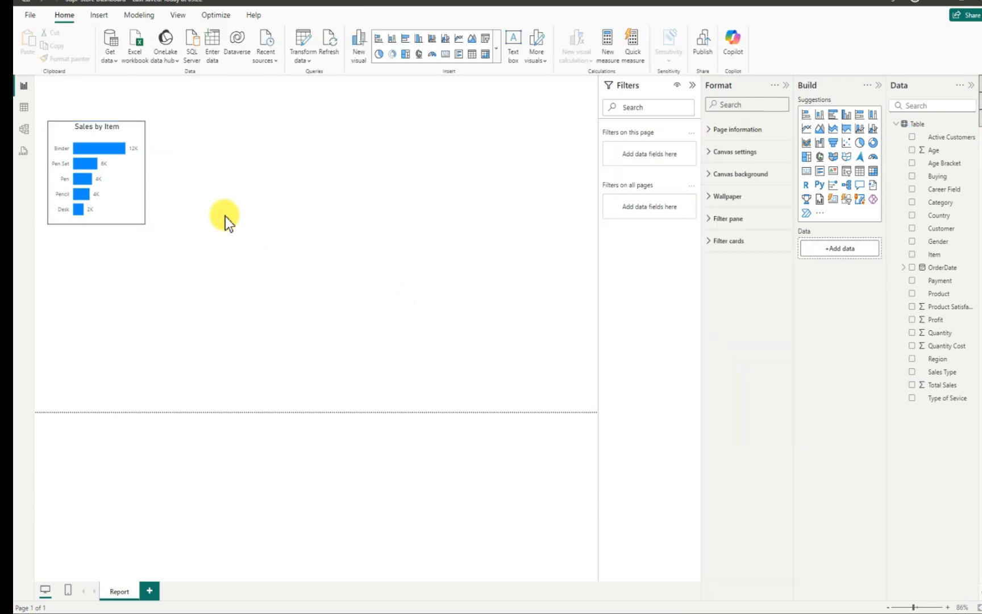
Duplicate the Sales by Item chart and place the copy near the lower-right corner of the report page
{"action": "left_click", "coordinate": [128, 214]}
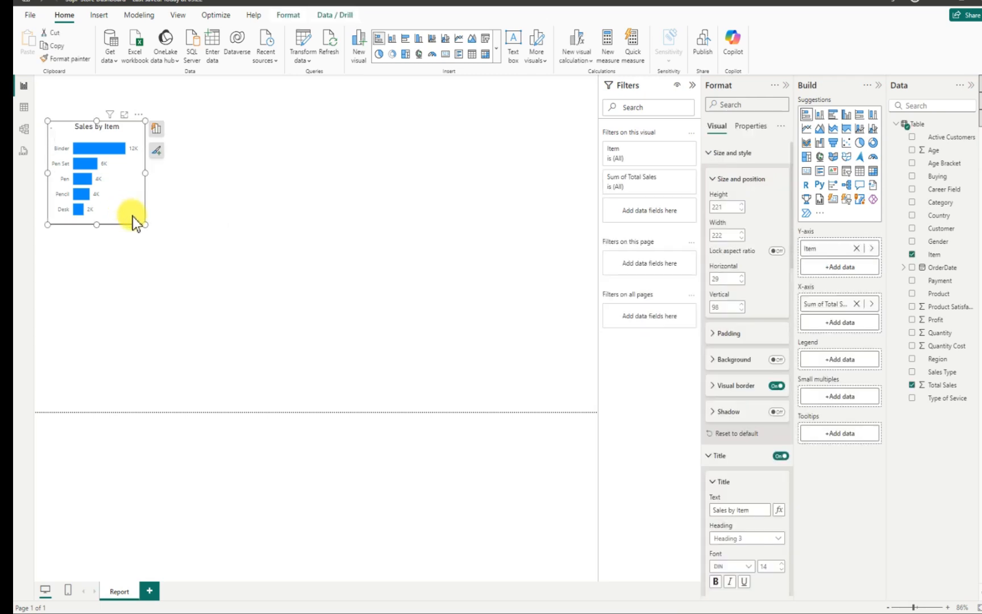
{"action": "key", "text": "ctrl+c"}
{"action": "key", "text": "ctrl+v"}
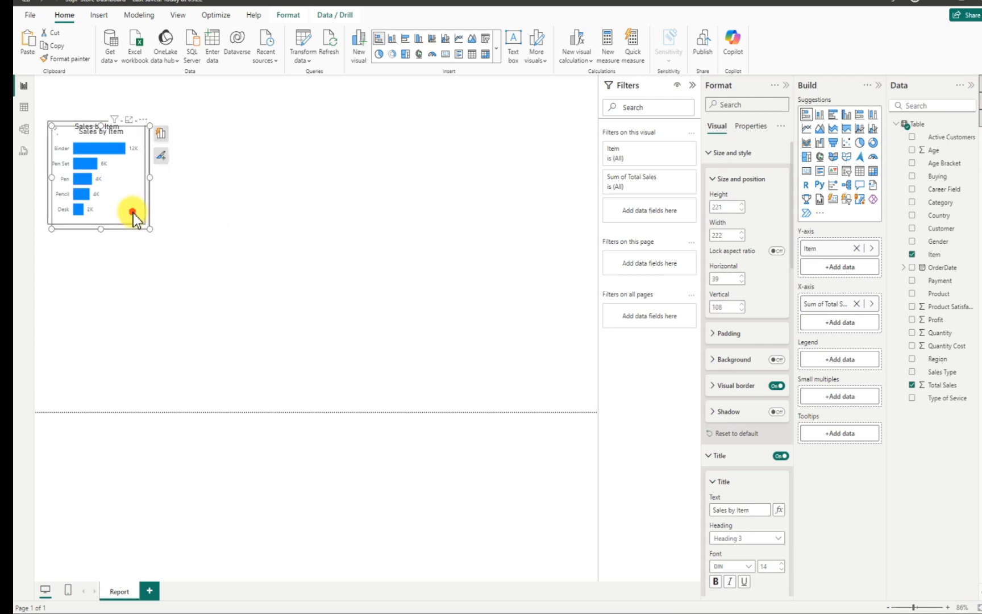
{"action": "left_click_drag", "start_coordinate": [133, 213], "coordinate": [210, 240]}
{"action": "left_click_drag", "start_coordinate": [257, 216], "coordinate": [557, 389]}
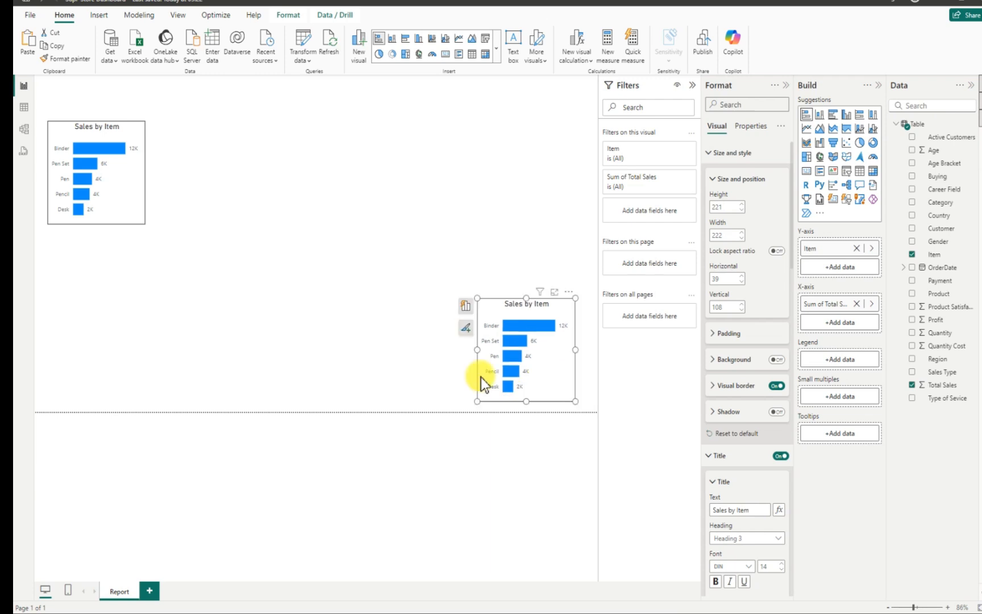
Move the original Sales by Item chart to the page's lower-left corner and remove Item from its y-axis
{"action": "left_click_drag", "start_coordinate": [129, 197], "coordinate": [126, 373]}
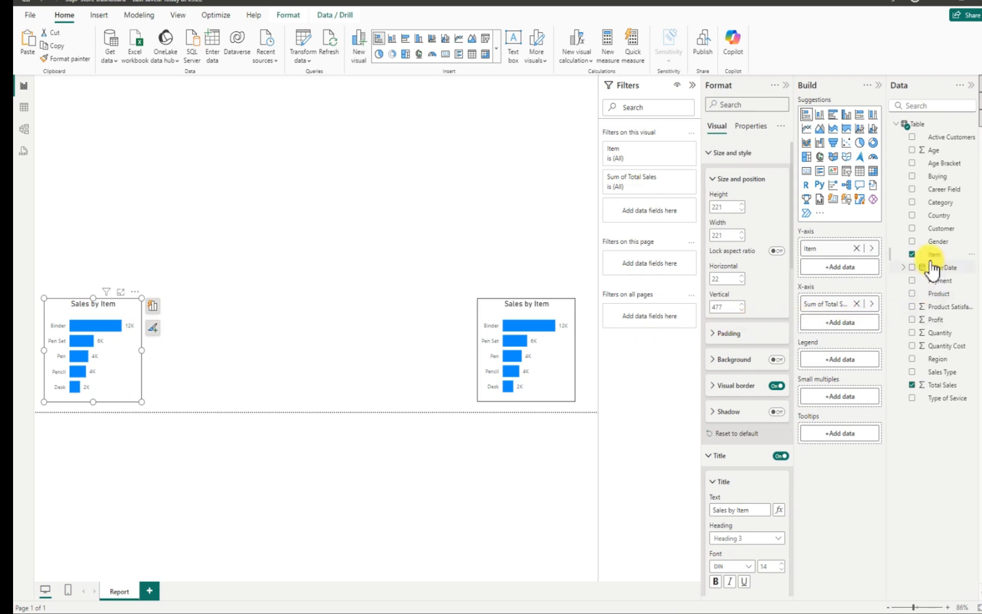
{"action": "left_click", "coordinate": [912, 254]}
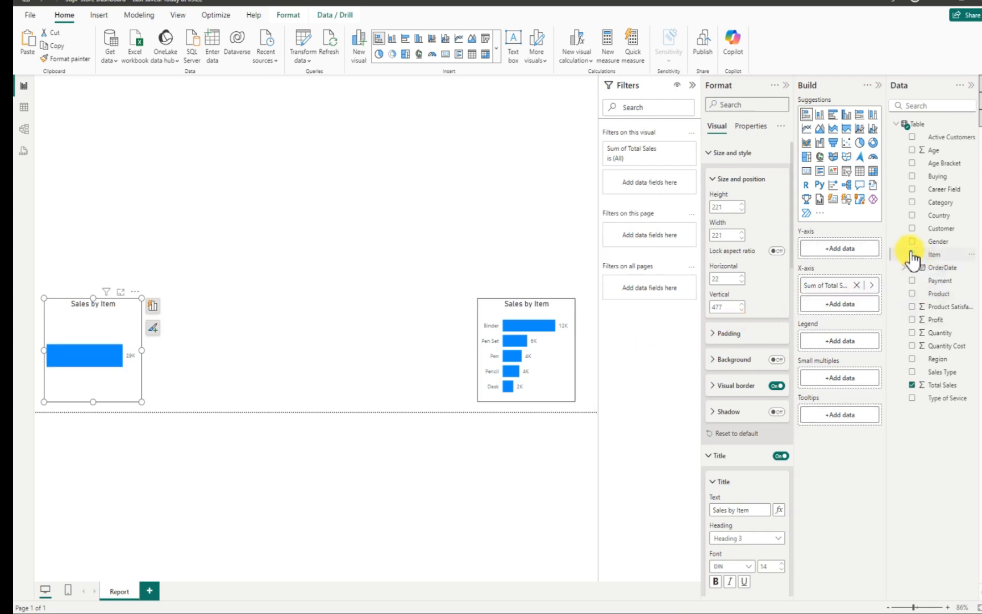
{"action": "left_click", "coordinate": [935, 193]}
{"action": "left_click_drag", "start_coordinate": [950, 216], "coordinate": [835, 259]}
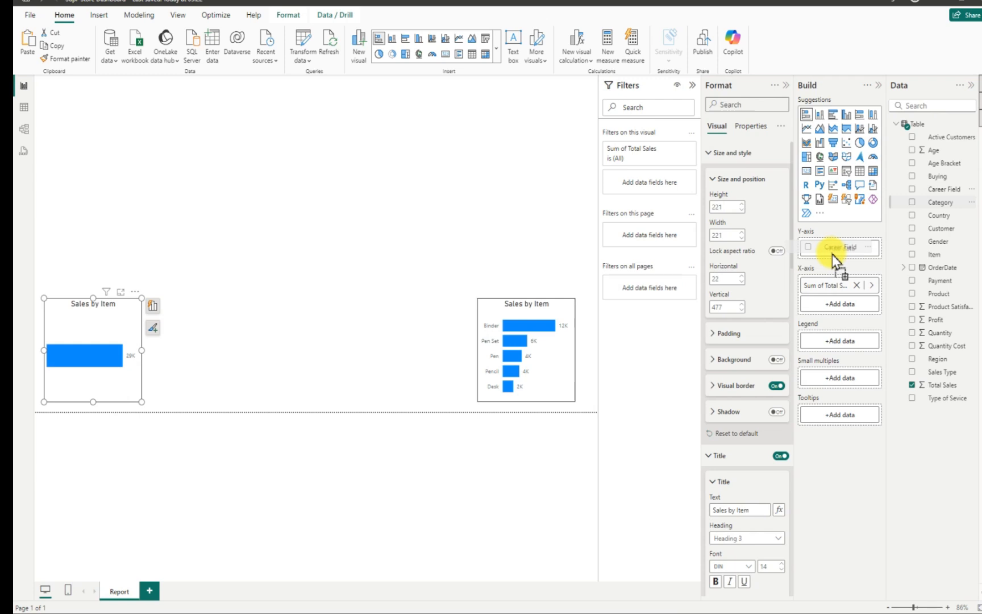
{"action": "left_click_drag", "start_coordinate": [832, 254], "coordinate": [846, 250]}
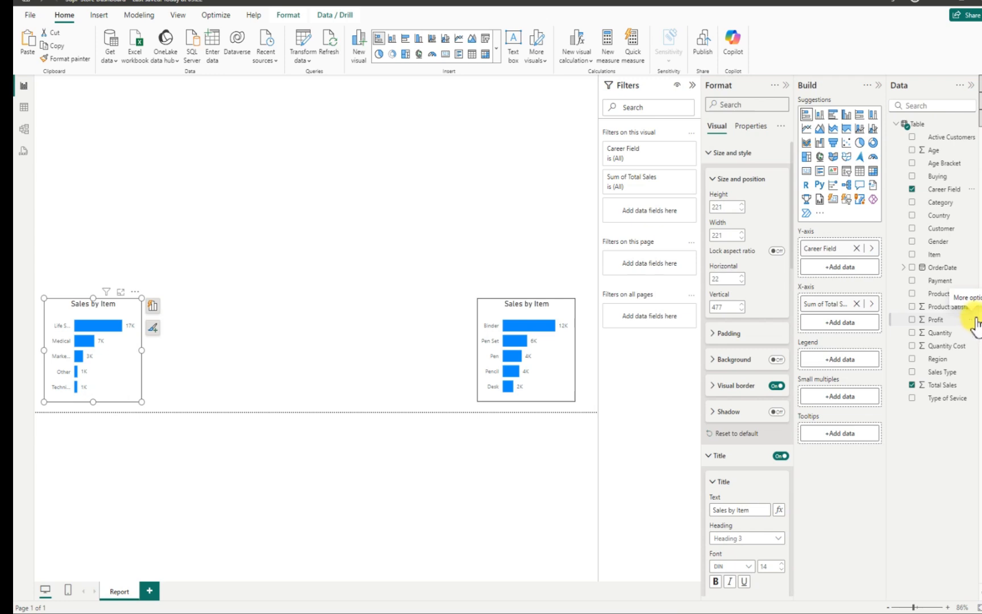
{"action": "left_click", "coordinate": [912, 189]}
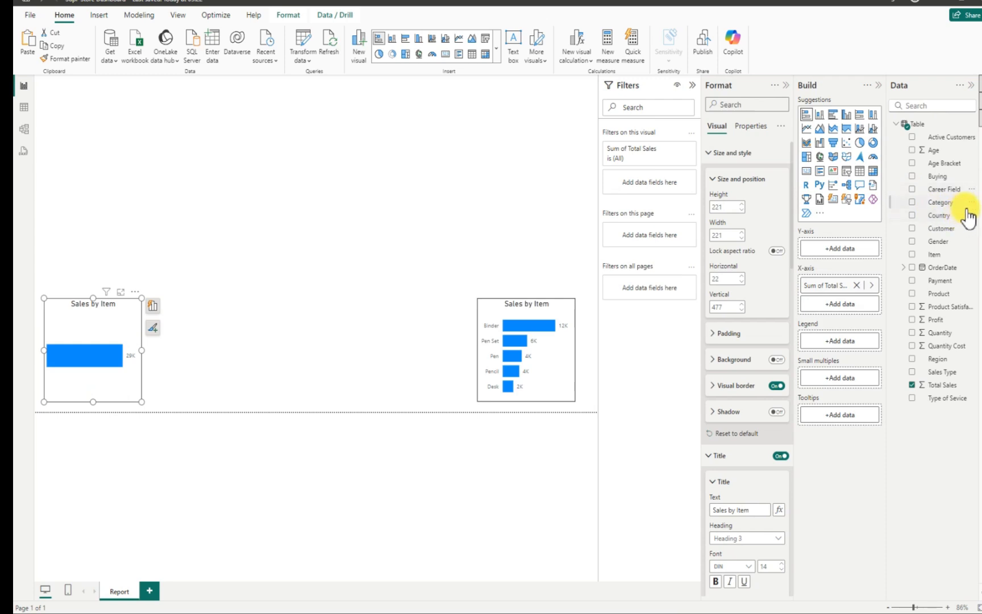
Put the Category field on the y-axis of the chart without a y-axis field
{"action": "left_click_drag", "start_coordinate": [932, 200], "coordinate": [849, 250]}
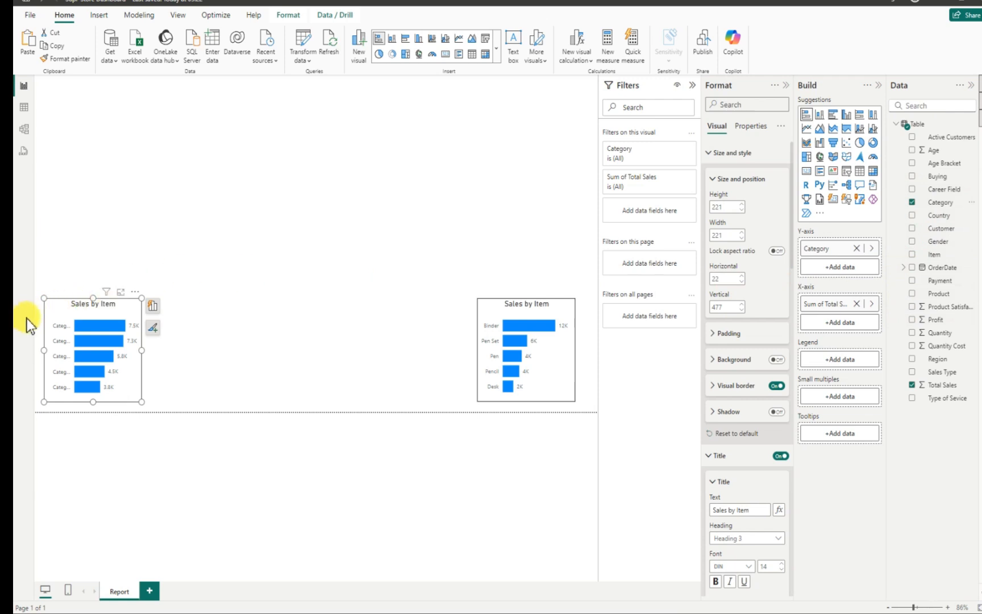
Swap the two charts' sides on the page, and widen the Category chart to about 288
{"action": "left_click_drag", "start_coordinate": [83, 316], "coordinate": [449, 223]}
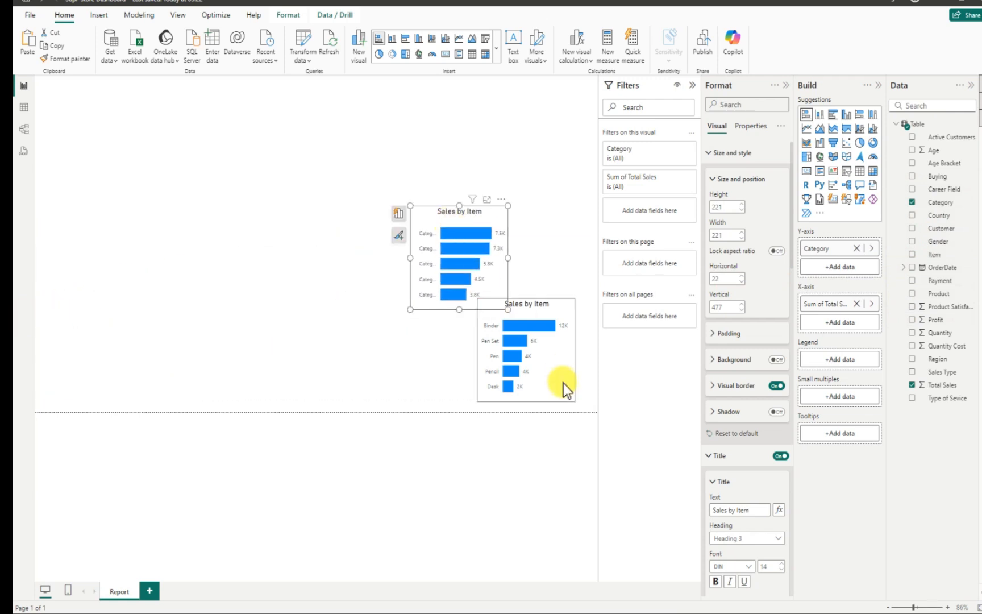
{"action": "left_click_drag", "start_coordinate": [554, 378], "coordinate": [39, 350]}
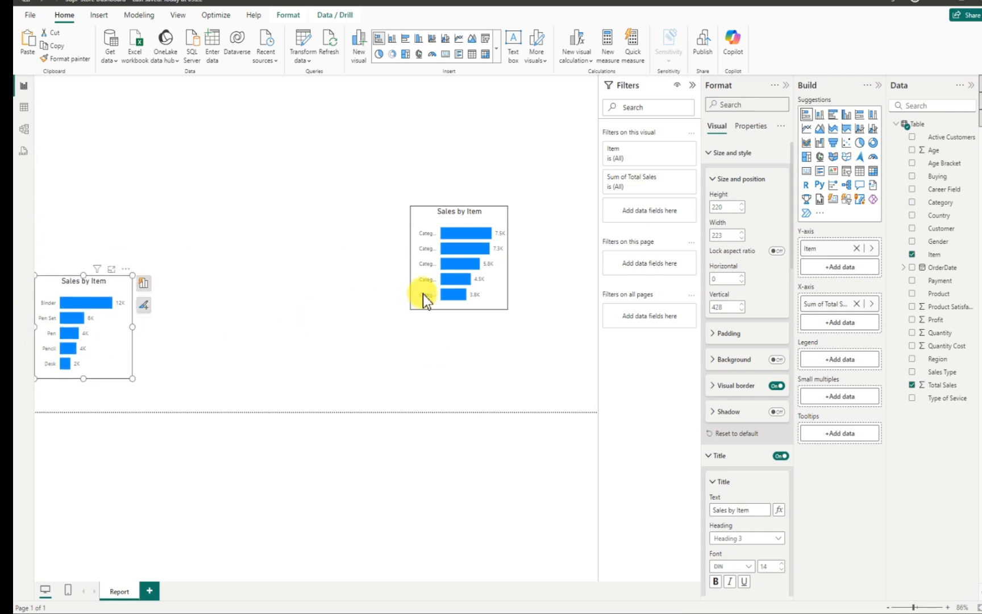
{"action": "left_click_drag", "start_coordinate": [456, 280], "coordinate": [487, 357]}
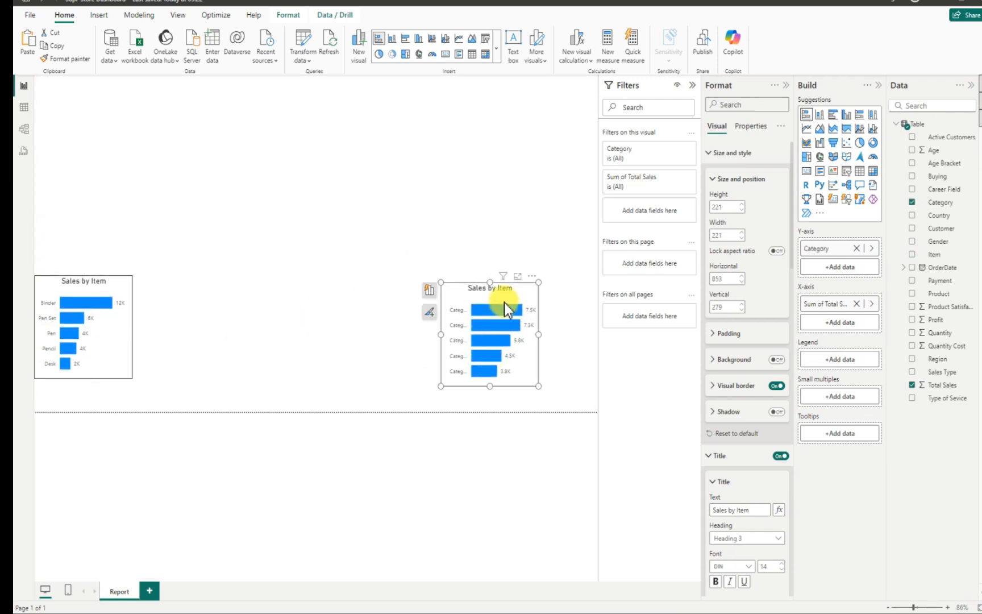
{"action": "left_click_drag", "start_coordinate": [539, 335], "coordinate": [570, 340]}
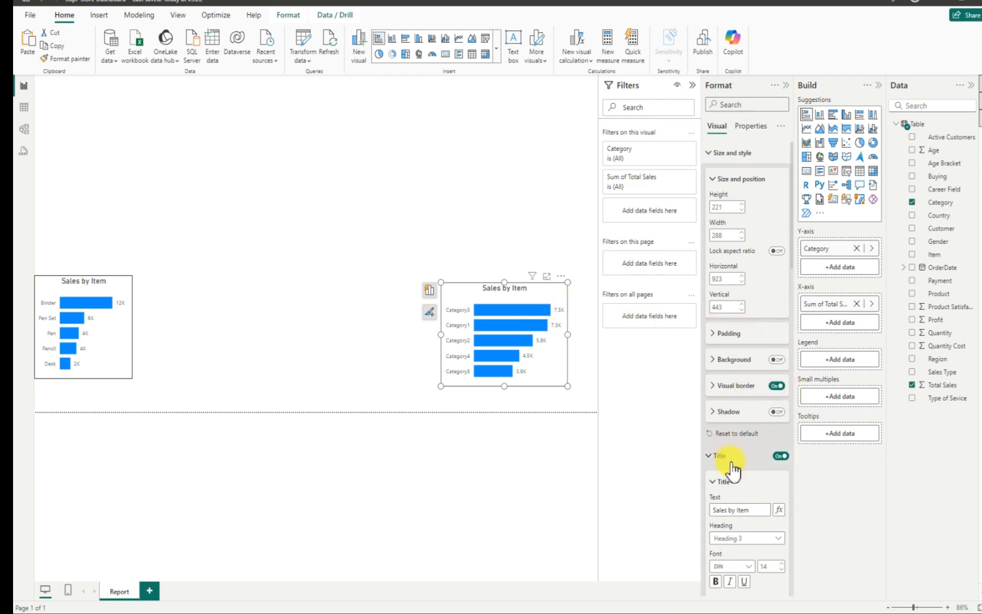
Change the Category chart's title to Sales by Category
{"action": "scroll", "coordinate": [725, 455], "scroll_direction": "down", "scroll_amount": 1}
{"action": "left_click", "coordinate": [755, 456]}
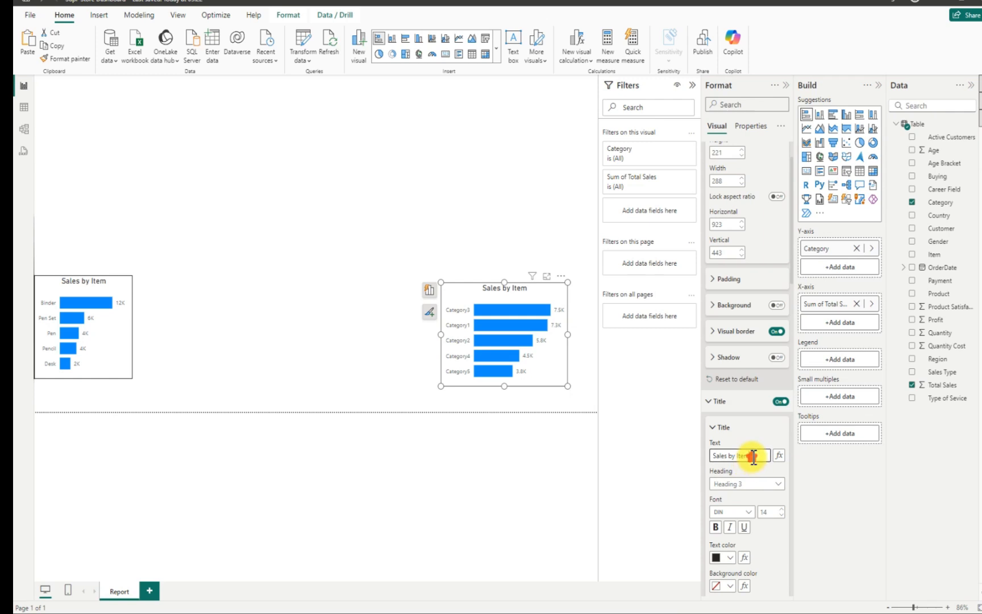
{"action": "key", "text": "BackSpace"}
{"action": "key", "text": "BackSpace"}
{"action": "type", "text": "Category"}
Check the Sales by Category chart's styling in the finished Sales dashboard window, and return to the Supr-Store Dashboard report
{"action": "mouse_move", "coordinate": [701, 611]}
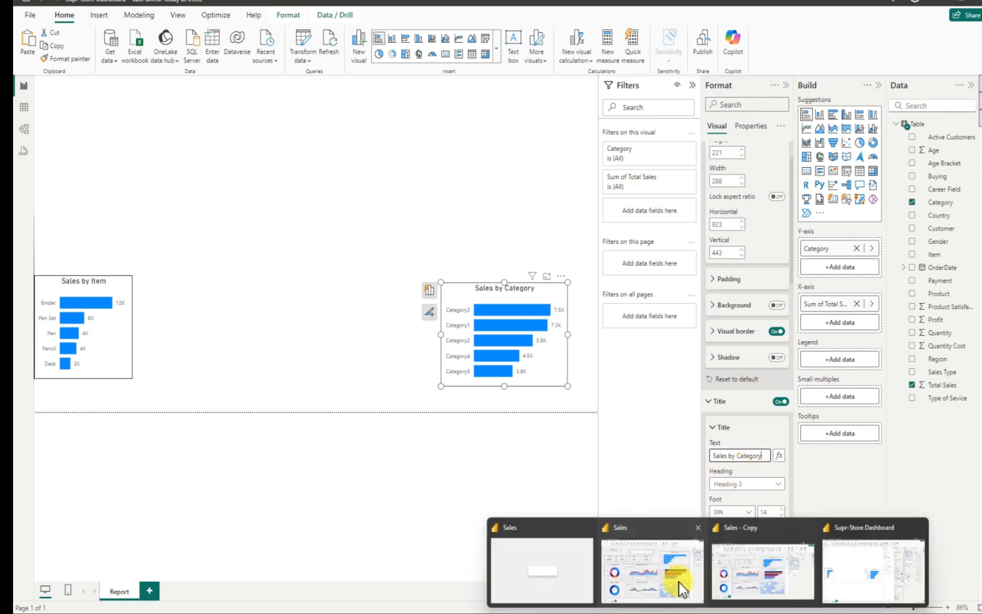
{"action": "left_click", "coordinate": [678, 582]}
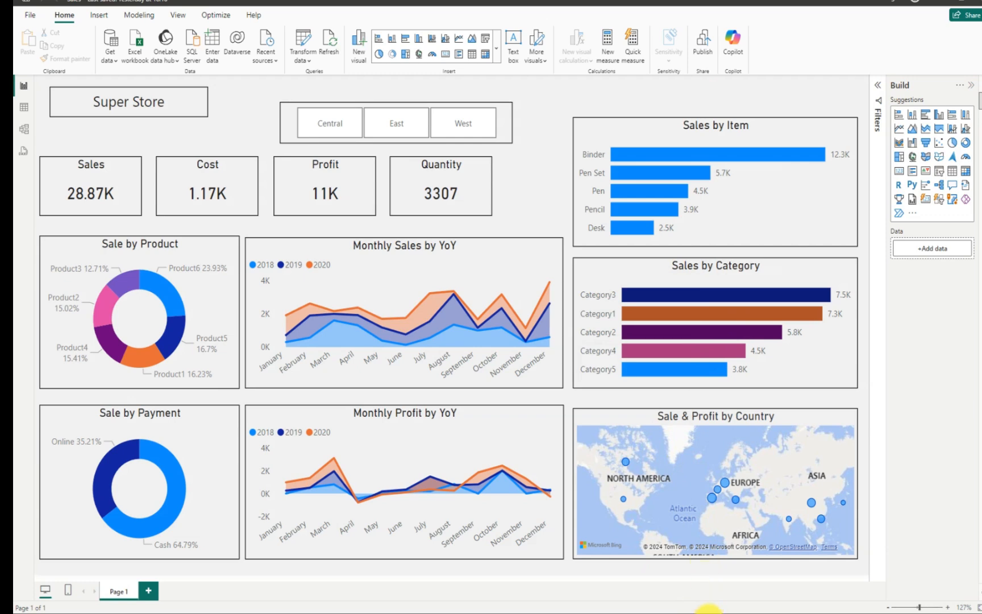
{"action": "mouse_move", "coordinate": [707, 611]}
{"action": "left_click", "coordinate": [861, 590]}
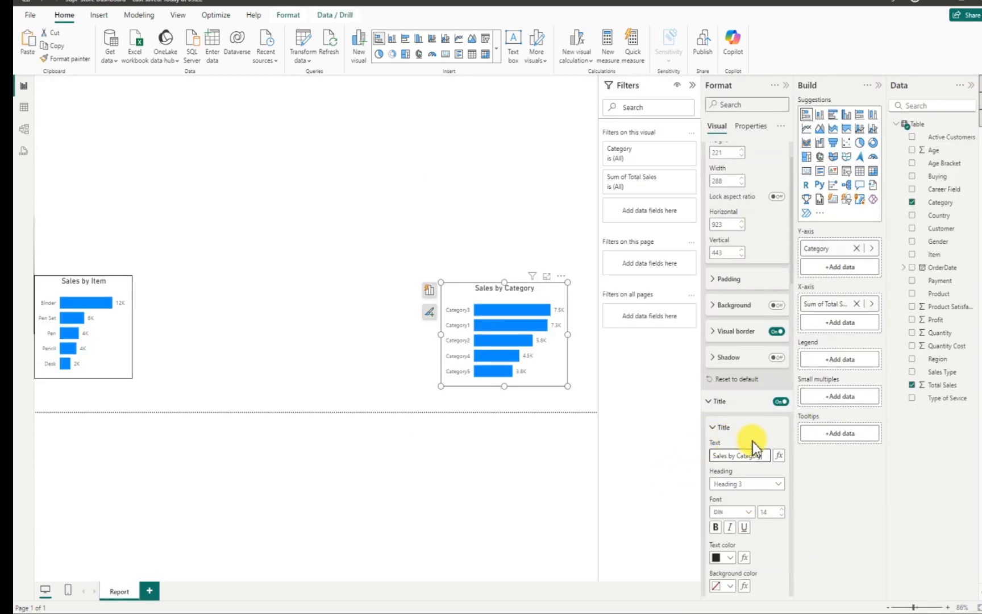
Color the Category3 bar of the Sales by Category chart dark navy blue
{"action": "scroll", "coordinate": [753, 443], "scroll_direction": "down", "scroll_amount": 5}
{"action": "scroll", "coordinate": [749, 447], "scroll_direction": "down", "scroll_amount": 5}
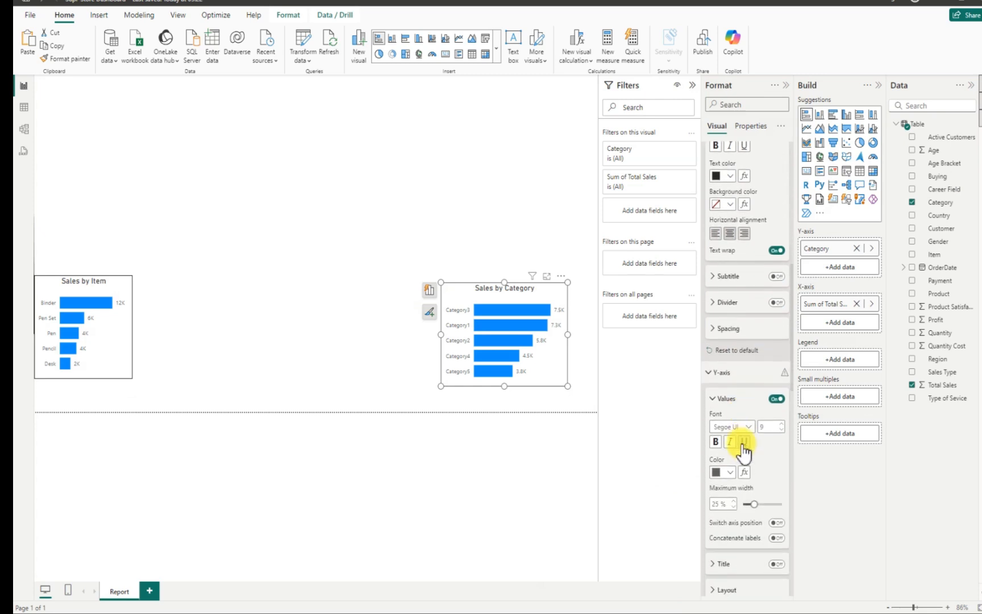
{"action": "scroll", "coordinate": [739, 444], "scroll_direction": "down", "scroll_amount": 3}
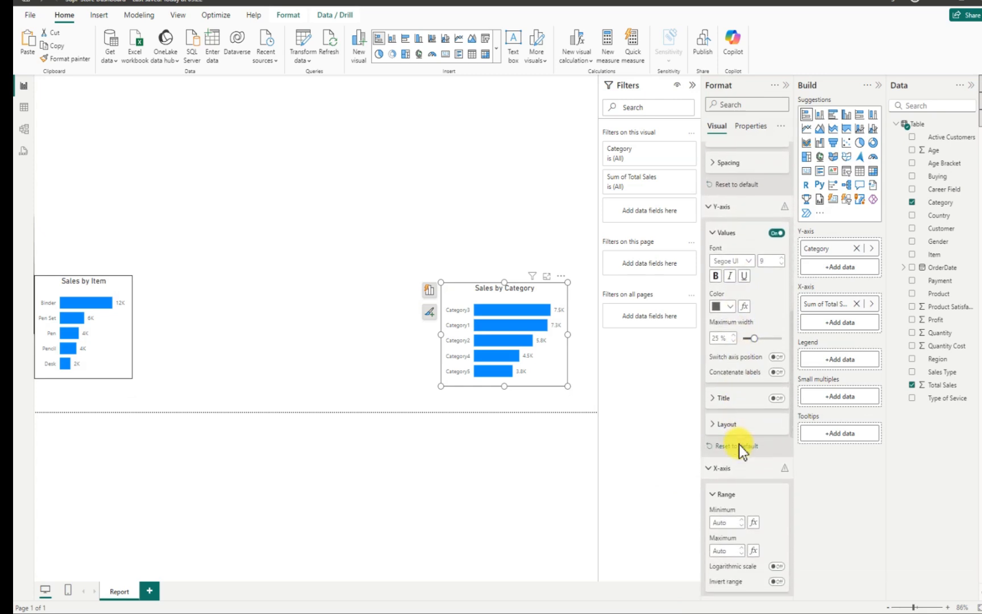
{"action": "scroll", "coordinate": [739, 443], "scroll_direction": "down", "scroll_amount": 3}
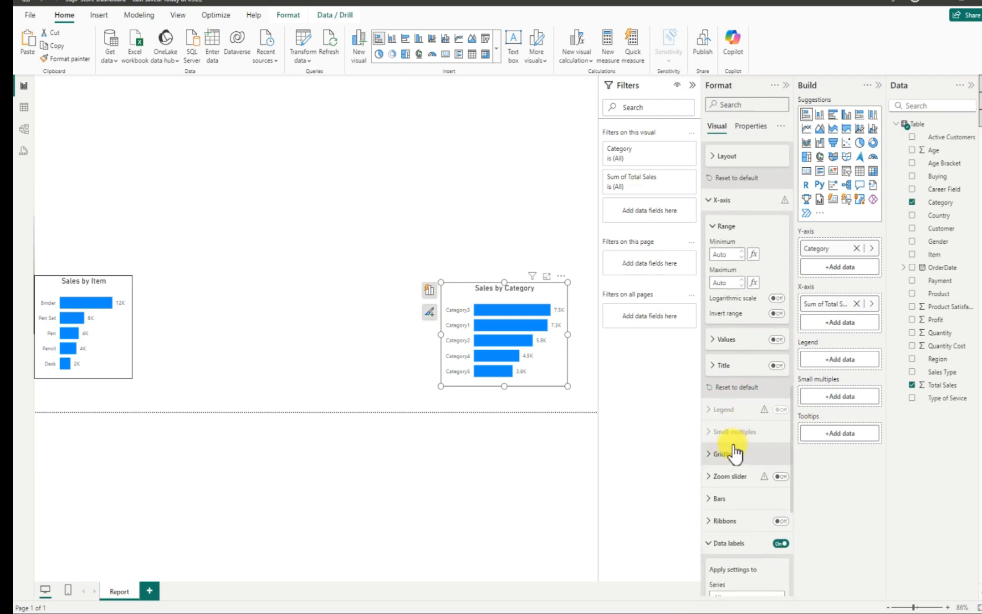
{"action": "left_click", "coordinate": [715, 499]}
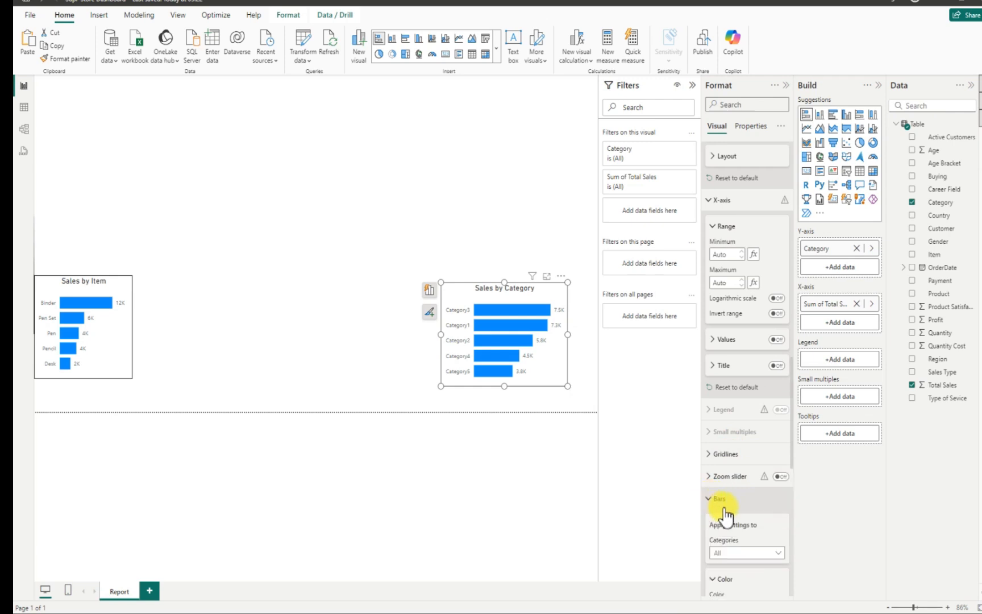
{"action": "scroll", "coordinate": [758, 506], "scroll_direction": "down", "scroll_amount": 3}
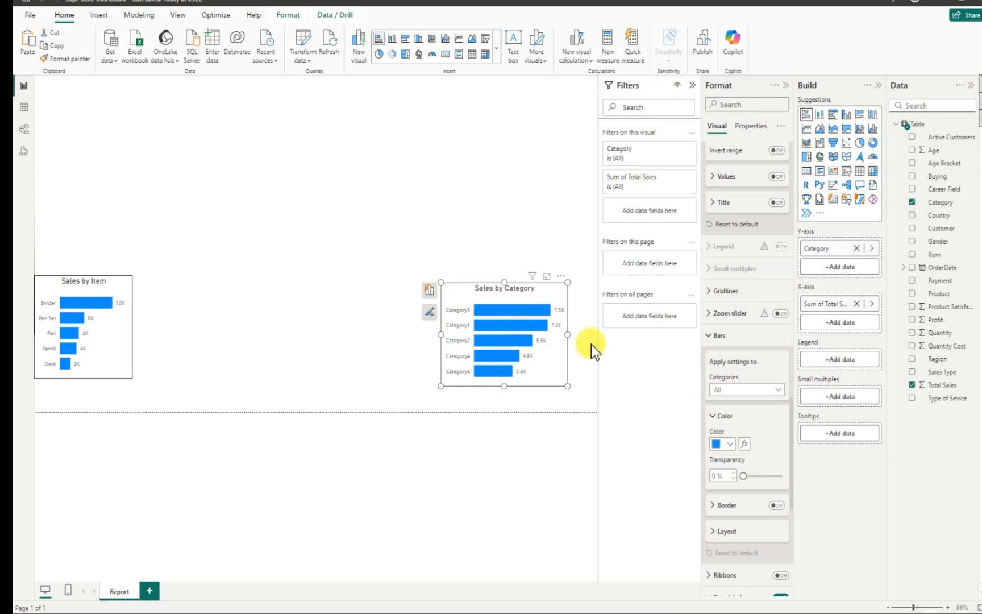
{"action": "left_click", "coordinate": [777, 390]}
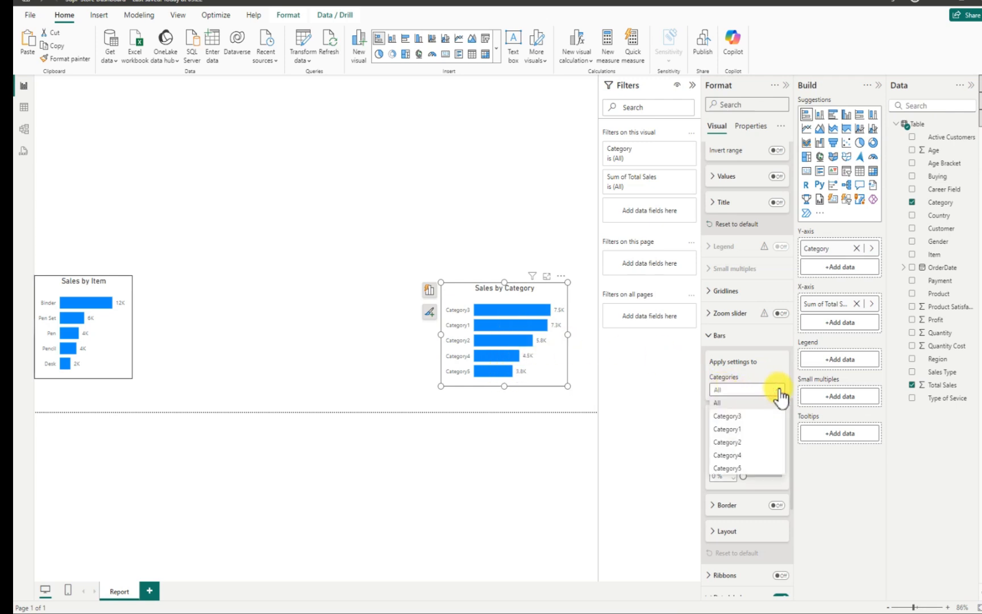
{"action": "left_click", "coordinate": [733, 416]}
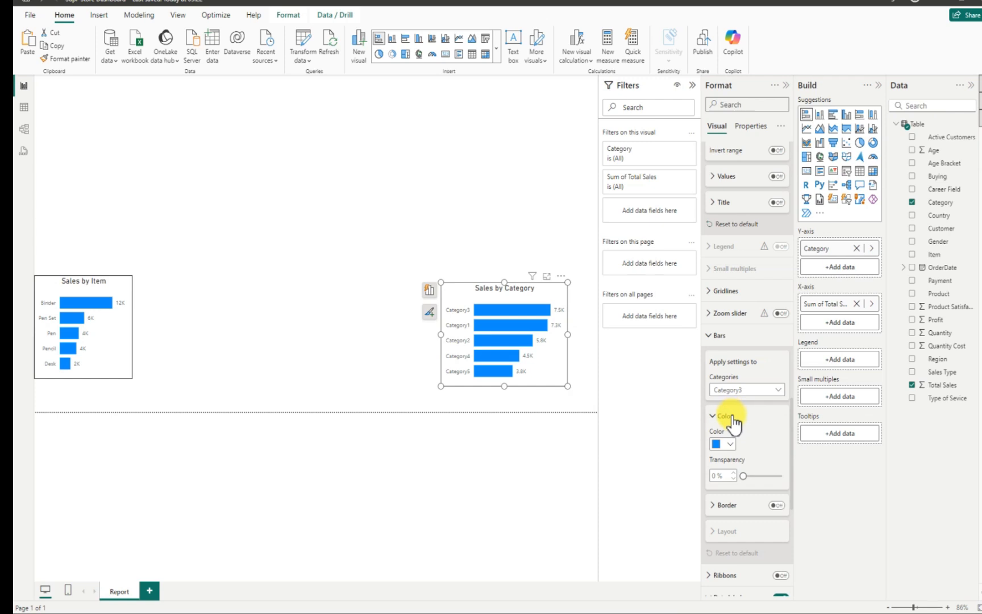
{"action": "left_click", "coordinate": [728, 444]}
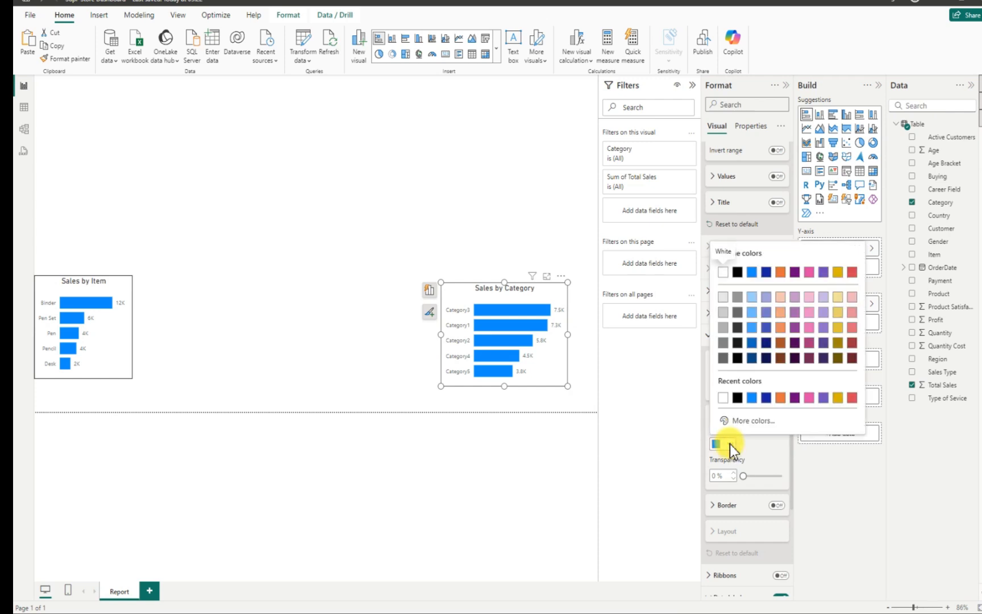
{"action": "left_click", "coordinate": [757, 337]}
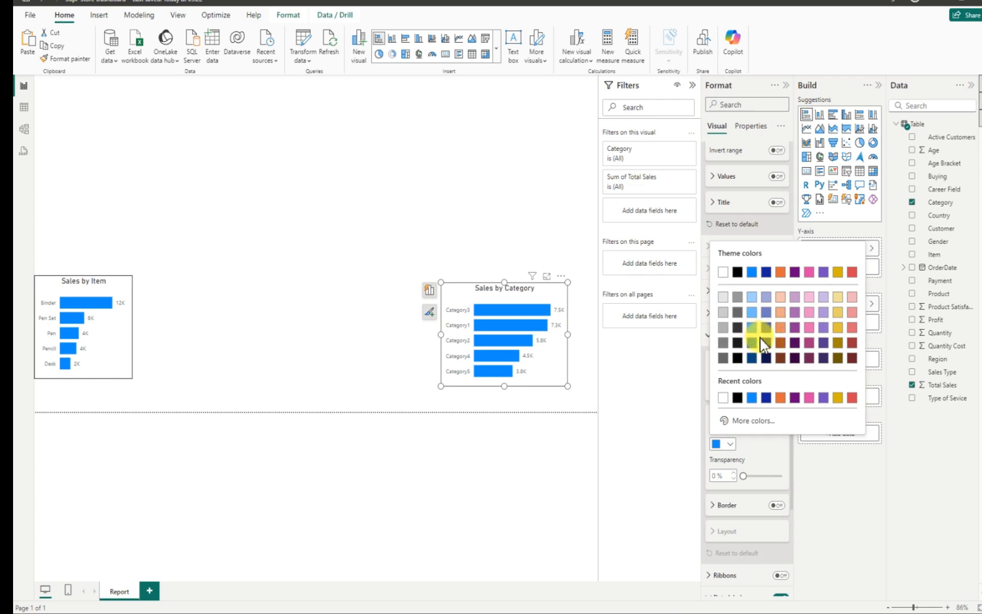
{"action": "left_click", "coordinate": [767, 344]}
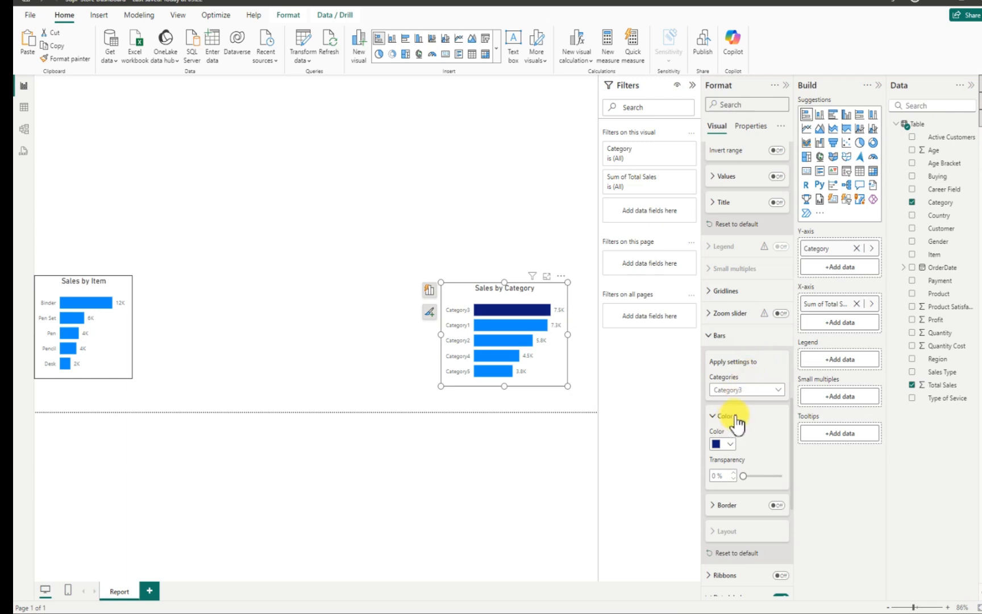
Color the Category1 bar of the Sales by Category chart dark orange
{"action": "left_click", "coordinate": [779, 390]}
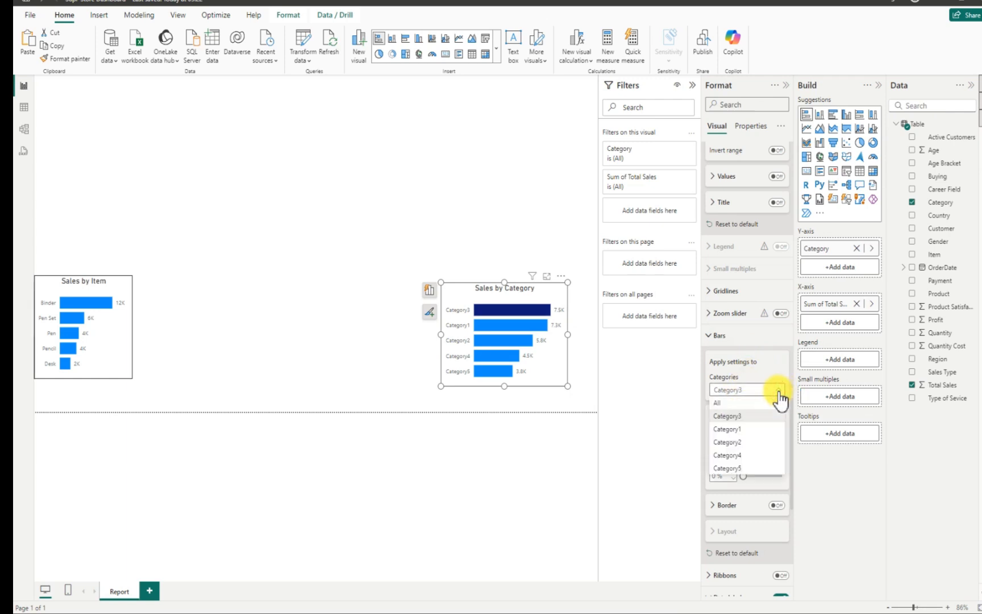
{"action": "left_click", "coordinate": [730, 416]}
{"action": "left_click", "coordinate": [730, 443]}
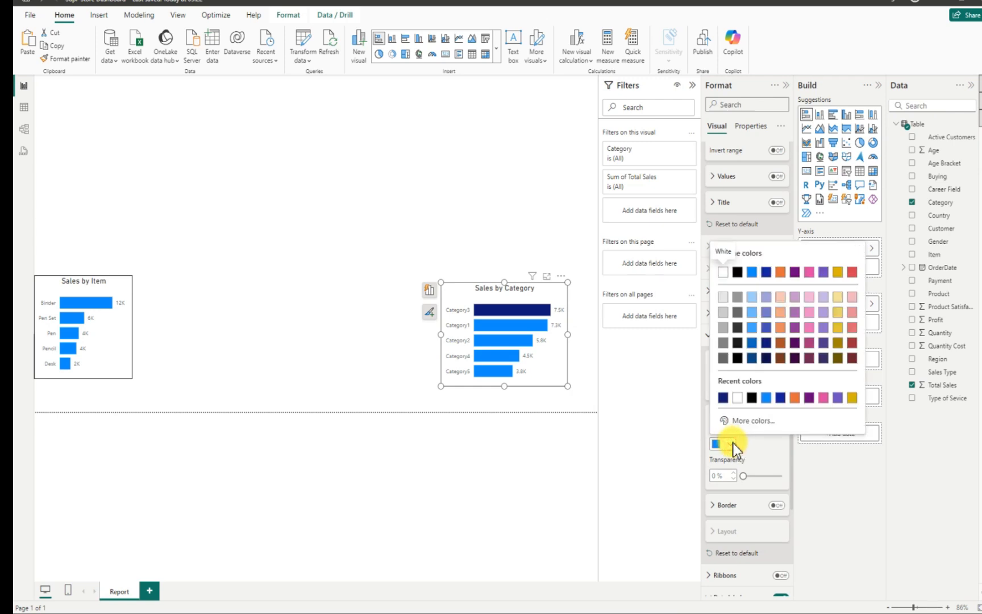
{"action": "left_click", "coordinate": [780, 342]}
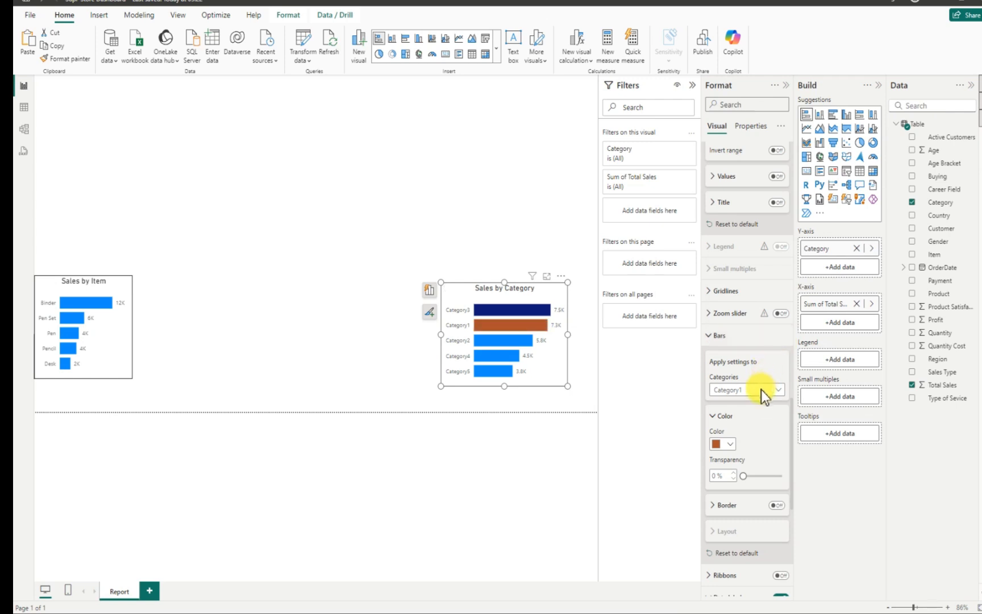
Color the Category2 bar of the Sales by Category chart dark purple
{"action": "left_click", "coordinate": [776, 392]}
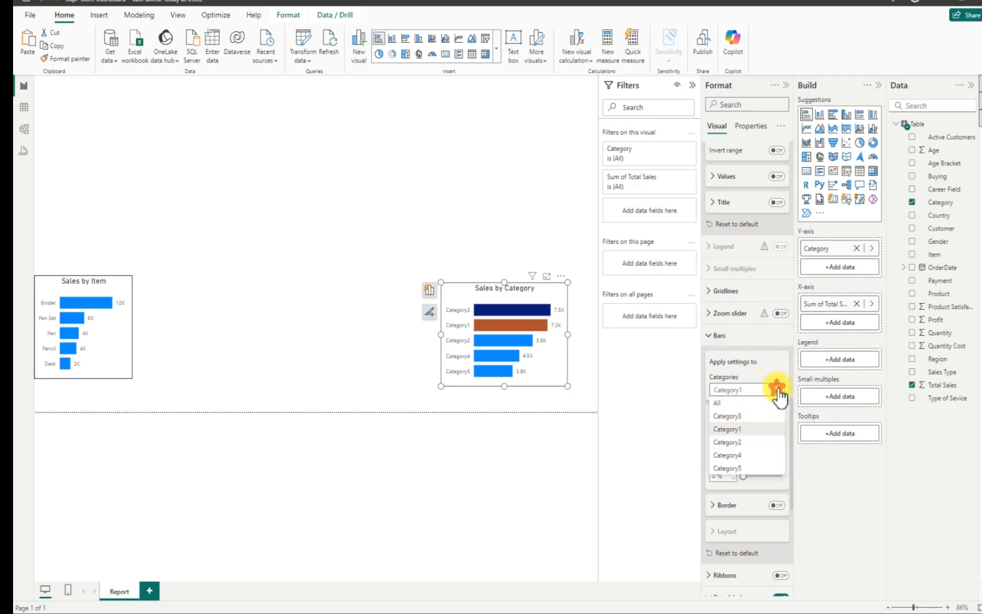
{"action": "left_click", "coordinate": [740, 441]}
{"action": "left_click", "coordinate": [731, 444]}
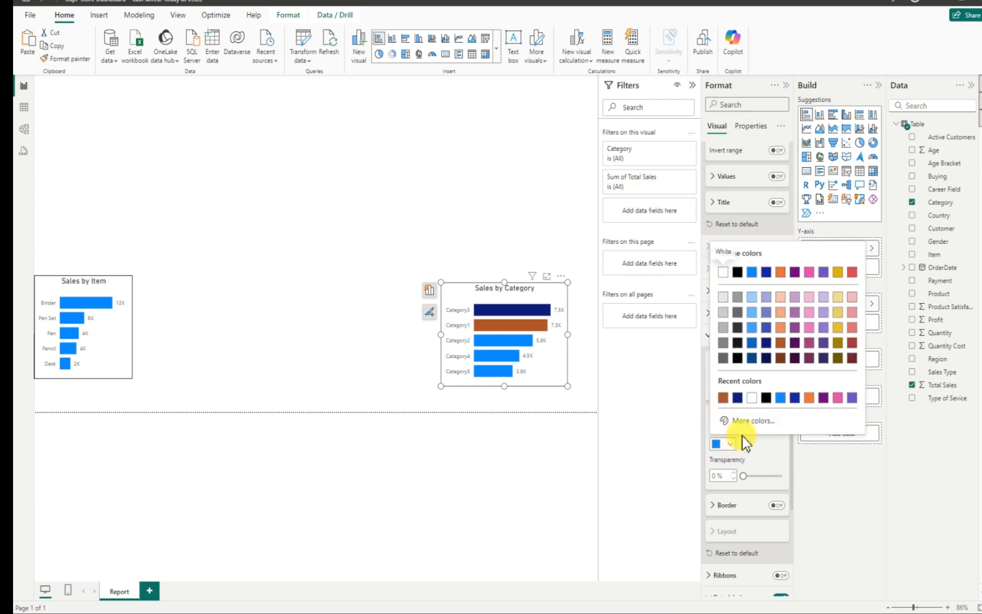
{"action": "left_click", "coordinate": [794, 343]}
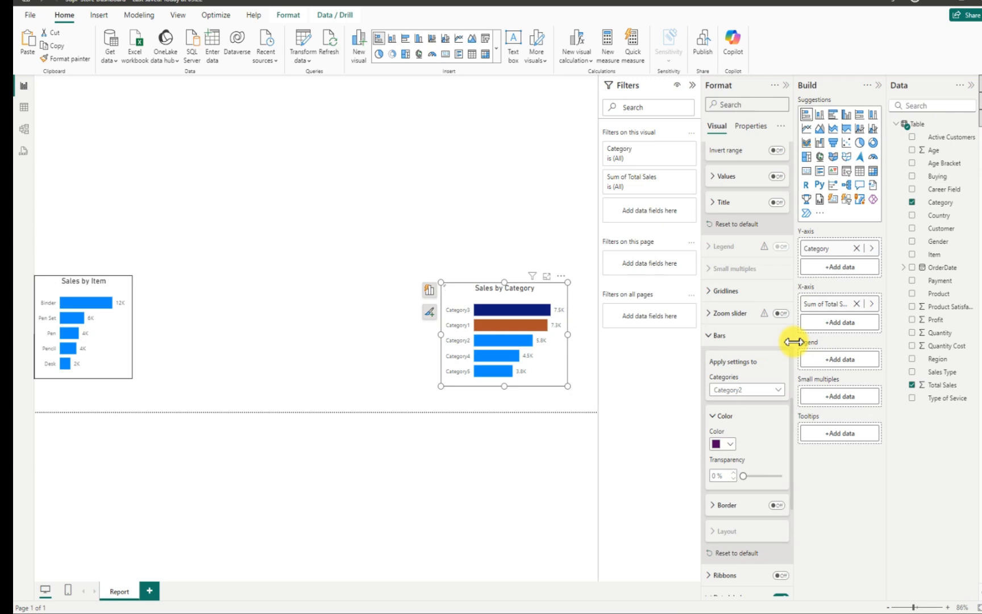
{"action": "left_click", "coordinate": [733, 444]}
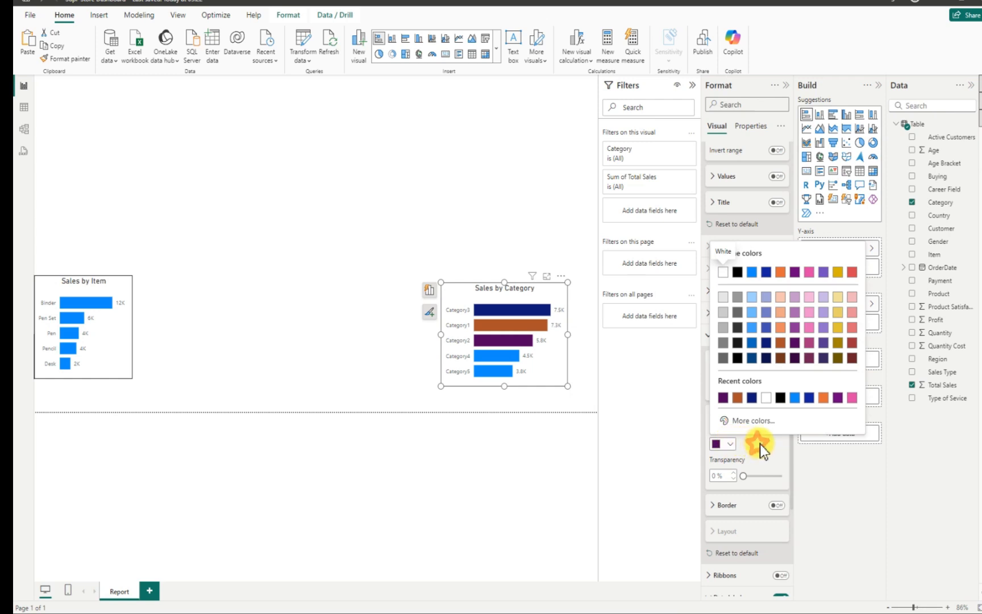
{"action": "left_click", "coordinate": [758, 447]}
Color the Category4 bar of the Sales by Category chart dark pink
{"action": "left_click", "coordinate": [779, 391]}
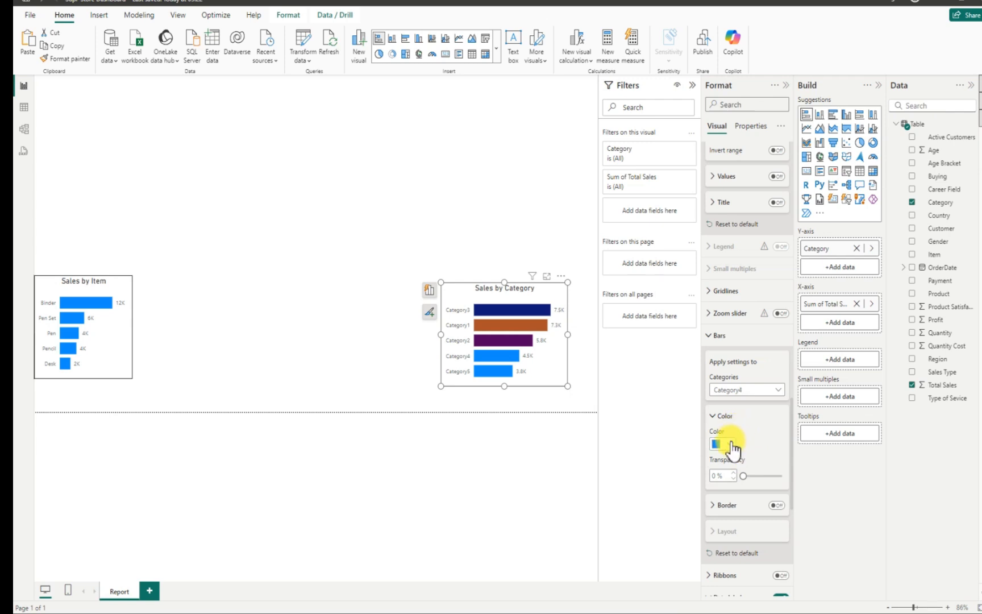
{"action": "left_click", "coordinate": [730, 442]}
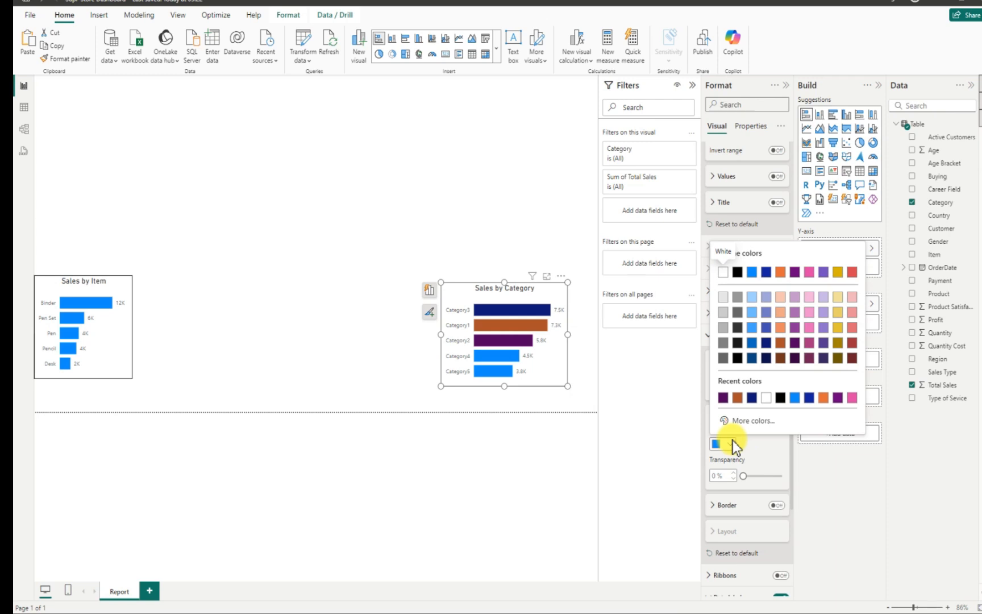
{"action": "left_click", "coordinate": [810, 343]}
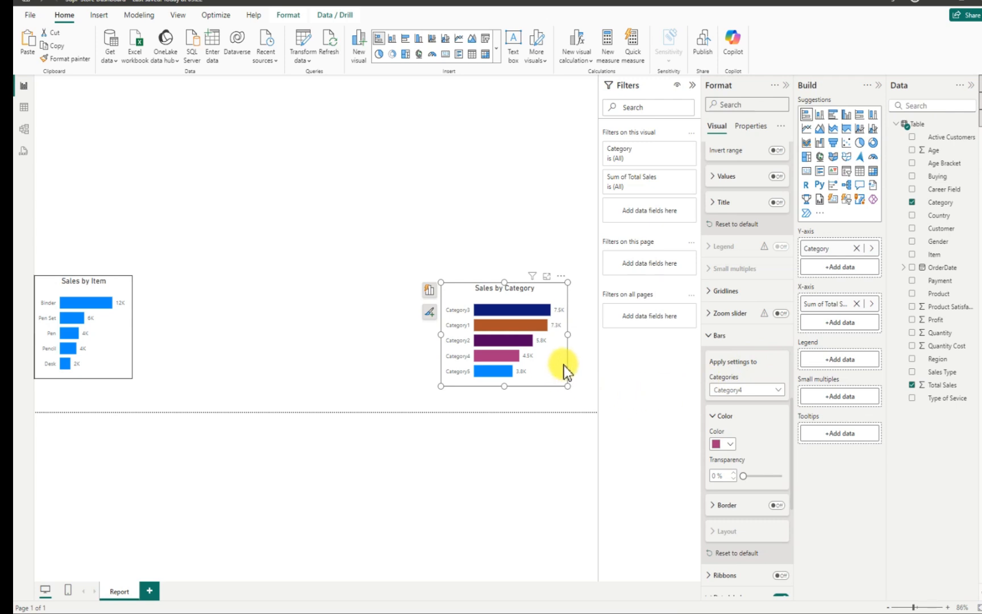
Narrow the Sales by Category chart and place it directly beside Sales by Item, then save the report
{"action": "left_click_drag", "start_coordinate": [571, 336], "coordinate": [224, 334]}
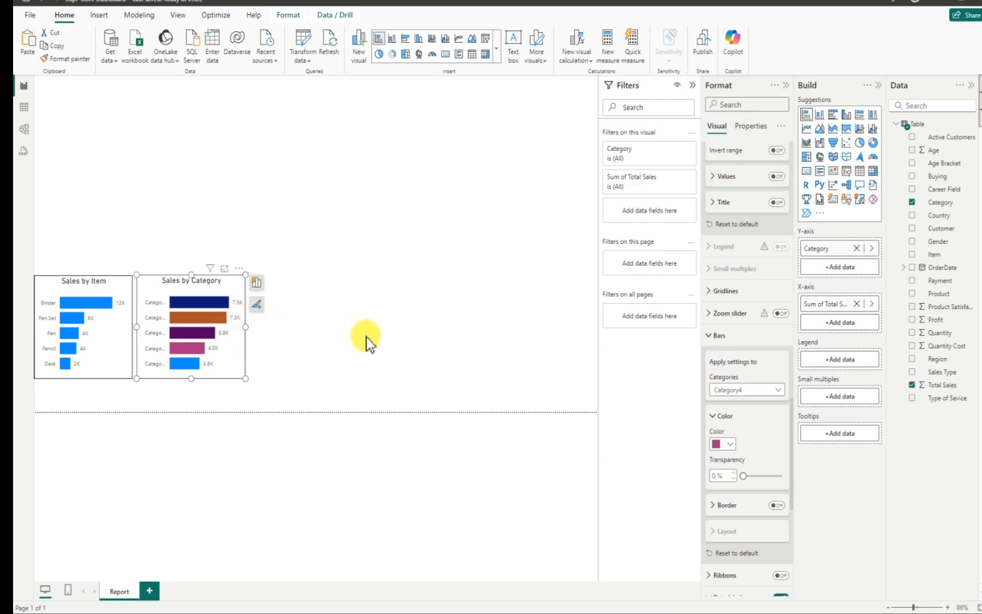
{"action": "left_click", "coordinate": [69, 106]}
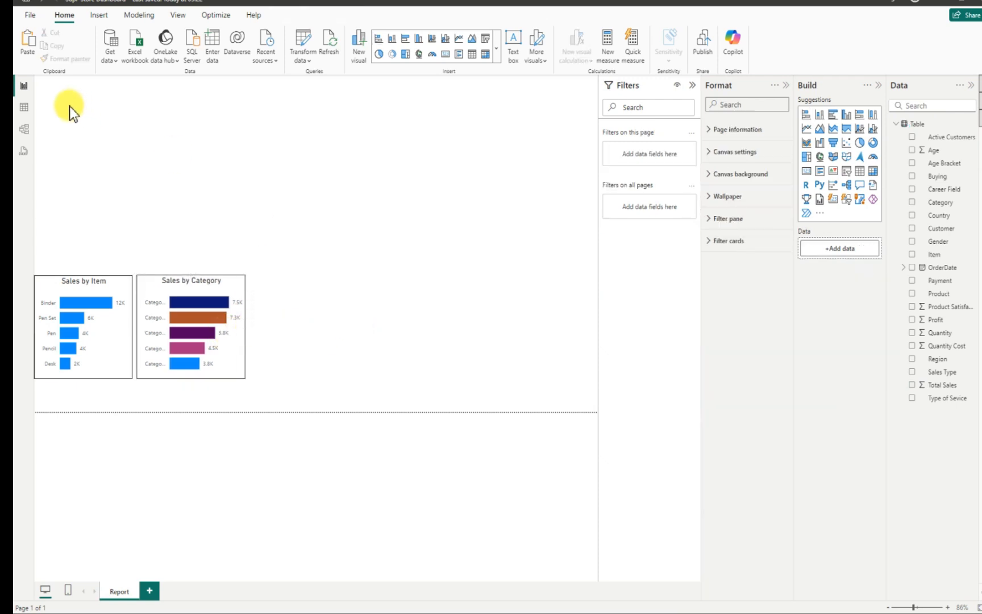
{"action": "left_click", "coordinate": [29, 16]}
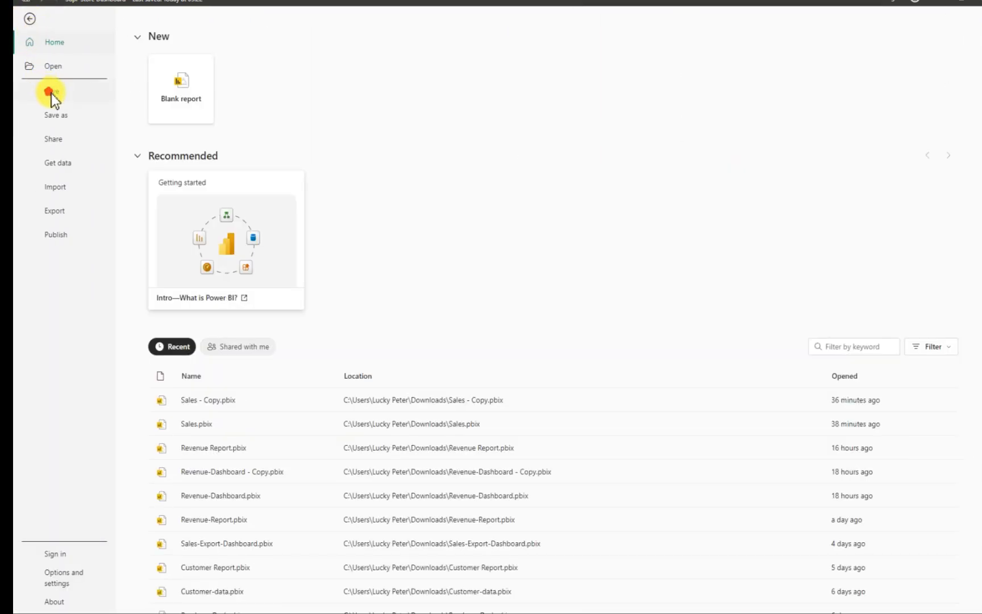
{"action": "left_click", "coordinate": [51, 92]}
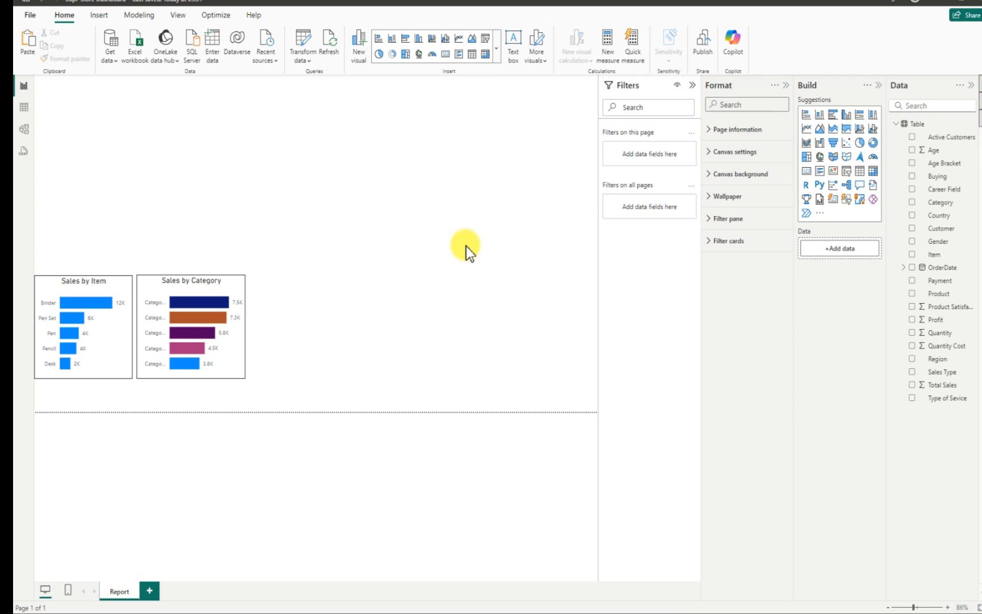
Add a map of Total Sales by Country beside the two bar charts, about 420 wide and 221 high
{"action": "left_click", "coordinate": [818, 162]}
{"action": "left_click_drag", "start_coordinate": [103, 152], "coordinate": [416, 322]}
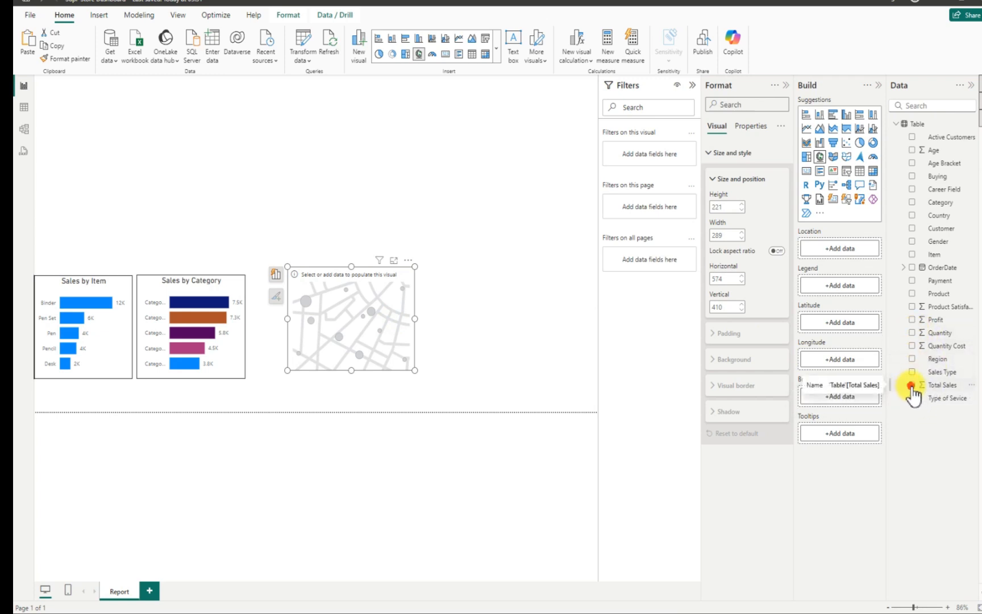
{"action": "left_click", "coordinate": [912, 386]}
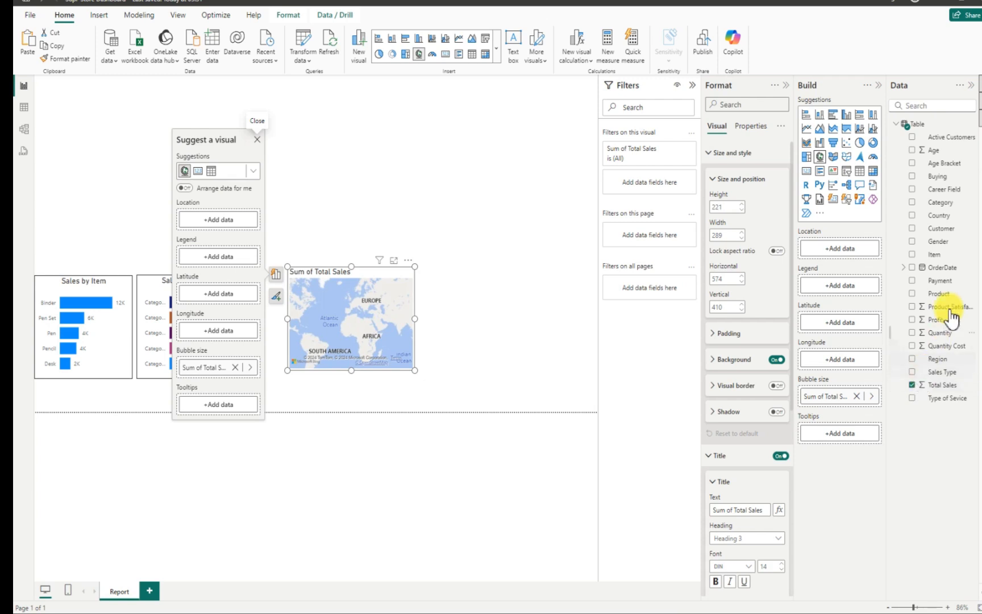
{"action": "left_click", "coordinate": [912, 216]}
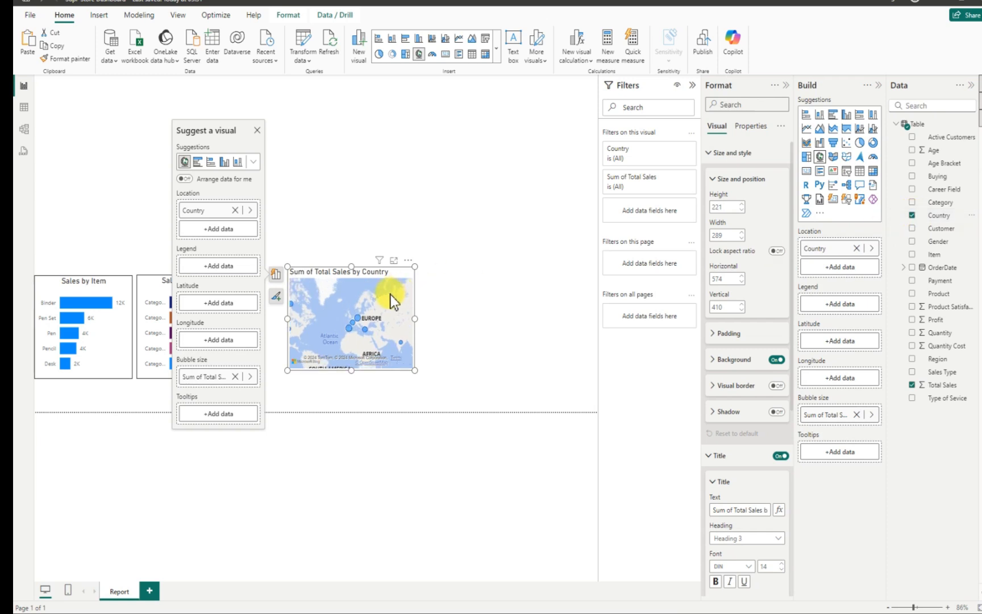
{"action": "left_click_drag", "start_coordinate": [414, 319], "coordinate": [473, 322]}
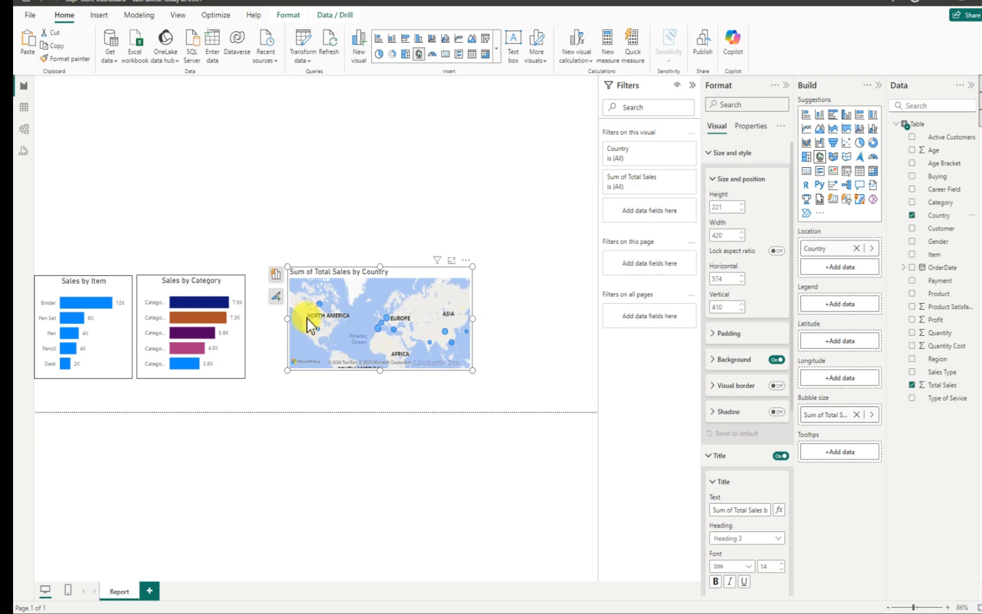
Try Profit as the map's legend, then put it in the map's tooltips instead
{"action": "mouse_move", "coordinate": [319, 305]}
{"action": "mouse_move", "coordinate": [320, 330]}
{"action": "mouse_move", "coordinate": [389, 320]}
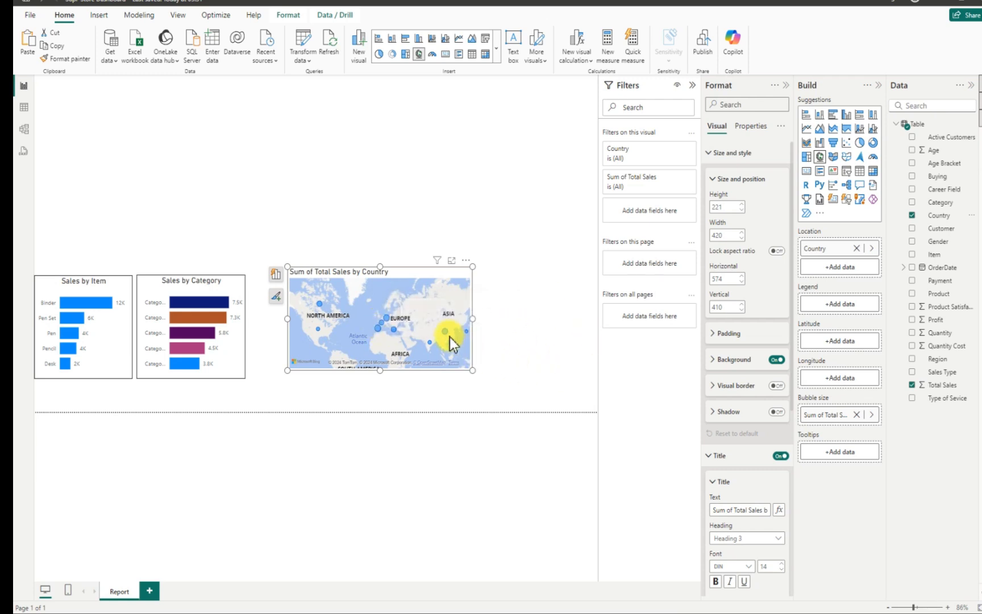
{"action": "mouse_move", "coordinate": [444, 331]}
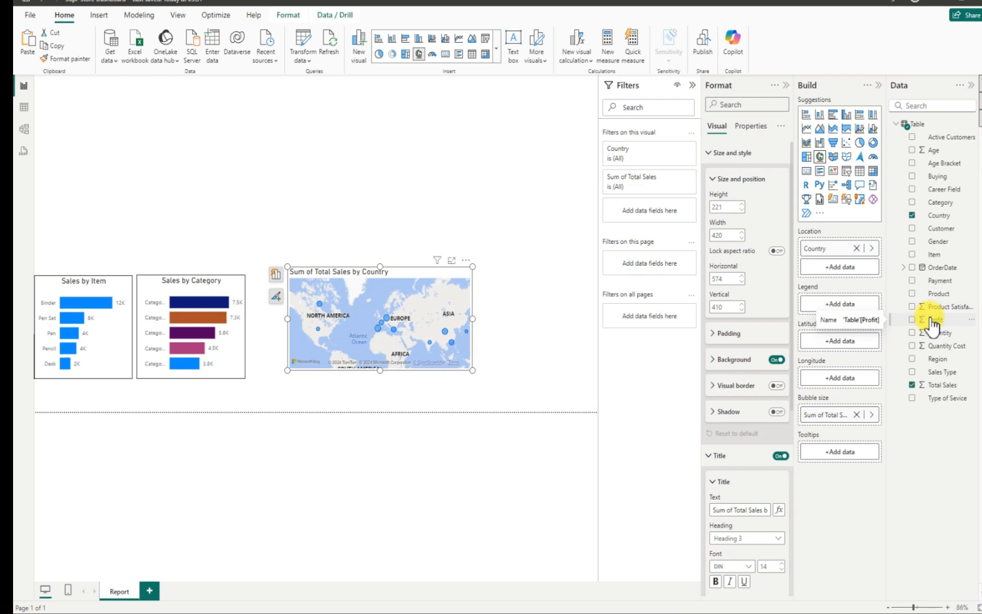
{"action": "left_click_drag", "start_coordinate": [933, 327], "coordinate": [842, 310]}
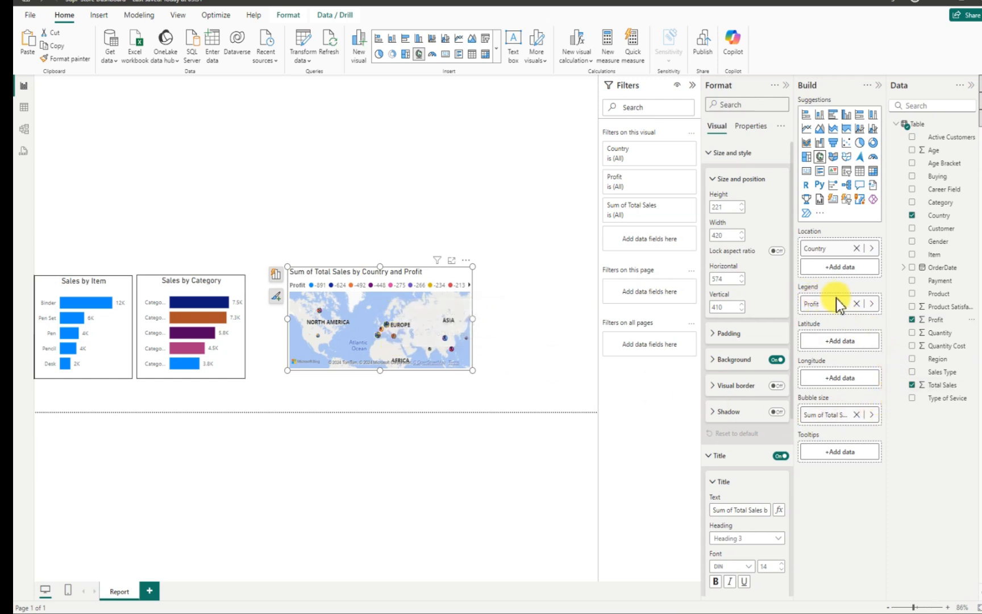
{"action": "left_click", "coordinate": [857, 303]}
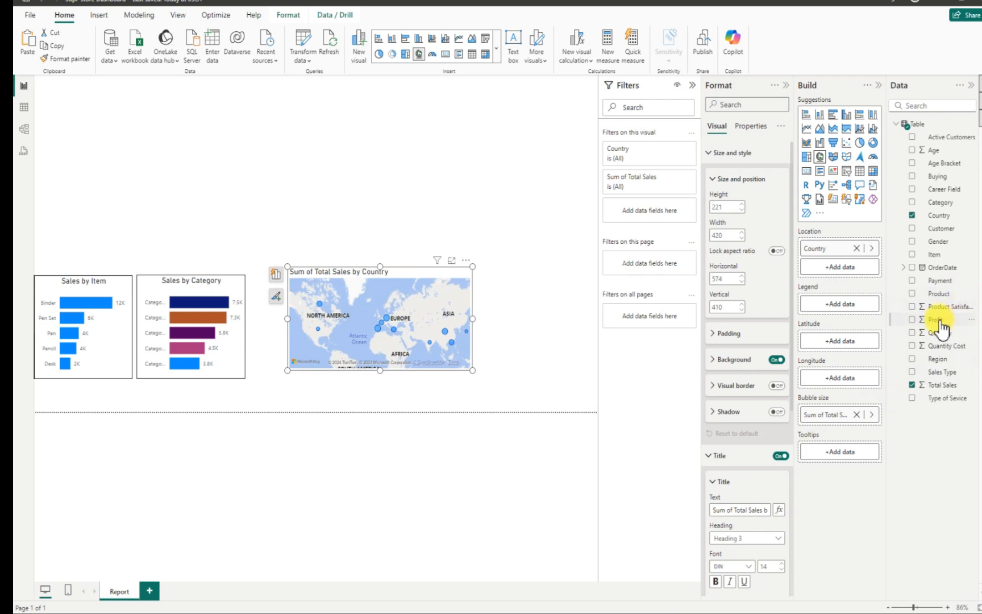
{"action": "left_click_drag", "start_coordinate": [940, 321], "coordinate": [841, 454]}
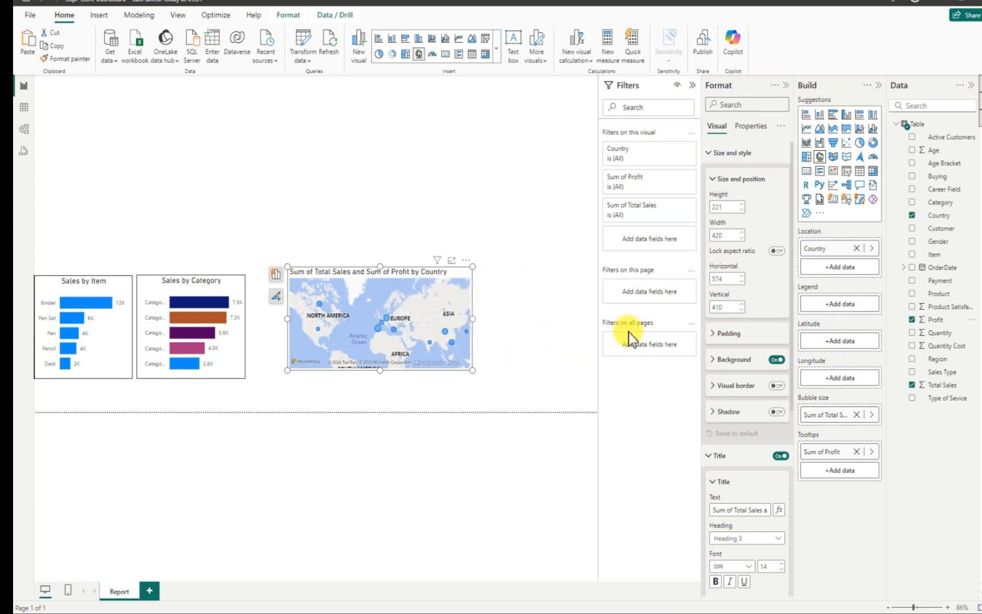
Turn off the map's background and change its title to "Sales & Profit by Country"
{"action": "left_click", "coordinate": [777, 360]}
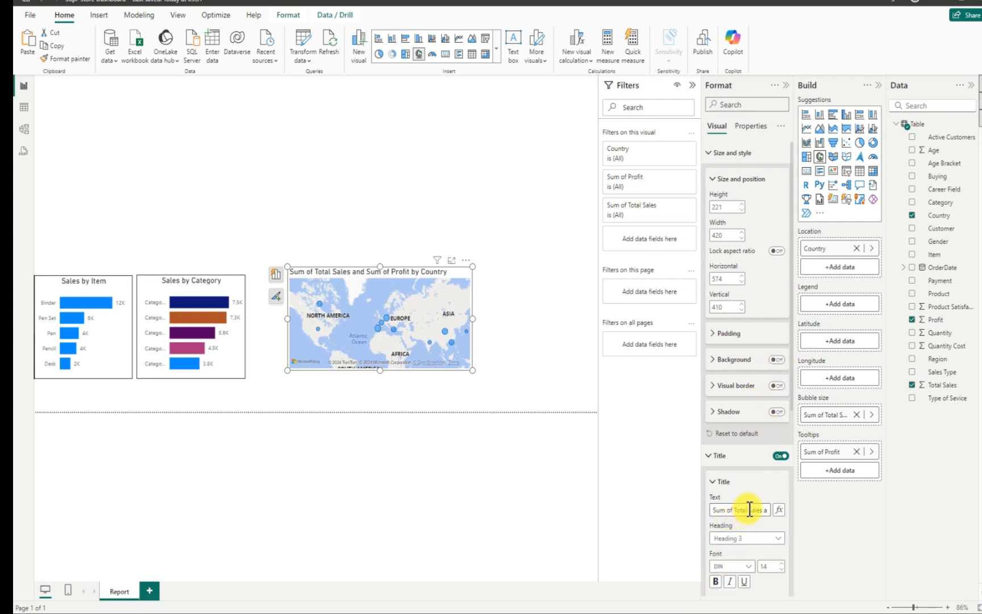
{"action": "left_click_drag", "start_coordinate": [746, 510], "coordinate": [705, 517]}
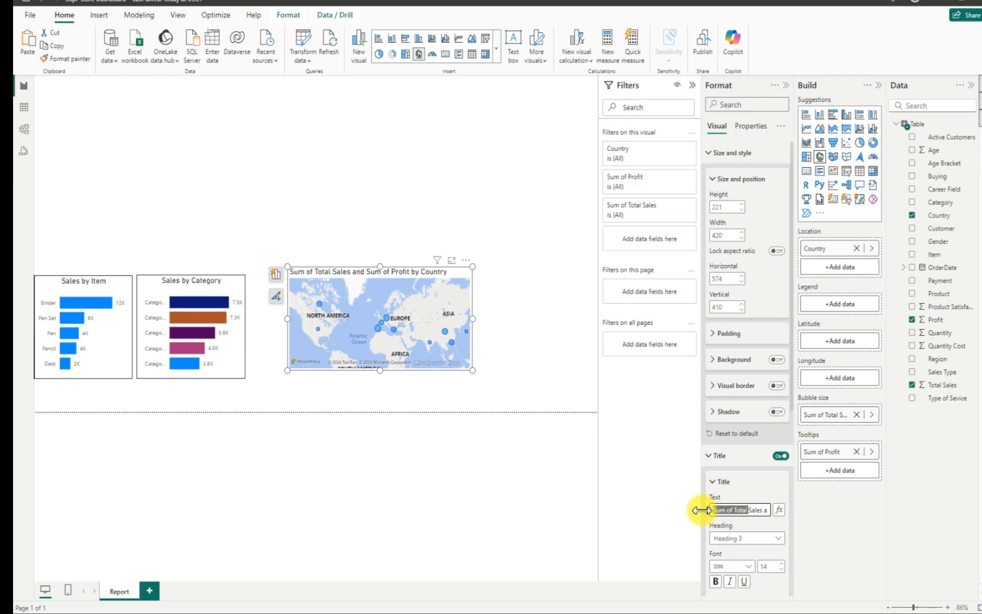
{"action": "key", "text": "BackSpace"}
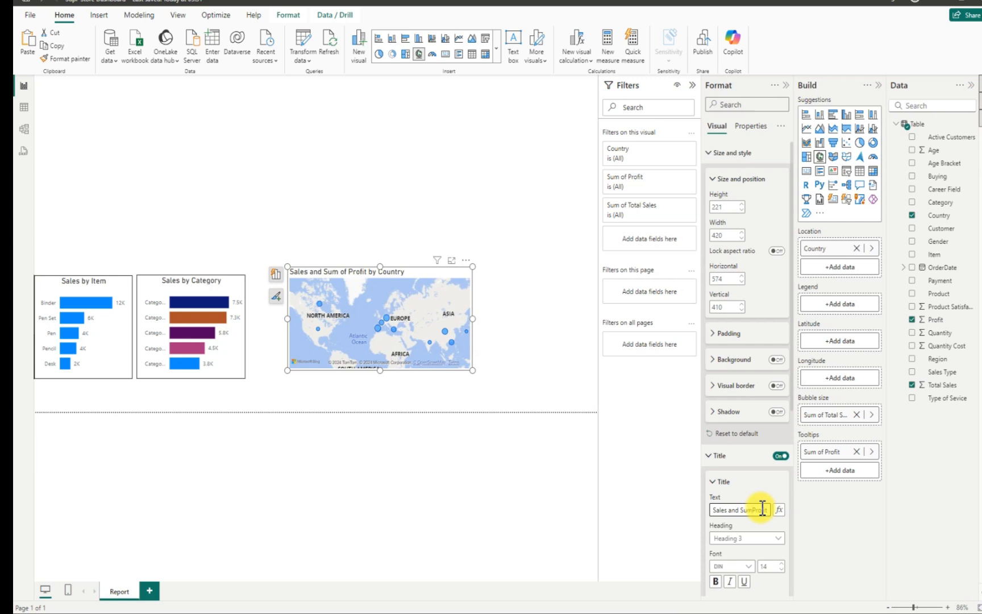
{"action": "key", "text": "BackSpace"}
{"action": "key", "text": "BackSpace"}
{"action": "key", "text": "BackSpace"}
{"action": "key", "text": "BackSpace"}
{"action": "key", "text": "BackSpace"}
{"action": "key", "text": "BackSpace"}
{"action": "key", "text": "BackSpace"}
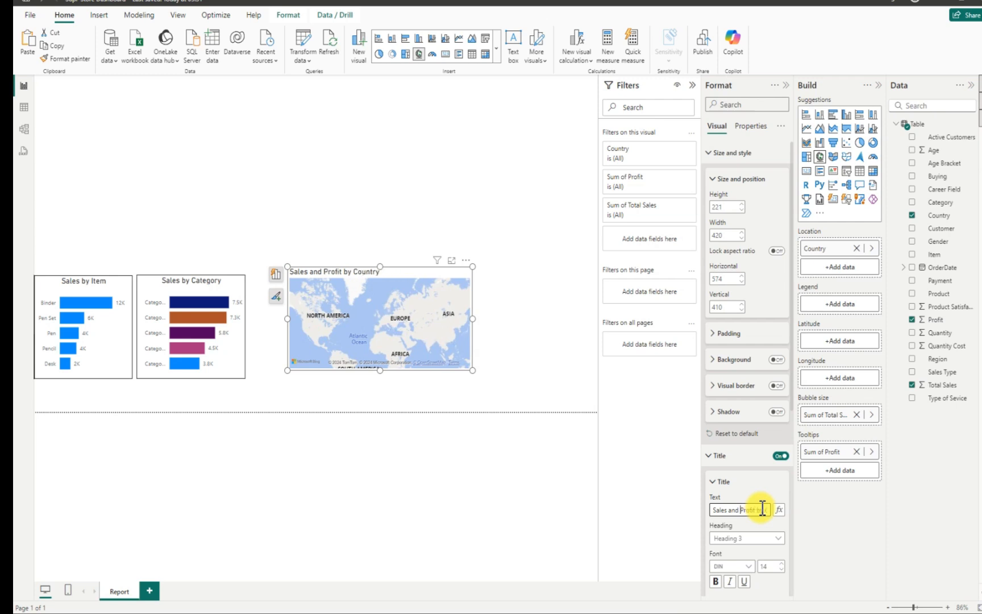
{"action": "key", "text": "BackSpace"}
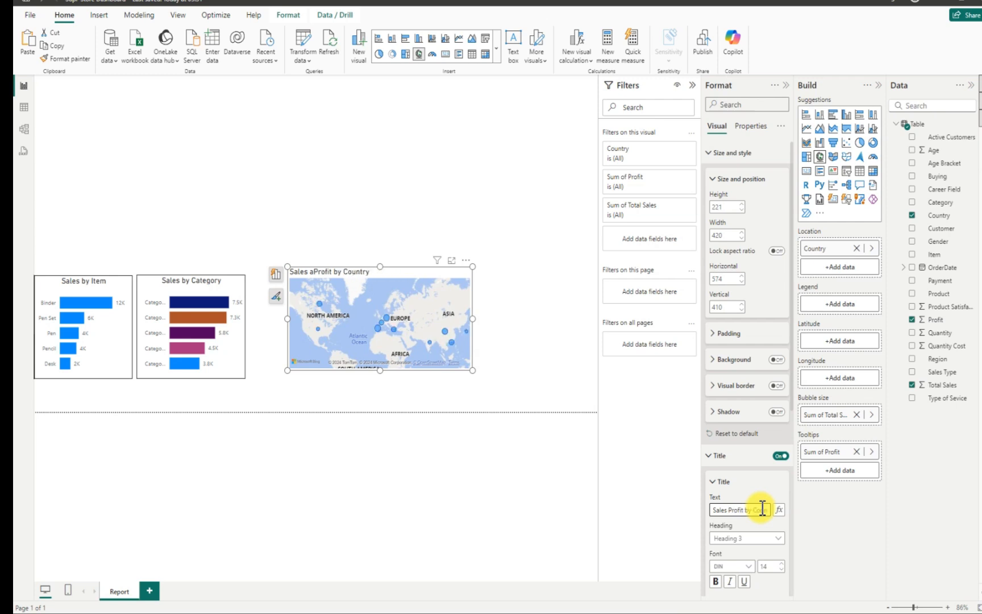
{"action": "type", "text": "&"}
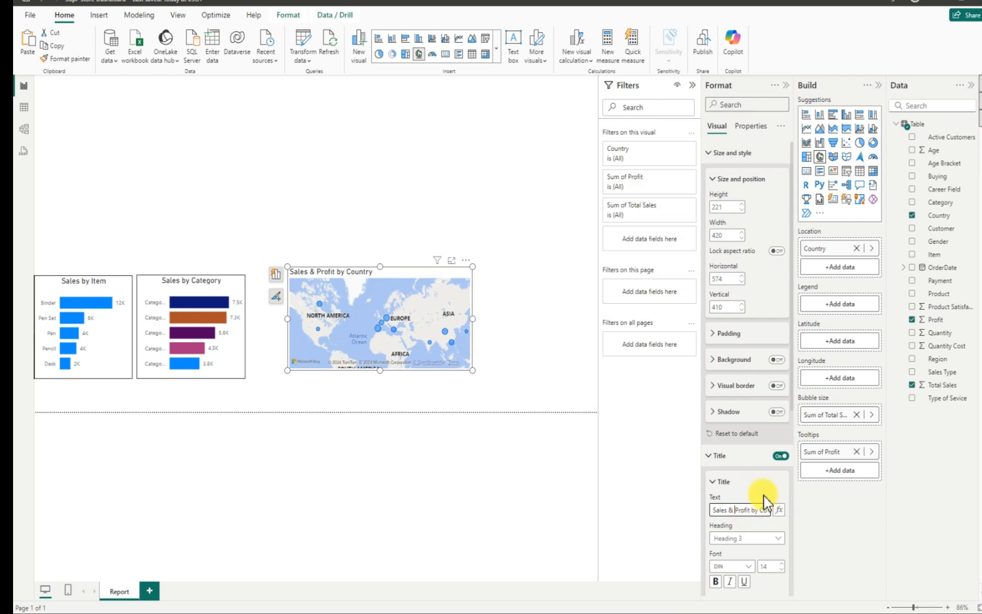
Center the map's title horizontally and turn on its visual border
{"action": "scroll", "coordinate": [758, 509], "scroll_direction": "down", "scroll_amount": 4}
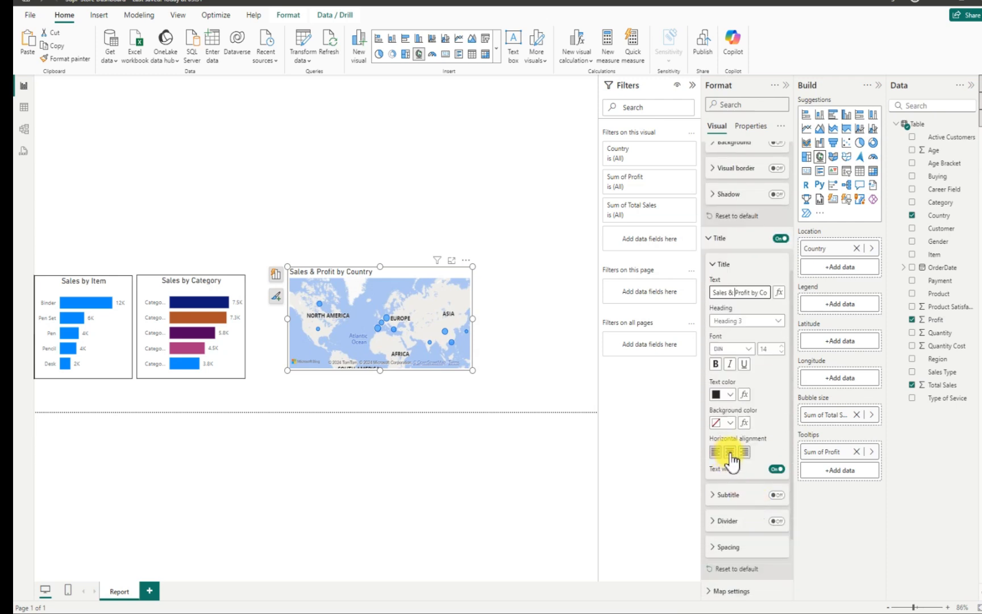
{"action": "left_click", "coordinate": [729, 452]}
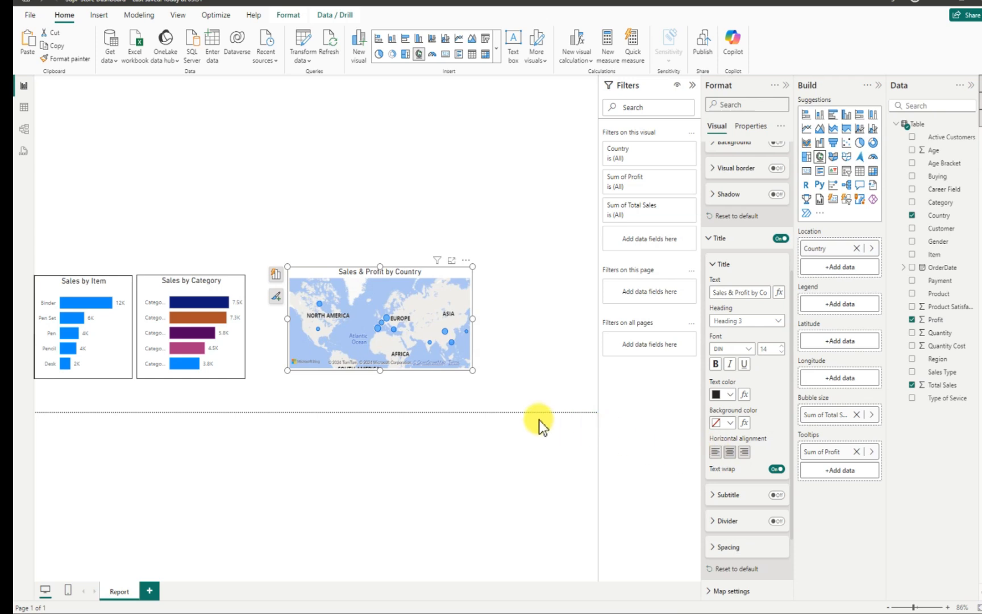
{"action": "left_click", "coordinate": [522, 371]}
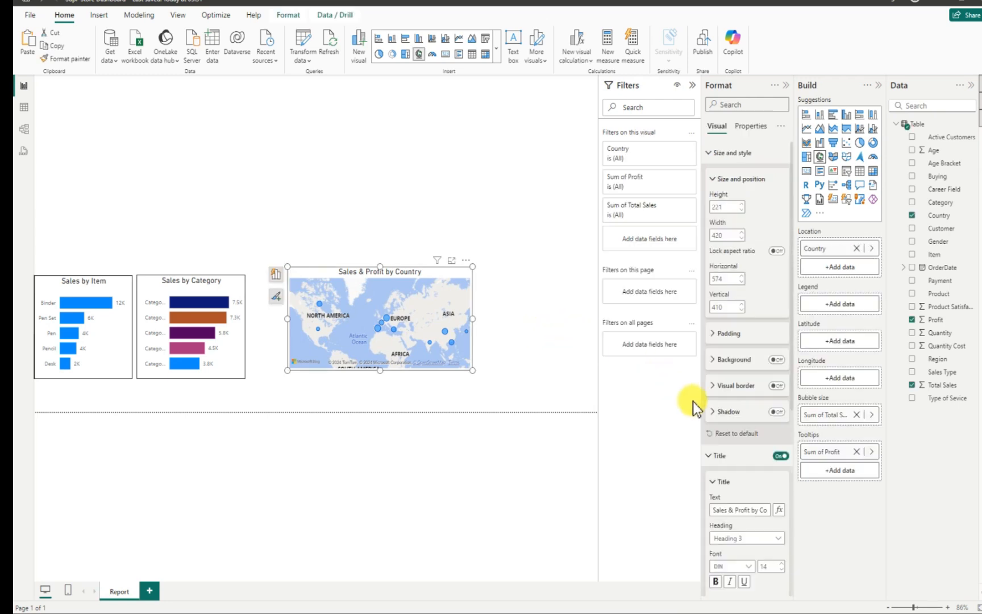
{"action": "left_click", "coordinate": [776, 386]}
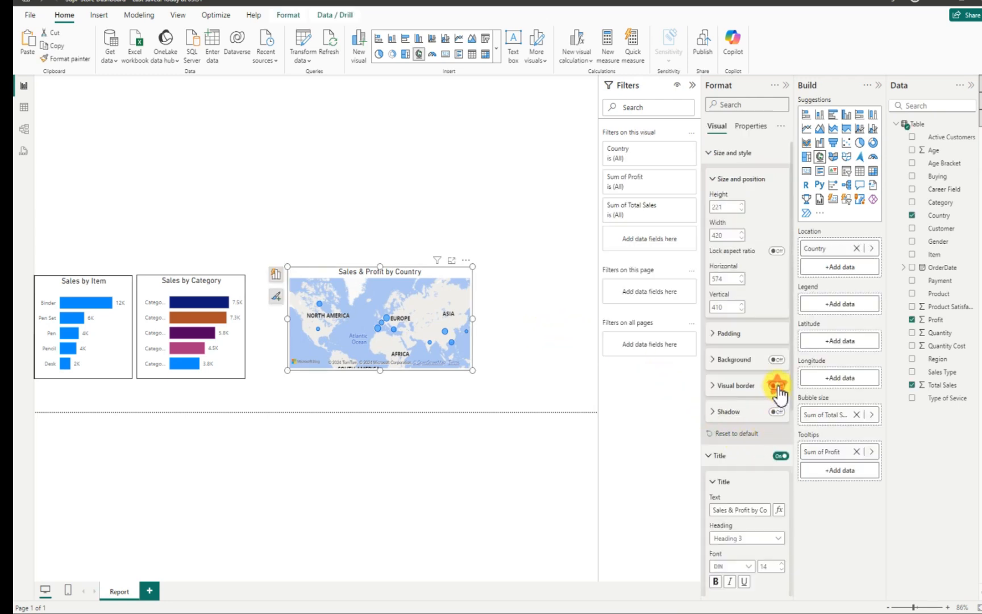
{"action": "left_click", "coordinate": [545, 371]}
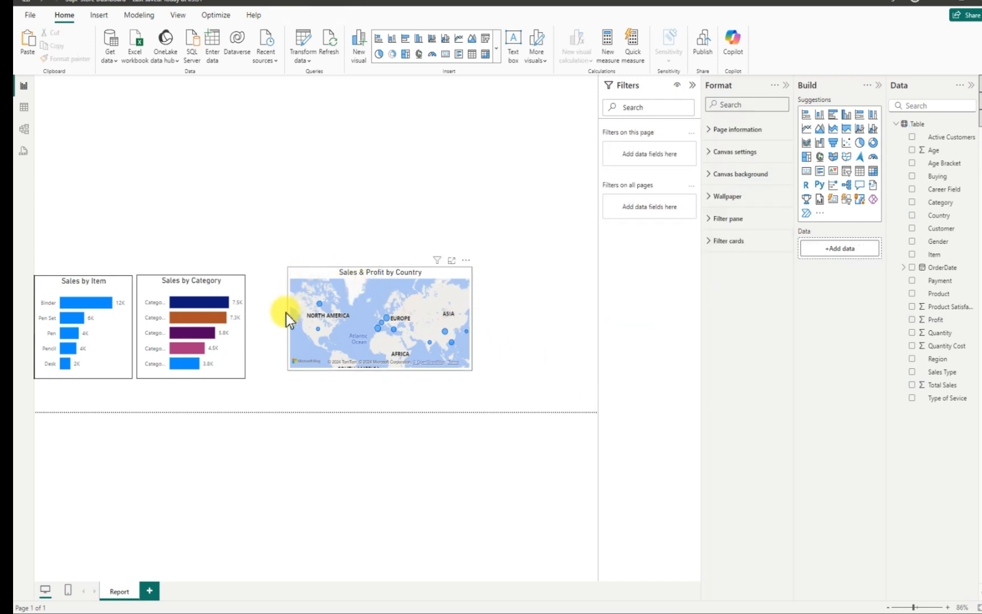
Move the Sales & Profit by Country map to the lower-right corner of the report page, about horizontal 843, vertical 484
{"action": "left_click_drag", "start_coordinate": [319, 276], "coordinate": [281, 318]}
{"action": "left_click", "coordinate": [269, 323]}
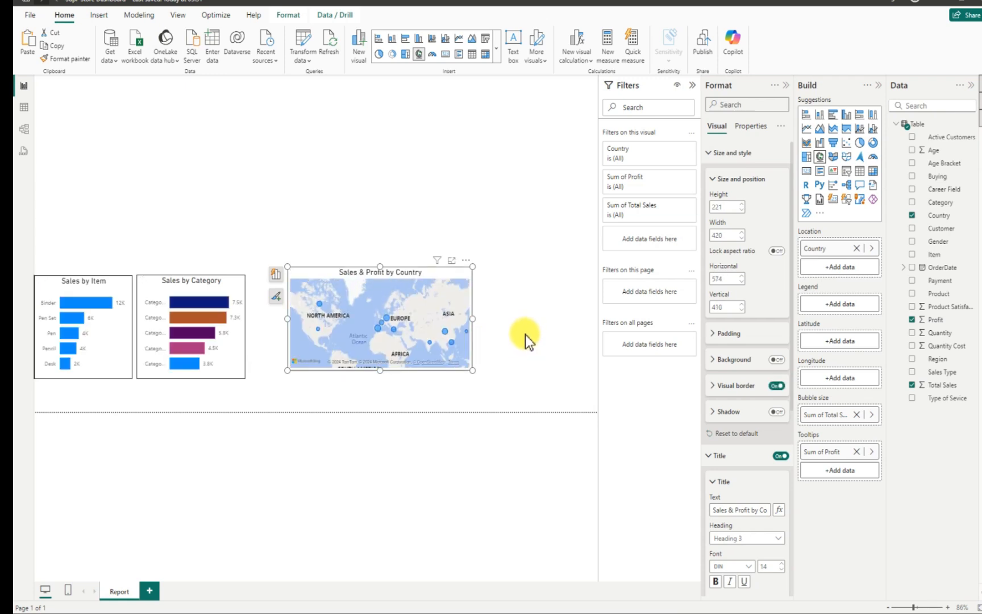
{"action": "left_click_drag", "start_coordinate": [296, 266], "coordinate": [277, 303]}
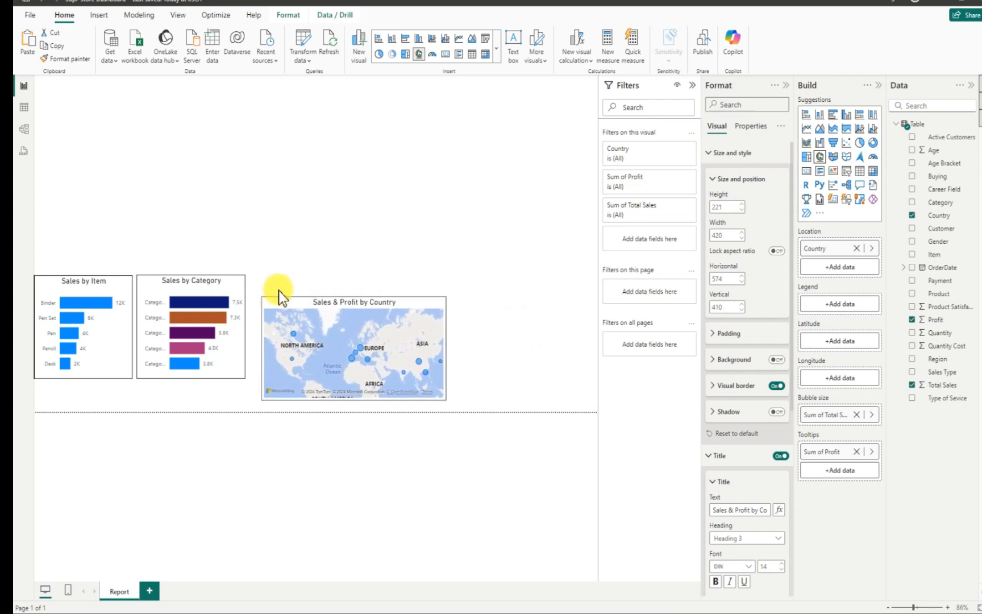
{"action": "left_click", "coordinate": [502, 332]}
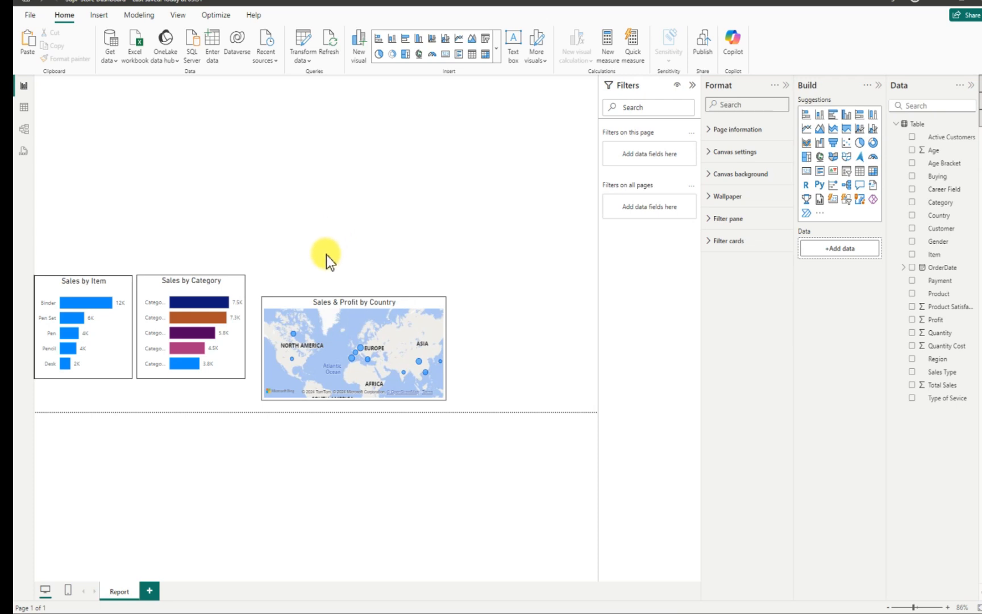
{"action": "left_click", "coordinate": [284, 298]}
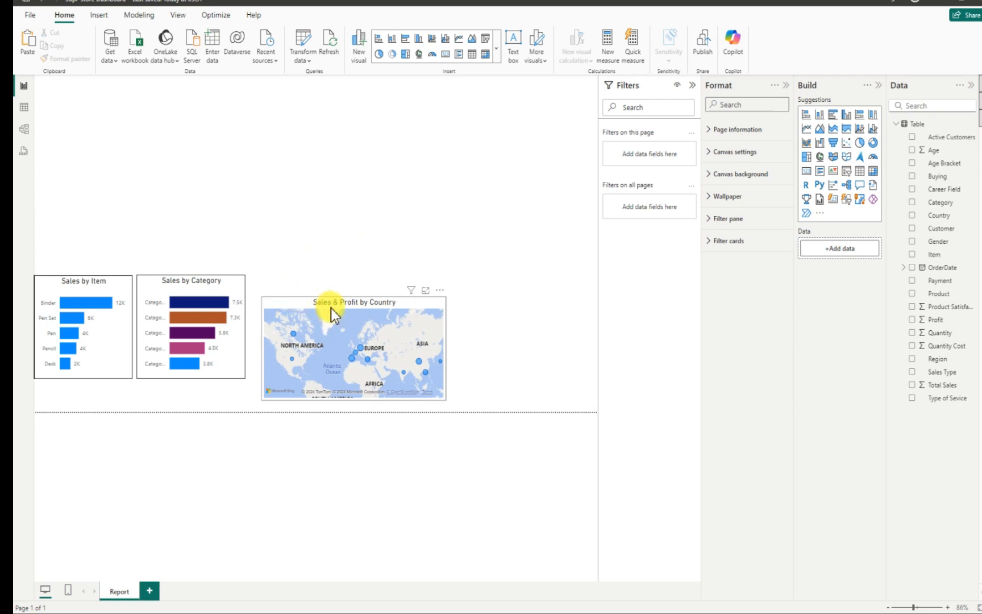
{"action": "left_click_drag", "start_coordinate": [353, 312], "coordinate": [429, 306]}
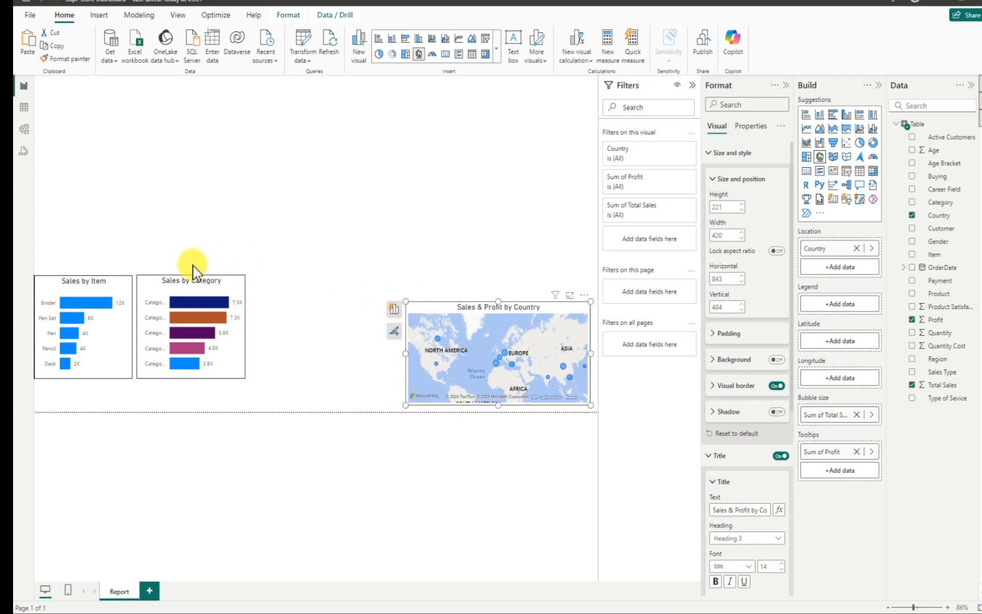
Move the Sales by Item chart to the upper-right area of the report page, well above the map
{"action": "left_click_drag", "start_coordinate": [110, 279], "coordinate": [294, 214]}
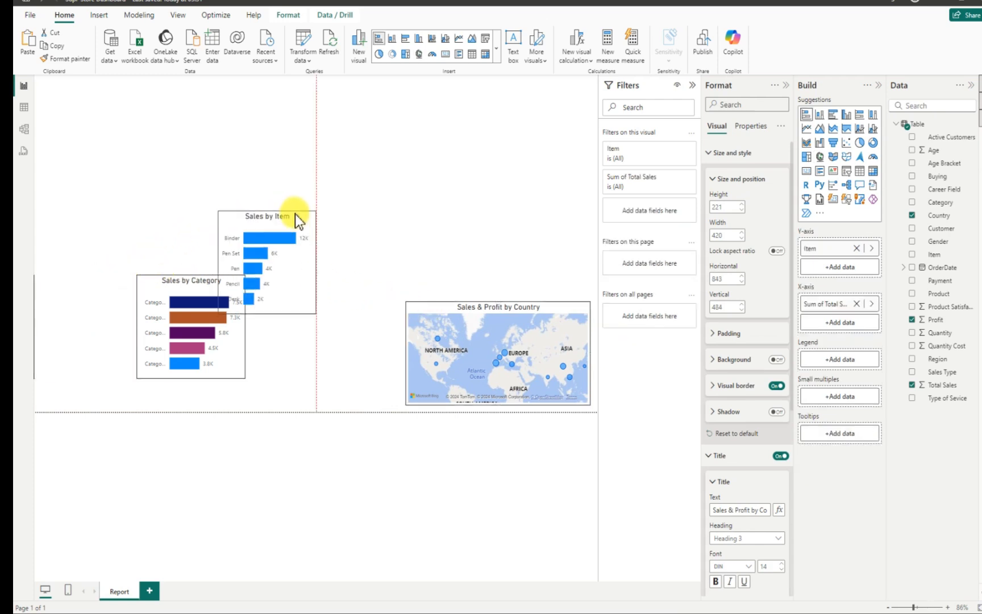
{"action": "left_click_drag", "start_coordinate": [368, 211], "coordinate": [555, 110]}
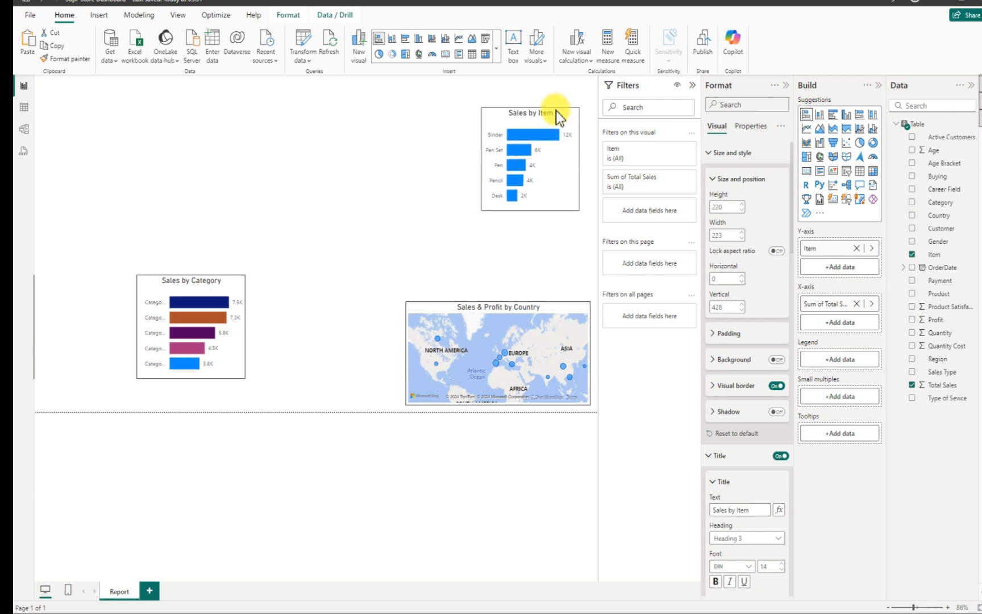
{"action": "left_click", "coordinate": [289, 258]}
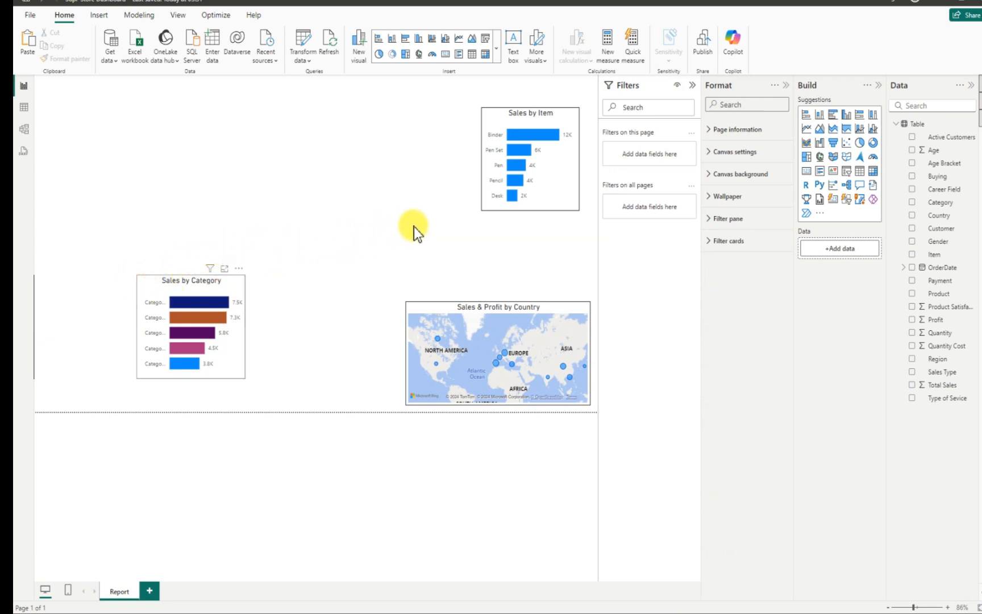
Move the Sales by Category chart between Sales by Item and the map, and shrink it to about 173 high and 248 wide
{"action": "left_click_drag", "start_coordinate": [414, 228], "coordinate": [480, 212]}
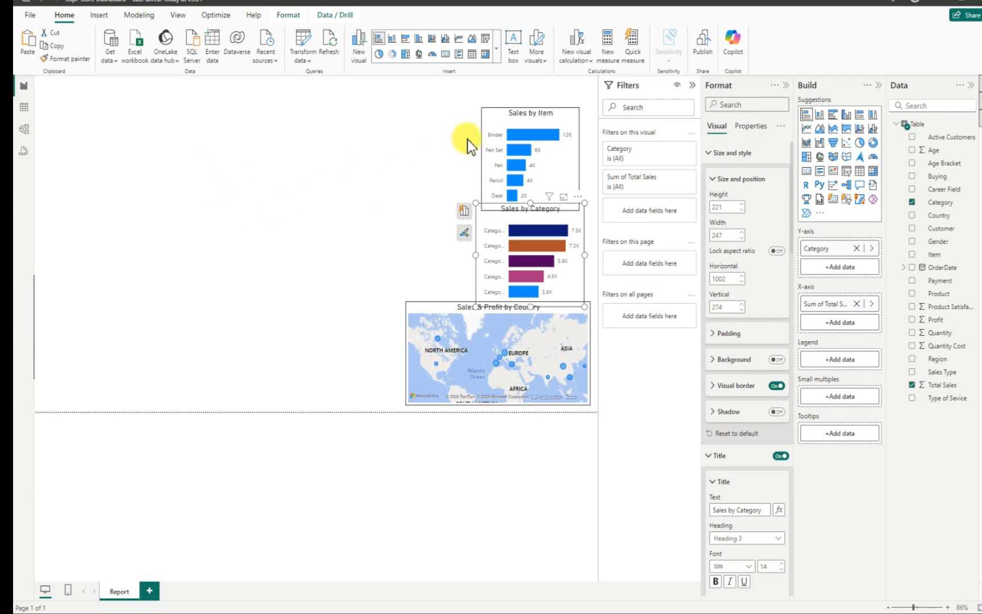
{"action": "left_click_drag", "start_coordinate": [476, 204], "coordinate": [480, 235]}
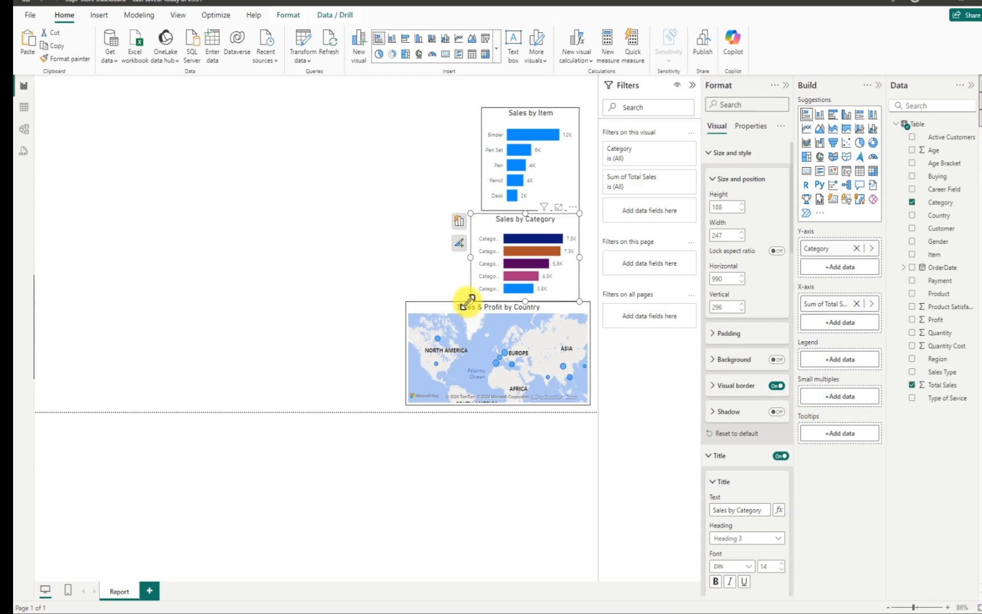
{"action": "left_click_drag", "start_coordinate": [469, 303], "coordinate": [468, 296]}
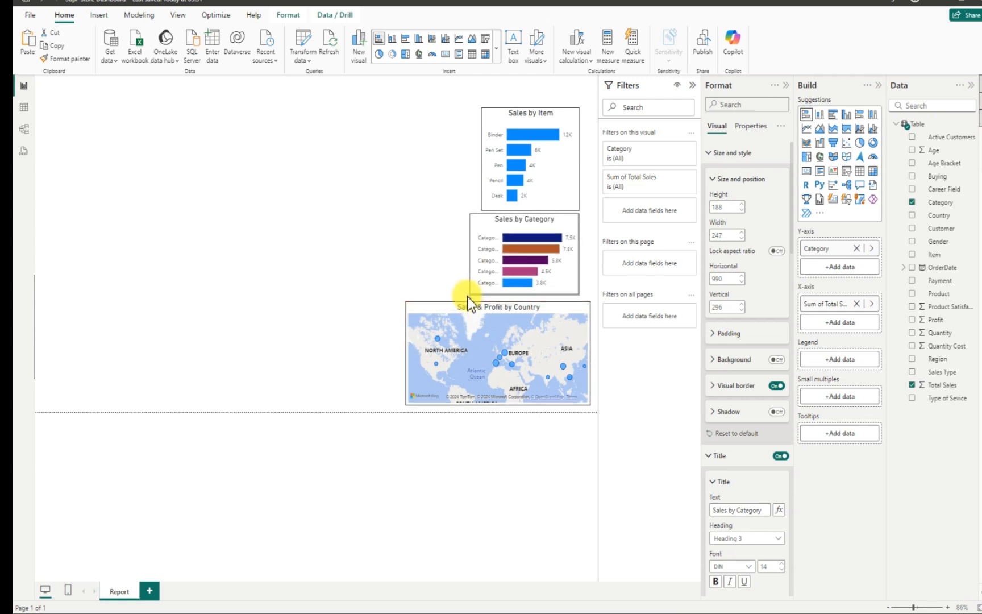
Shrink the Sales & Profit by Country map to about 411 wide and 212 high, leaving a gap below Sales by Category
{"action": "left_click", "coordinate": [441, 309]}
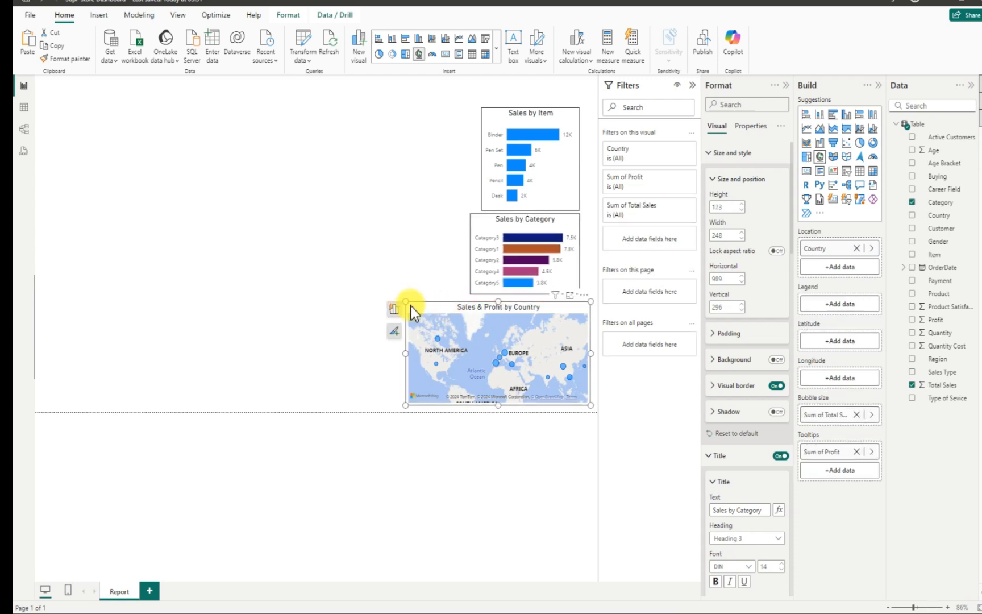
{"action": "left_click_drag", "start_coordinate": [410, 305], "coordinate": [411, 306]}
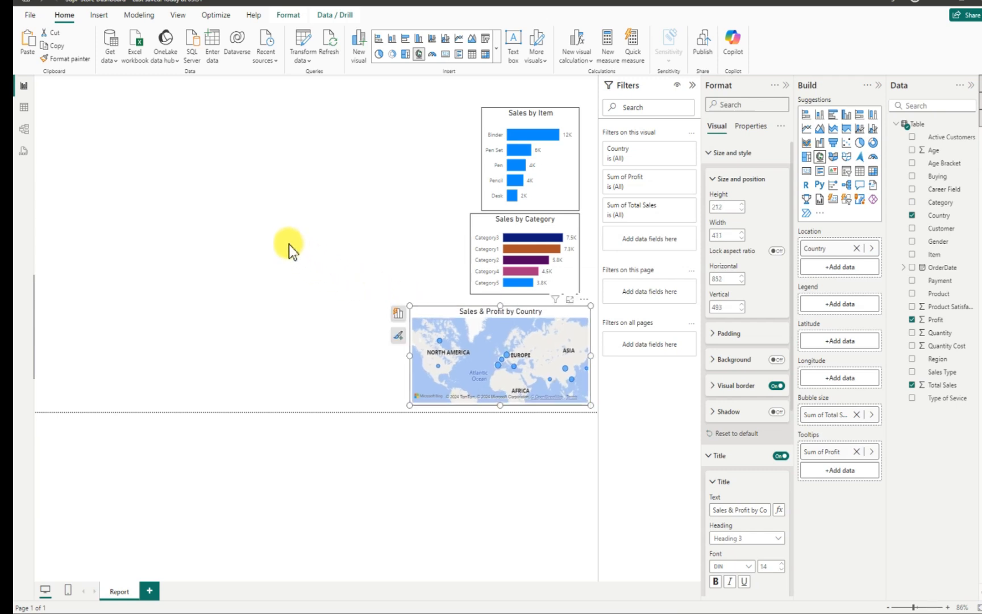
{"action": "left_click", "coordinate": [289, 241]}
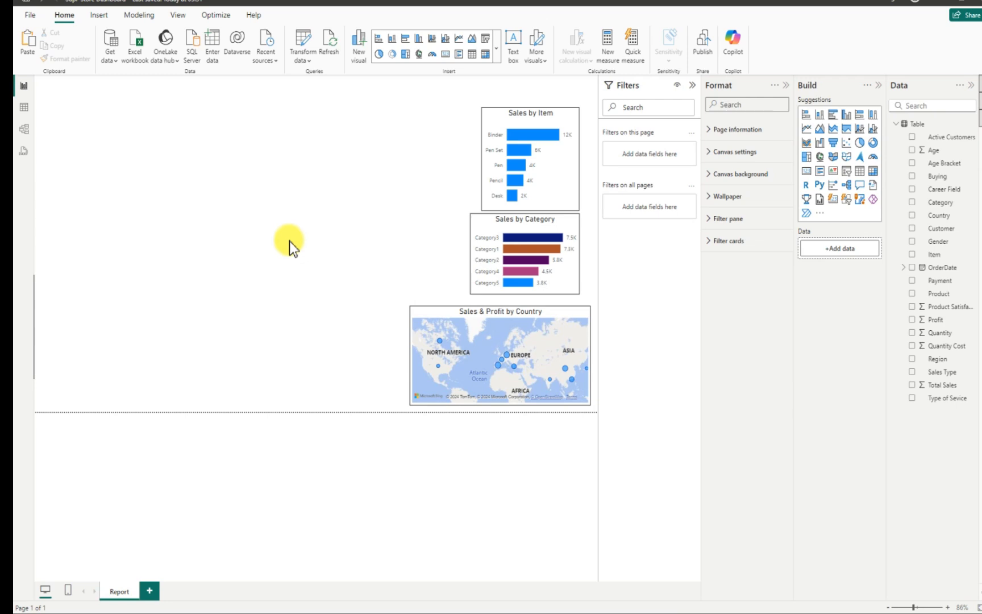
Add a stacked area chart of Total Sales by OrderDate, about 378 wide and 221 high, in the empty area beside the bar charts
{"action": "left_click", "coordinate": [831, 132]}
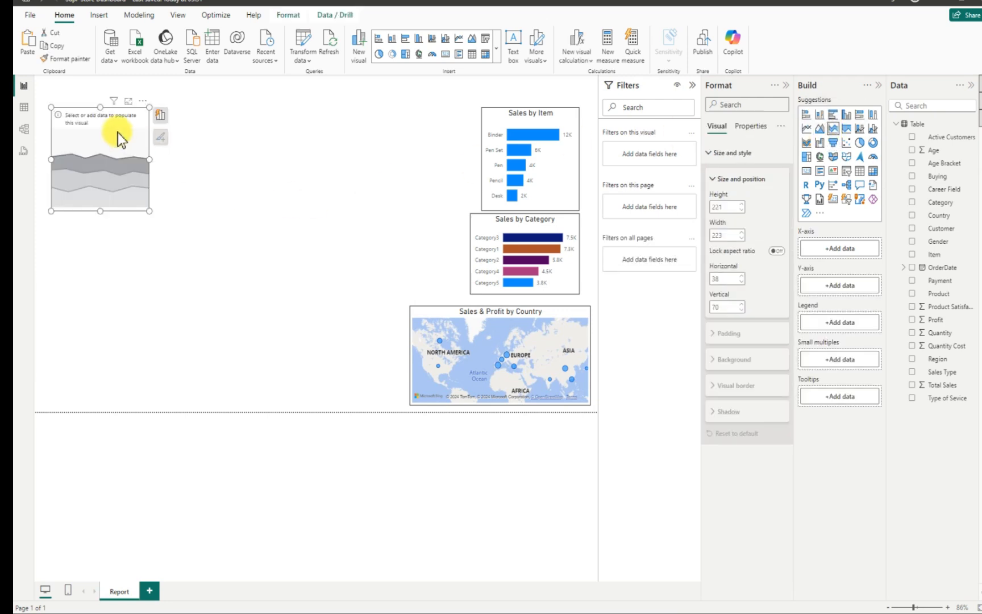
{"action": "left_click_drag", "start_coordinate": [118, 133], "coordinate": [314, 265]}
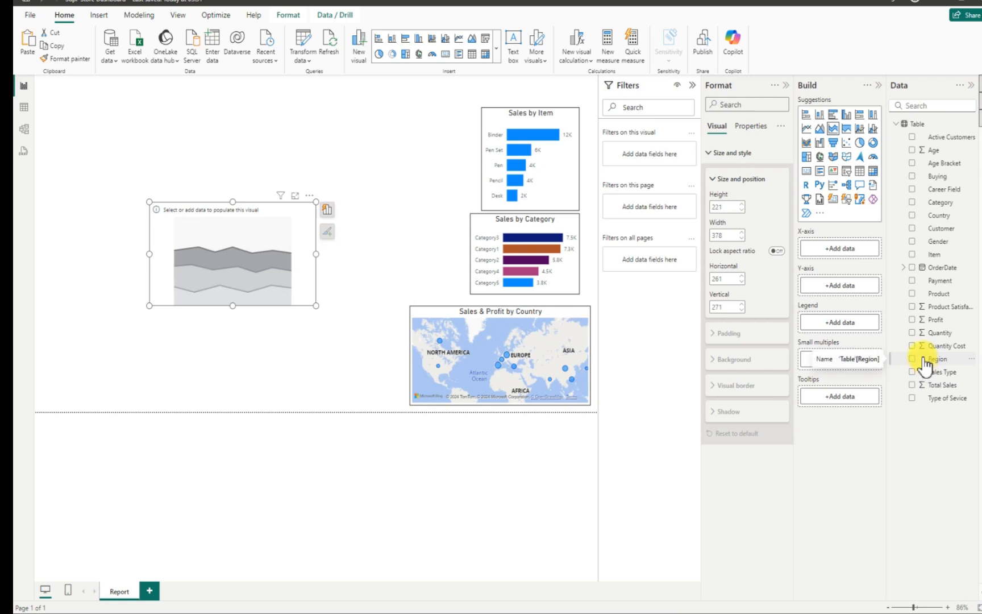
{"action": "left_click", "coordinate": [912, 385]}
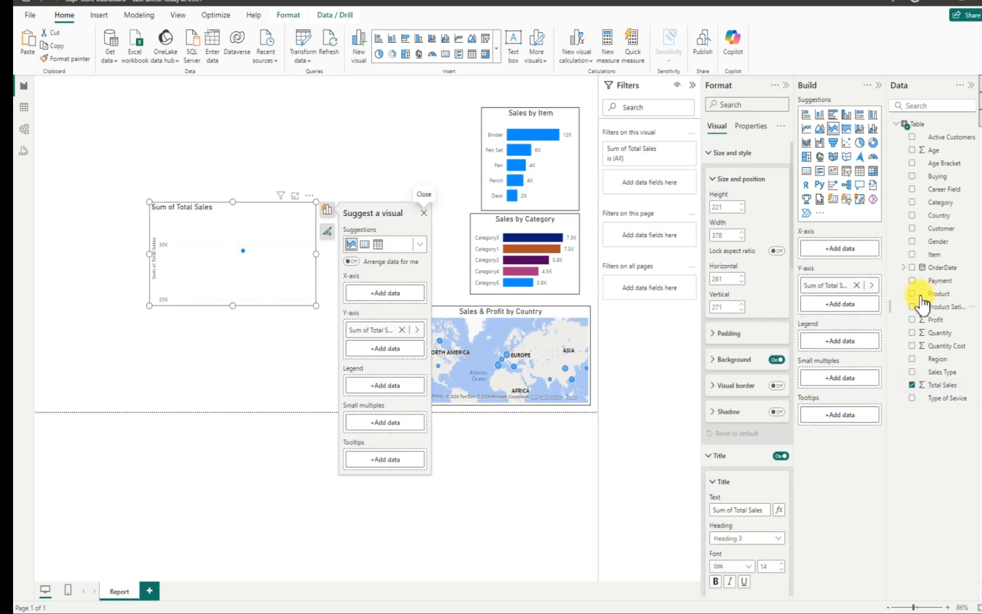
{"action": "left_click", "coordinate": [912, 268]}
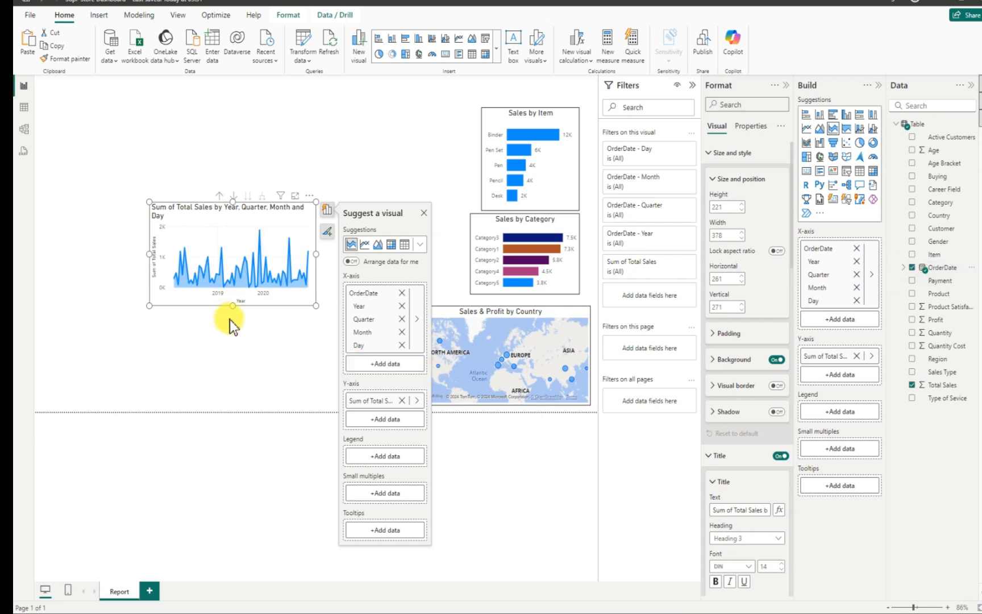
{"action": "left_click_drag", "start_coordinate": [194, 213], "coordinate": [156, 218]}
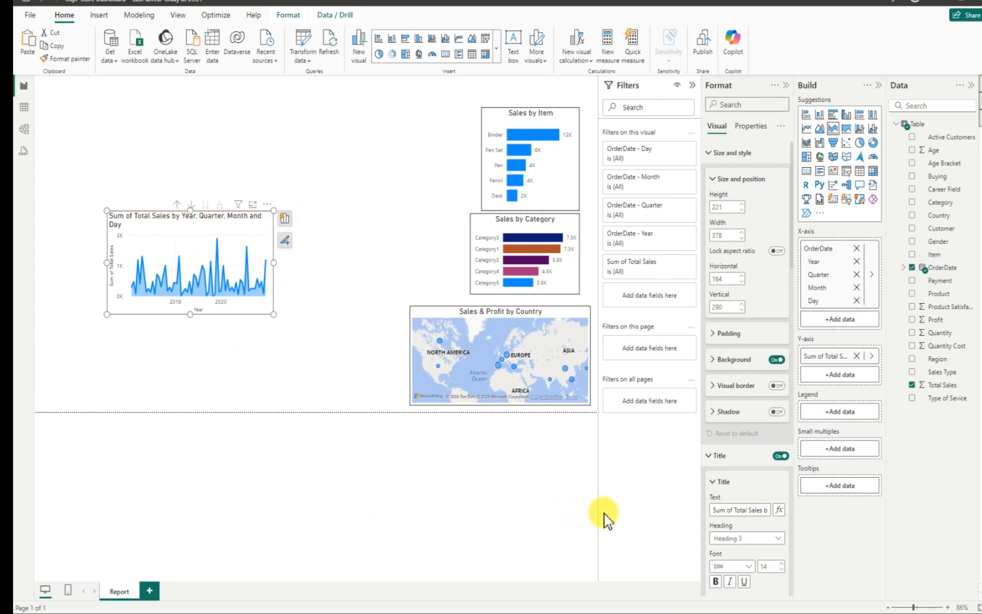
Check the layout of the finished Sales report, return to Supr-Store Dashboard and increase the area chart's height to about 233
{"action": "mouse_move", "coordinate": [702, 607]}
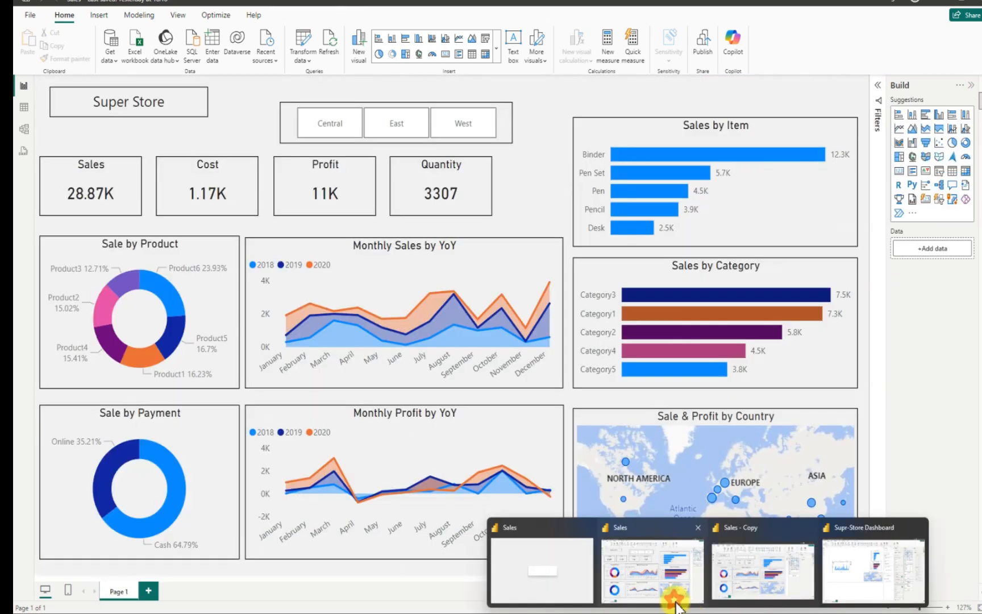
{"action": "left_click", "coordinate": [677, 604]}
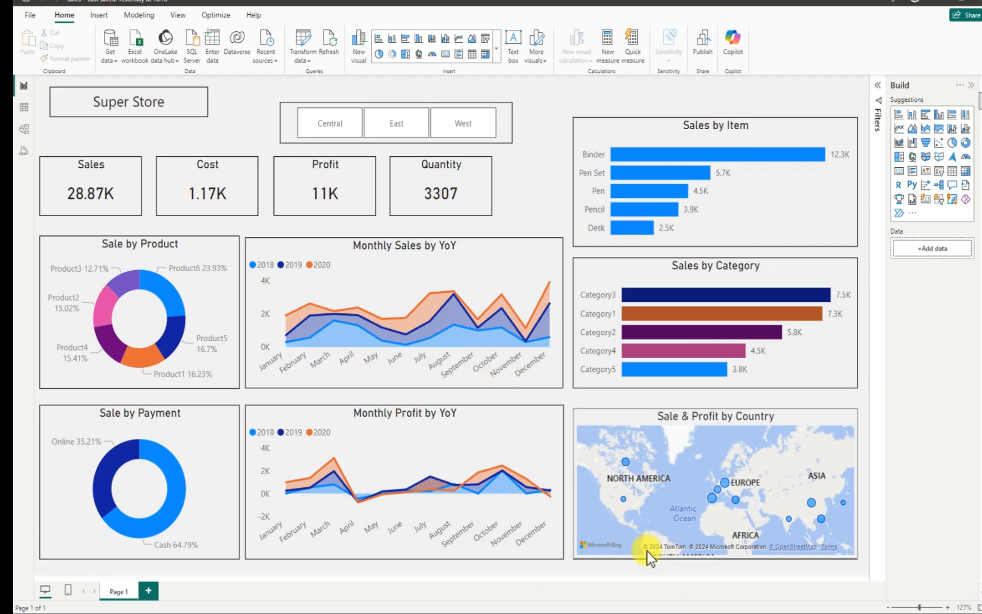
{"action": "mouse_move", "coordinate": [704, 608]}
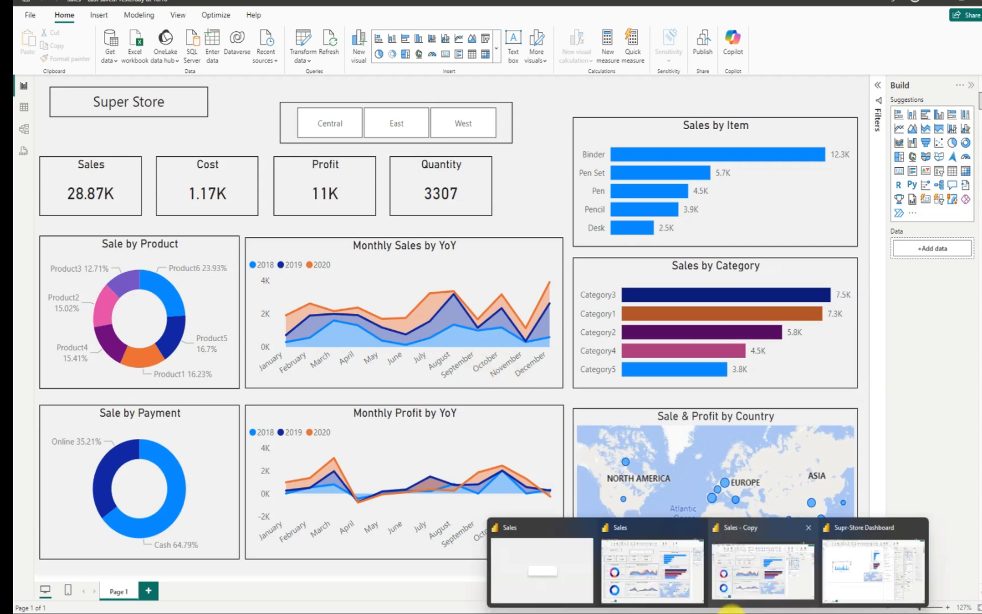
{"action": "left_click", "coordinate": [841, 583]}
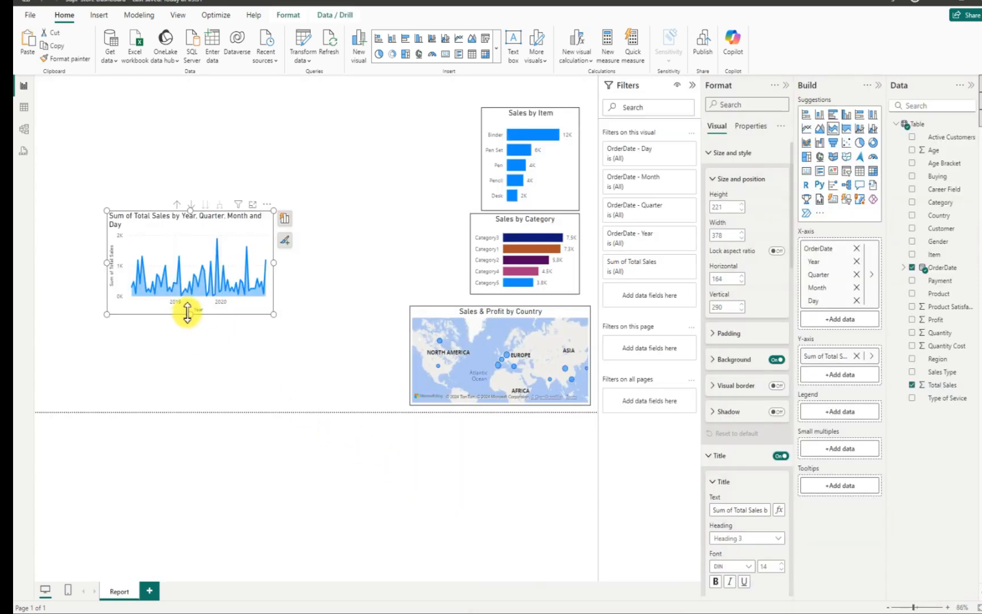
{"action": "left_click_drag", "start_coordinate": [185, 318], "coordinate": [192, 319]}
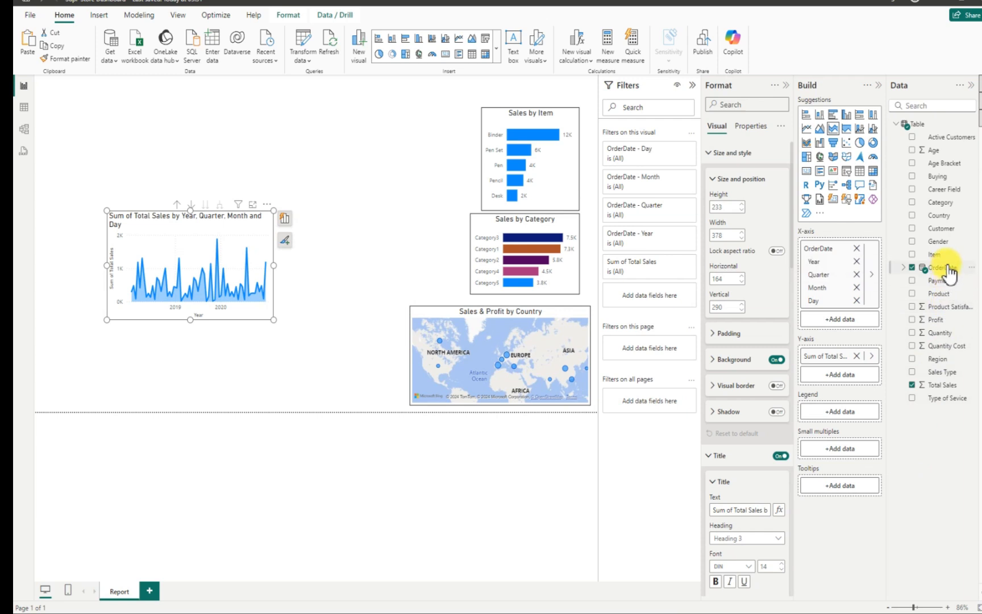
Remove Year, Quarter and Day from the area chart's X-axis so that sales are plotted by Month only
{"action": "left_click", "coordinate": [856, 261]}
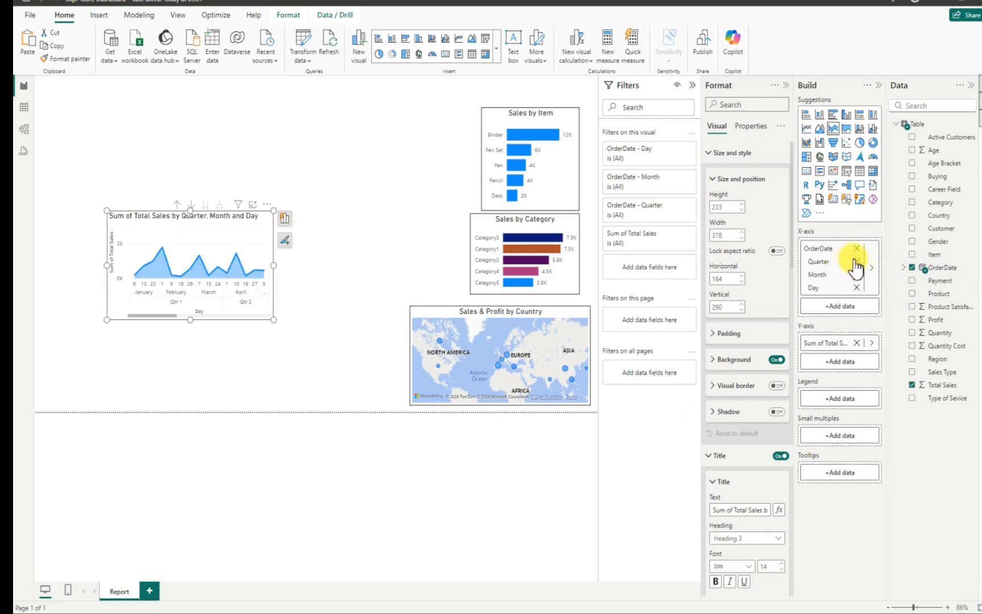
{"action": "left_click", "coordinate": [856, 262]}
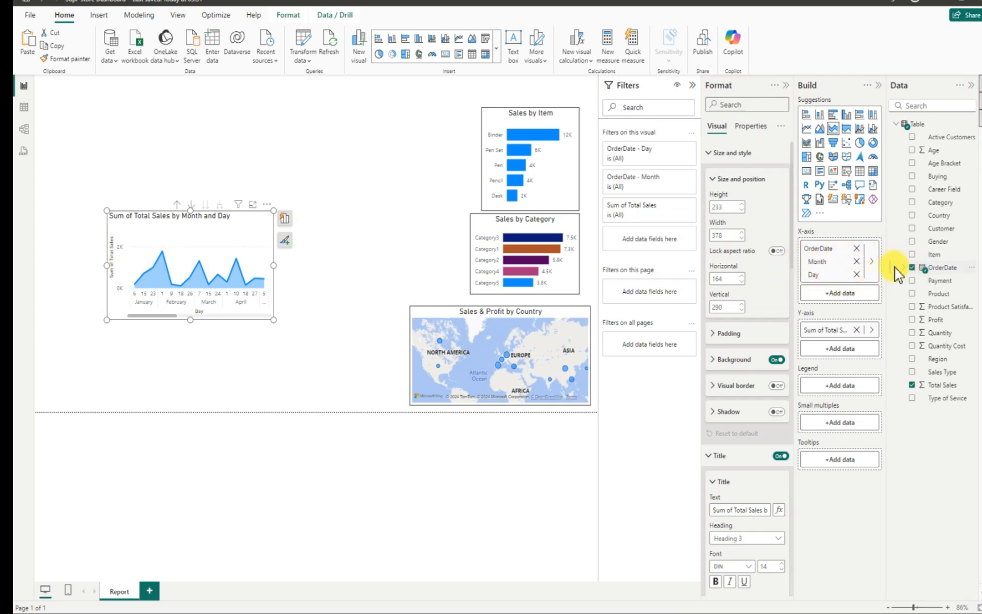
{"action": "left_click", "coordinate": [857, 275]}
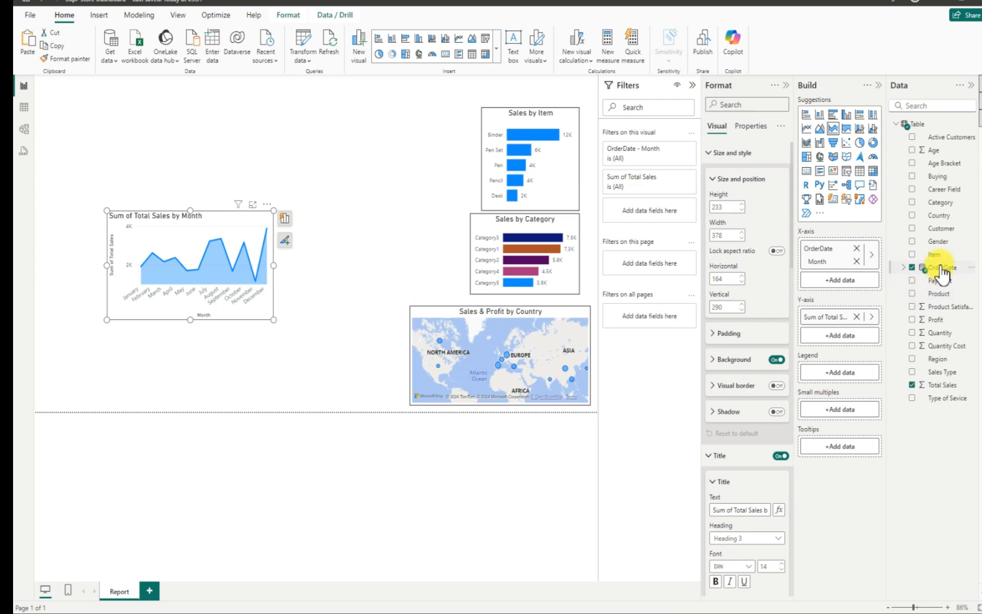
Add OrderDate as the area chart's legend and switch it to Date Hierarchy to split the sales by year
{"action": "left_click_drag", "start_coordinate": [943, 267], "coordinate": [840, 369]}
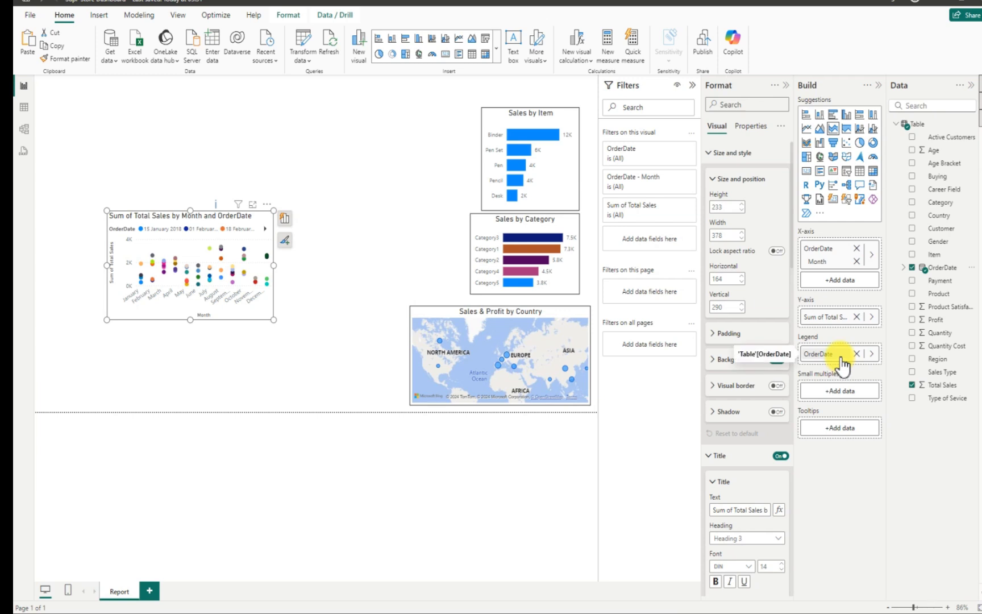
{"action": "right_click", "coordinate": [840, 359]}
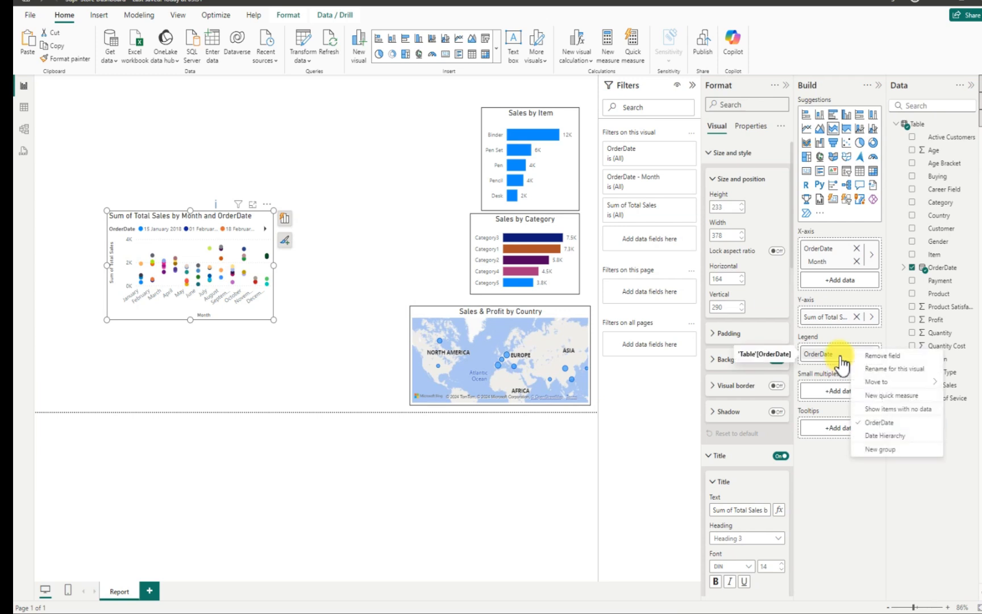
{"action": "left_click", "coordinate": [880, 436]}
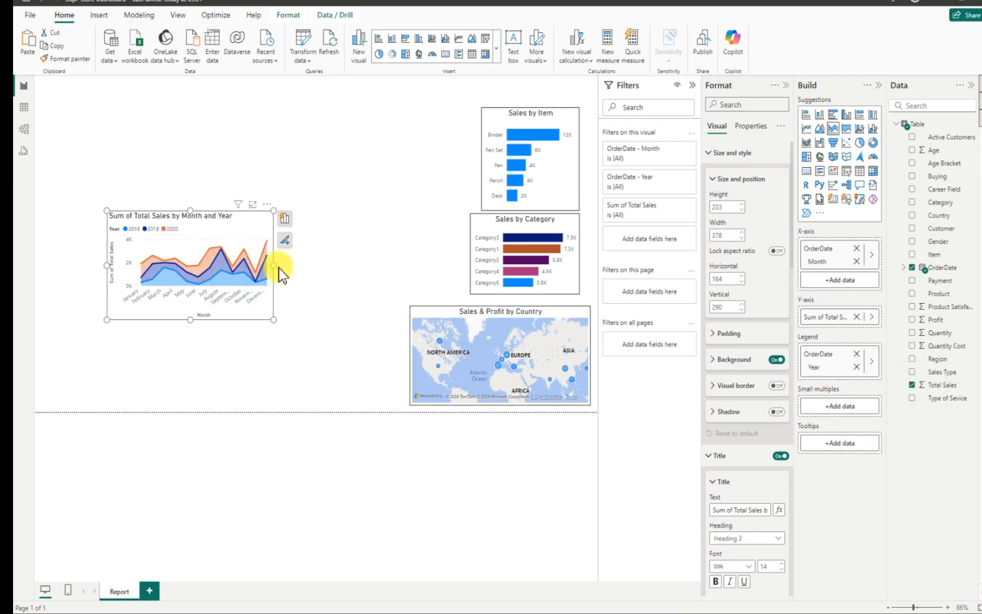
Widen the area chart to about 535 and move it to about 188 horizontal and 360 vertical
{"action": "left_click_drag", "start_coordinate": [273, 265], "coordinate": [336, 269]}
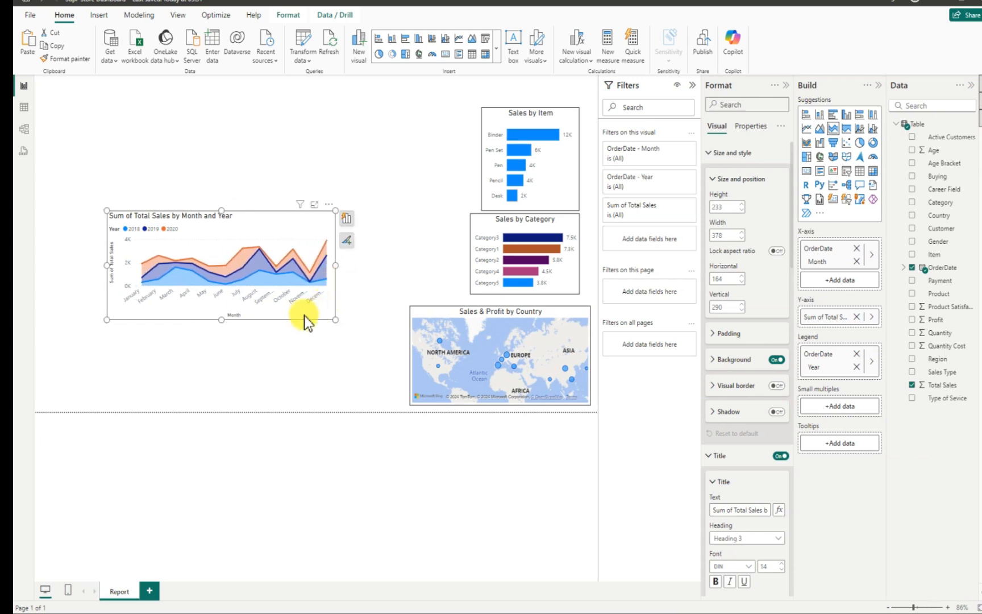
{"action": "left_click_drag", "start_coordinate": [252, 219], "coordinate": [261, 250]}
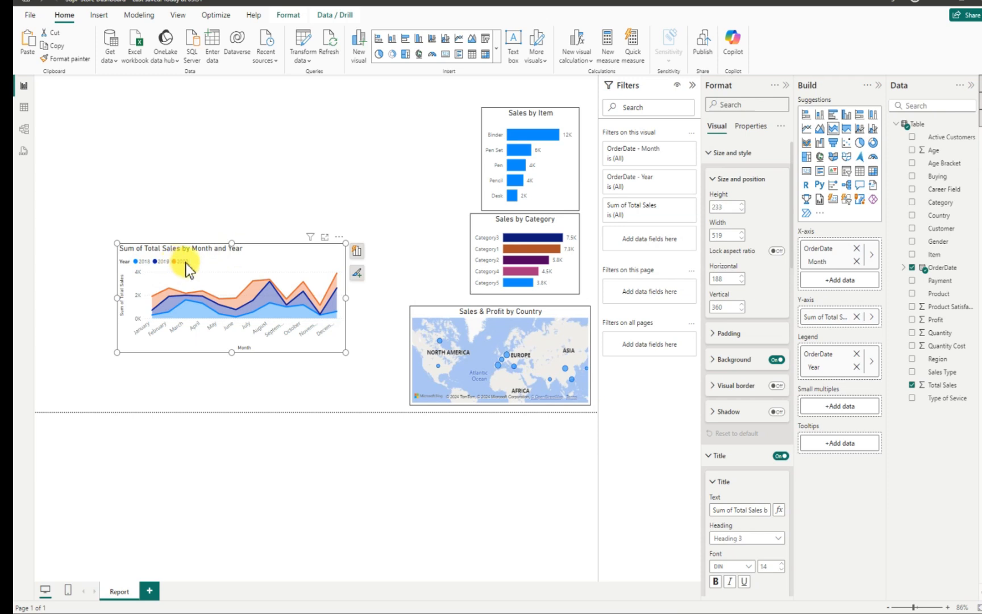
{"action": "mouse_move", "coordinate": [255, 285]}
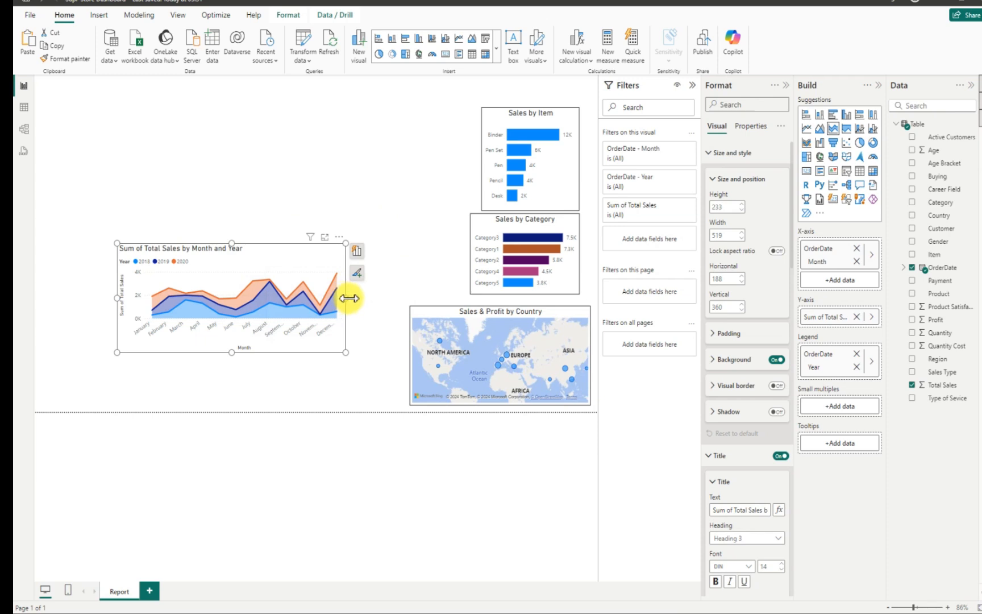
{"action": "left_click_drag", "start_coordinate": [346, 298], "coordinate": [353, 299]}
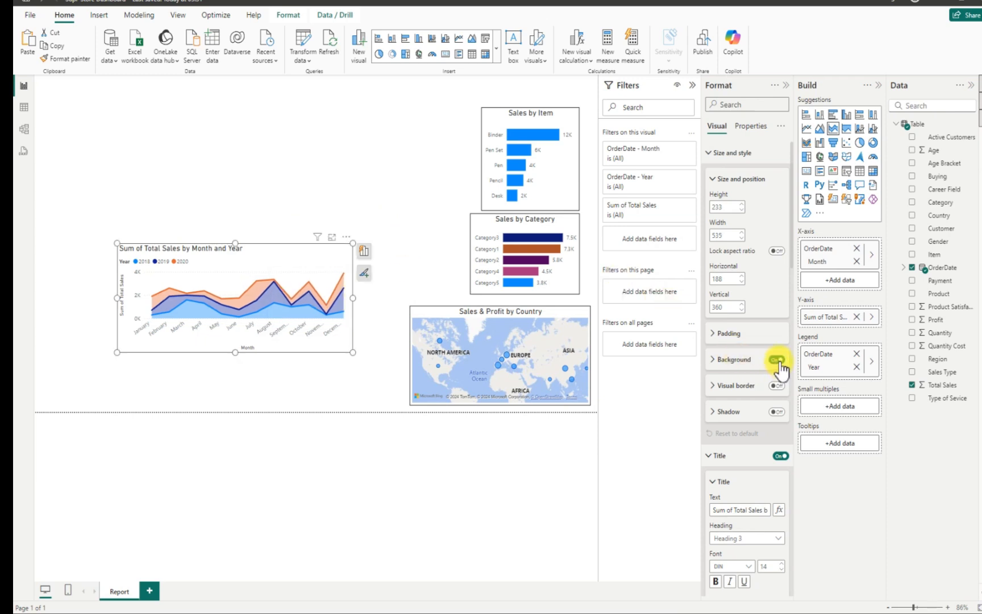
Turn off the area chart's background and turn on its visual border
{"action": "left_click", "coordinate": [778, 360]}
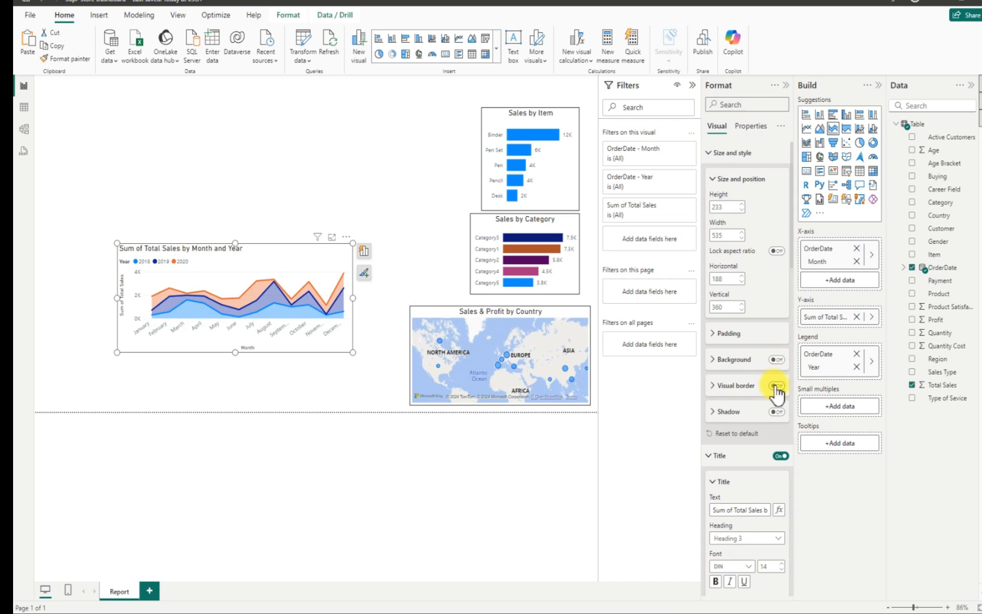
{"action": "left_click", "coordinate": [777, 386]}
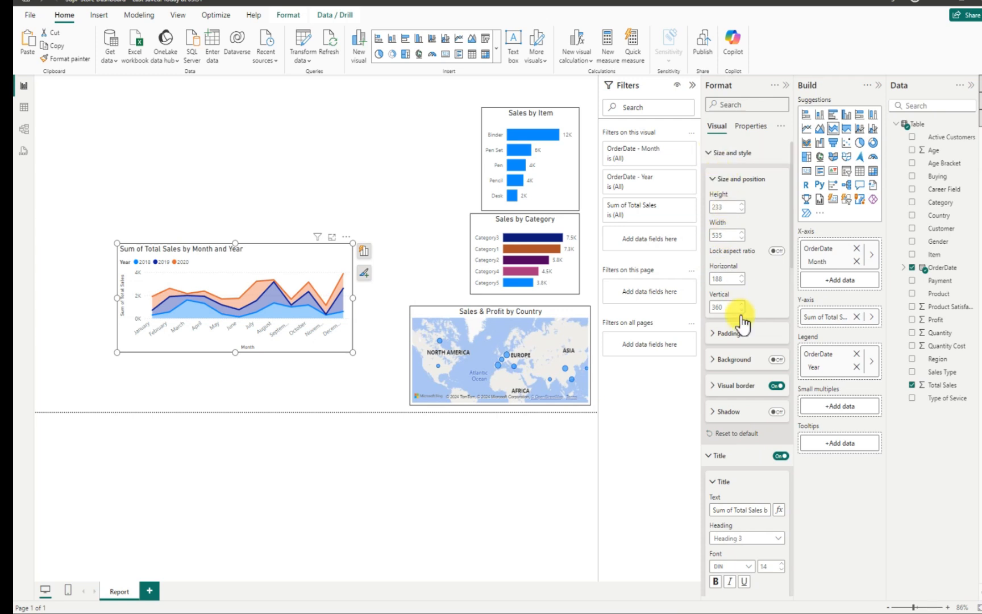
Change the area chart's title text to "Monthly Sales by YoY"
{"action": "scroll", "coordinate": [745, 485], "scroll_direction": "down", "scroll_amount": 1}
{"action": "scroll", "coordinate": [745, 485], "scroll_direction": "down", "scroll_amount": 2}
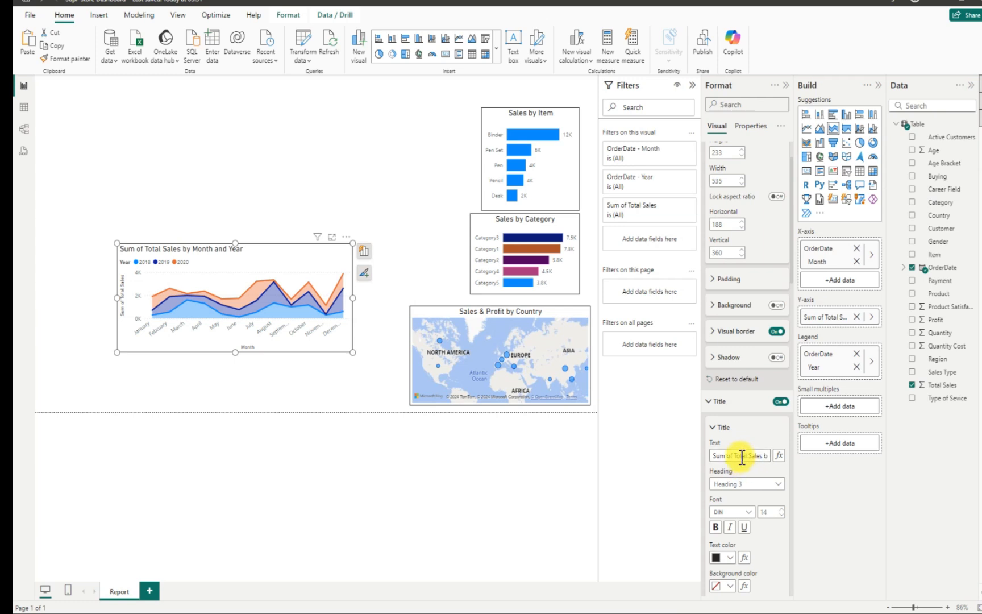
{"action": "left_click_drag", "start_coordinate": [749, 455], "coordinate": [712, 453]}
{"action": "key", "text": "BackSpace"}
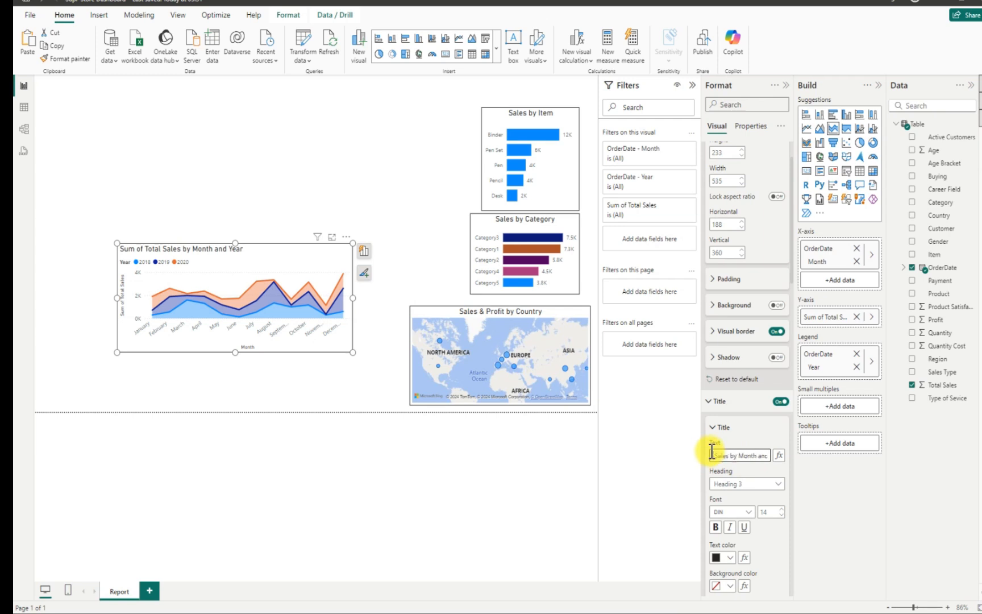
{"action": "type", "text": "Monthly"}
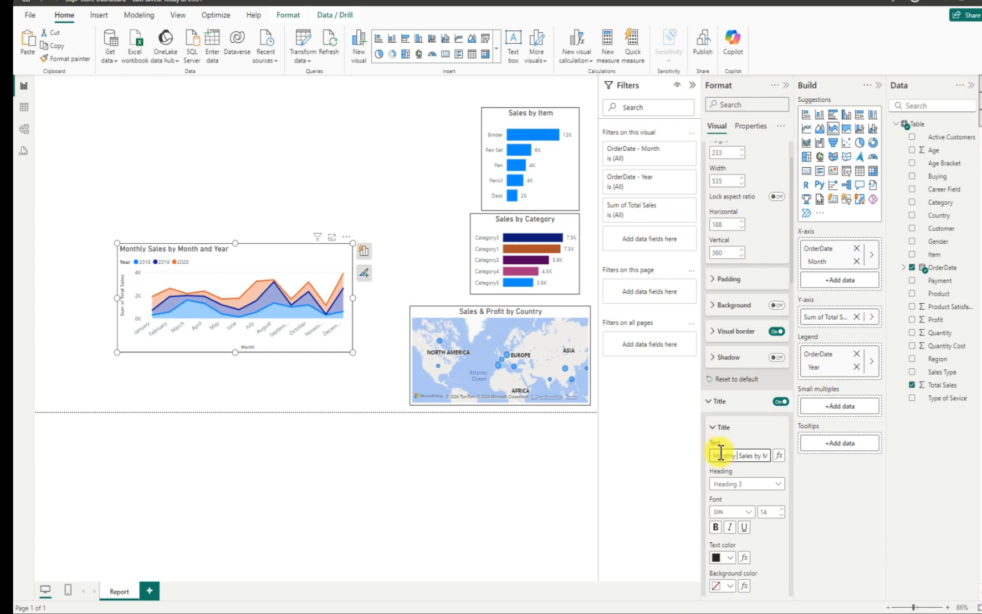
{"action": "left_click_drag", "start_coordinate": [766, 456], "coordinate": [768, 456]}
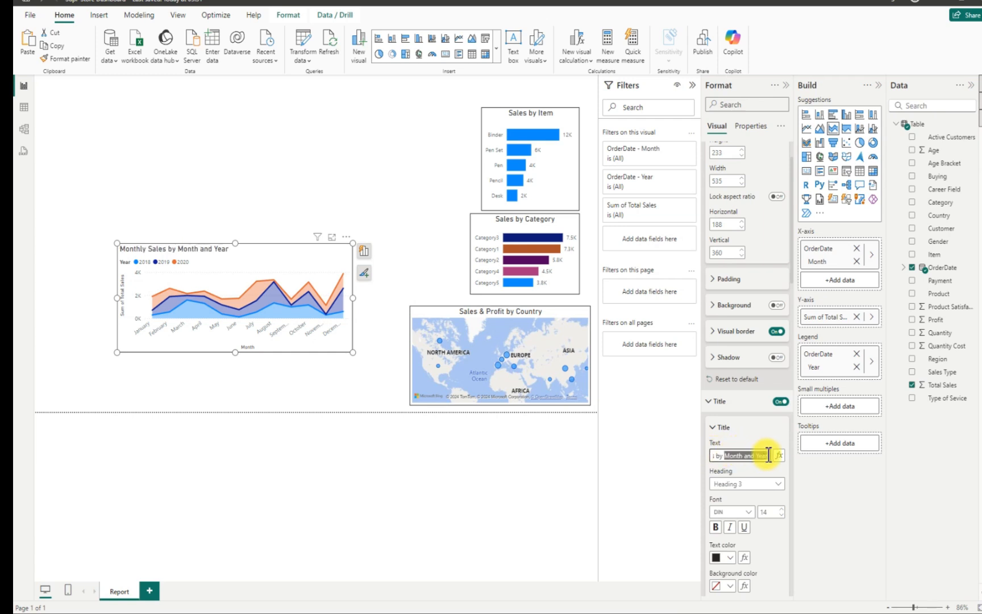
{"action": "key", "text": "BackSpace"}
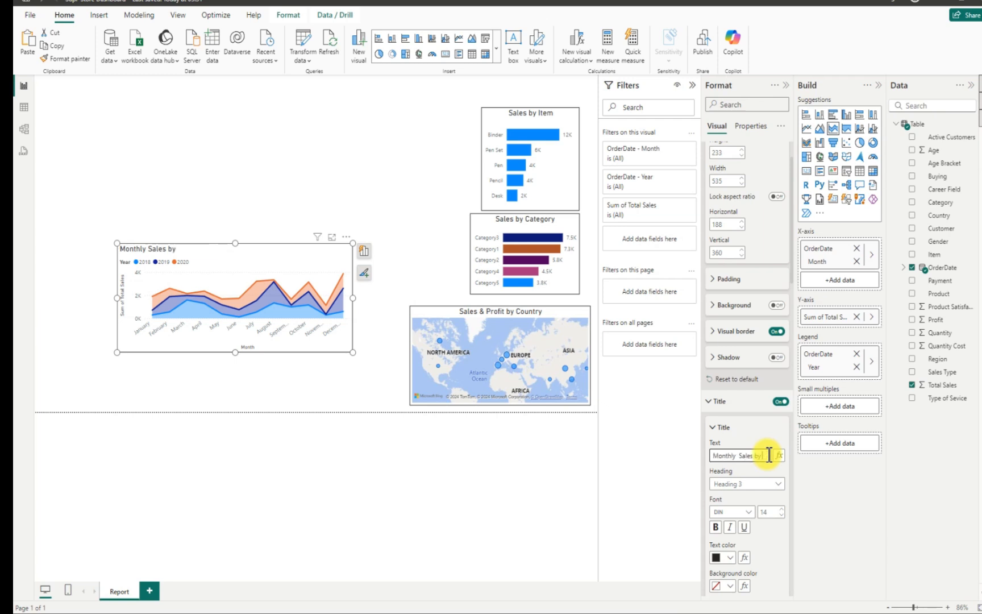
{"action": "type", "text": "YoY"}
Center the area chart's title horizontally
{"action": "scroll", "coordinate": [729, 274], "scroll_direction": "up", "scroll_amount": 1}
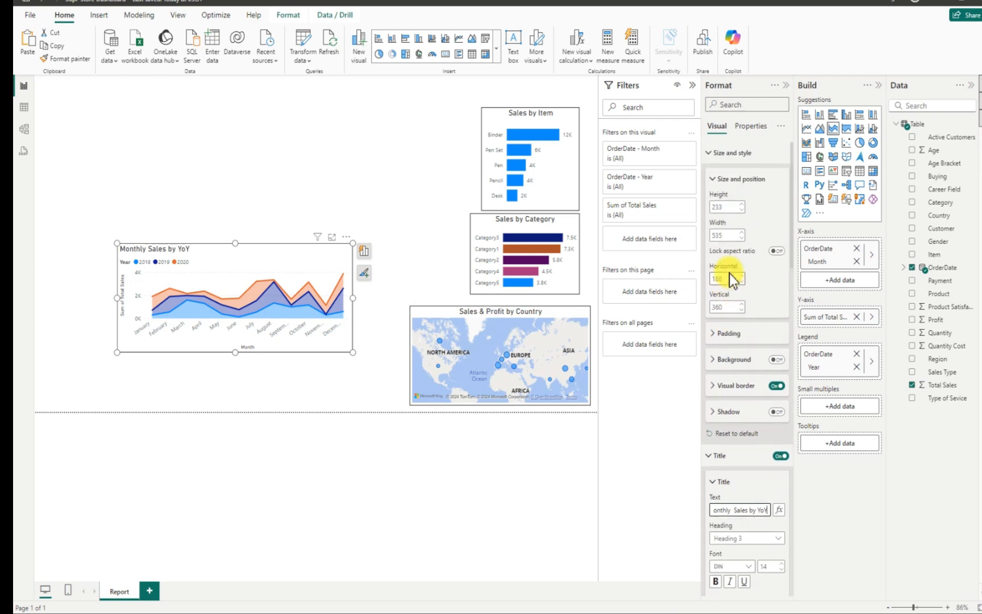
{"action": "scroll", "coordinate": [730, 278], "scroll_direction": "down", "scroll_amount": 2}
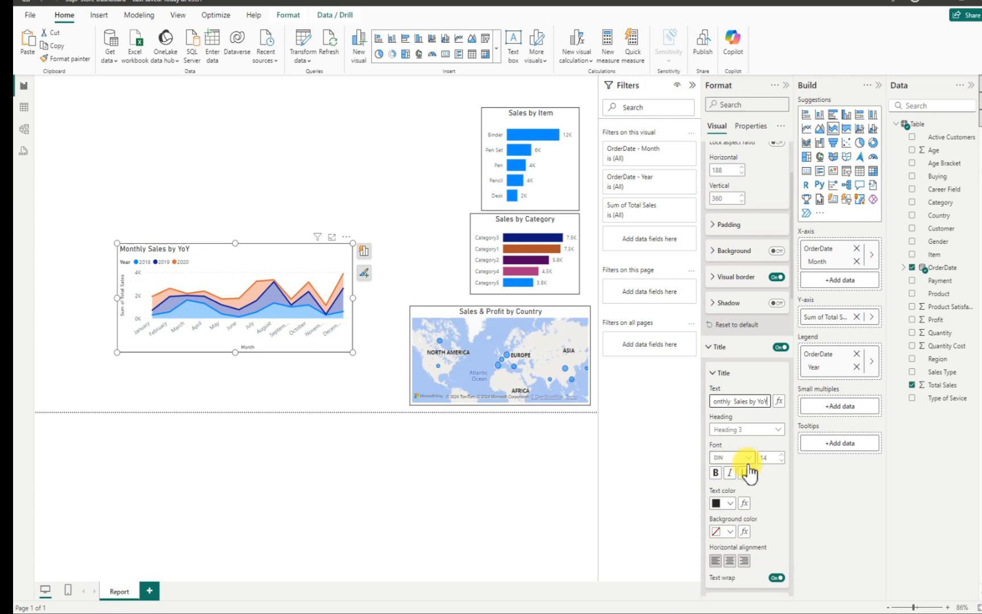
{"action": "scroll", "coordinate": [749, 472], "scroll_direction": "down", "scroll_amount": 2}
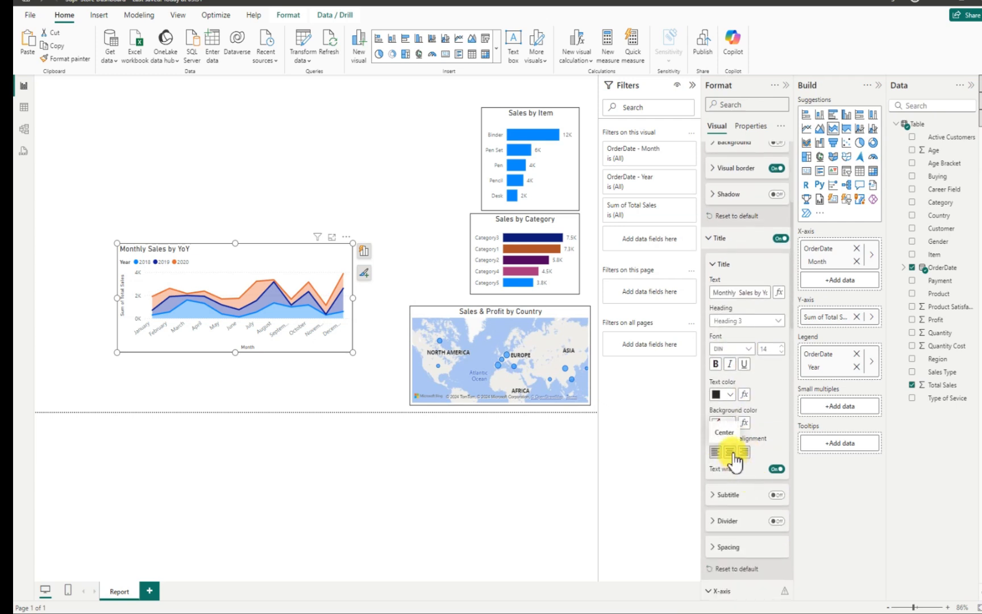
{"action": "left_click", "coordinate": [730, 452]}
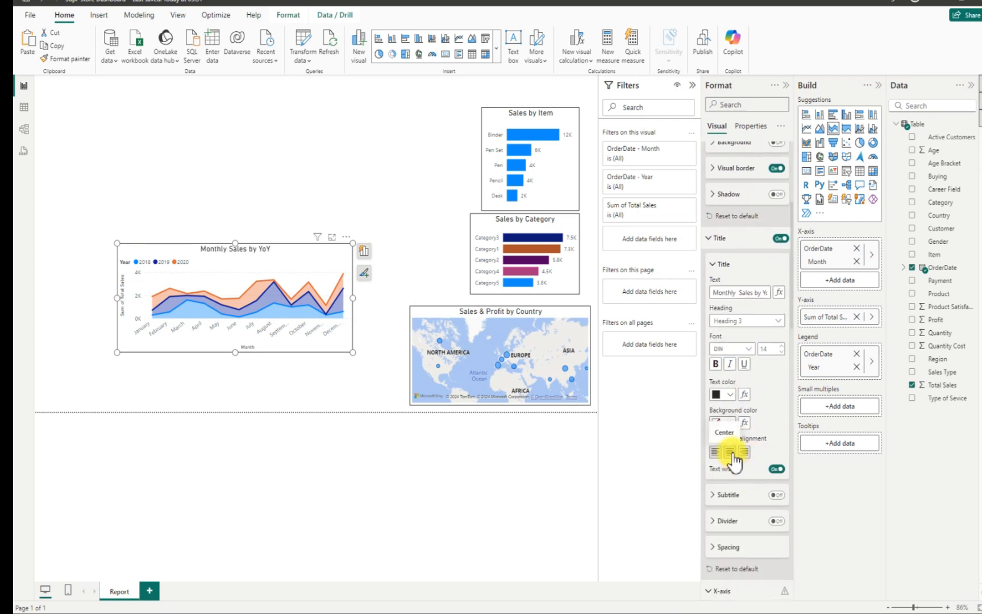
Hide the Y-axis title of the Monthly Sales chart, keeping its legend switched on
{"action": "scroll", "coordinate": [743, 529], "scroll_direction": "down", "scroll_amount": 6}
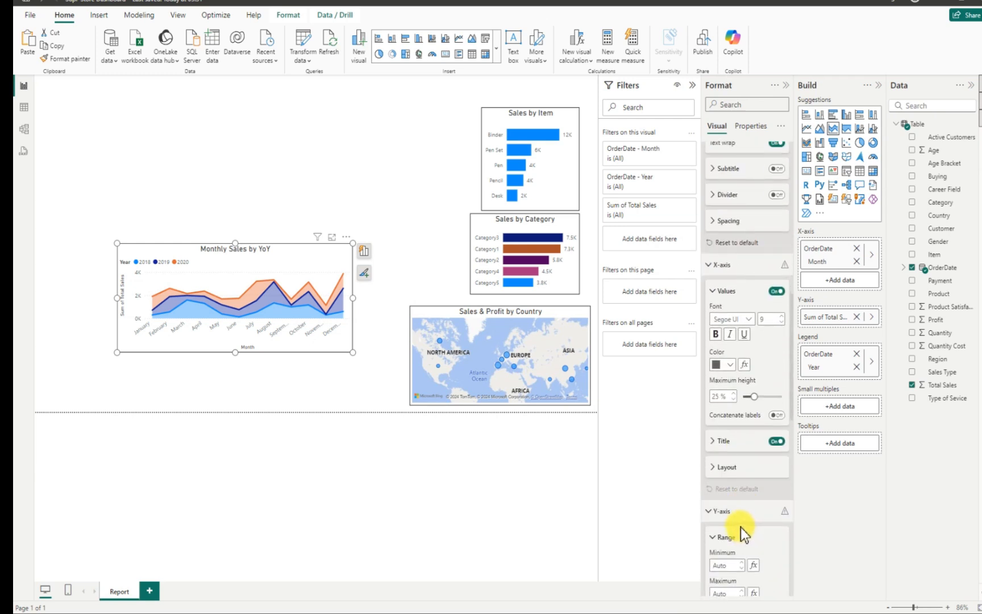
{"action": "scroll", "coordinate": [740, 523], "scroll_direction": "down", "scroll_amount": 4}
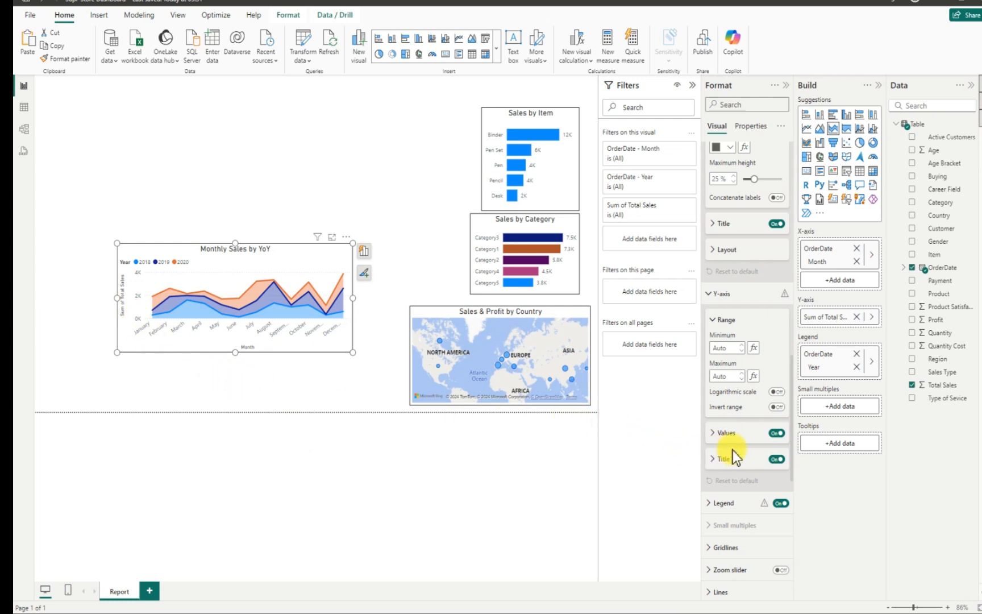
{"action": "left_click", "coordinate": [781, 505]}
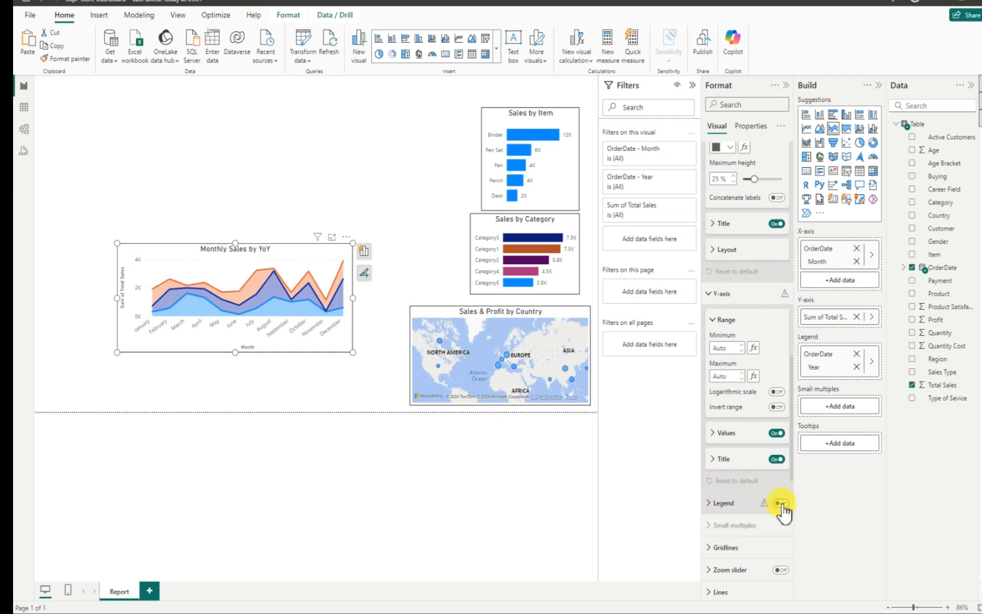
{"action": "left_click", "coordinate": [783, 505]}
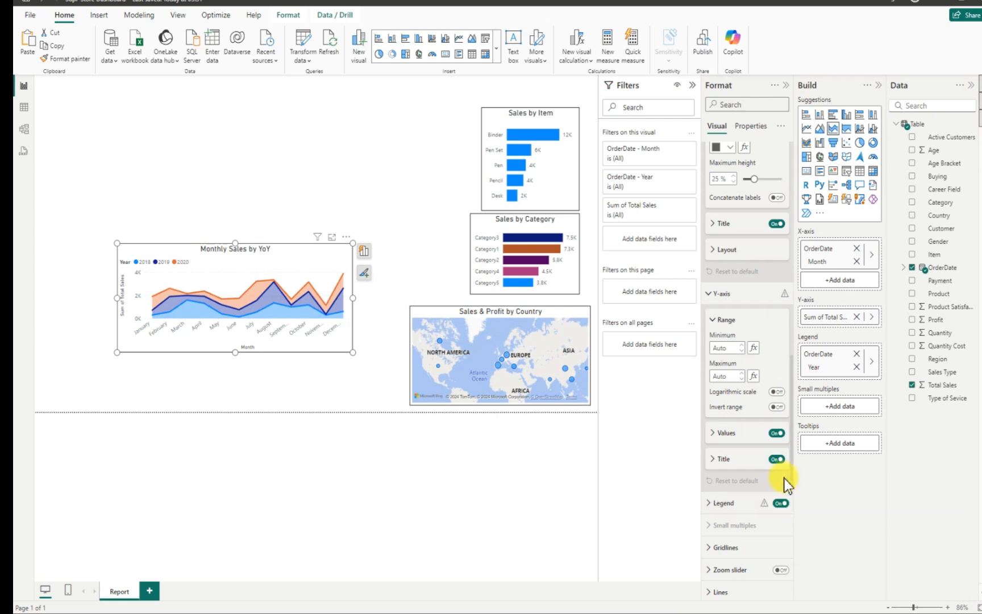
{"action": "left_click", "coordinate": [778, 460]}
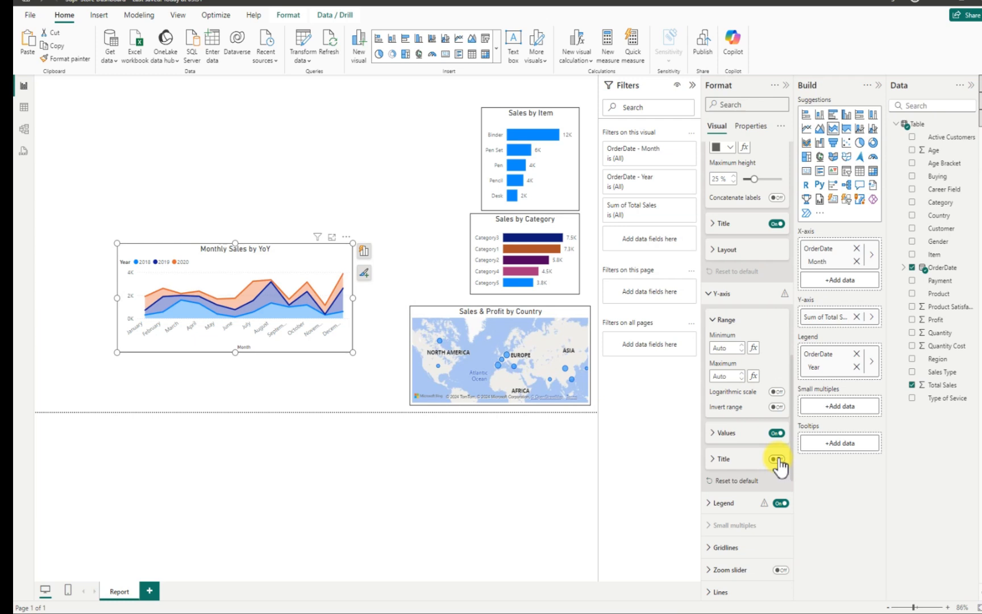
Hide the X-axis title of the Monthly Sales chart
{"action": "scroll", "coordinate": [763, 482], "scroll_direction": "down", "scroll_amount": 3}
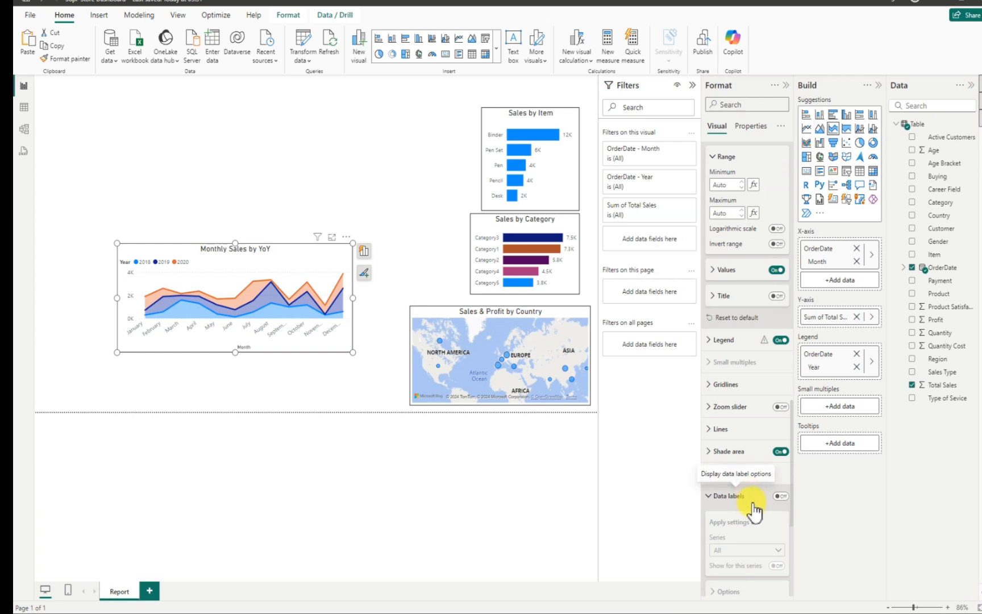
{"action": "scroll", "coordinate": [750, 521], "scroll_direction": "down", "scroll_amount": 5}
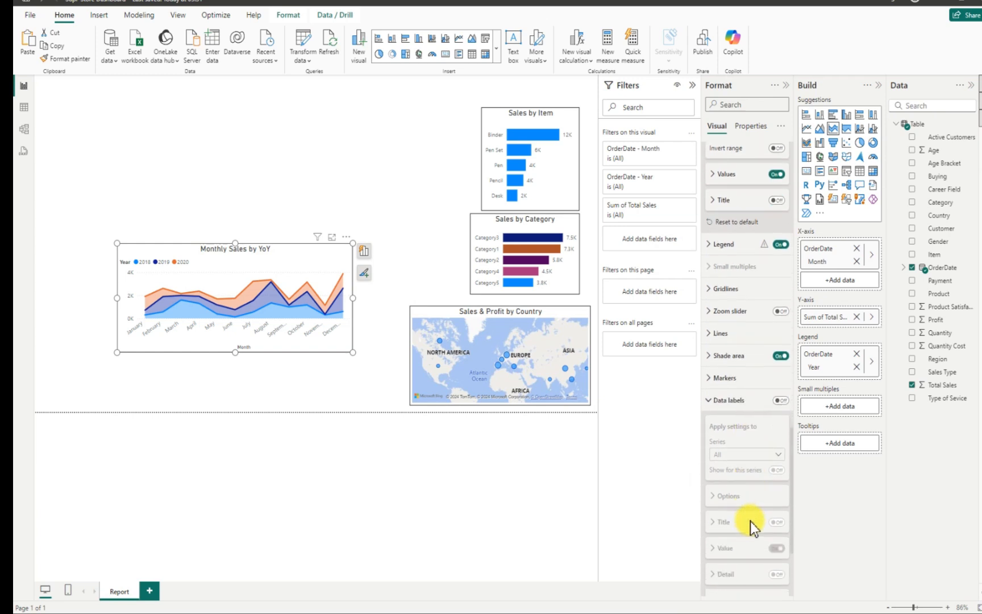
{"action": "scroll", "coordinate": [749, 522], "scroll_direction": "up", "scroll_amount": 5}
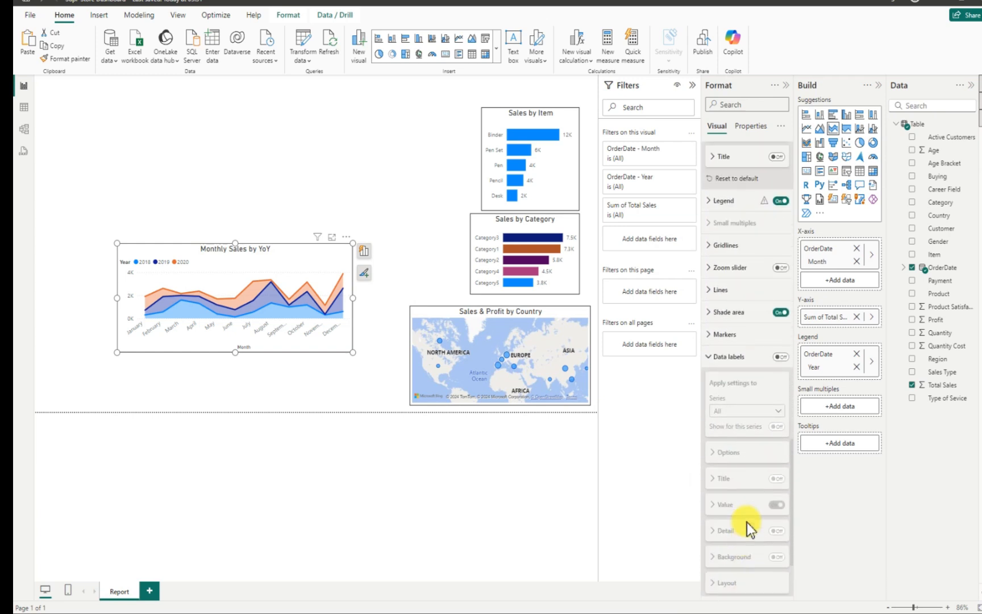
{"action": "scroll", "coordinate": [747, 527], "scroll_direction": "up", "scroll_amount": 3}
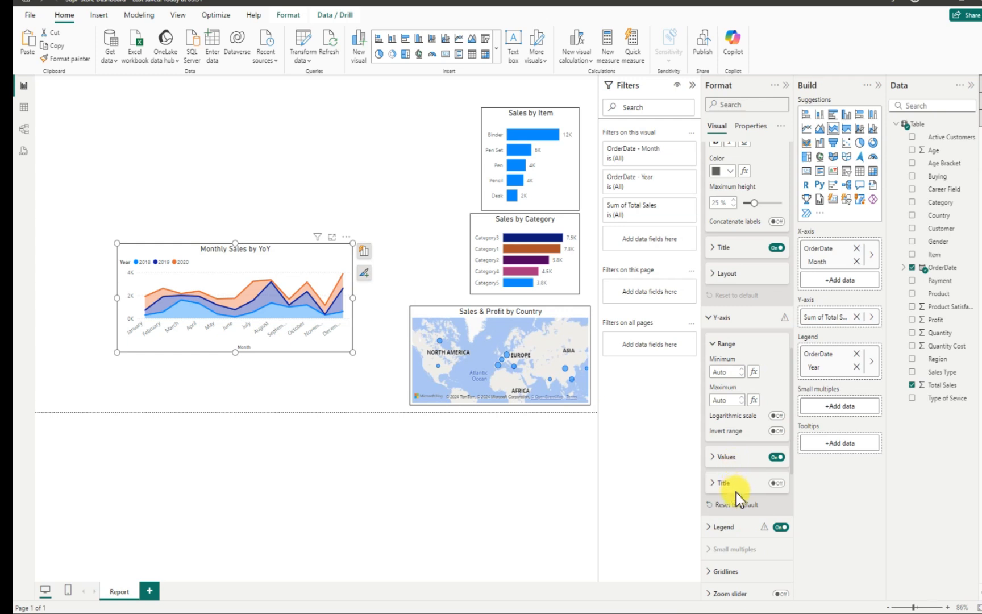
{"action": "scroll", "coordinate": [737, 494], "scroll_direction": "down", "scroll_amount": 2}
{"action": "scroll", "coordinate": [737, 495], "scroll_direction": "up", "scroll_amount": 3}
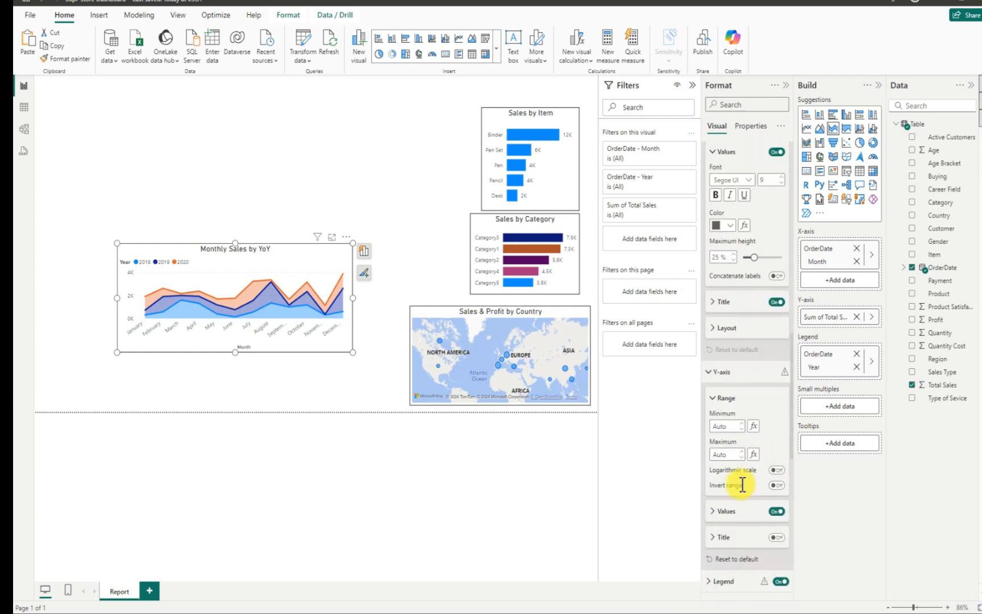
{"action": "scroll", "coordinate": [743, 485], "scroll_direction": "up", "scroll_amount": 3}
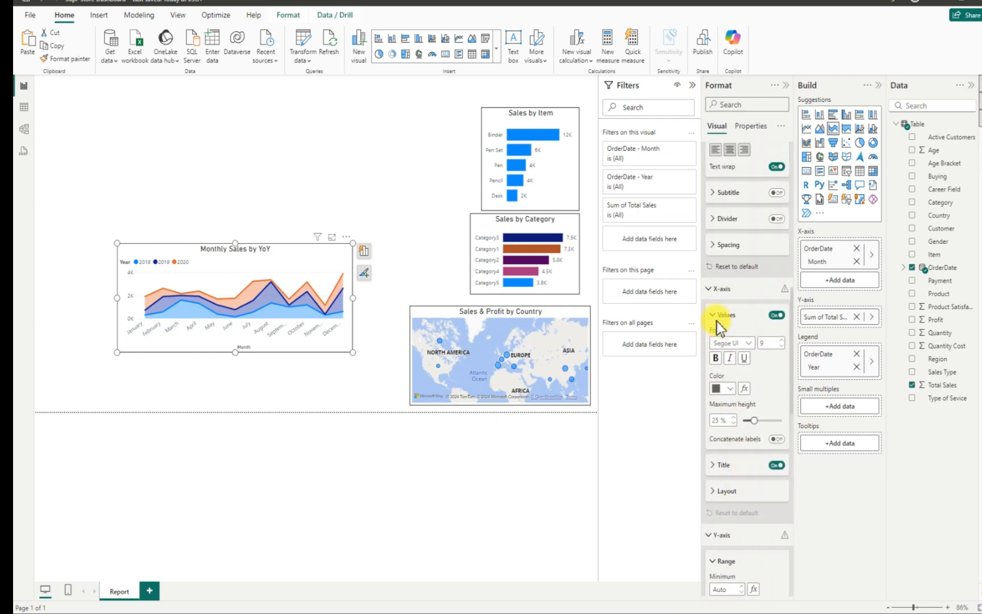
{"action": "left_click", "coordinate": [777, 465]}
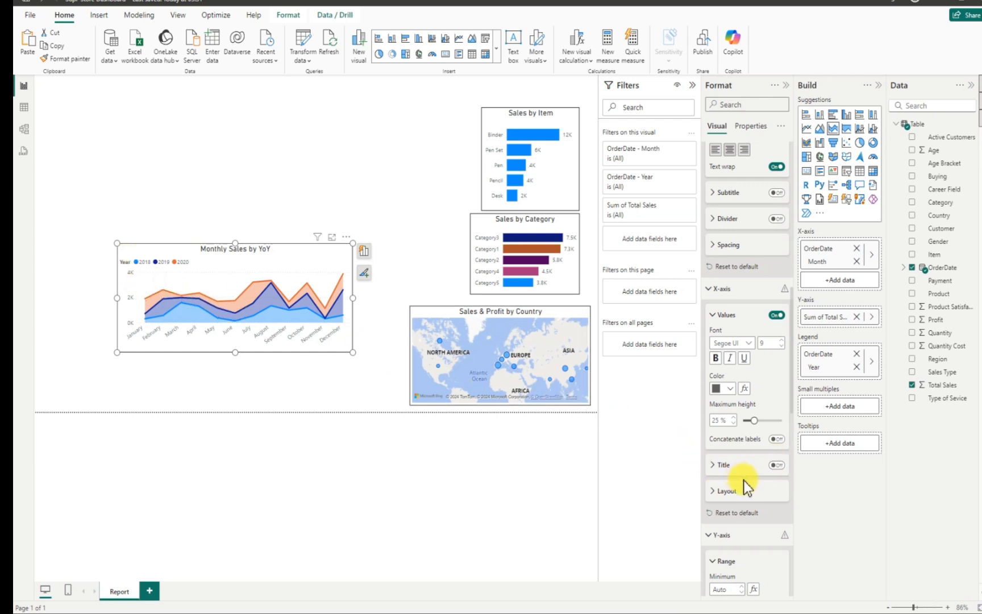
Hide the legend title of the Monthly Sales chart, keeping the year entries
{"action": "scroll", "coordinate": [743, 483], "scroll_direction": "up", "scroll_amount": 3}
{"action": "scroll", "coordinate": [743, 487], "scroll_direction": "down", "scroll_amount": 3}
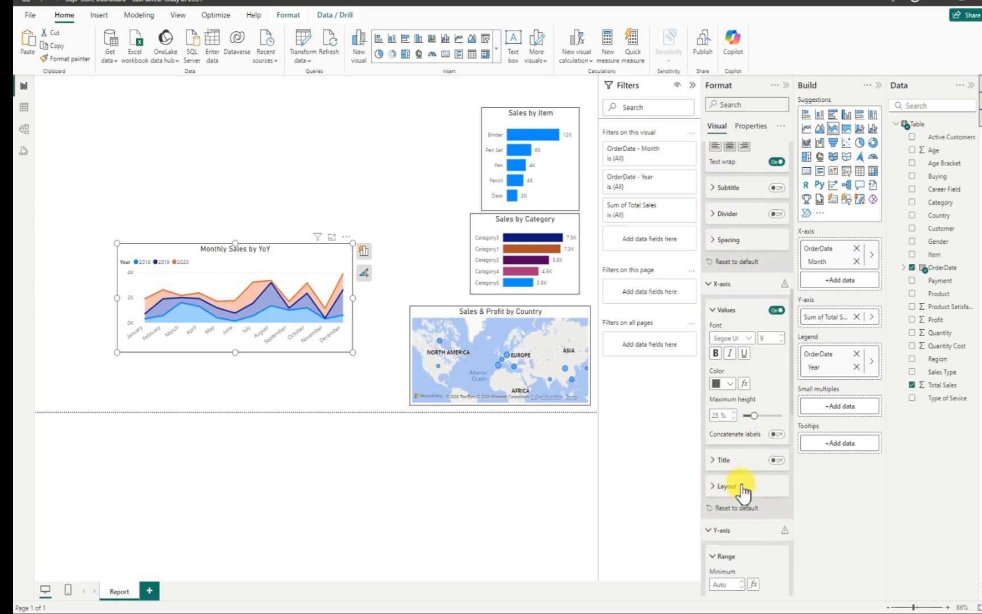
{"action": "scroll", "coordinate": [743, 490], "scroll_direction": "down", "scroll_amount": 5}
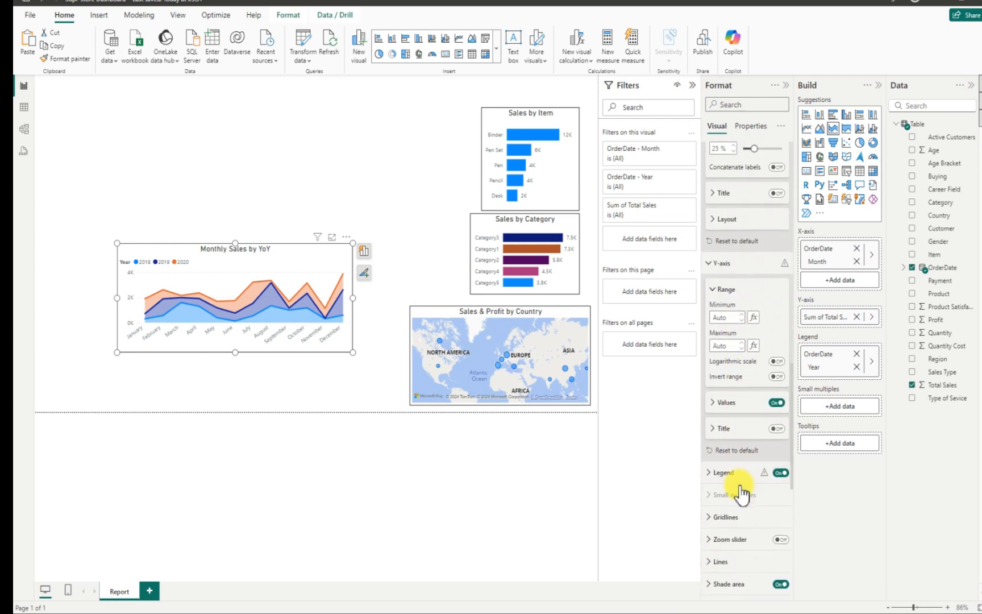
{"action": "left_click", "coordinate": [713, 406]}
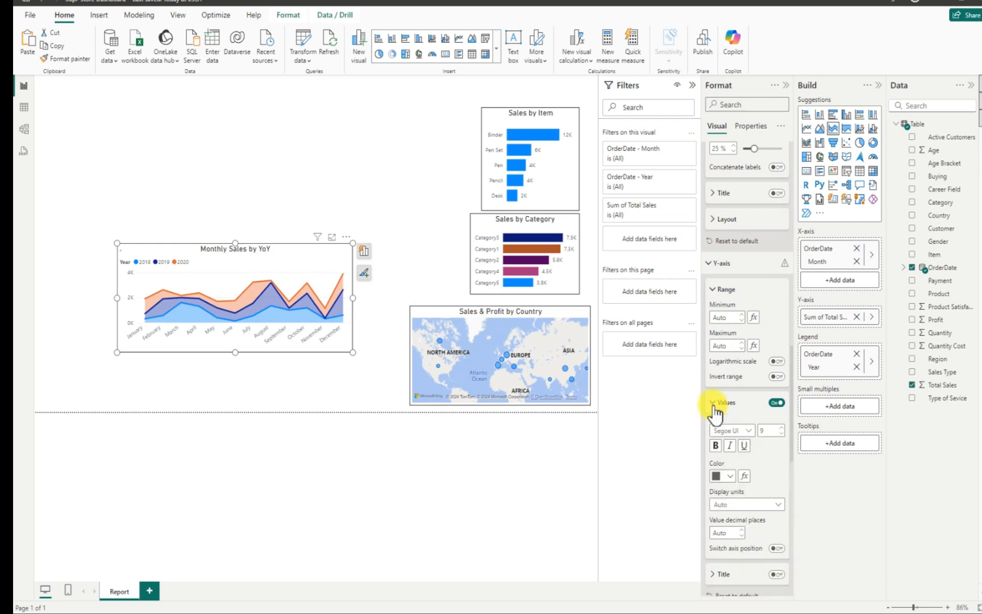
{"action": "left_click", "coordinate": [714, 403]}
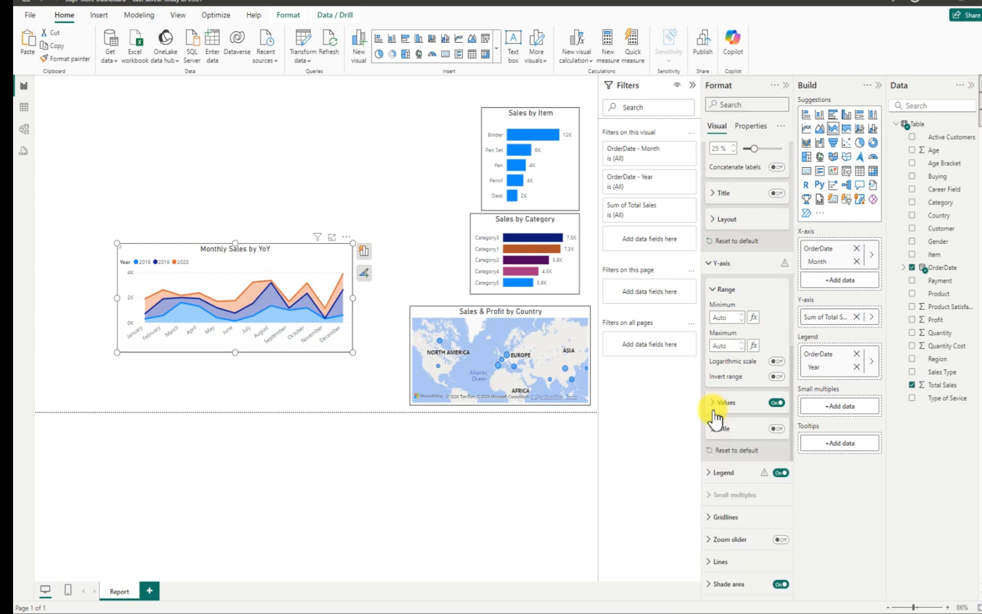
{"action": "left_click", "coordinate": [713, 473]}
{"action": "scroll", "coordinate": [751, 502], "scroll_direction": "down", "scroll_amount": 3}
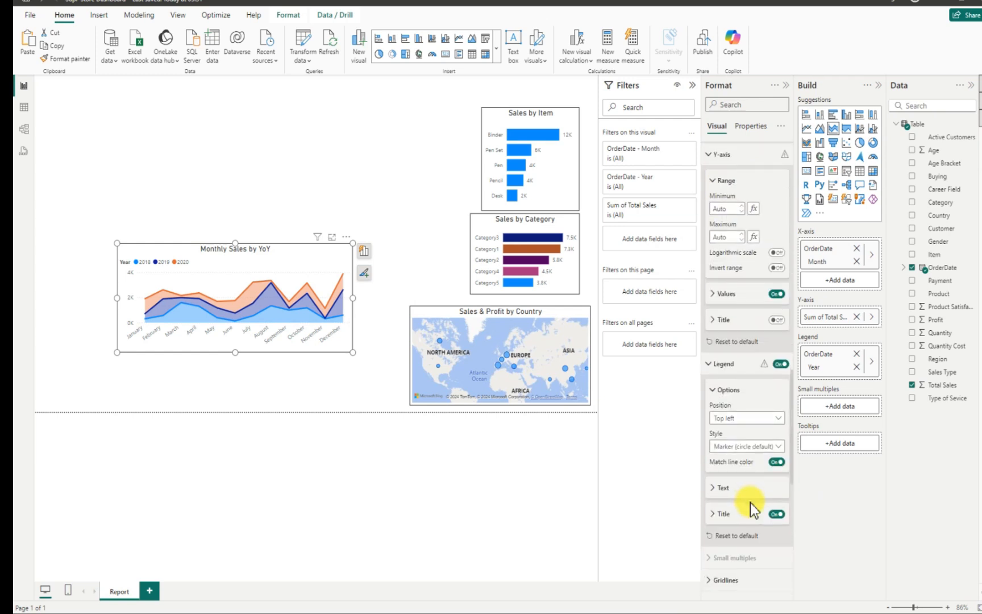
{"action": "left_click", "coordinate": [779, 514]}
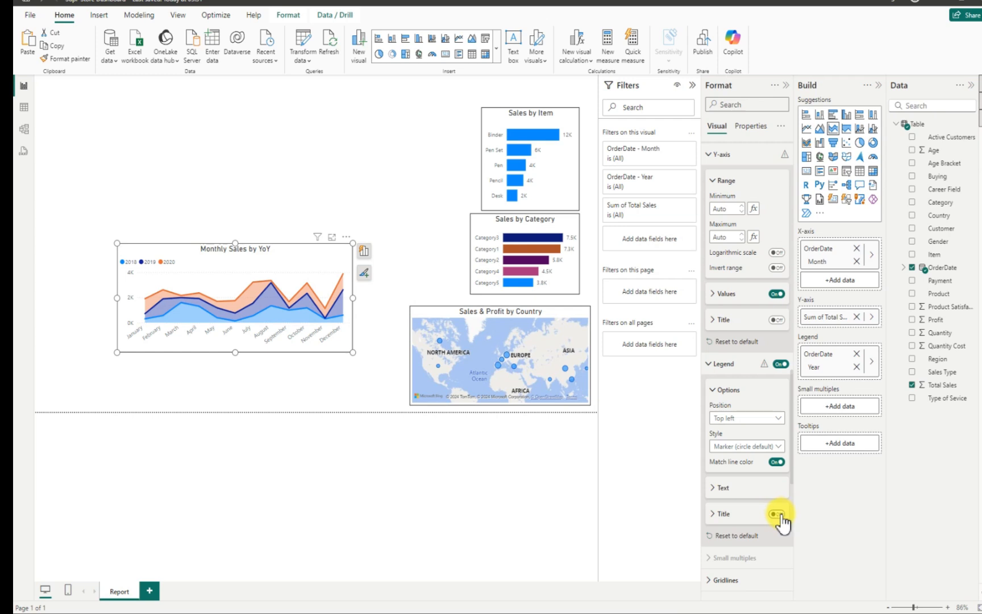
{"action": "scroll", "coordinate": [767, 537], "scroll_direction": "down", "scroll_amount": 5}
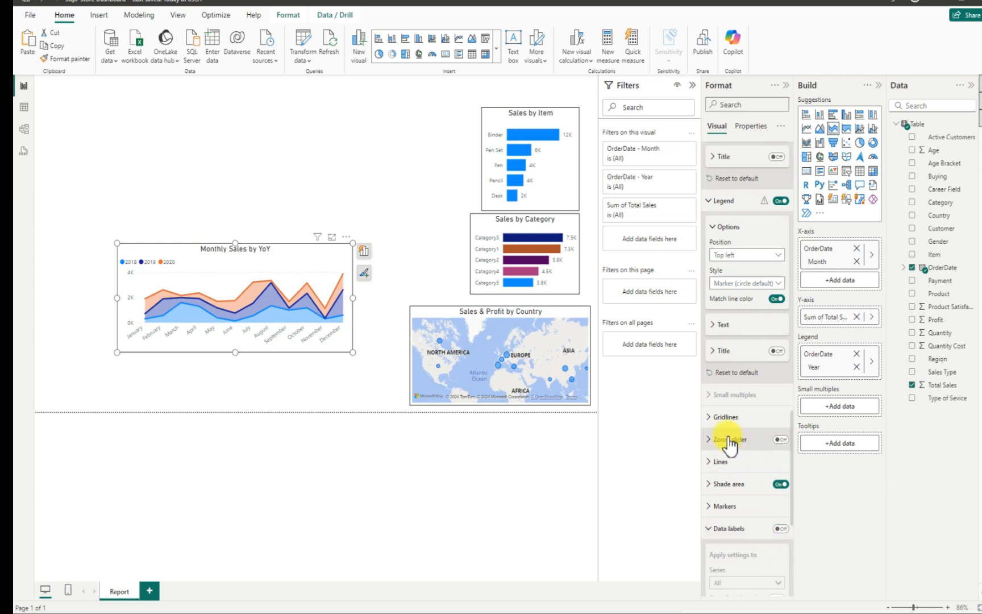
Turn off the horizontal gridlines of the Monthly Sales by YoY area chart
{"action": "left_click", "coordinate": [716, 419]}
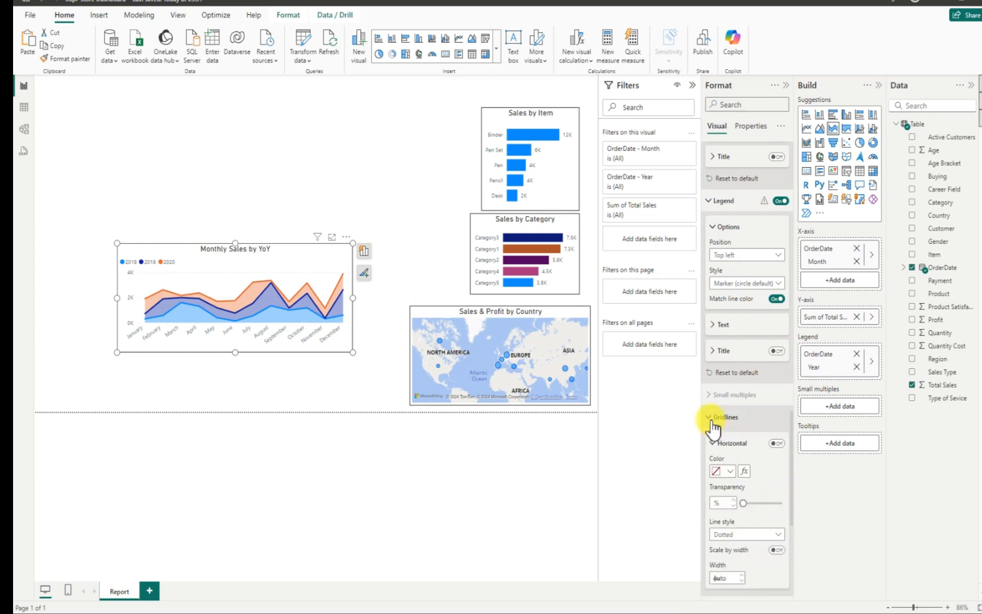
{"action": "left_click", "coordinate": [777, 444]}
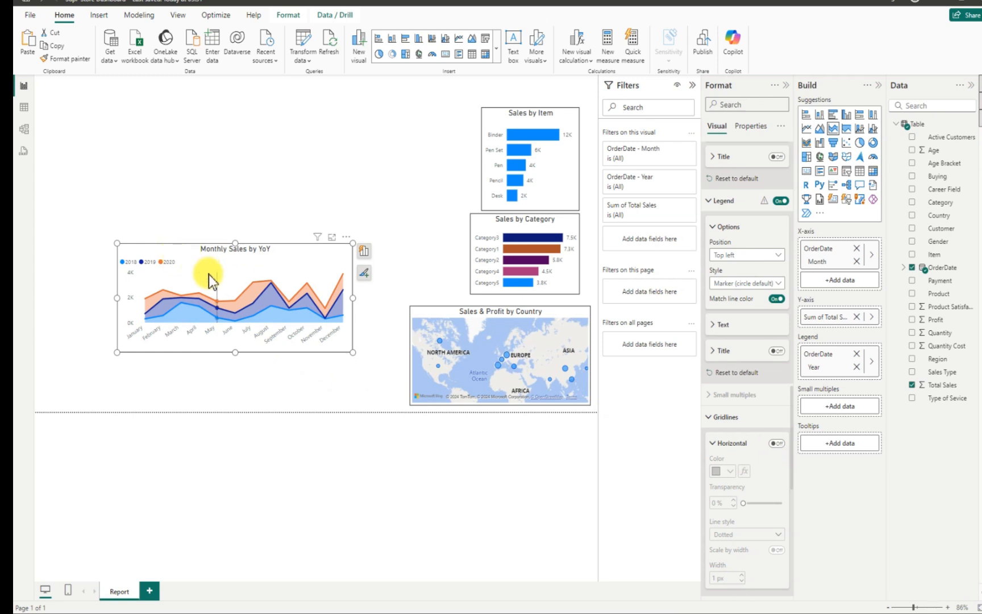
Duplicate the Monthly Sales by YoY area chart and arrange the two charts one above the other without overlap
{"action": "mouse_move", "coordinate": [208, 274]}
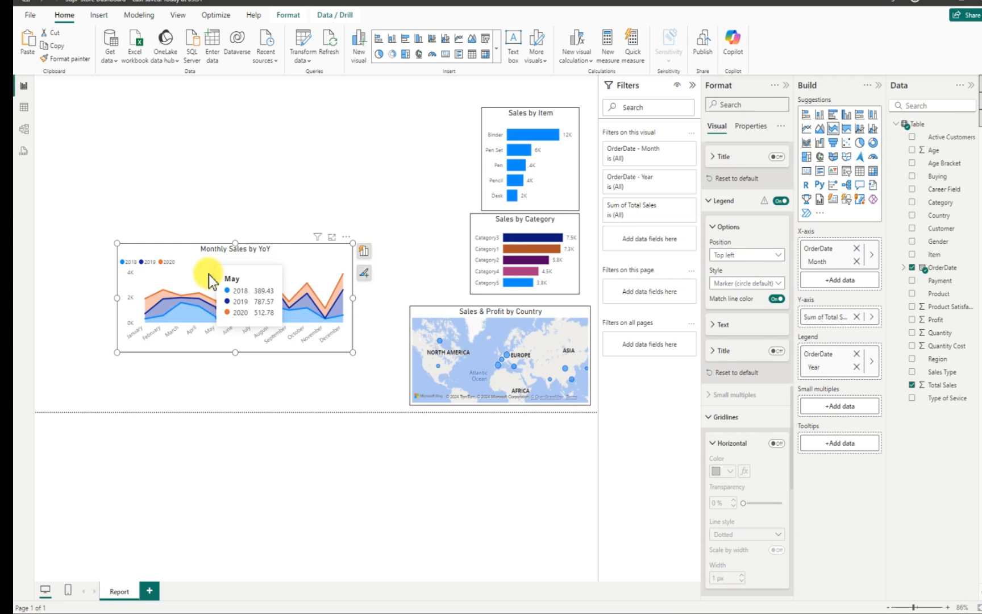
{"action": "key", "text": "ctrl+v"}
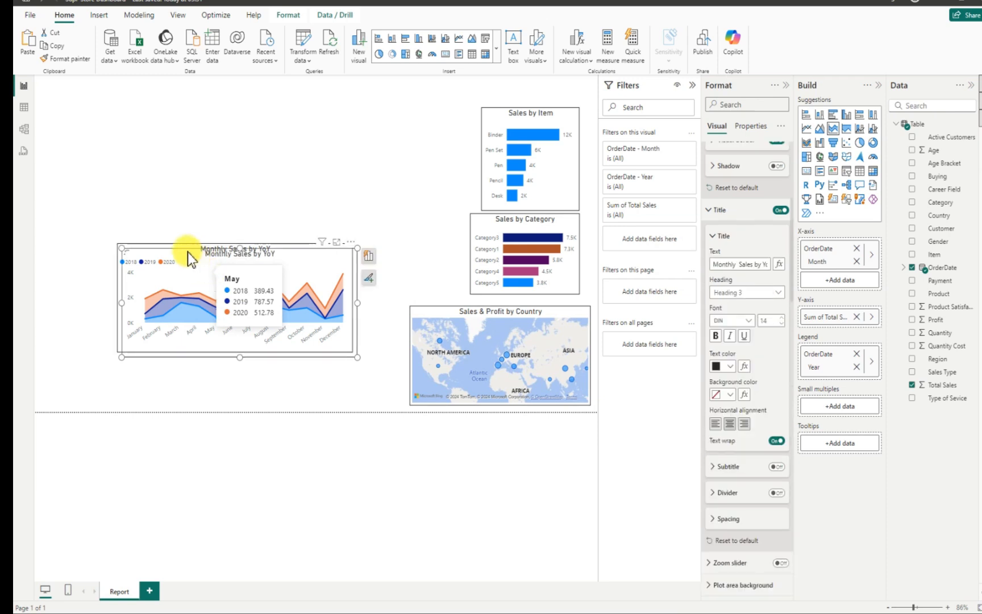
{"action": "left_click_drag", "start_coordinate": [104, 341], "coordinate": [162, 324]}
{"action": "left_click_drag", "start_coordinate": [192, 264], "coordinate": [237, 127]}
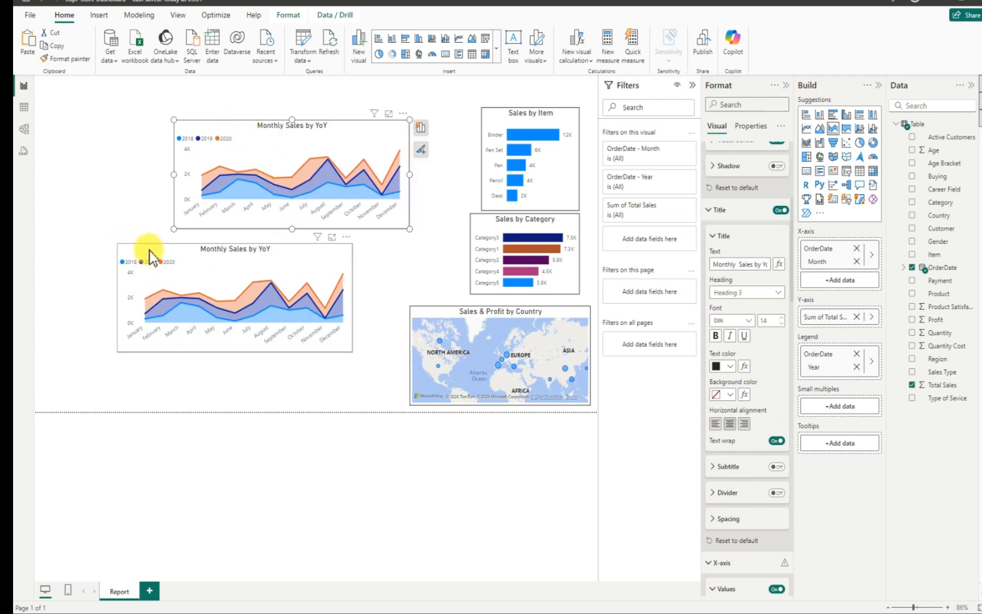
{"action": "left_click_drag", "start_coordinate": [292, 345], "coordinate": [192, 267]}
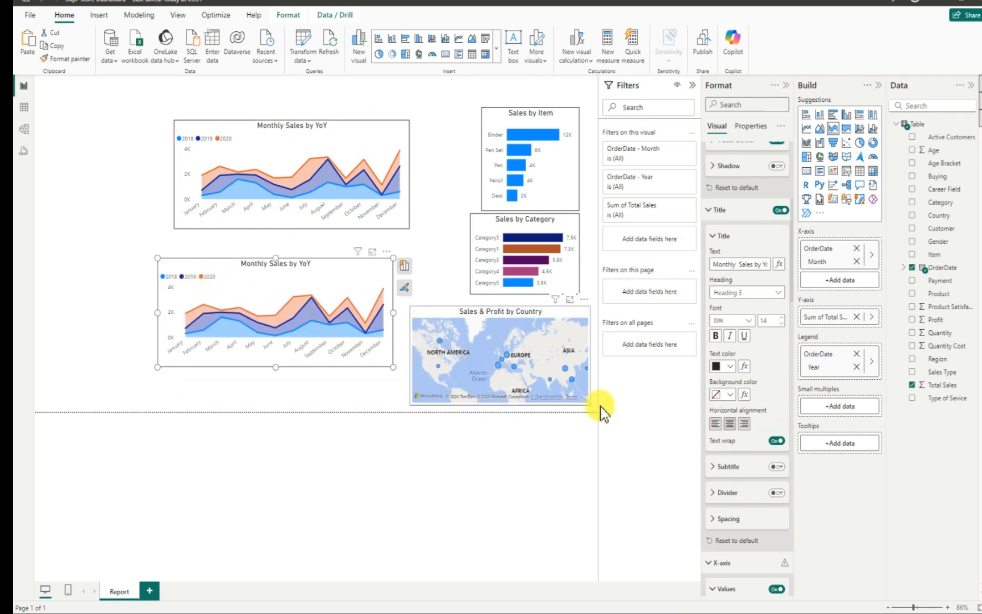
In the lower area chart, replace Total Sales with Profit on the Y-axis and change the title to "Monthly Profit by YoY"
{"action": "left_click", "coordinate": [912, 386]}
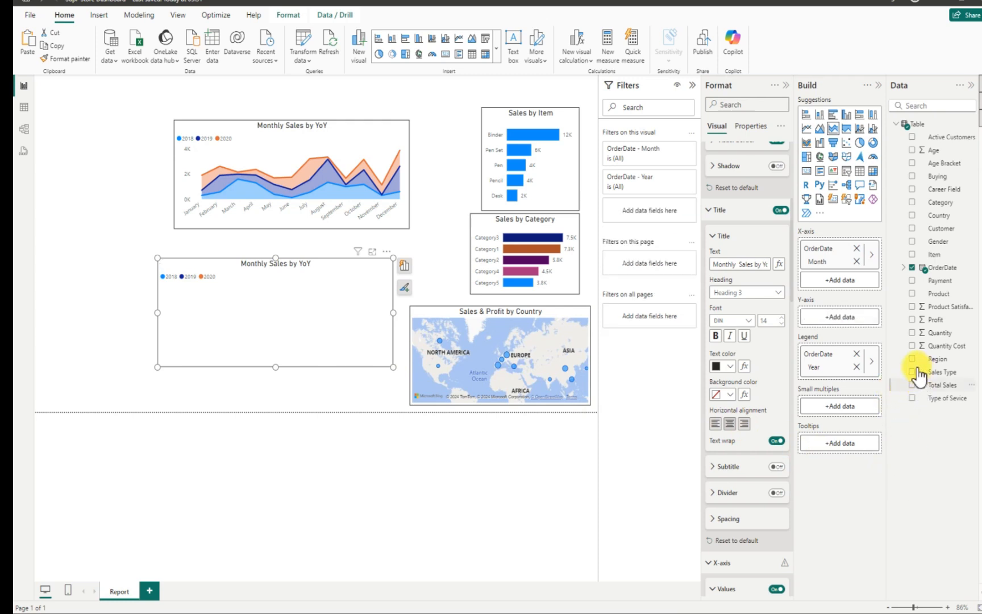
{"action": "left_click", "coordinate": [913, 320]}
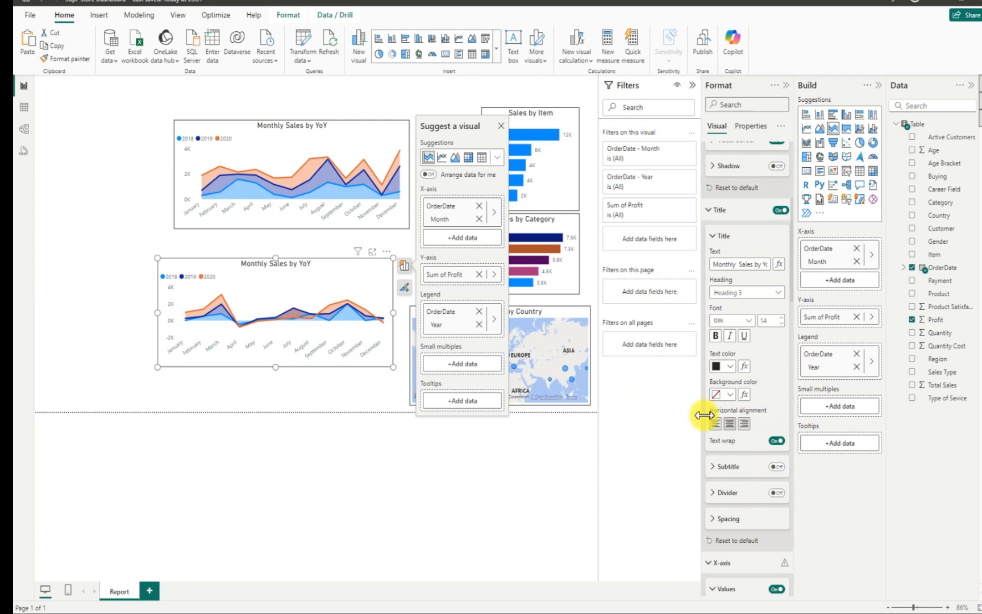
{"action": "left_click", "coordinate": [755, 265]}
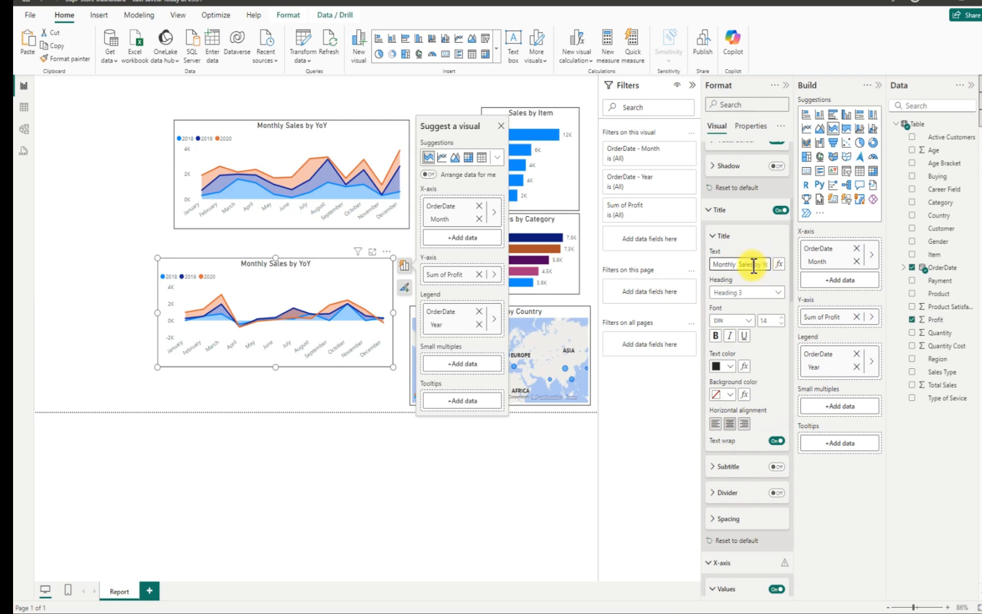
{"action": "key", "text": "BackSpace"}
{"action": "key", "text": "BackSpace"}
{"action": "key", "text": "BackSpace"}
{"action": "key", "text": "BackSpace"}
{"action": "key", "text": "BackSpace"}
{"action": "key", "text": "BackSpace"}
{"action": "type", "text": "Profit"}
{"action": "left_click", "coordinate": [140, 178]}
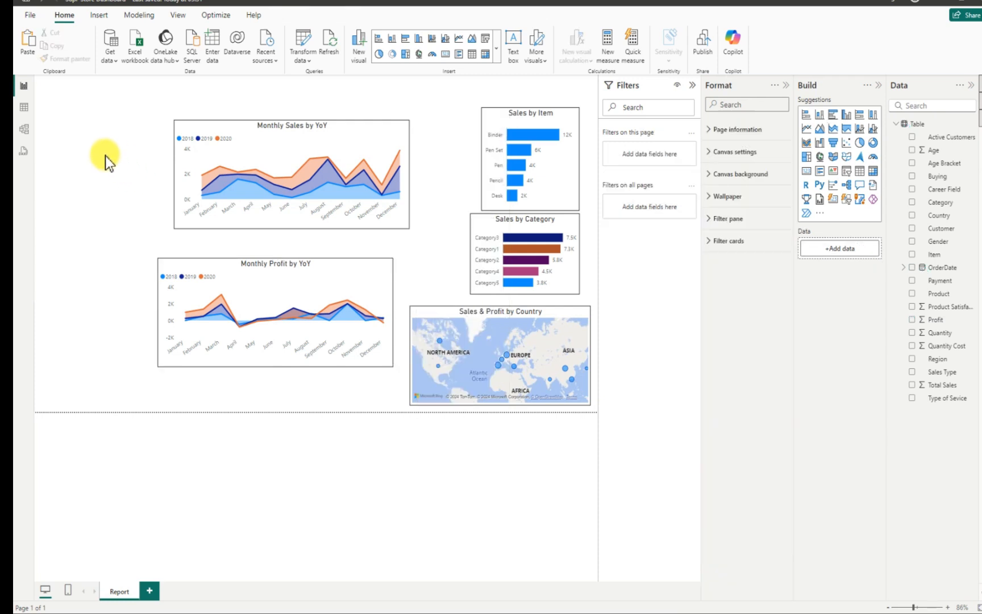
Save the report file
{"action": "left_click", "coordinate": [35, 18]}
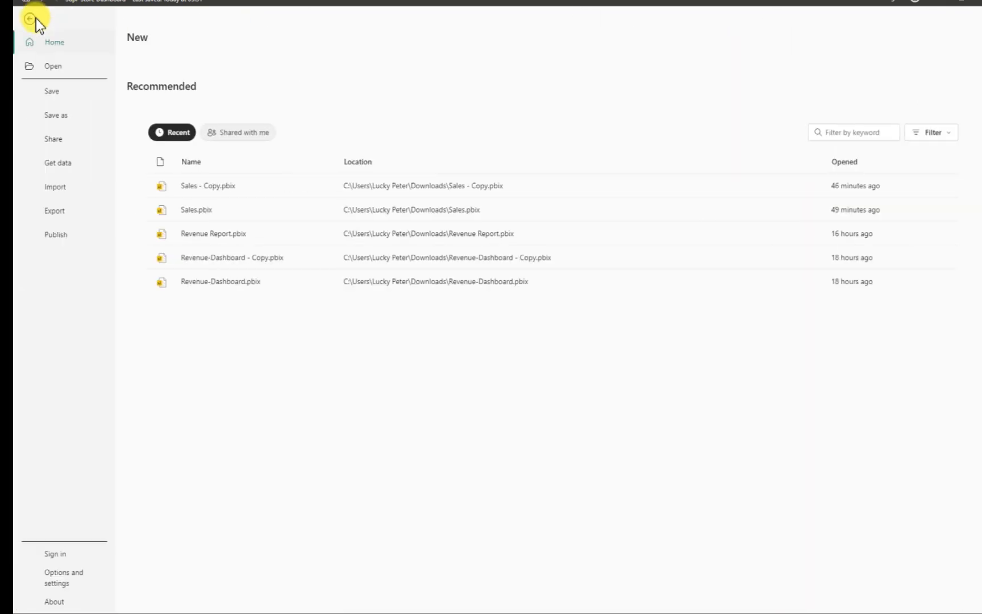
{"action": "left_click", "coordinate": [62, 95]}
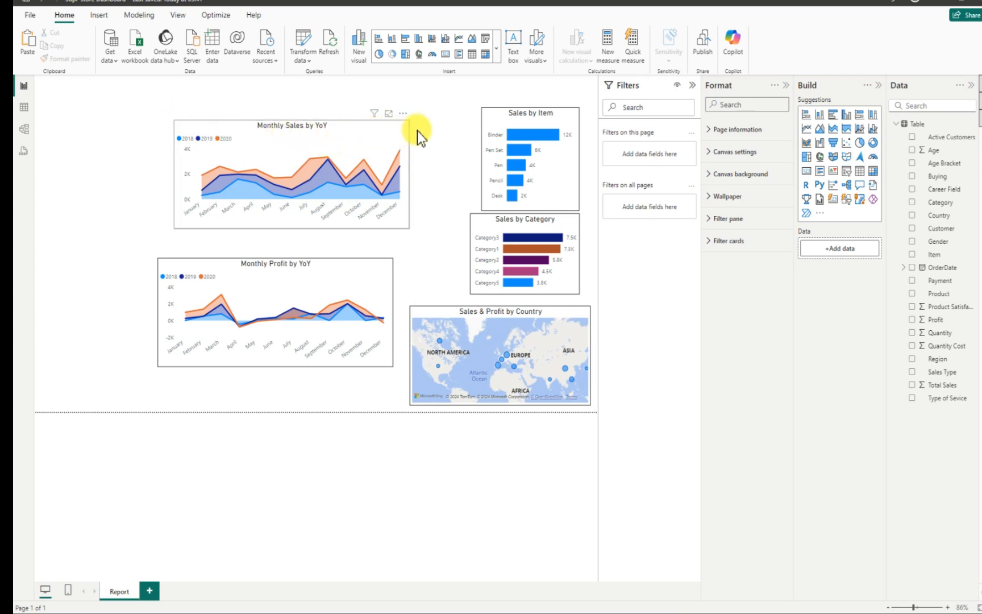
Move the Monthly Sales by YoY chart beside the bar charts and the Monthly Profit by YoY chart closer beneath it
{"action": "mouse_move", "coordinate": [431, 129]}
{"action": "left_mouse_down"}
{"action": "mouse_move", "coordinate": [458, 135]}
{"action": "mouse_move", "coordinate": [321, 129]}
{"action": "mouse_move", "coordinate": [420, 124]}
{"action": "left_mouse_up"}
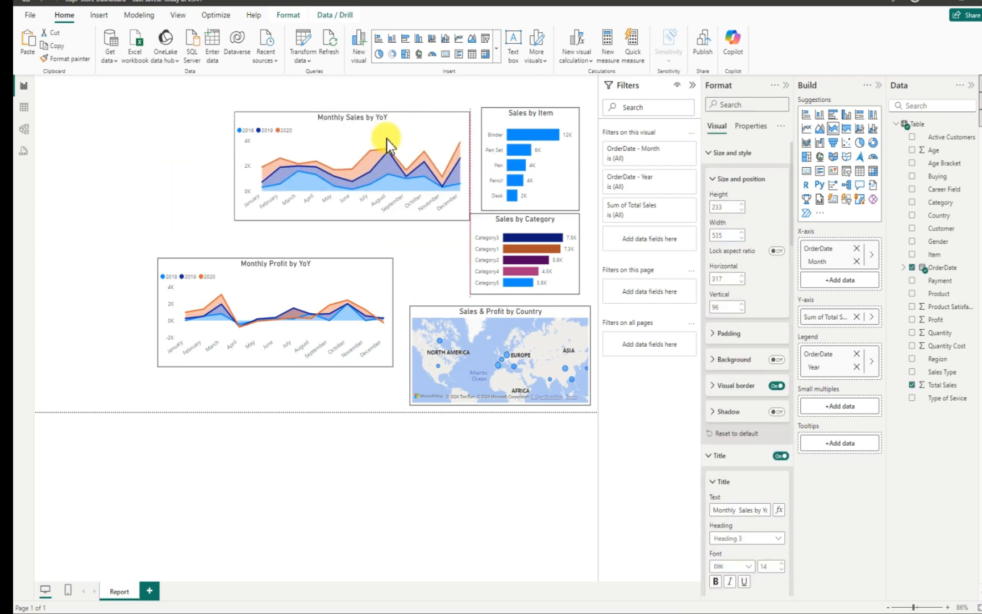
{"action": "left_click", "coordinate": [204, 228]}
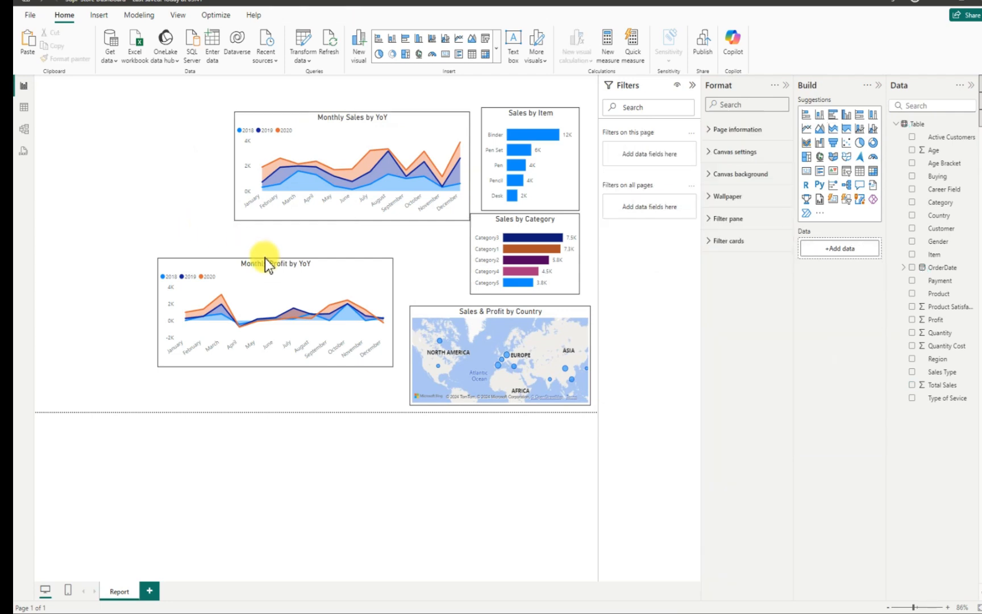
{"action": "left_click", "coordinate": [327, 270]}
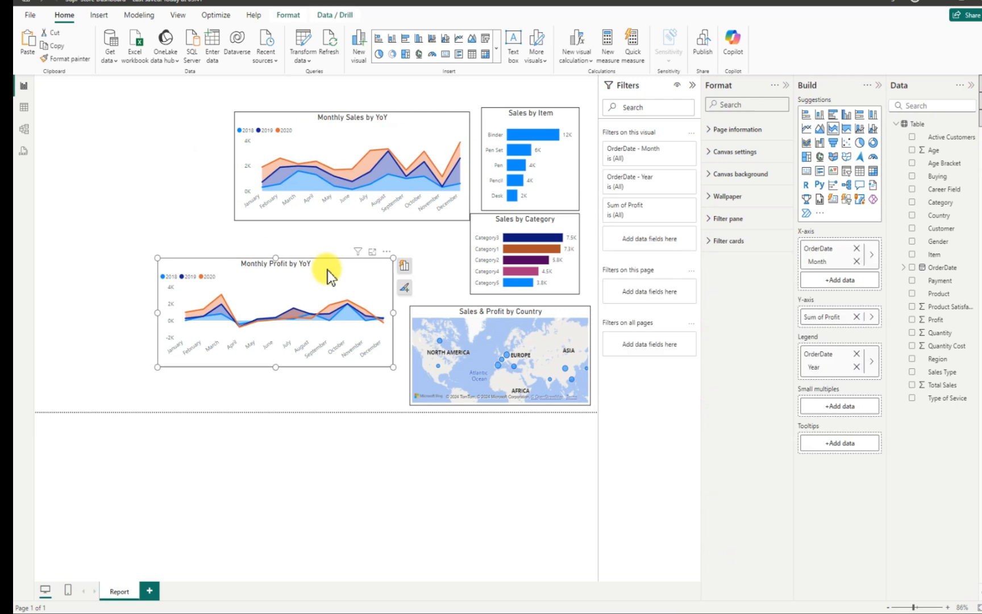
{"action": "left_click_drag", "start_coordinate": [391, 246], "coordinate": [406, 242]}
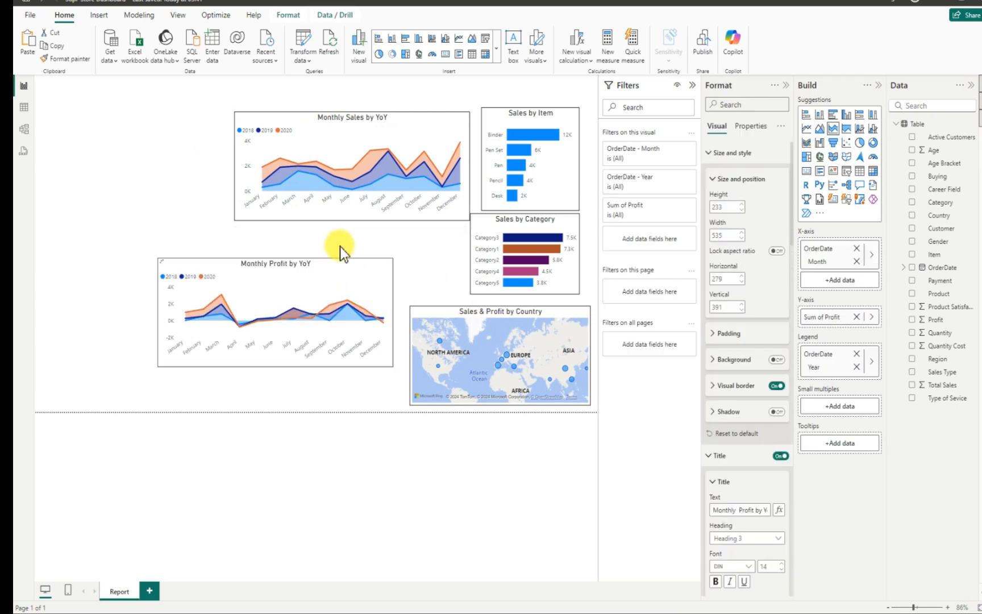
Add a donut chart beside the Monthly Sales by YoY chart, at the canvas edge, sized about 299 wide by 202 high
{"action": "left_click", "coordinate": [183, 193]}
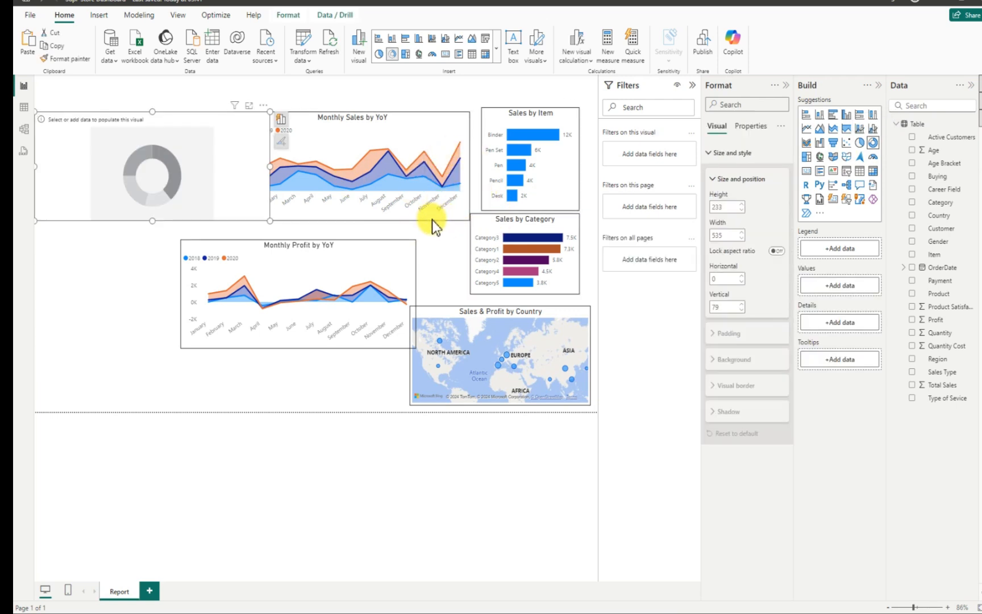
{"action": "left_click_drag", "start_coordinate": [180, 119], "coordinate": [71, 140]}
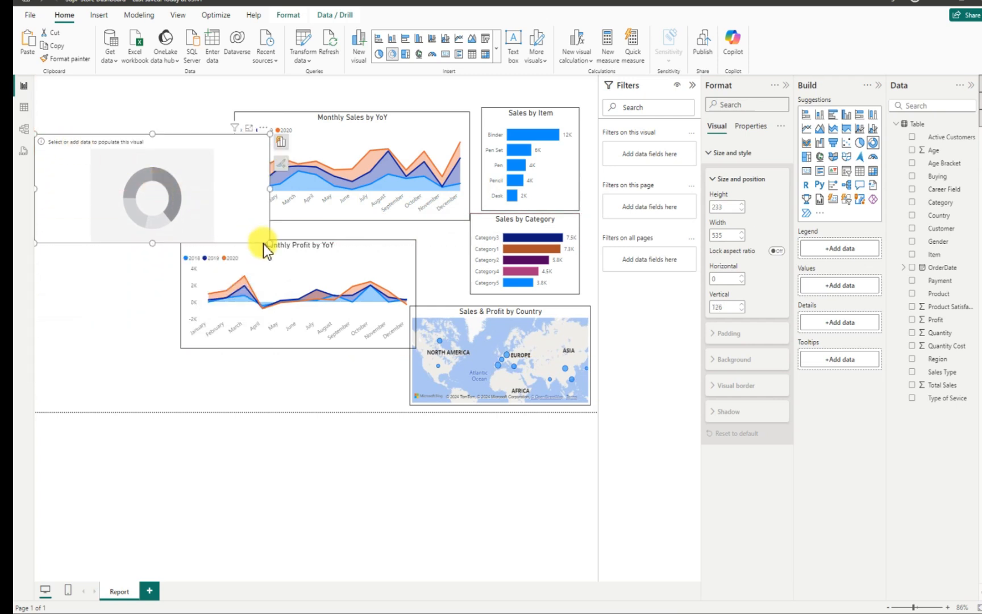
{"action": "left_click_drag", "start_coordinate": [267, 242], "coordinate": [165, 229]}
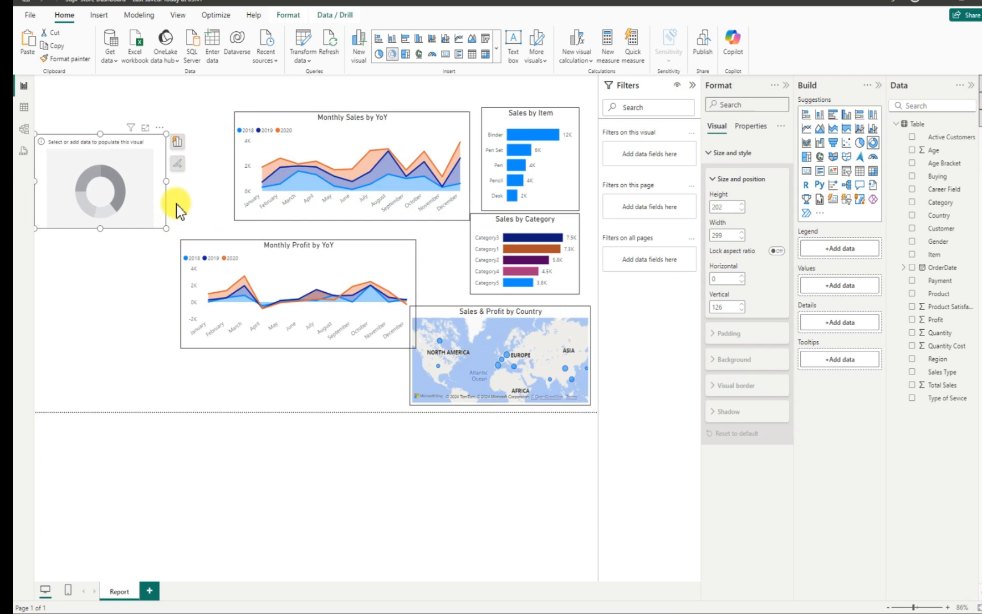
Plot Total Sales with Product as legend in the donut chart and enlarge its height to about 256
{"action": "left_click", "coordinate": [912, 387]}
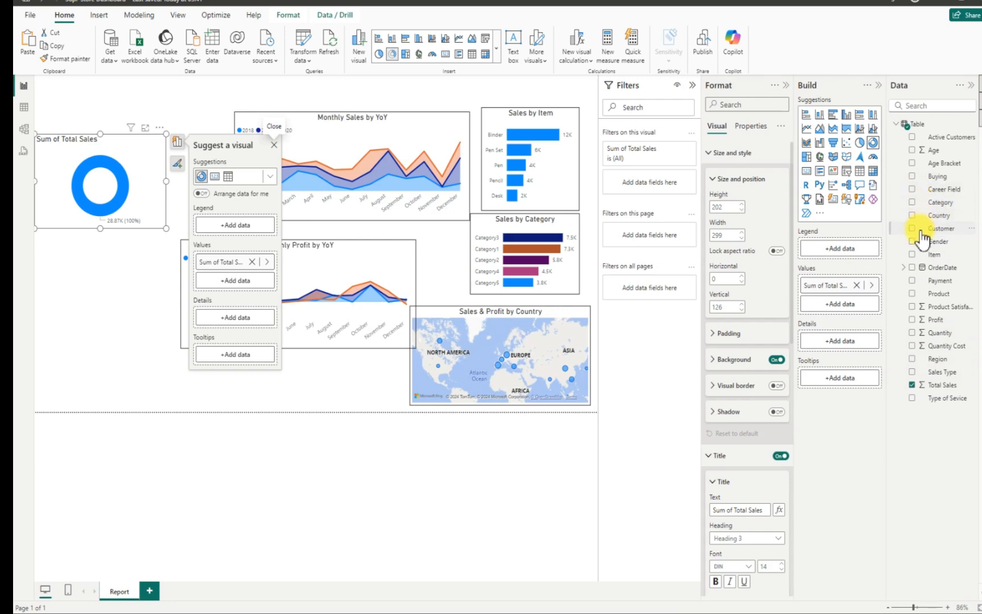
{"action": "left_click", "coordinate": [912, 294]}
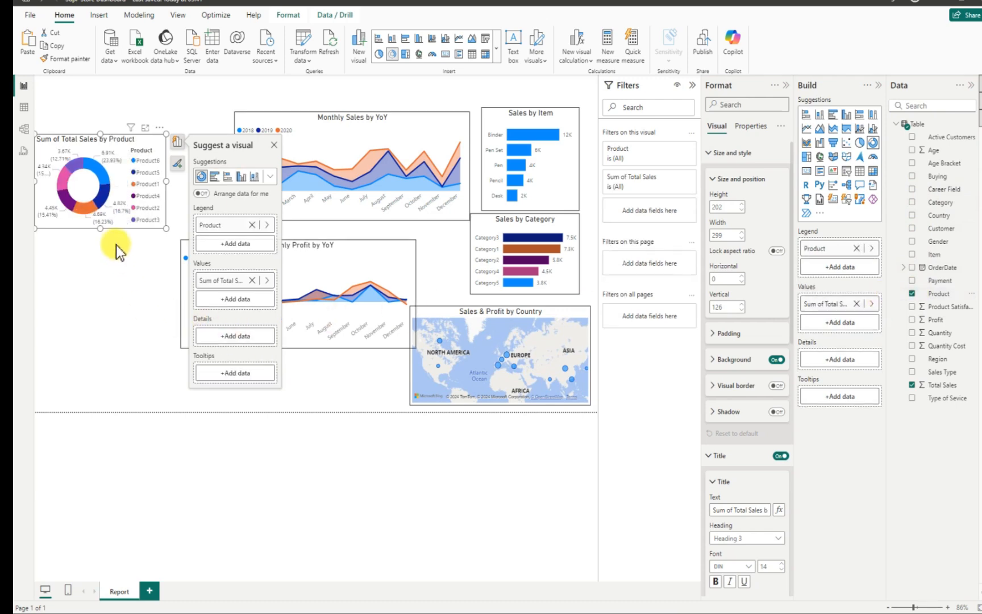
{"action": "left_click_drag", "start_coordinate": [94, 232], "coordinate": [93, 254]}
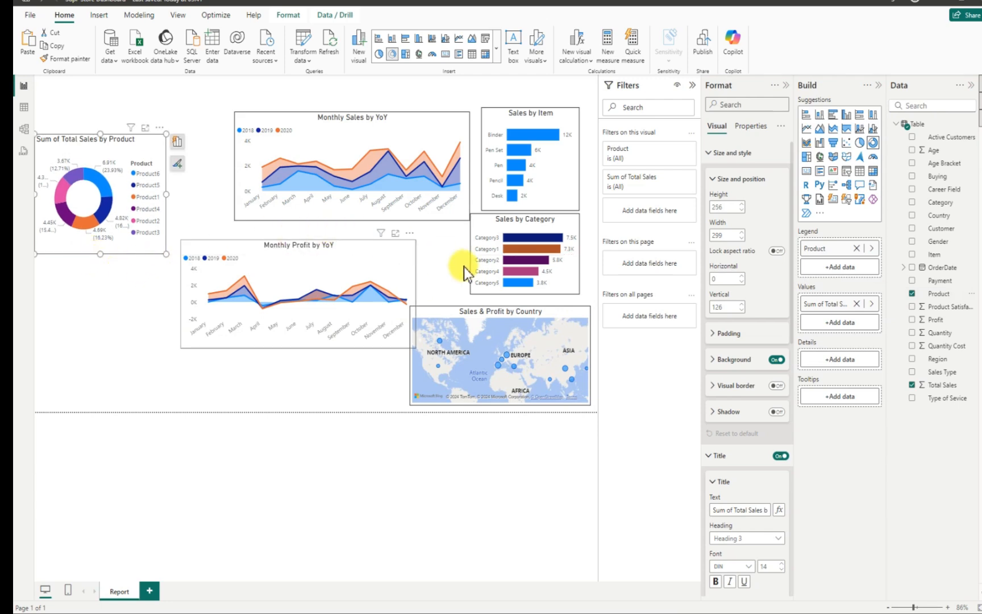
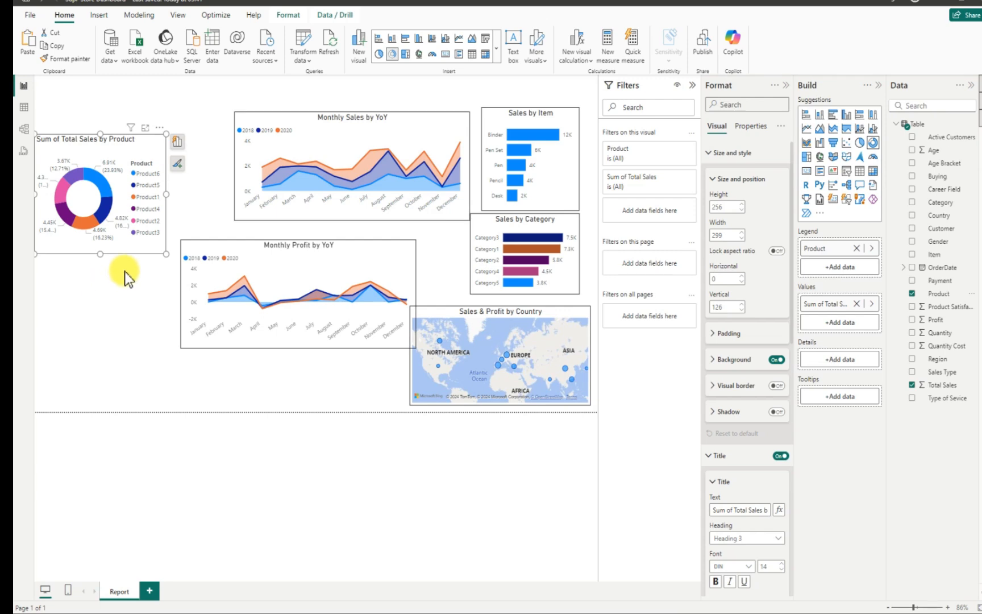
Turn off the donut chart's background and turn on its visual border
{"action": "left_click", "coordinate": [777, 359]}
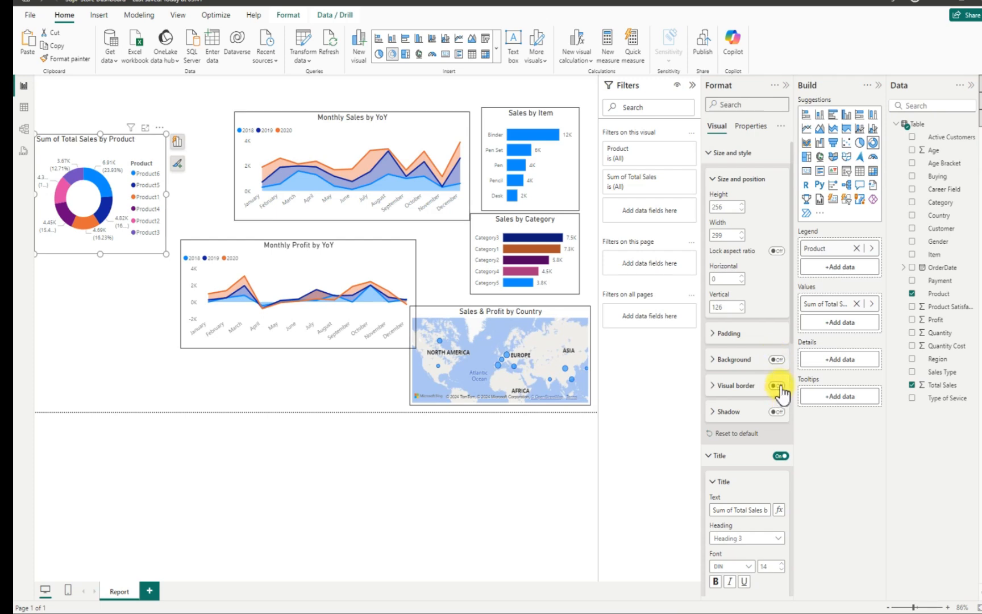
{"action": "left_click", "coordinate": [778, 386]}
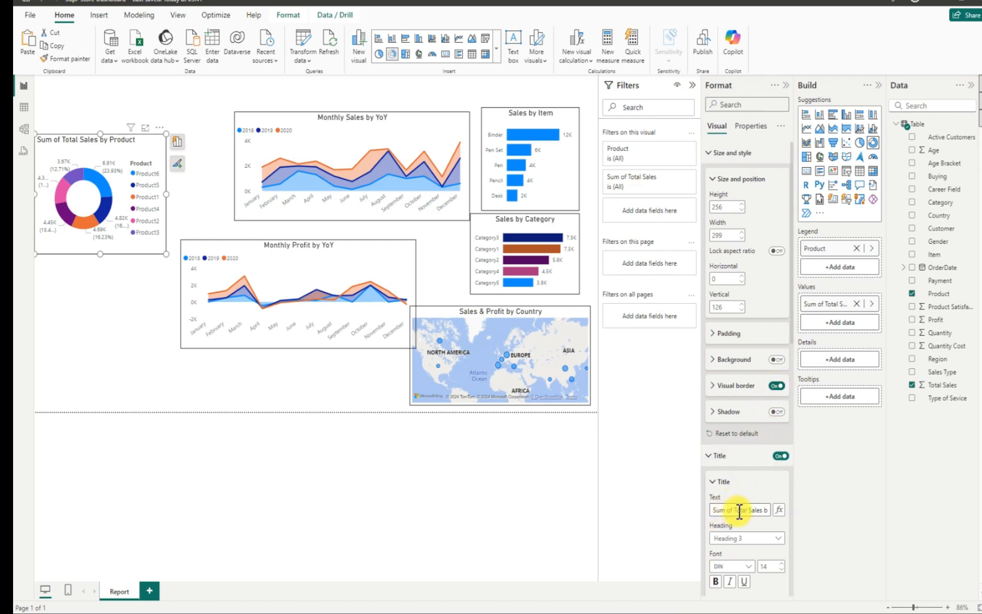
Shorten the donut chart's title to "Sales by Product" and center it horizontally
{"action": "left_click_drag", "start_coordinate": [751, 508], "coordinate": [720, 509]}
{"action": "key", "text": "BackSpace"}
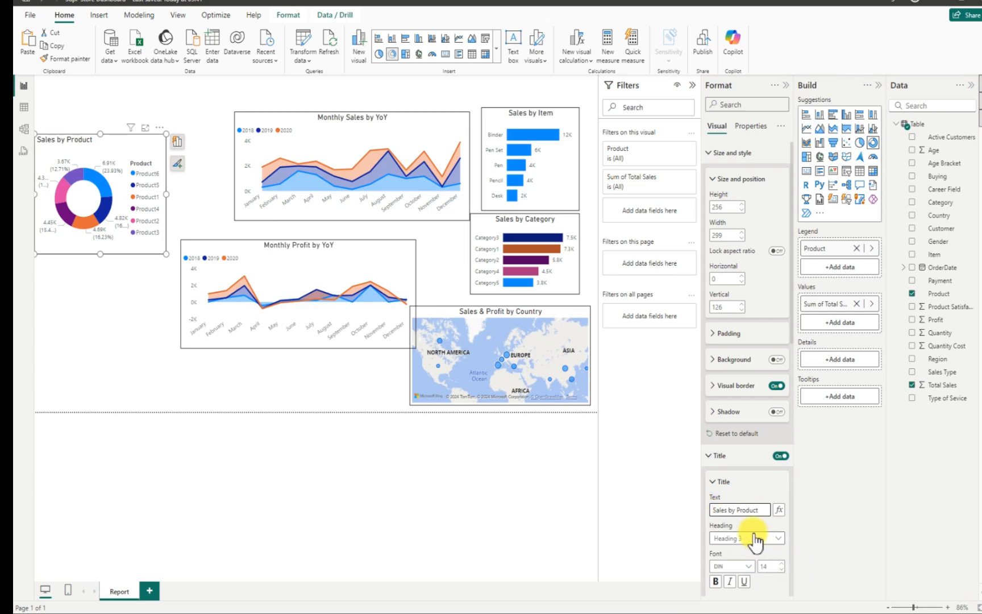
{"action": "scroll", "coordinate": [753, 542], "scroll_direction": "down", "scroll_amount": 3}
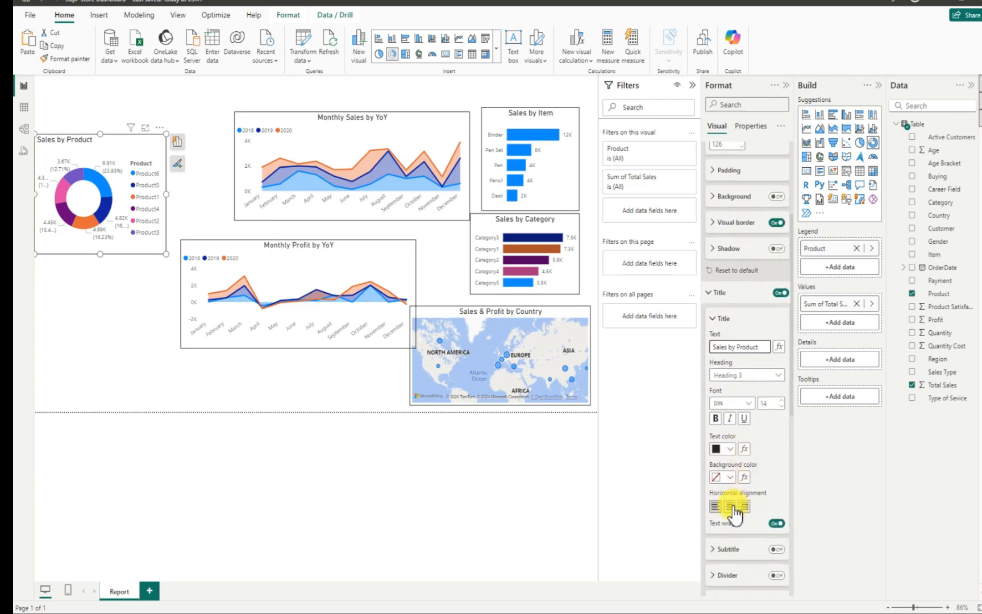
{"action": "left_click", "coordinate": [732, 506]}
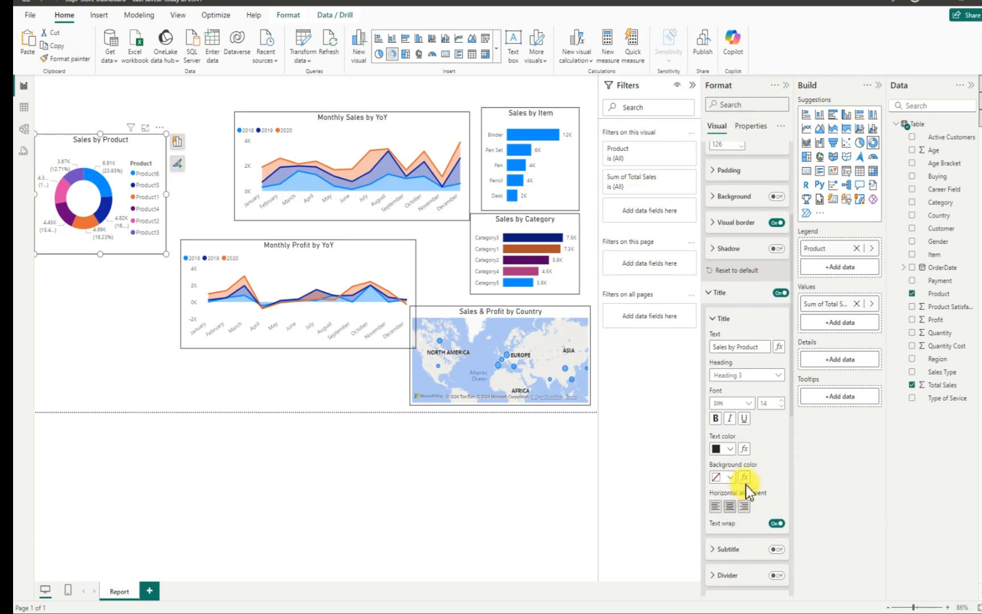
Hide the donut chart's legend and set its detail label contents to "Category, percent of total"
{"action": "scroll", "coordinate": [746, 484], "scroll_direction": "down", "scroll_amount": 3}
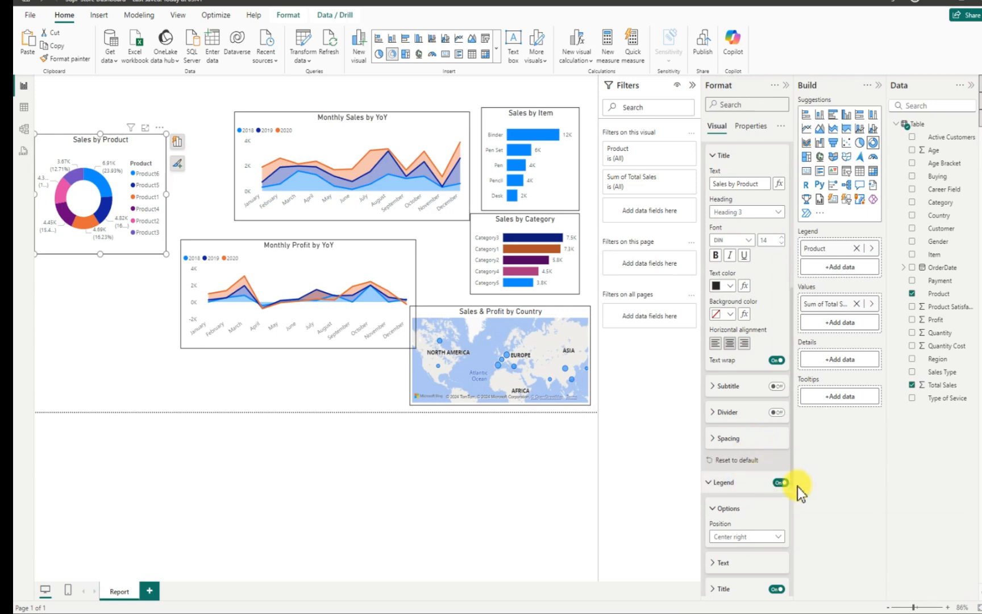
{"action": "left_click", "coordinate": [780, 483]}
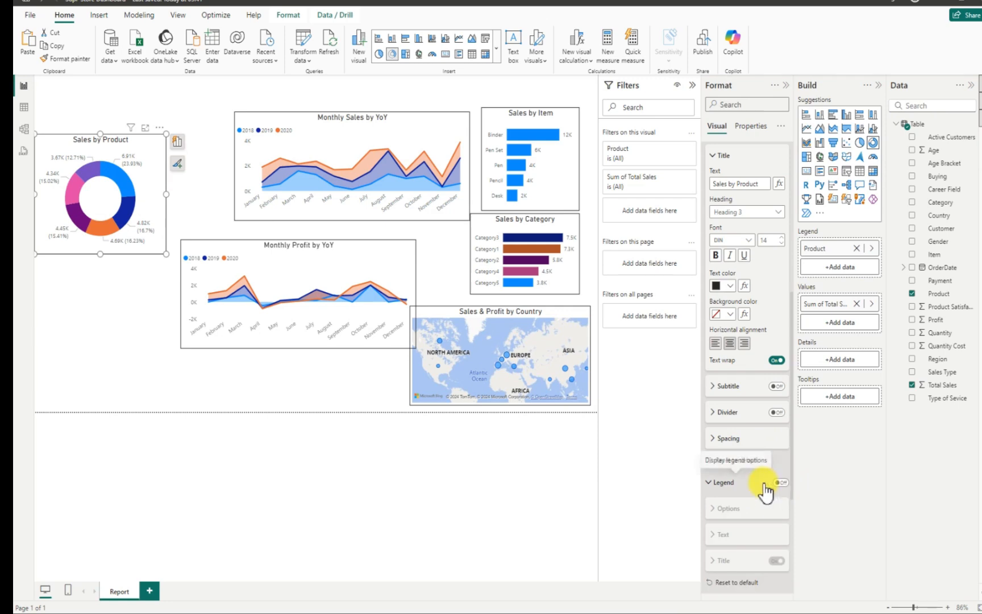
{"action": "scroll", "coordinate": [763, 484], "scroll_direction": "down", "scroll_amount": 5}
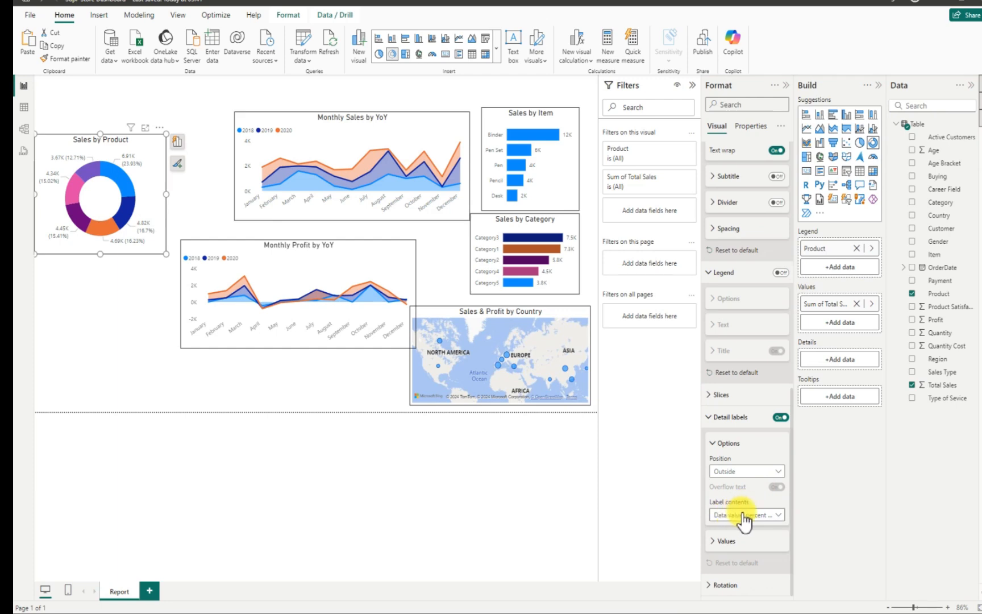
{"action": "left_click", "coordinate": [781, 518]}
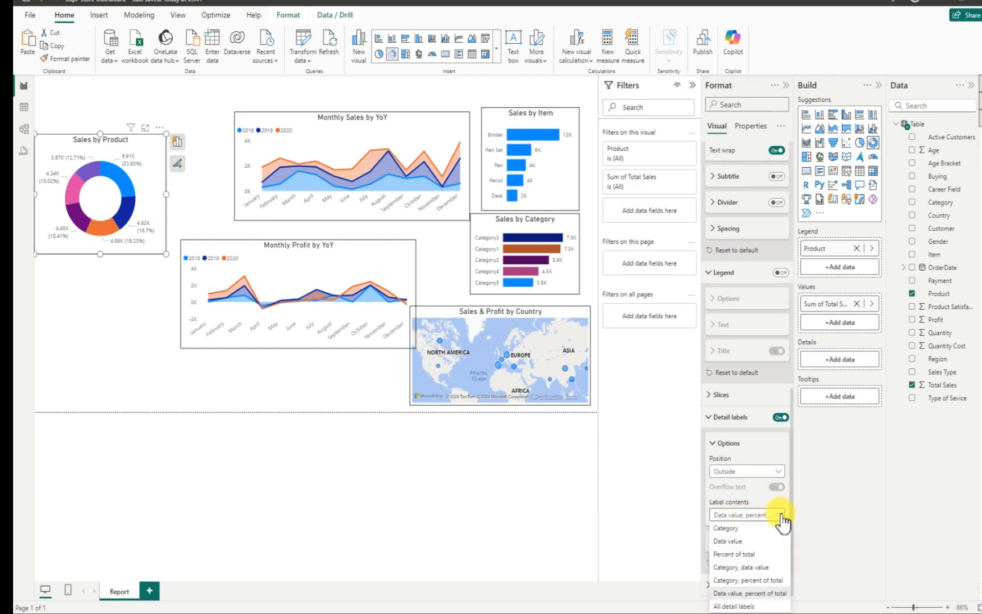
{"action": "left_click", "coordinate": [760, 585]}
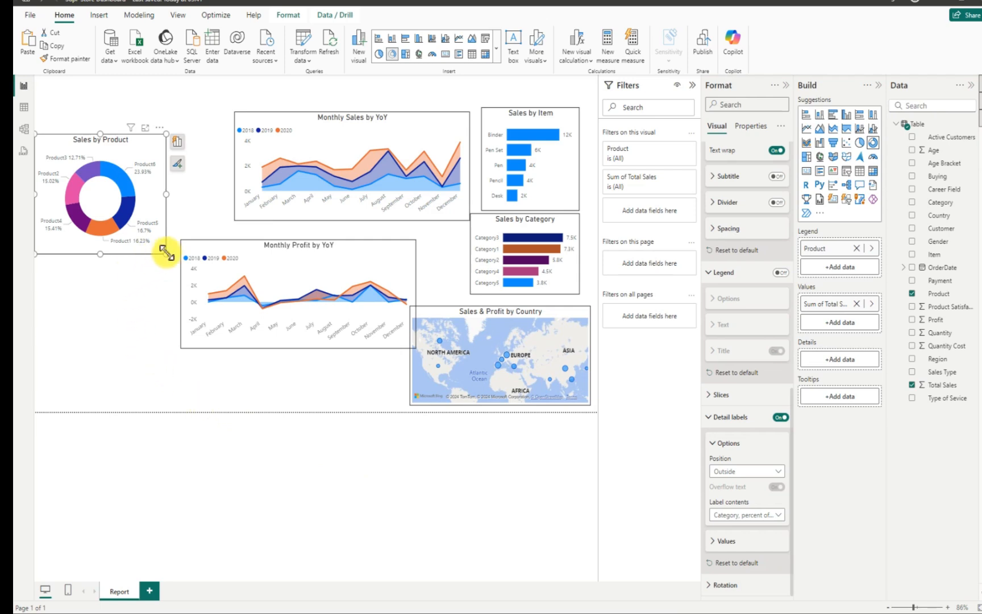
Shrink the Sales by Product donut chart slightly from its lower corner
{"action": "left_click_drag", "start_coordinate": [167, 250], "coordinate": [166, 248]}
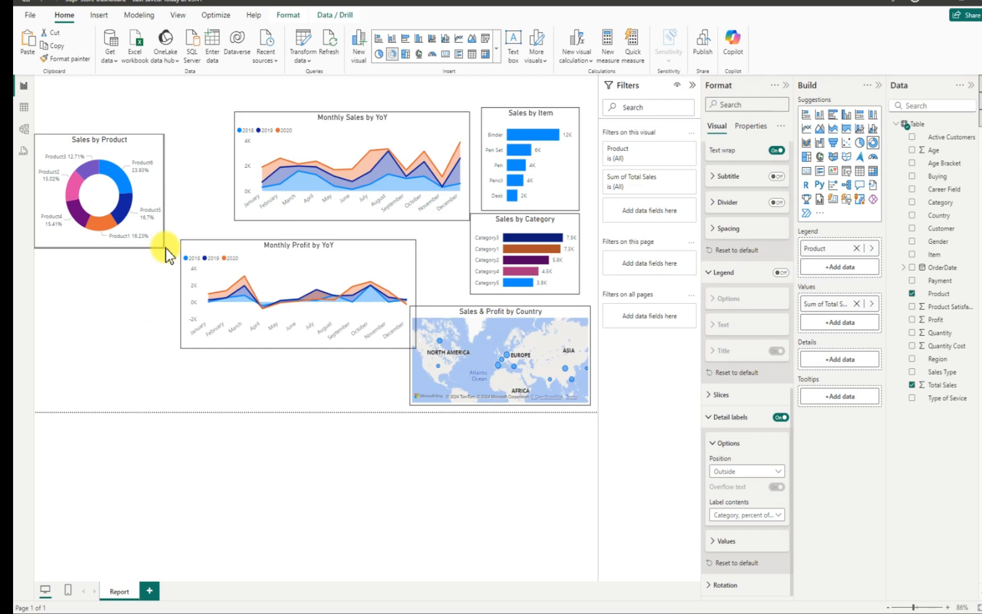
{"action": "left_click", "coordinate": [114, 207]}
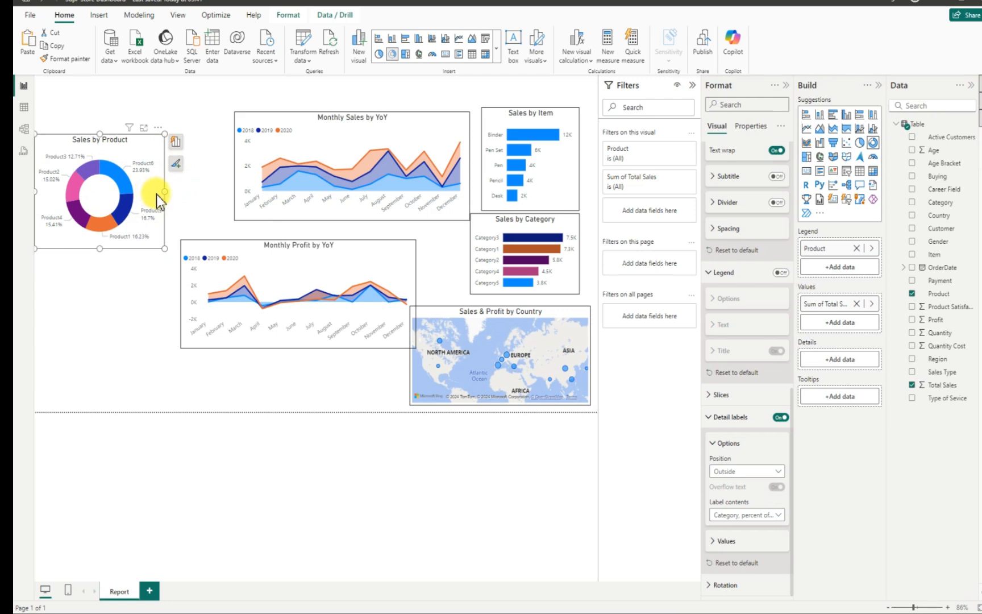
Duplicate the Sales by Product donut chart below the original and replace the copy's Product legend field with Payment
{"action": "key", "text": "ctrl+v"}
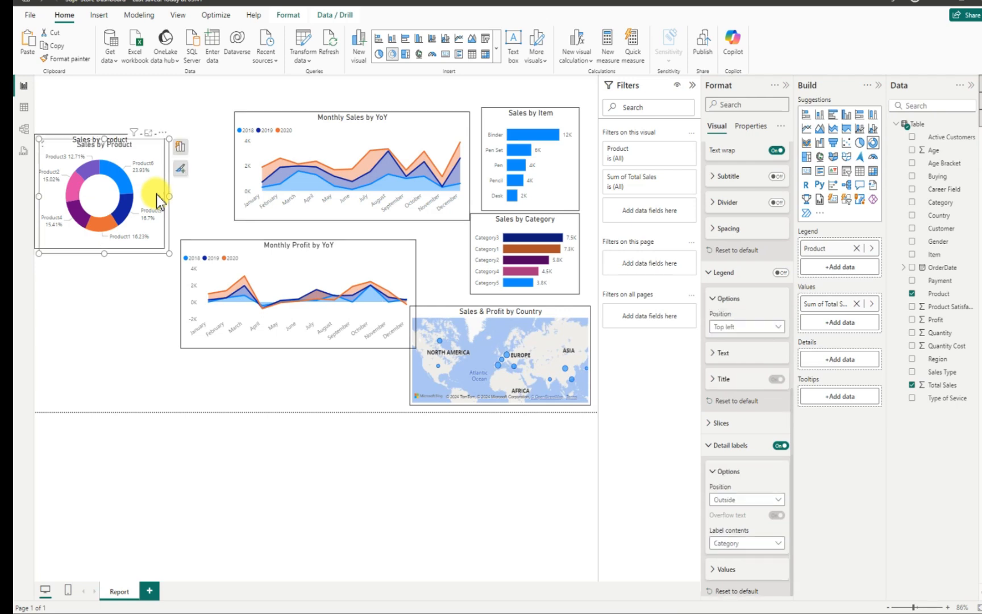
{"action": "left_click_drag", "start_coordinate": [160, 221], "coordinate": [143, 346]}
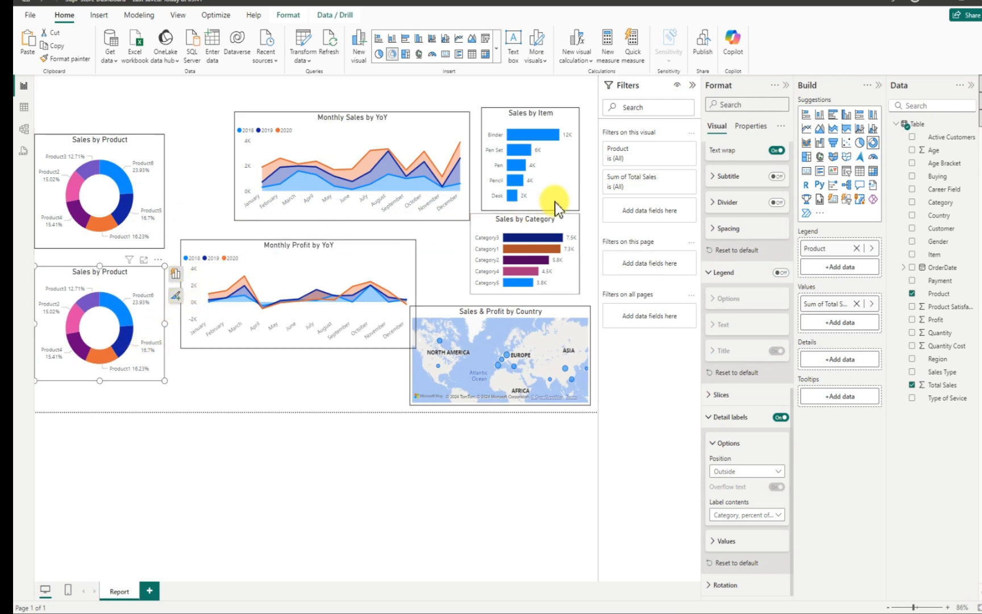
{"action": "left_click", "coordinate": [912, 293]}
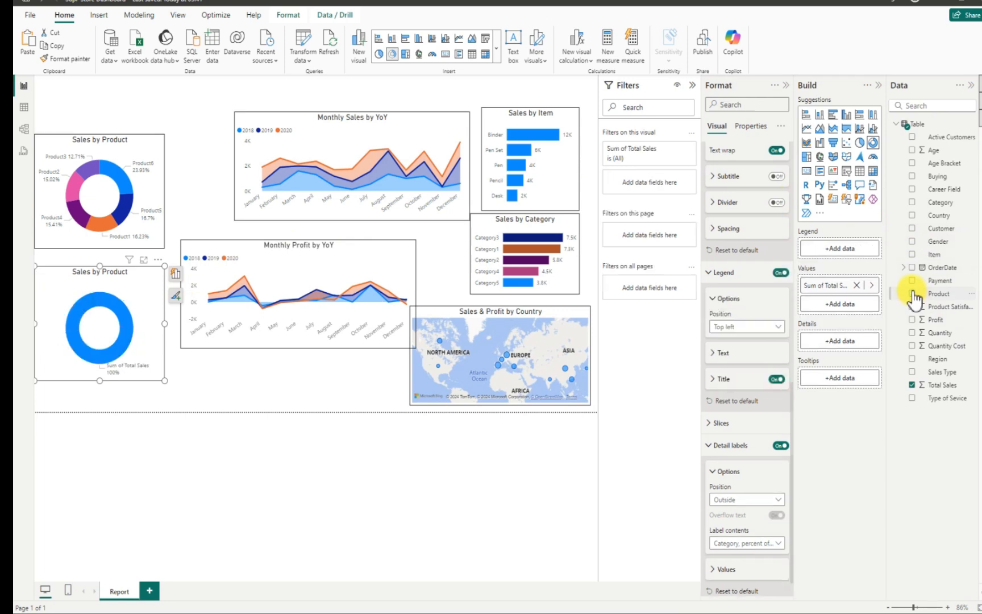
{"action": "left_click", "coordinate": [912, 280]}
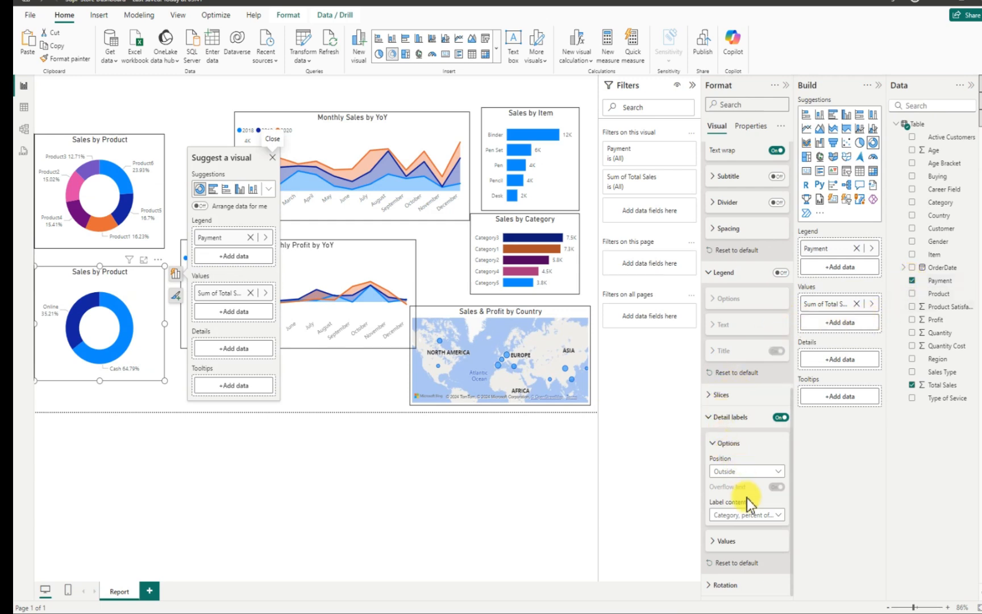
Change the copied donut chart's title to "Sales by Payment"
{"action": "scroll", "coordinate": [744, 443], "scroll_direction": "up", "scroll_amount": 10}
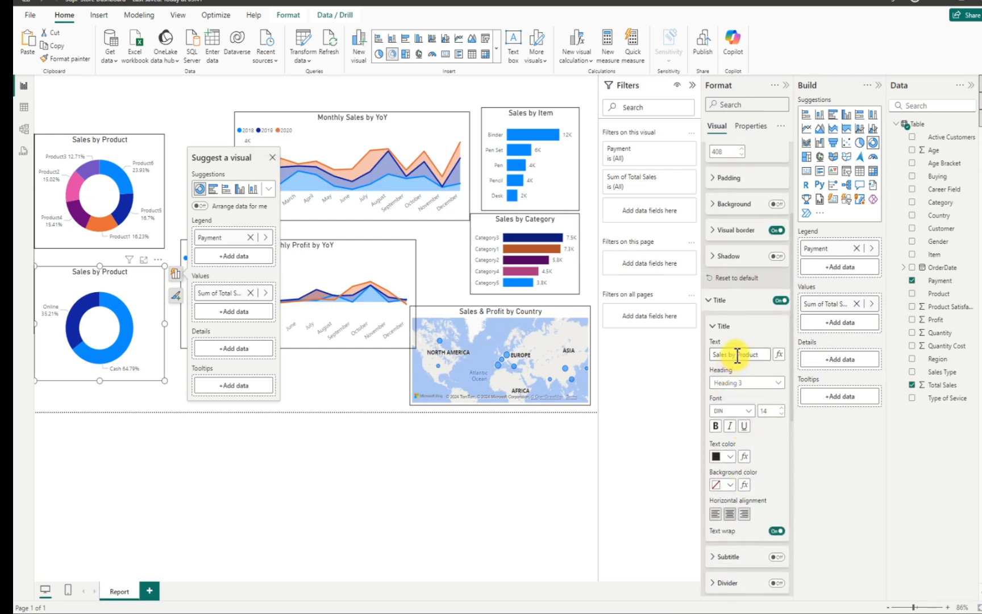
{"action": "left_click_drag", "start_coordinate": [737, 355], "coordinate": [762, 353]}
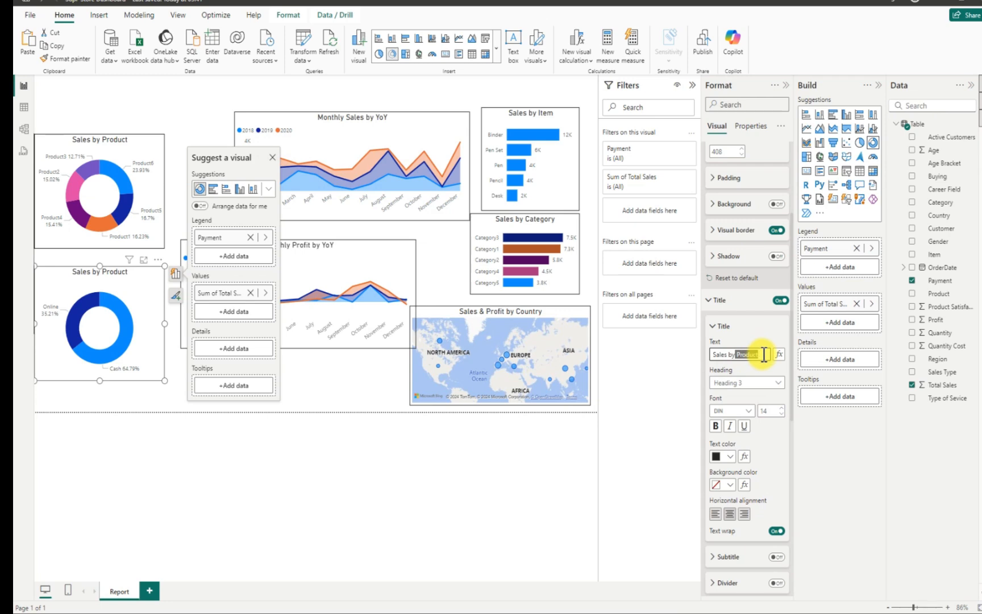
{"action": "key", "text": "BackSpace"}
{"action": "type", "text": "Payment"}
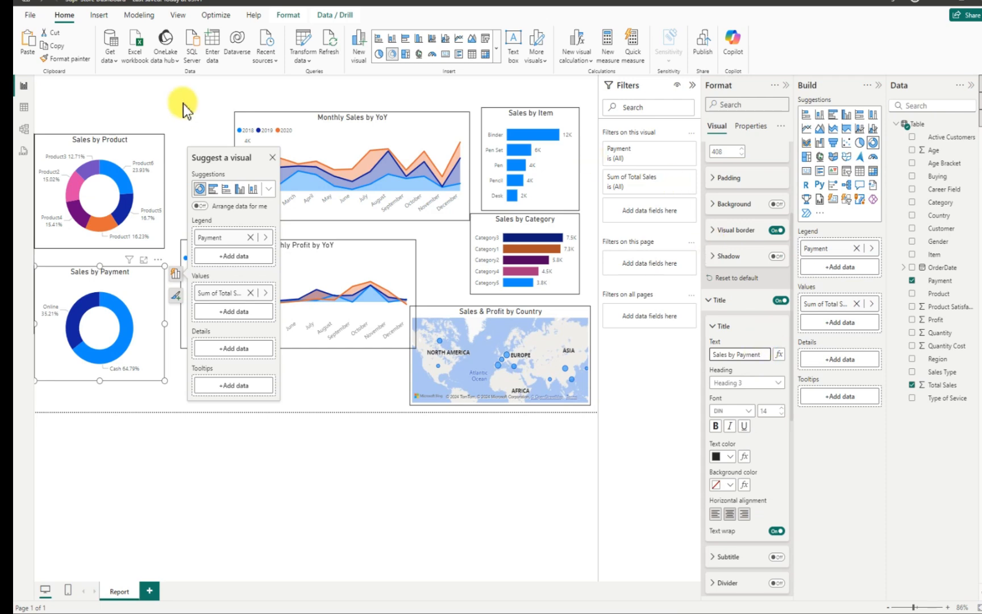
Save the report and deselect the donut chart
{"action": "left_click", "coordinate": [27, 17]}
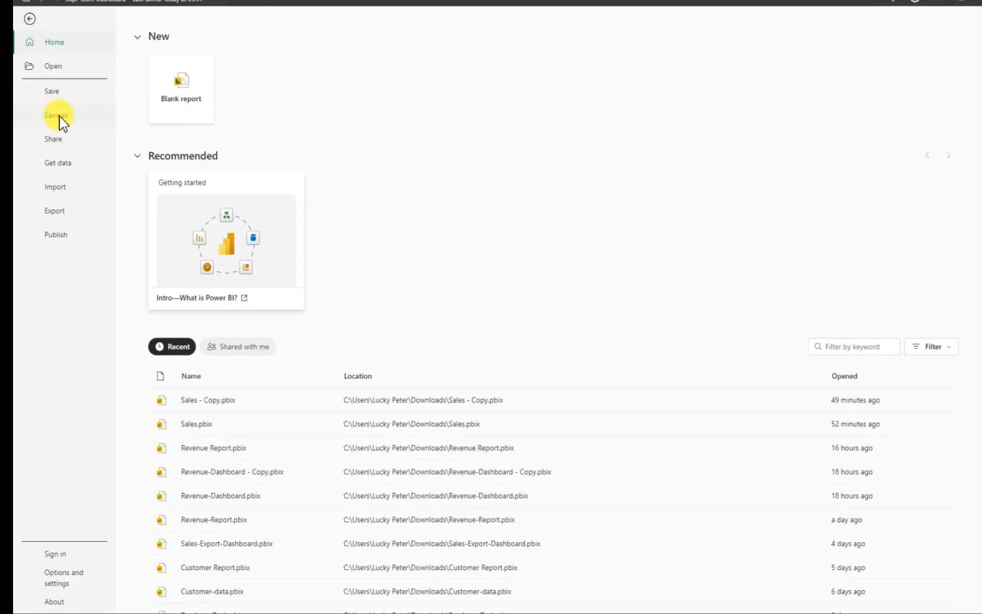
{"action": "left_click", "coordinate": [58, 94]}
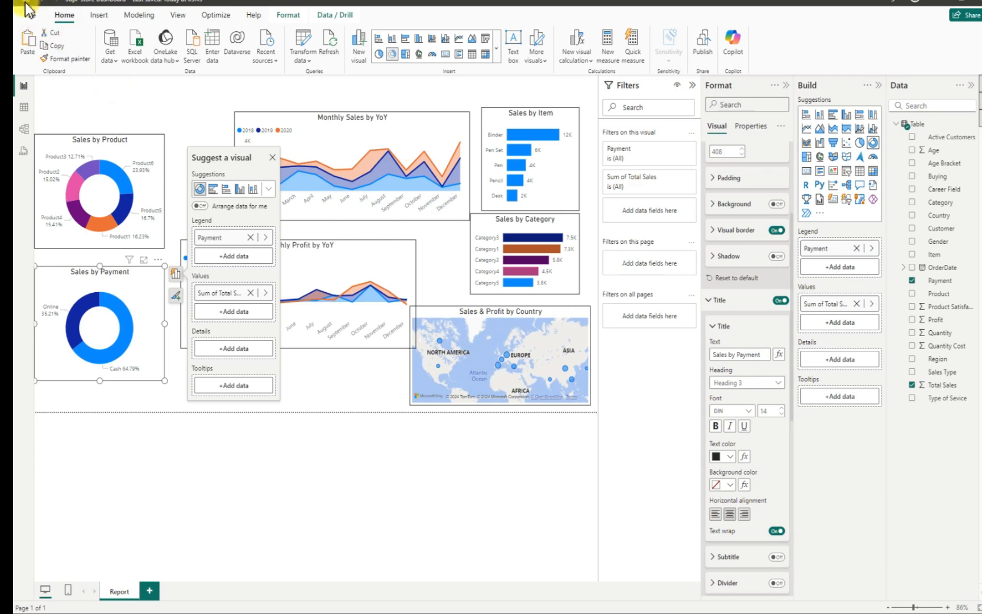
{"action": "left_click", "coordinate": [197, 107]}
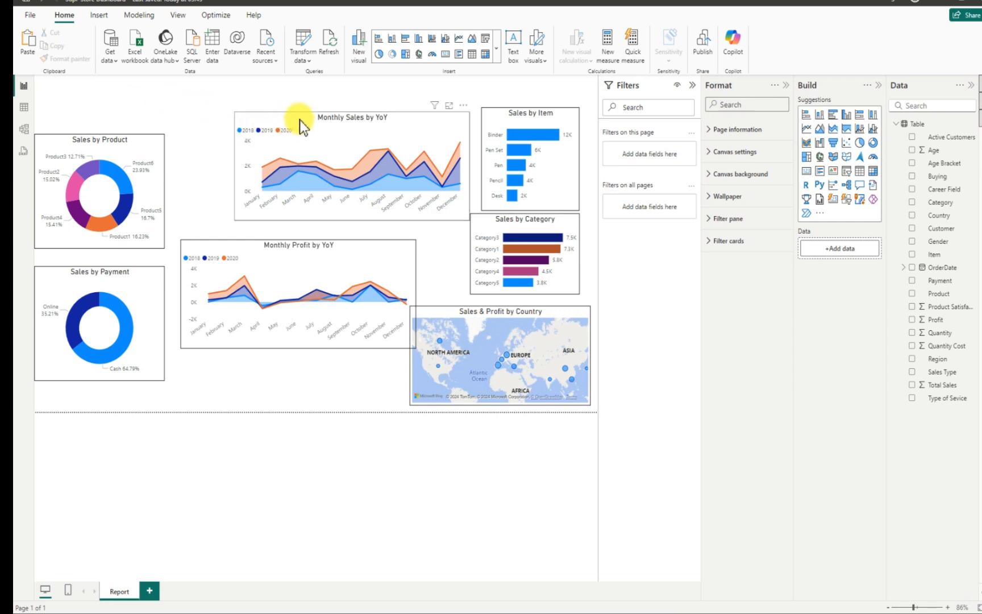
Move the Monthly Sales chart beside the Sales by Product donut and the Monthly Profit chart down beside the country map
{"action": "mouse_move", "coordinate": [247, 137]}
{"action": "left_mouse_down"}
{"action": "mouse_move", "coordinate": [222, 143]}
{"action": "mouse_move", "coordinate": [260, 133]}
{"action": "mouse_move", "coordinate": [238, 139]}
{"action": "left_mouse_up"}
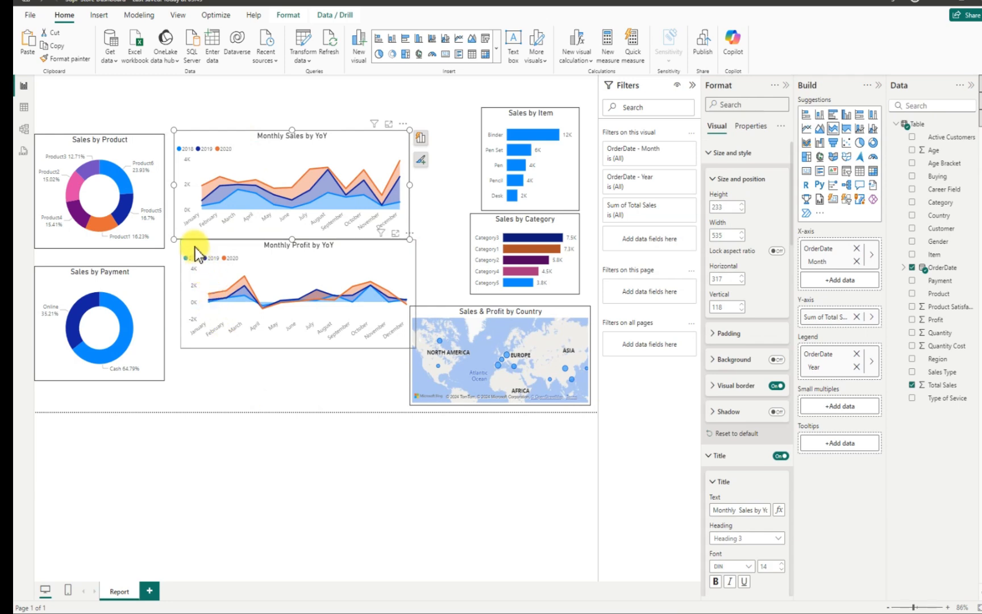
{"action": "left_click_drag", "start_coordinate": [192, 247], "coordinate": [145, 309]}
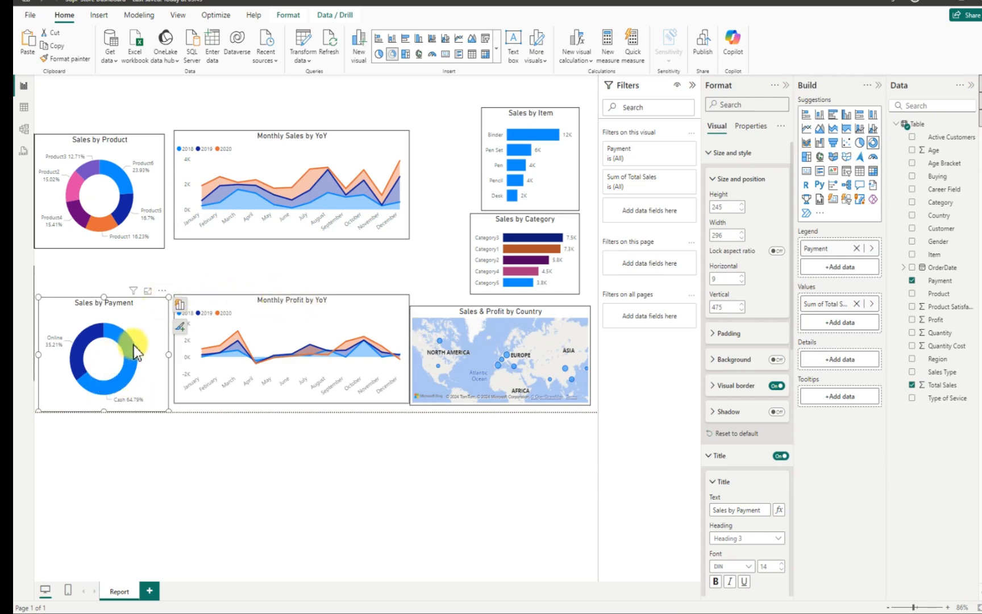
Place the Sales by Payment donut beside Monthly Profit at about horizontal 12, vertical 469, and resize it to about 293 wide by 233 high
{"action": "left_click_drag", "start_coordinate": [136, 344], "coordinate": [134, 342]}
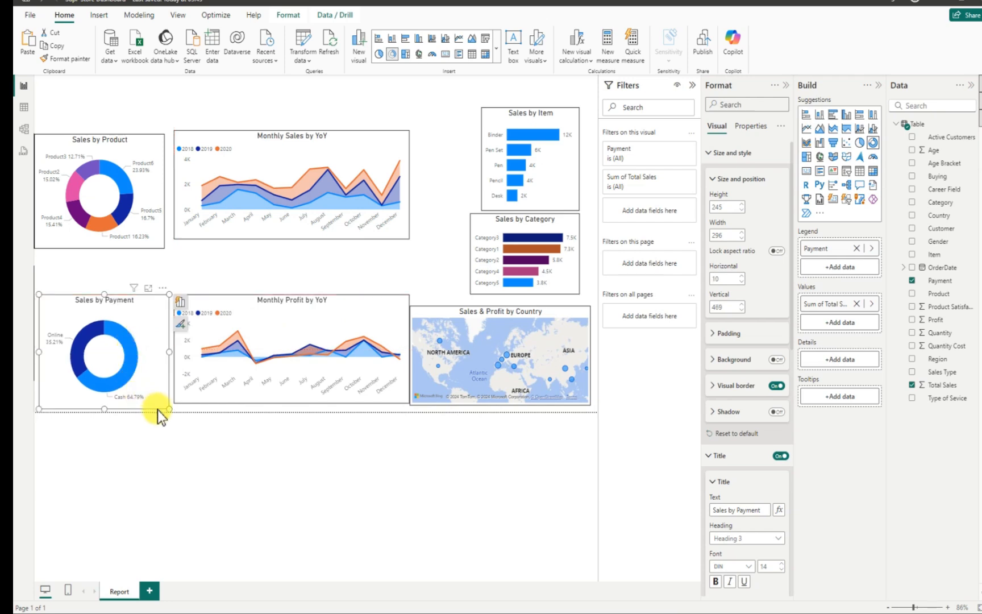
{"action": "left_click_drag", "start_coordinate": [166, 408], "coordinate": [167, 405]}
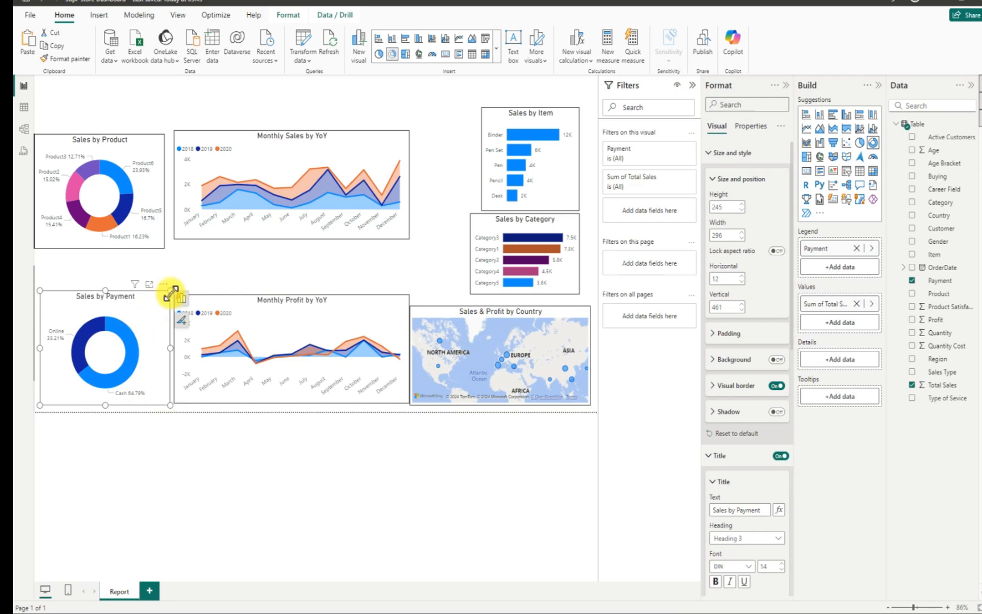
{"action": "left_click_drag", "start_coordinate": [171, 293], "coordinate": [170, 296]}
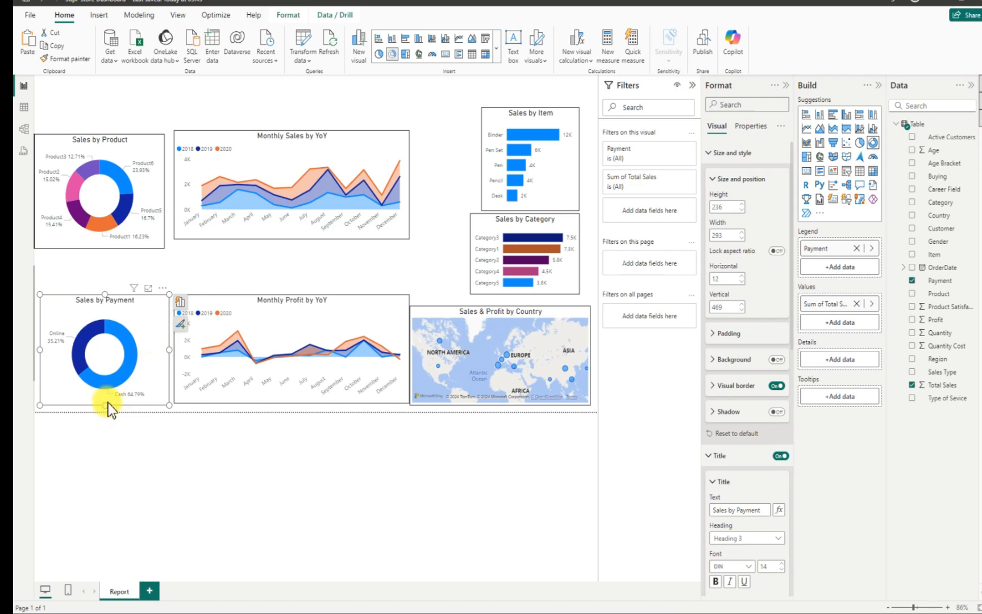
{"action": "left_click_drag", "start_coordinate": [108, 403], "coordinate": [106, 394]}
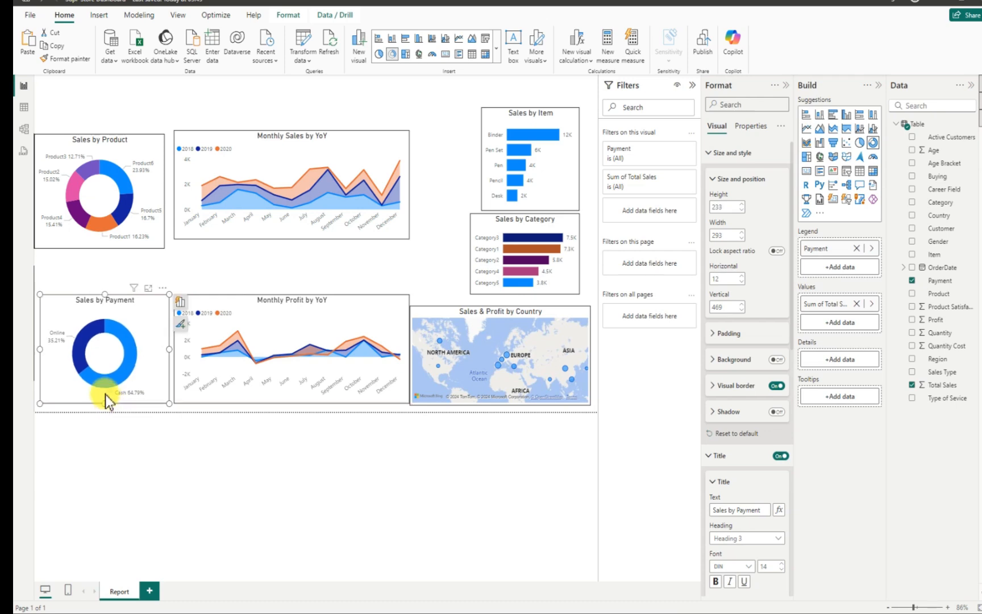
{"action": "left_click", "coordinate": [274, 268]}
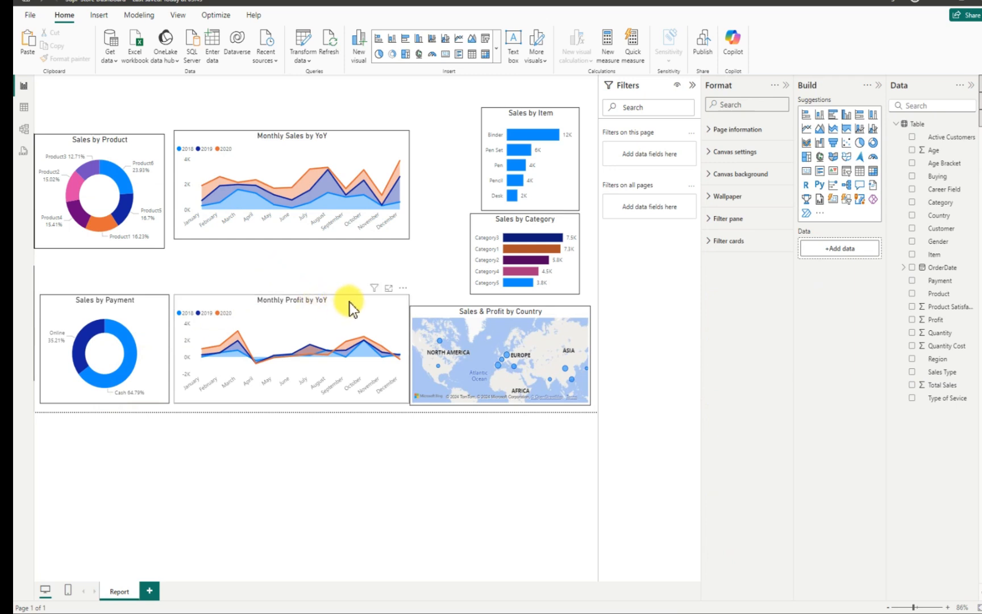
Shrink the Monthly Profit chart to about 521 by 212 and place the country map, about 217 high, beside it
{"action": "left_click", "coordinate": [279, 296]}
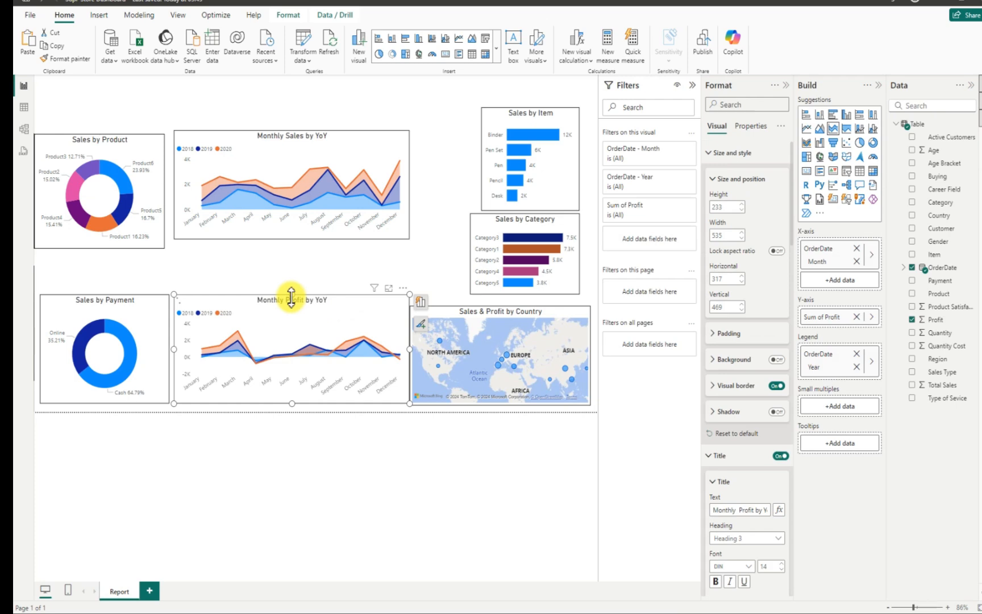
{"action": "left_click_drag", "start_coordinate": [291, 296], "coordinate": [291, 303]}
{"action": "left_click_drag", "start_coordinate": [447, 307], "coordinate": [444, 313]}
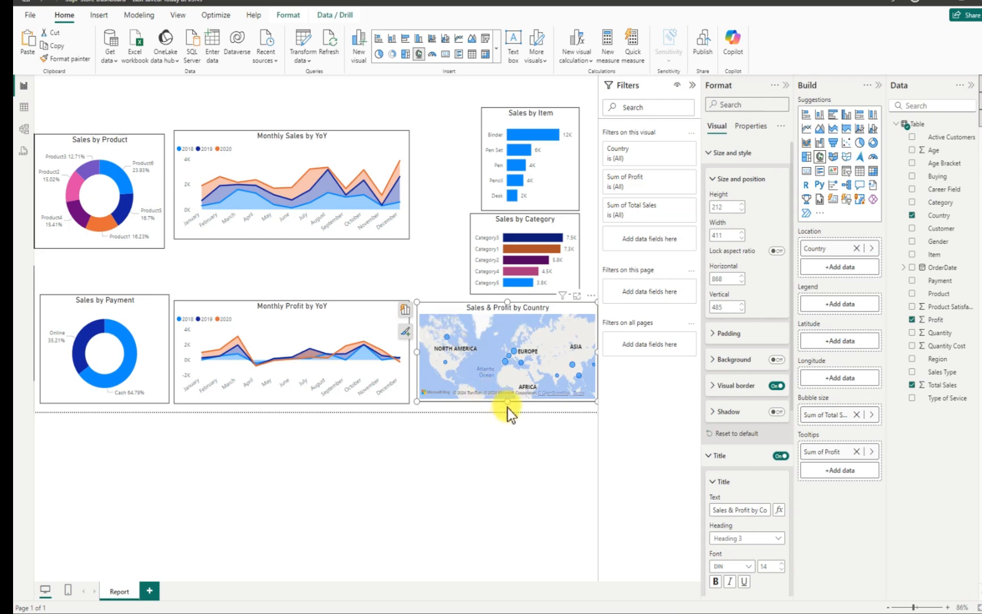
{"action": "left_click_drag", "start_coordinate": [507, 408], "coordinate": [507, 409]}
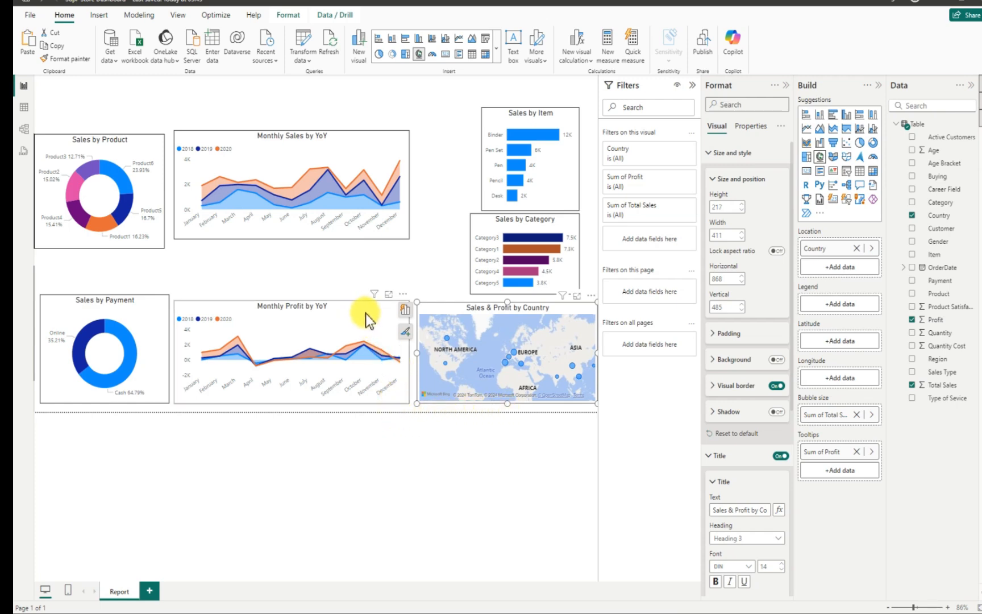
{"action": "left_click", "coordinate": [407, 380]}
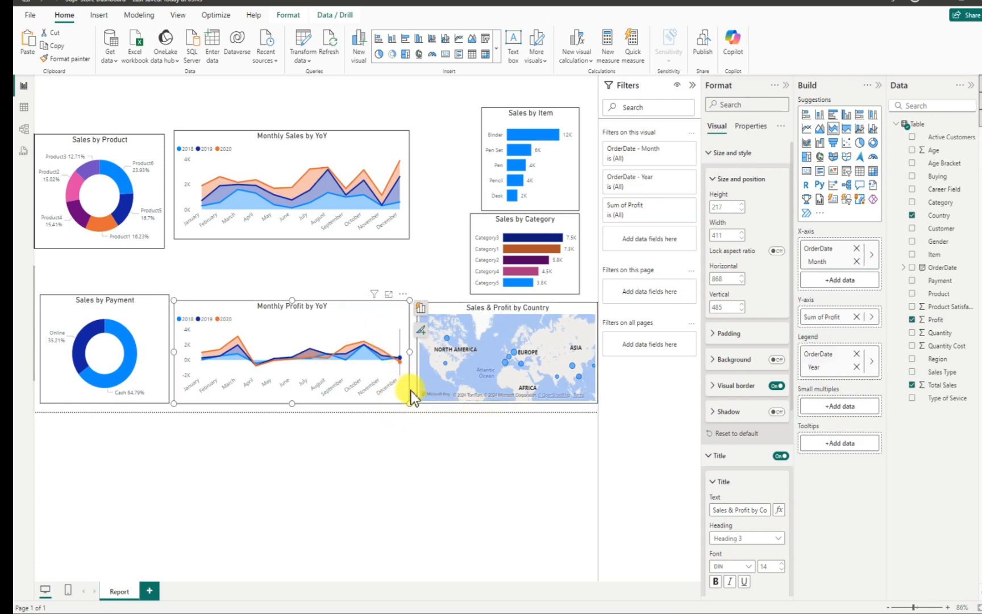
{"action": "left_click_drag", "start_coordinate": [410, 405], "coordinate": [404, 400]}
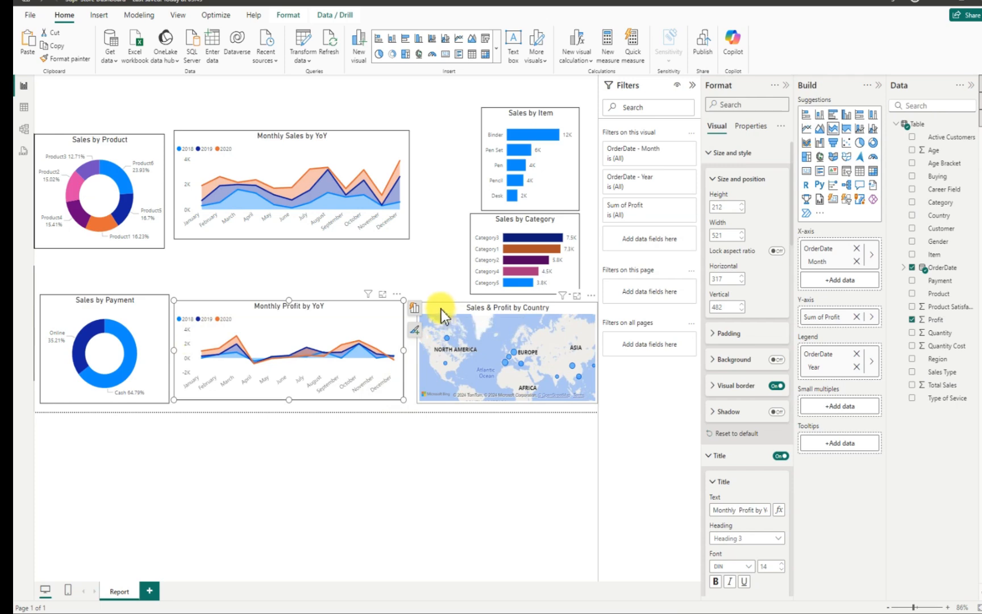
{"action": "left_click_drag", "start_coordinate": [431, 302], "coordinate": [436, 309]}
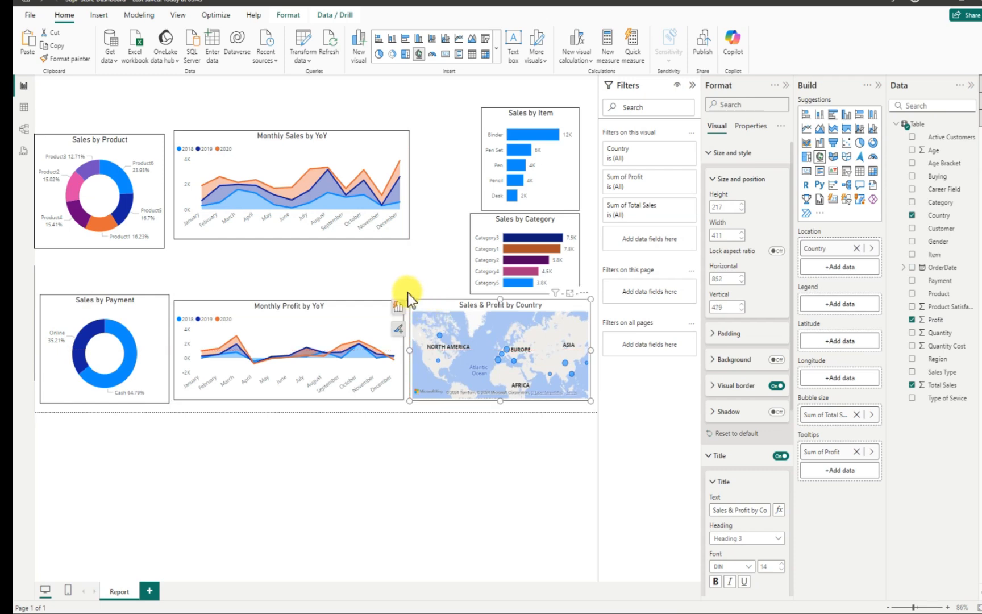
Reduce the Sales by Payment donut's height to about 214, with its vertical position at about 479, to line up with its row
{"action": "left_click", "coordinate": [140, 299]}
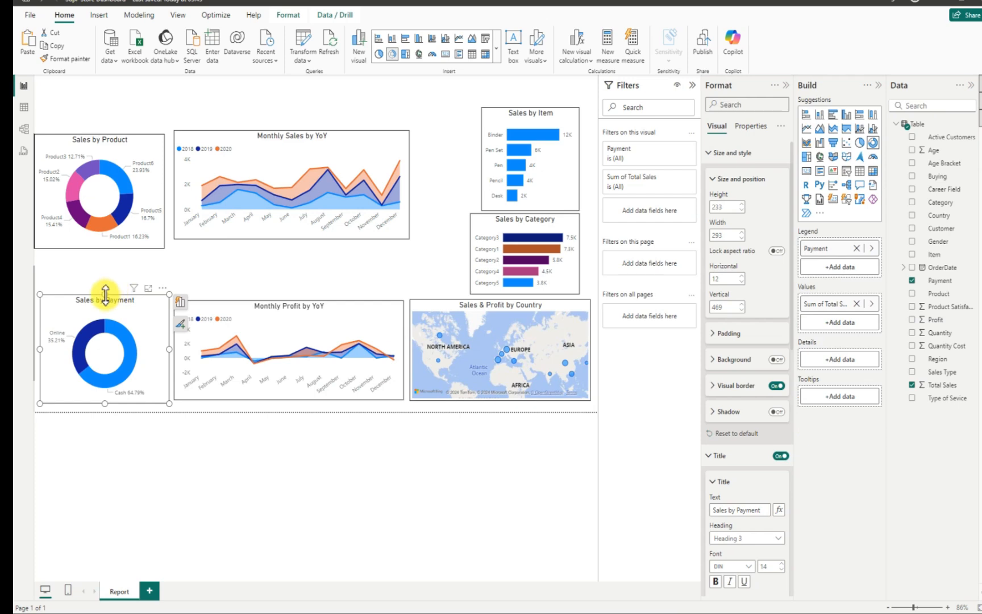
{"action": "left_click_drag", "start_coordinate": [105, 295], "coordinate": [106, 300]}
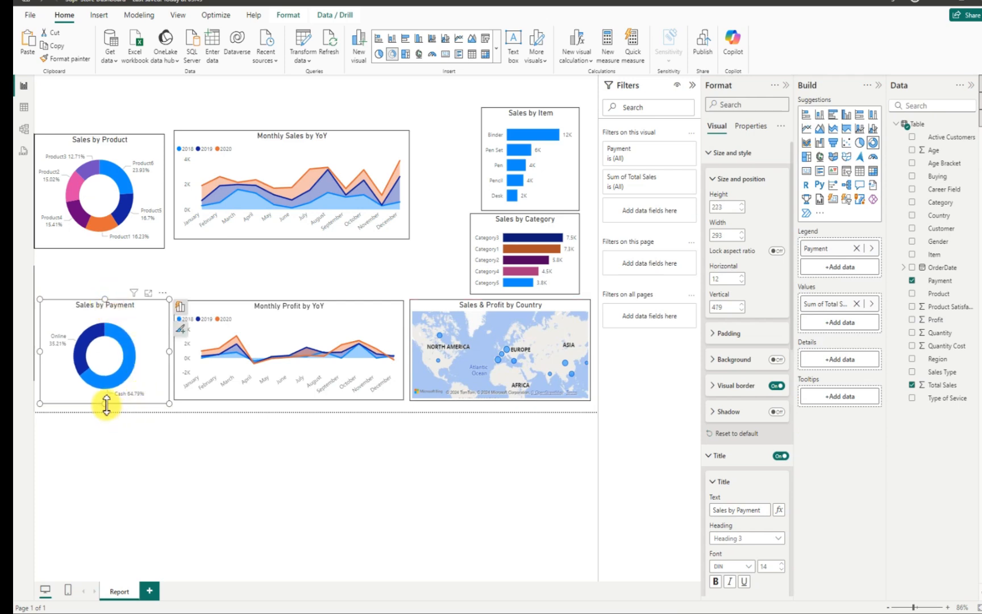
{"action": "left_click_drag", "start_coordinate": [106, 404], "coordinate": [108, 403]}
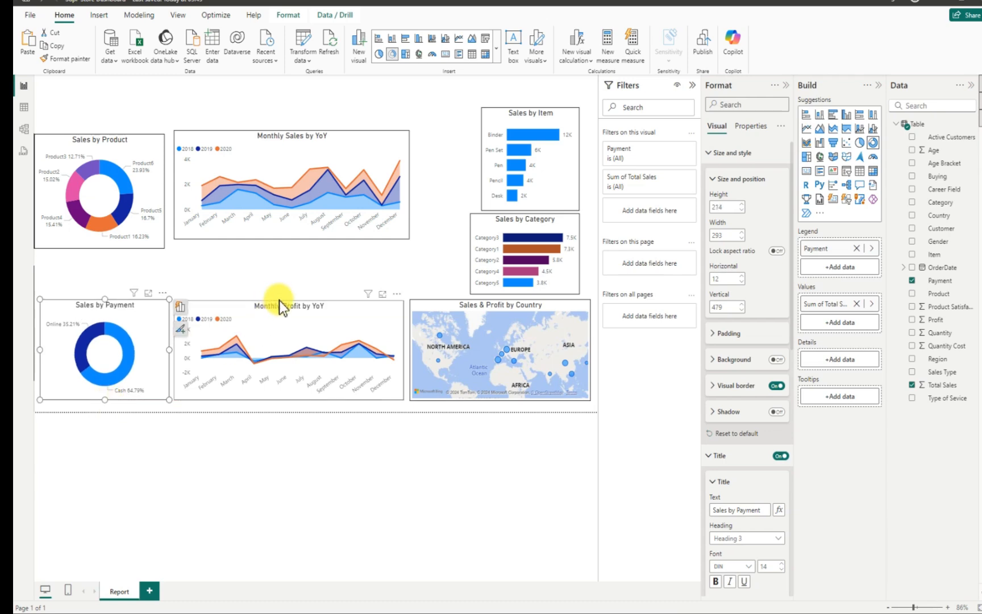
{"action": "left_click", "coordinate": [295, 272]}
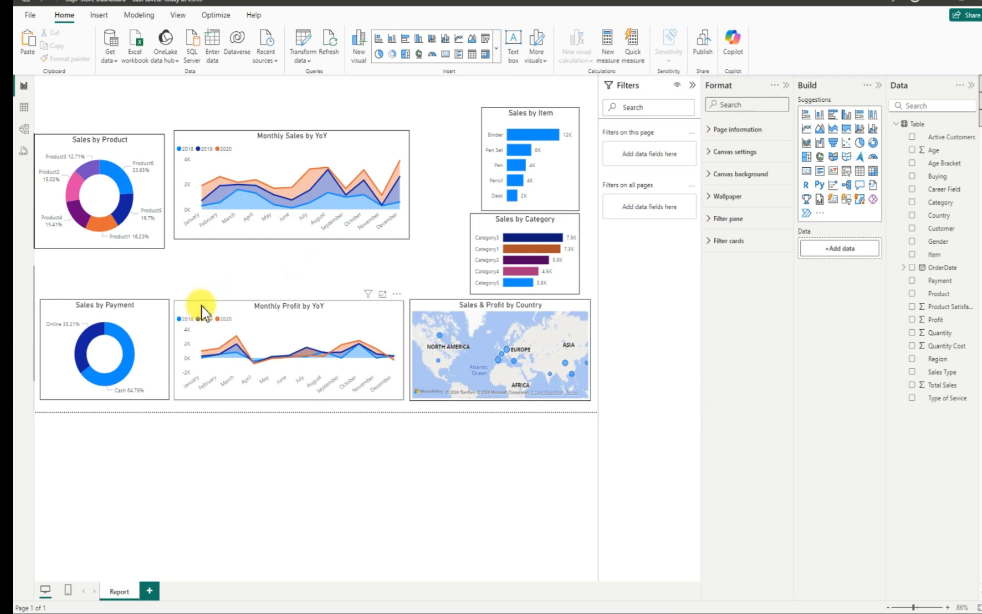
Nudge the Monthly Profit chart up to align its top edge with the Sales by Payment donut and the country map
{"action": "left_click", "coordinate": [278, 310]}
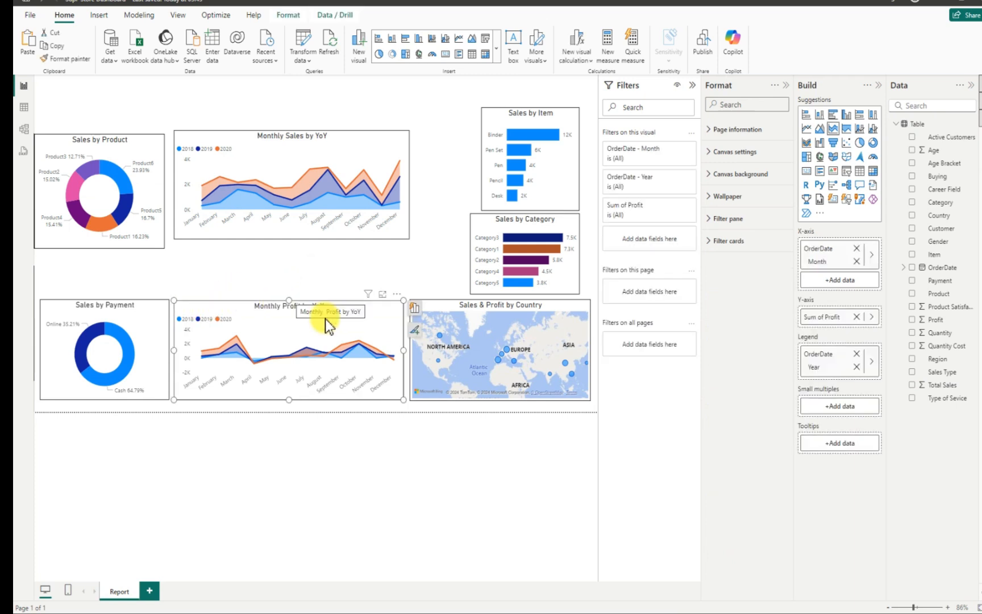
{"action": "left_click", "coordinate": [291, 305]}
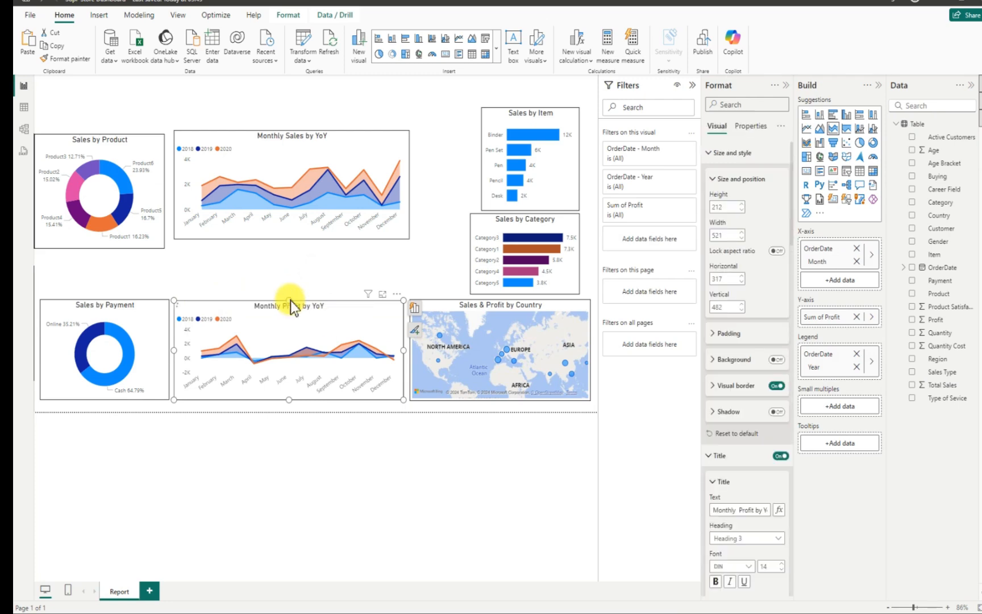
{"action": "left_click_drag", "start_coordinate": [291, 299], "coordinate": [292, 303]}
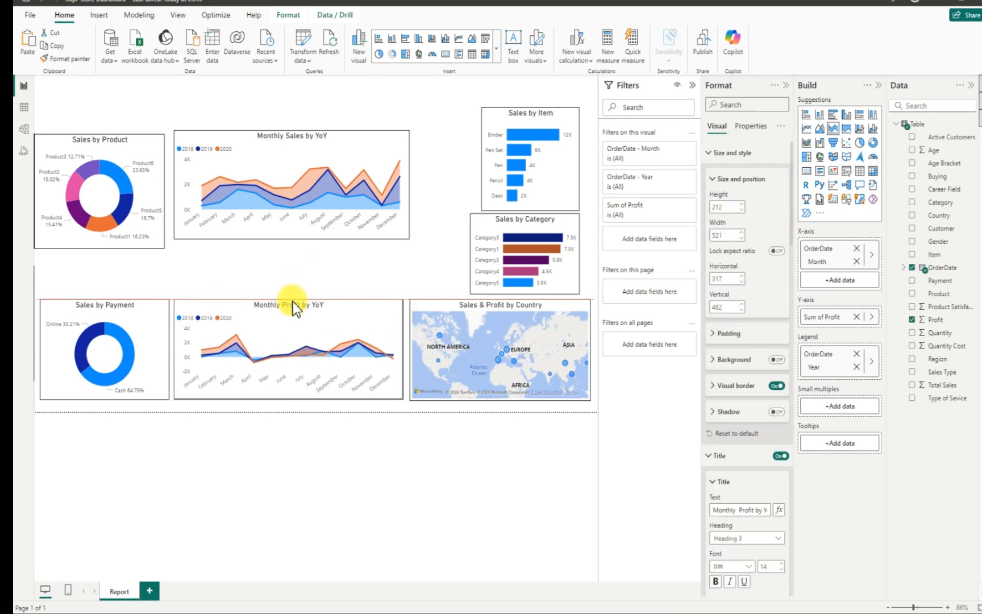
{"action": "left_click", "coordinate": [250, 266]}
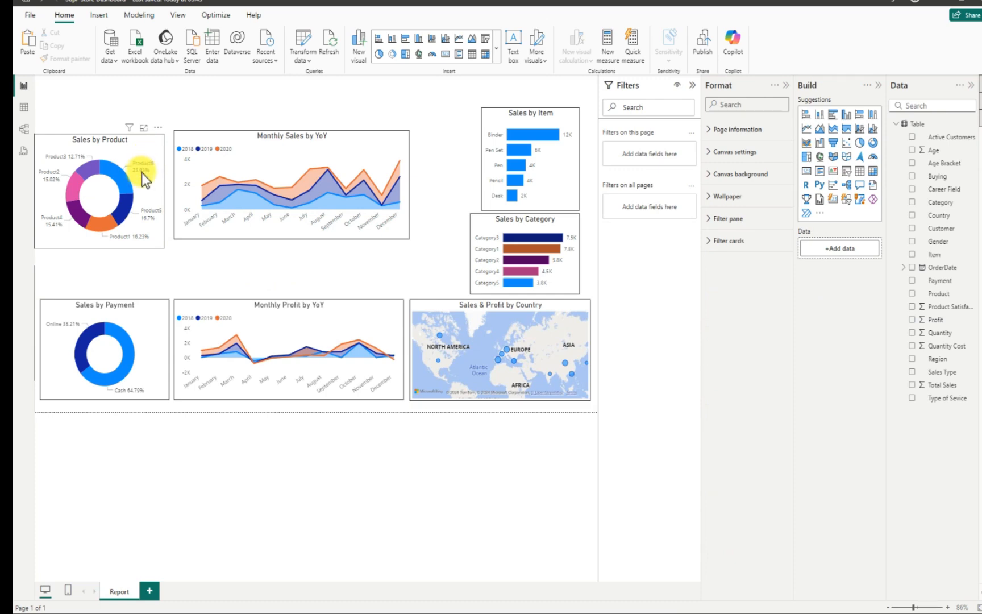
Place the Sales by Product donut, about 233 high, directly above Sales by Payment and the Monthly Sales chart directly above Monthly Profit
{"action": "left_click_drag", "start_coordinate": [142, 172], "coordinate": [155, 193]}
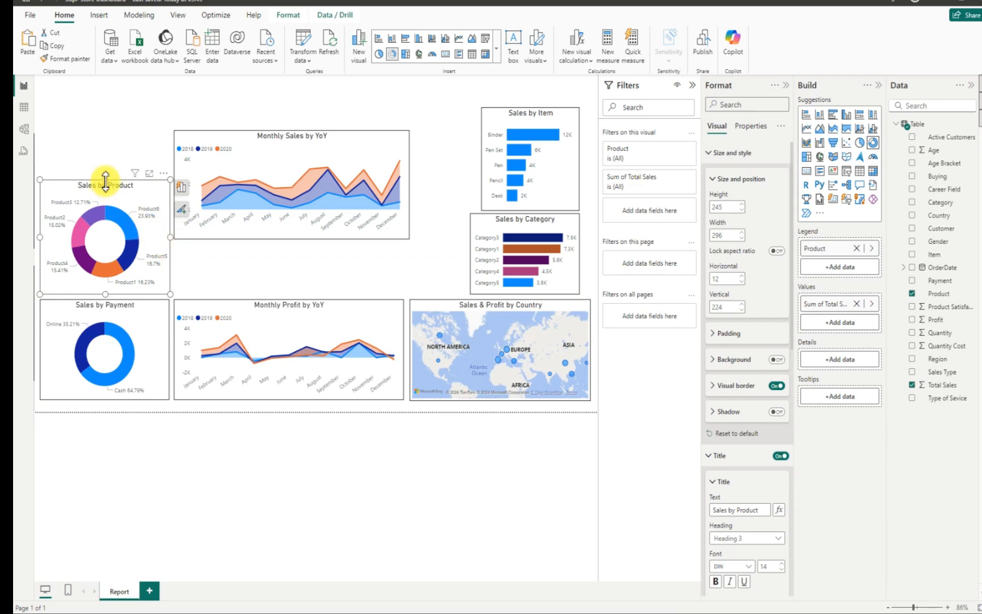
{"action": "left_click_drag", "start_coordinate": [107, 179], "coordinate": [110, 190]}
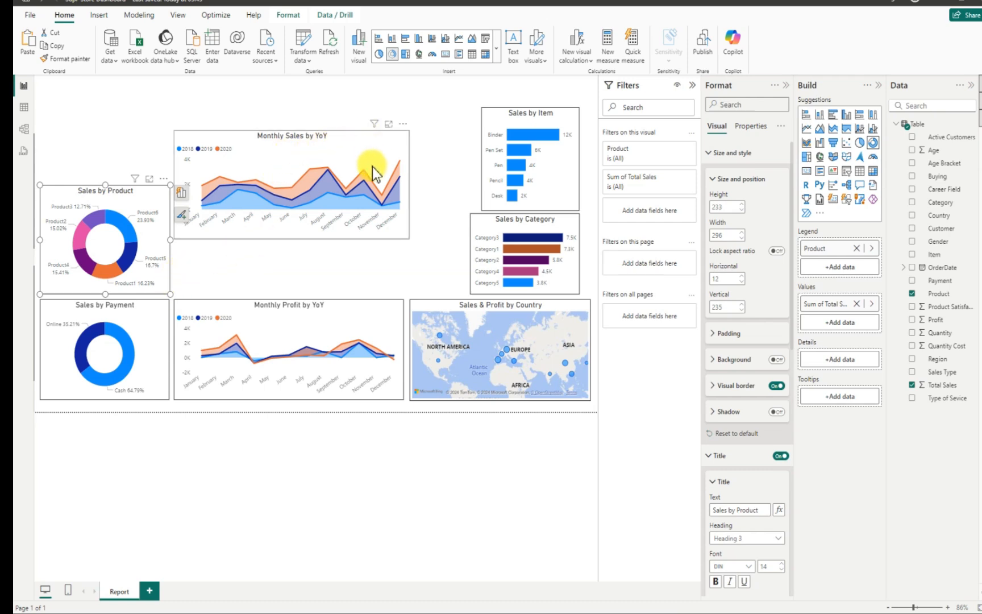
{"action": "mouse_move", "coordinate": [372, 166]}
{"action": "left_mouse_down"}
{"action": "mouse_move", "coordinate": [382, 220]}
{"action": "mouse_move", "coordinate": [368, 177]}
{"action": "left_mouse_up"}
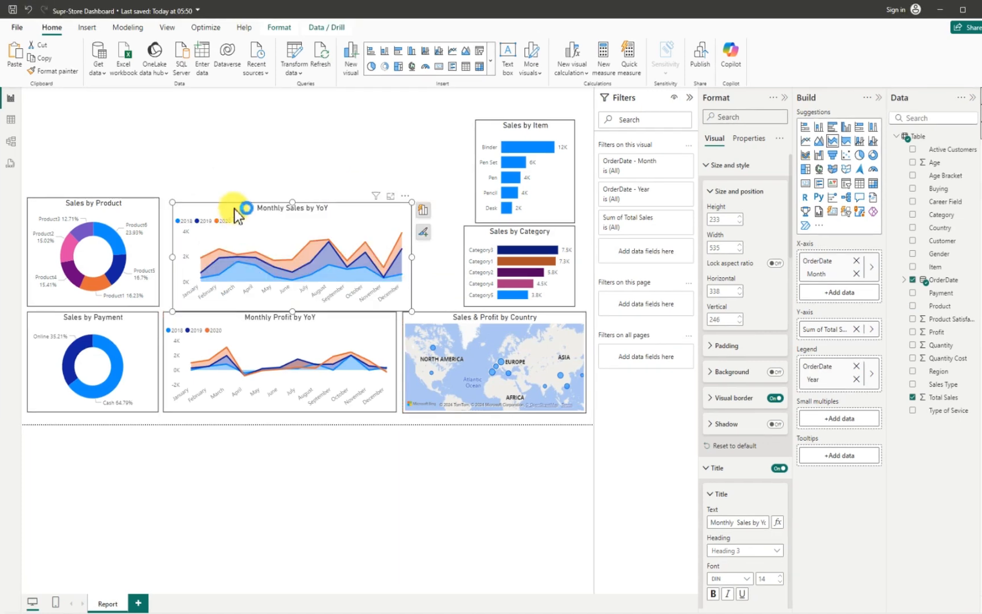
{"action": "mouse_move", "coordinate": [233, 208]}
{"action": "left_mouse_down"}
{"action": "mouse_move", "coordinate": [213, 206]}
{"action": "mouse_move", "coordinate": [226, 202]}
{"action": "left_mouse_up"}
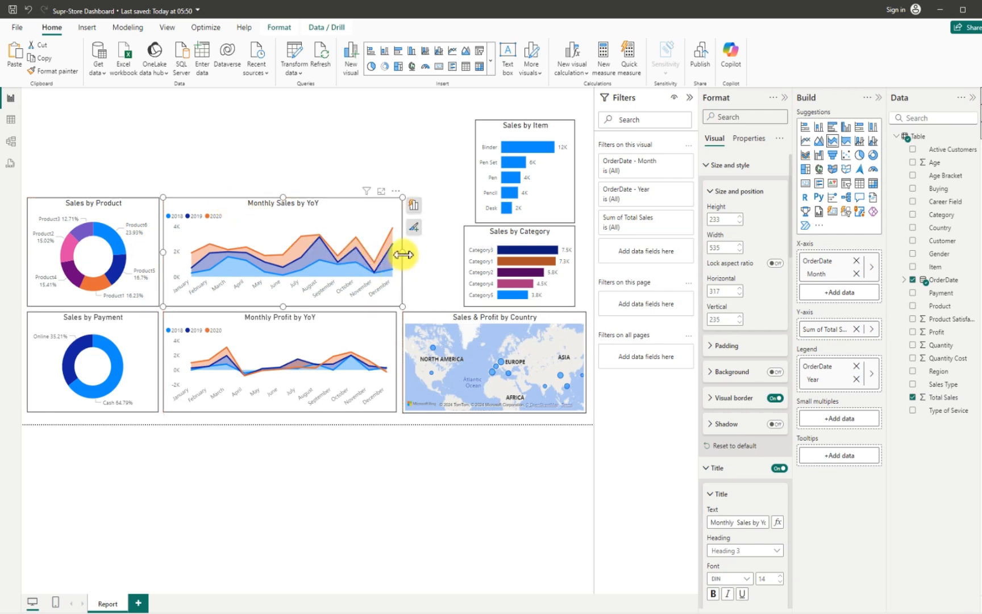
Narrow the Monthly Sales chart to about 521 and resize the Sales by Category chart to about 411 by 204 above the country map
{"action": "left_click_drag", "start_coordinate": [402, 254], "coordinate": [399, 261]}
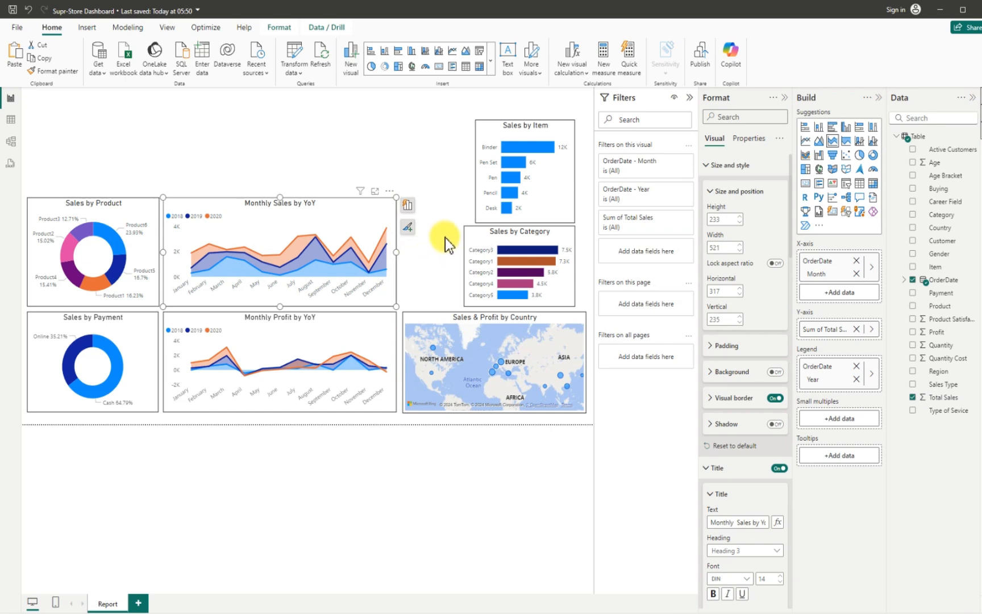
{"action": "left_click", "coordinate": [189, 137]}
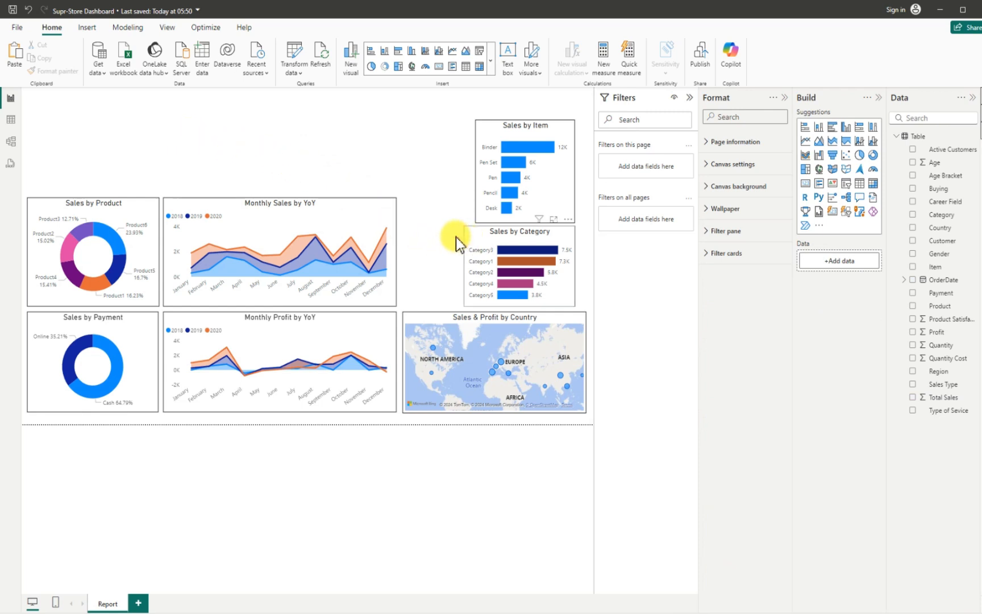
{"action": "left_click_drag", "start_coordinate": [467, 244], "coordinate": [405, 266]}
{"action": "left_click_drag", "start_coordinate": [548, 266], "coordinate": [581, 268]}
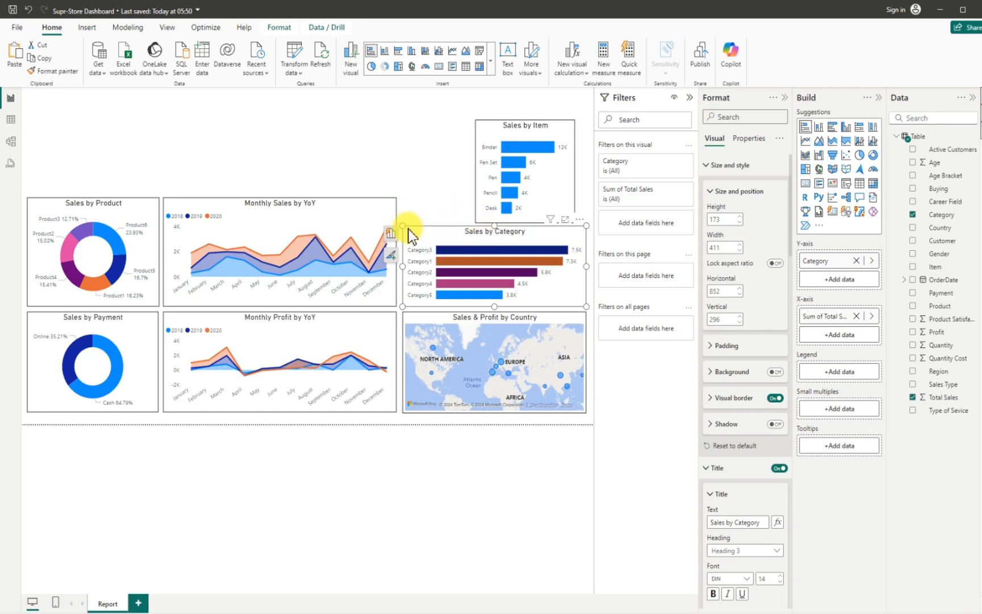
{"action": "left_click_drag", "start_coordinate": [403, 226], "coordinate": [407, 215]}
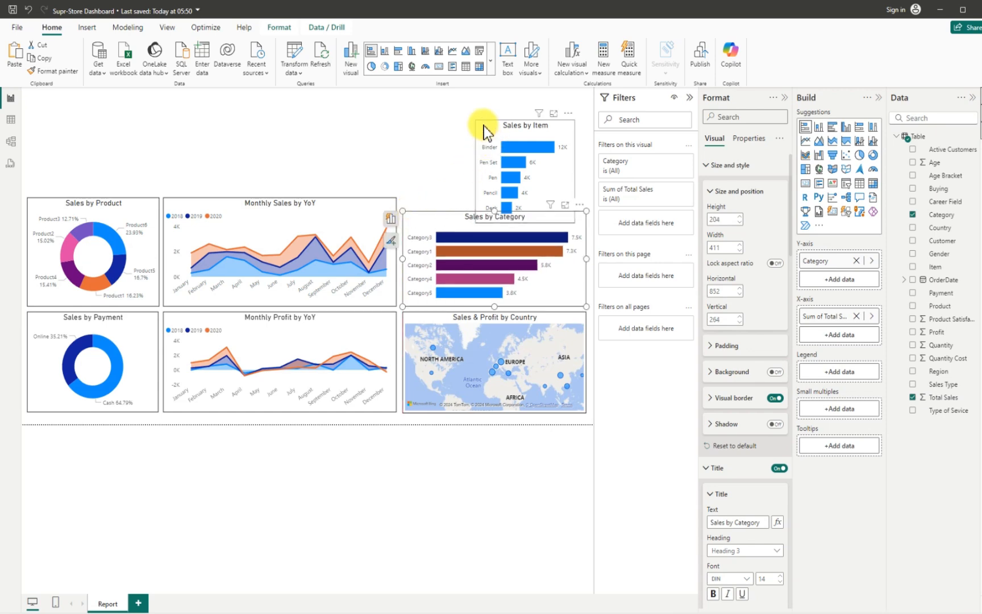
Move the Sales by Item chart directly above Sales by Category, widen it to about 411 and slightly reduce its height from the top edge
{"action": "left_click_drag", "start_coordinate": [484, 125], "coordinate": [460, 127]}
{"action": "left_click", "coordinate": [541, 155]}
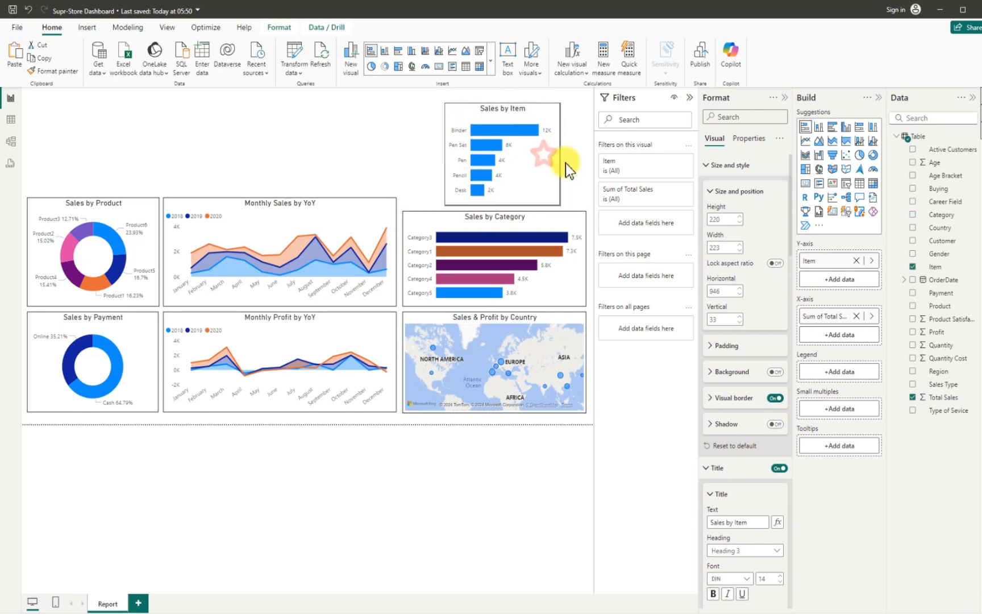
{"action": "left_click_drag", "start_coordinate": [566, 164], "coordinate": [583, 168]}
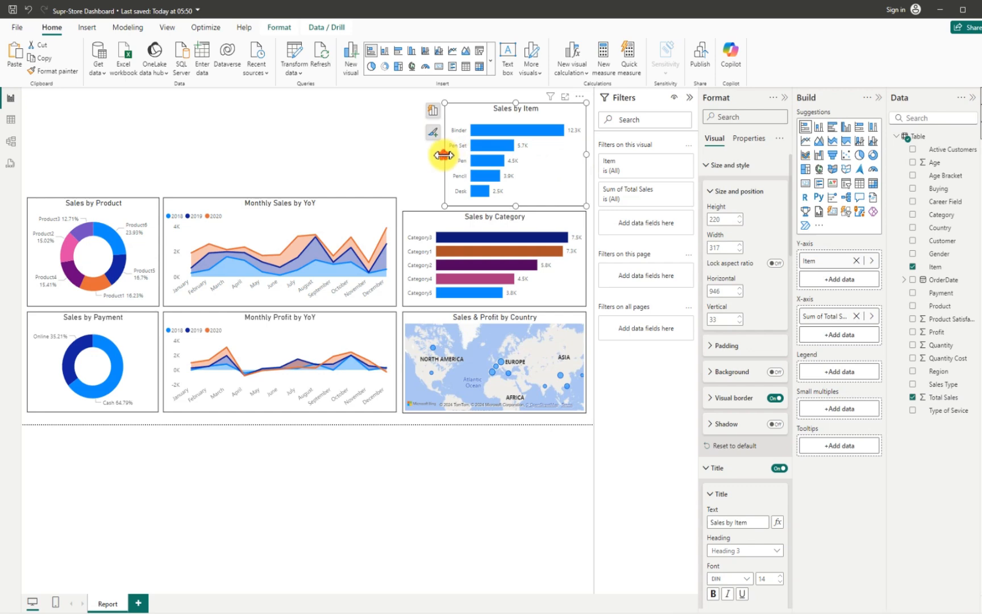
{"action": "left_click_drag", "start_coordinate": [443, 154], "coordinate": [404, 158]}
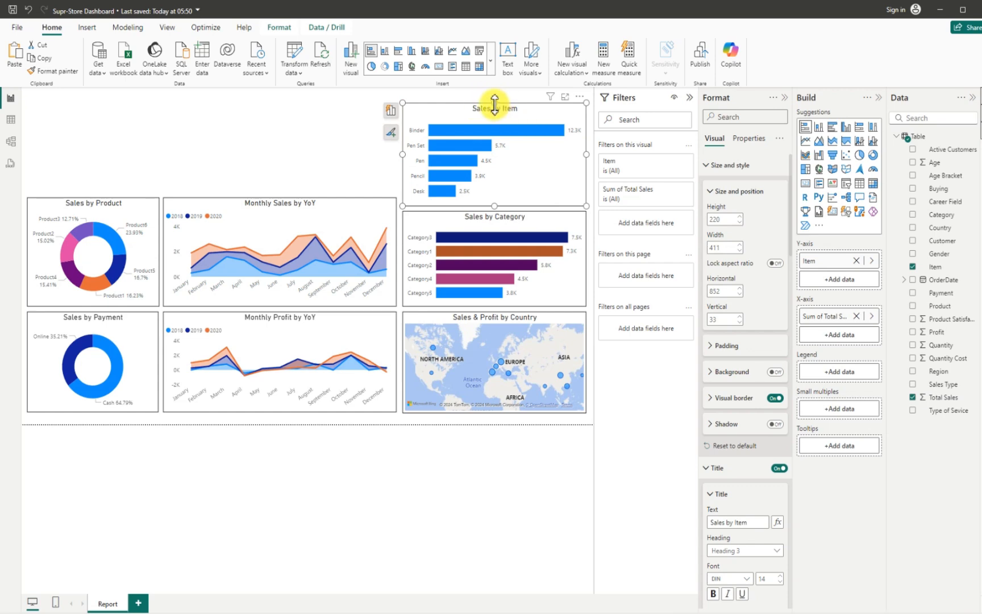
{"action": "left_click_drag", "start_coordinate": [494, 102], "coordinate": [493, 110]}
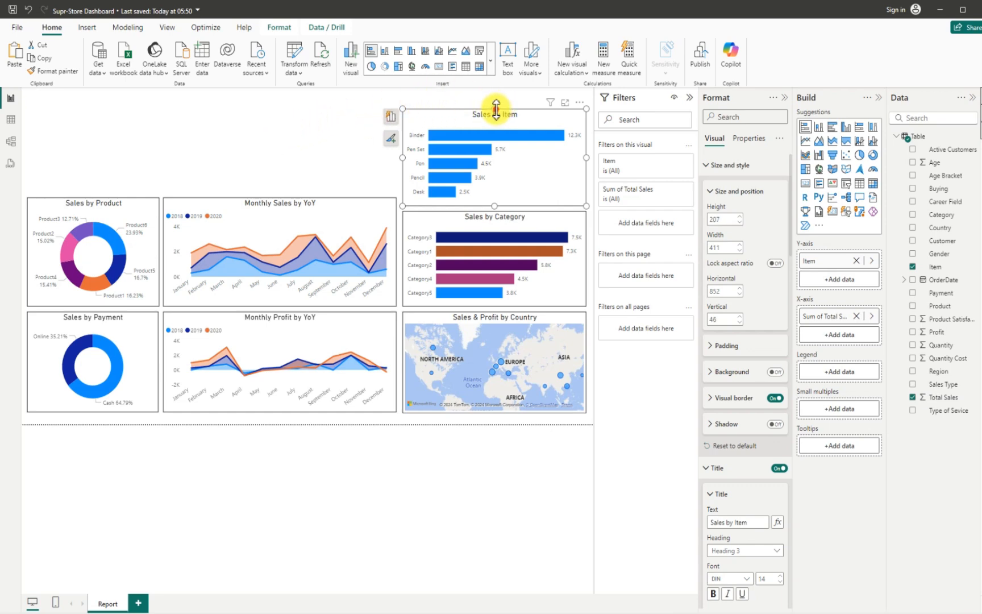
{"action": "left_click_drag", "start_coordinate": [499, 110], "coordinate": [496, 114]}
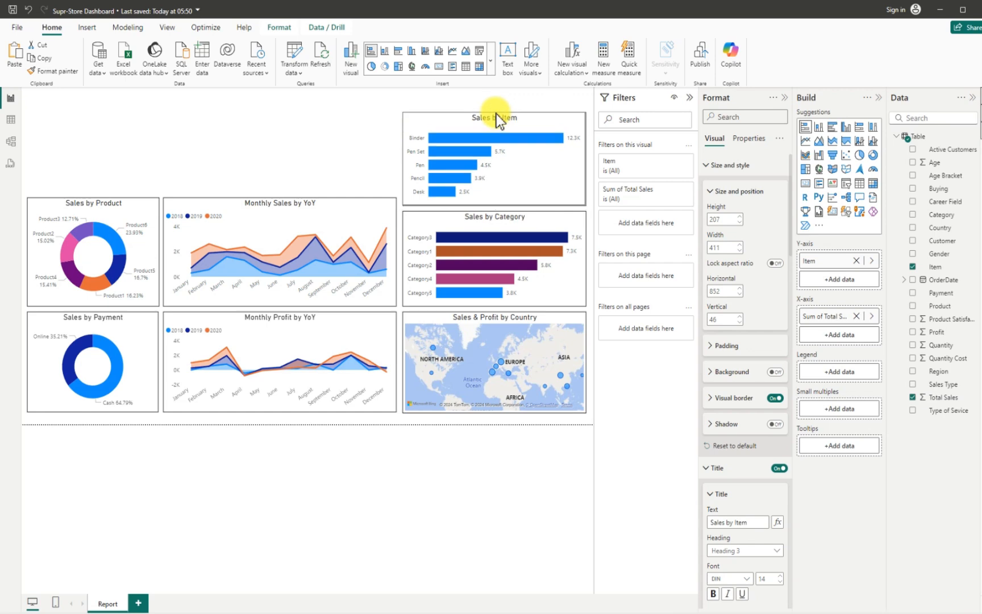
Save the dashboard file under its existing name
{"action": "left_click", "coordinate": [329, 149]}
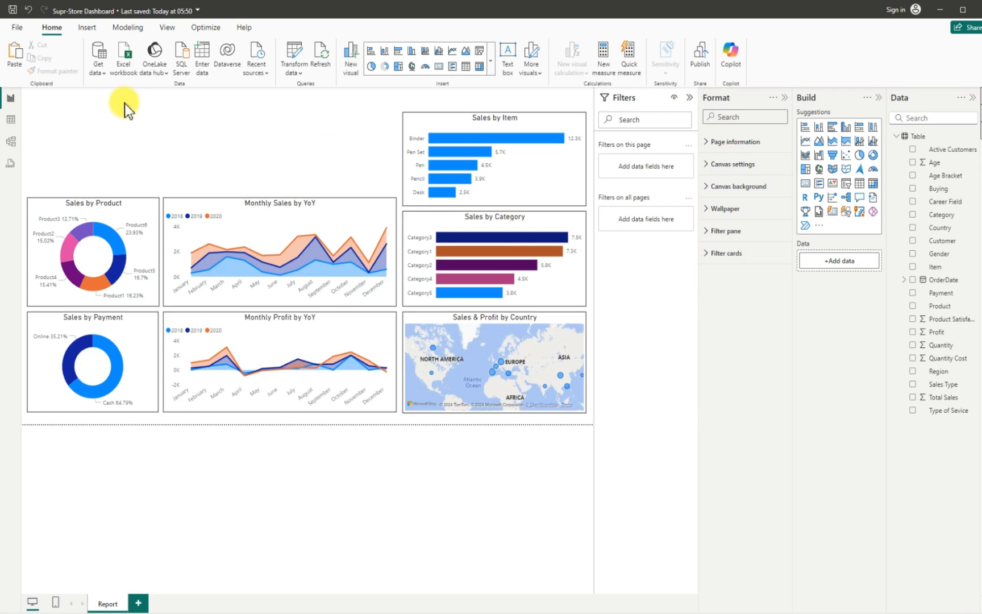
{"action": "left_click", "coordinate": [20, 31]}
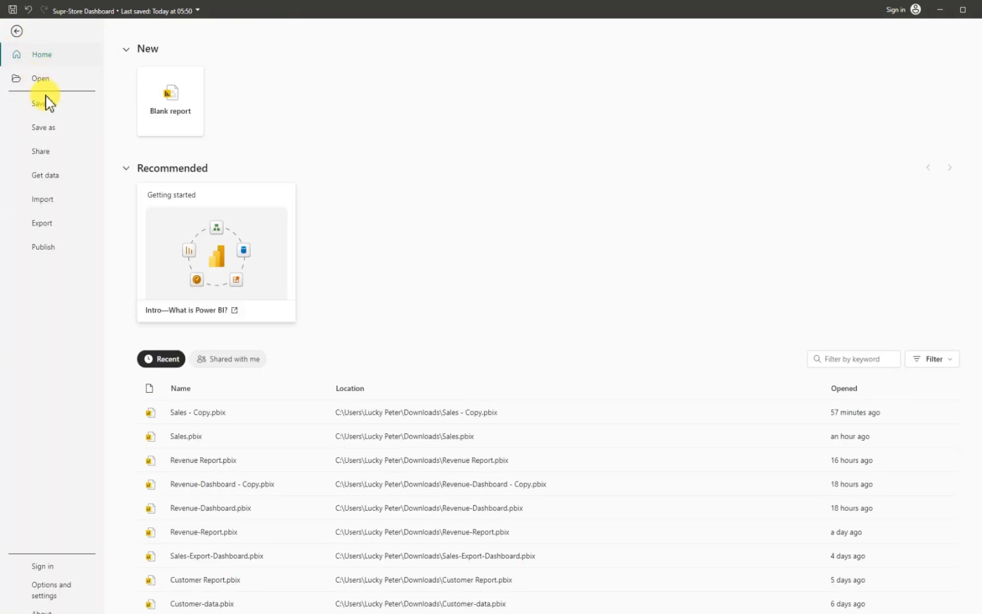
{"action": "left_click", "coordinate": [46, 106]}
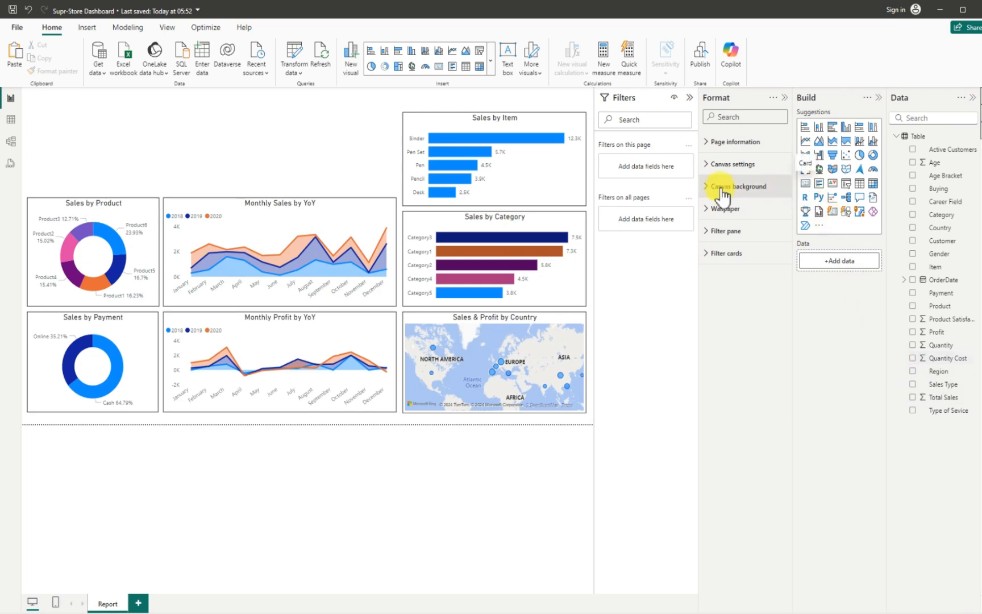
Add a Card visual showing Total Sales, about 180 by 98, directly above the Sales by Product donut
{"action": "left_click", "coordinate": [806, 184]}
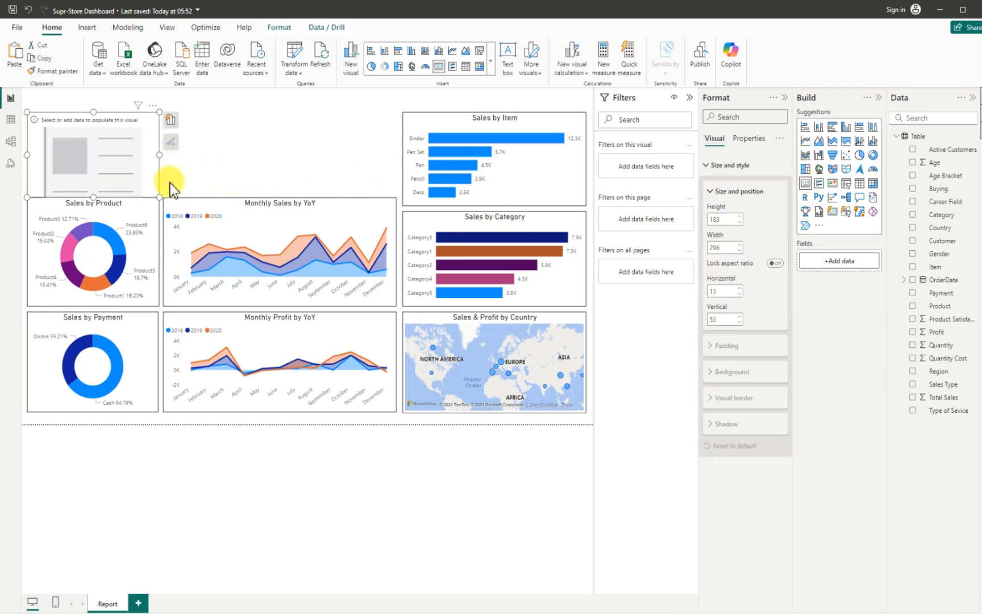
{"action": "left_click_drag", "start_coordinate": [154, 168], "coordinate": [91, 174]}
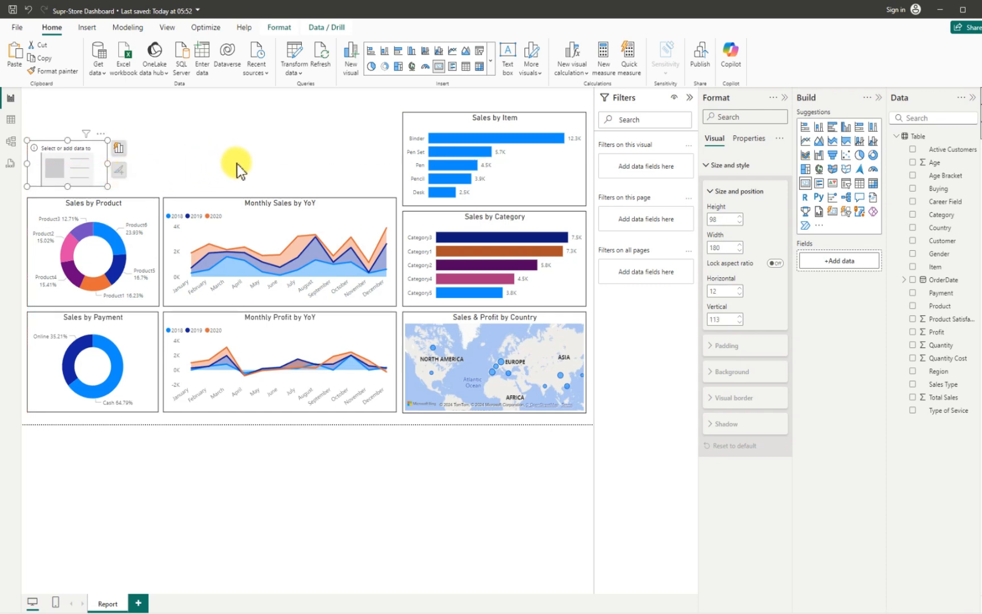
{"action": "left_click", "coordinate": [913, 398]}
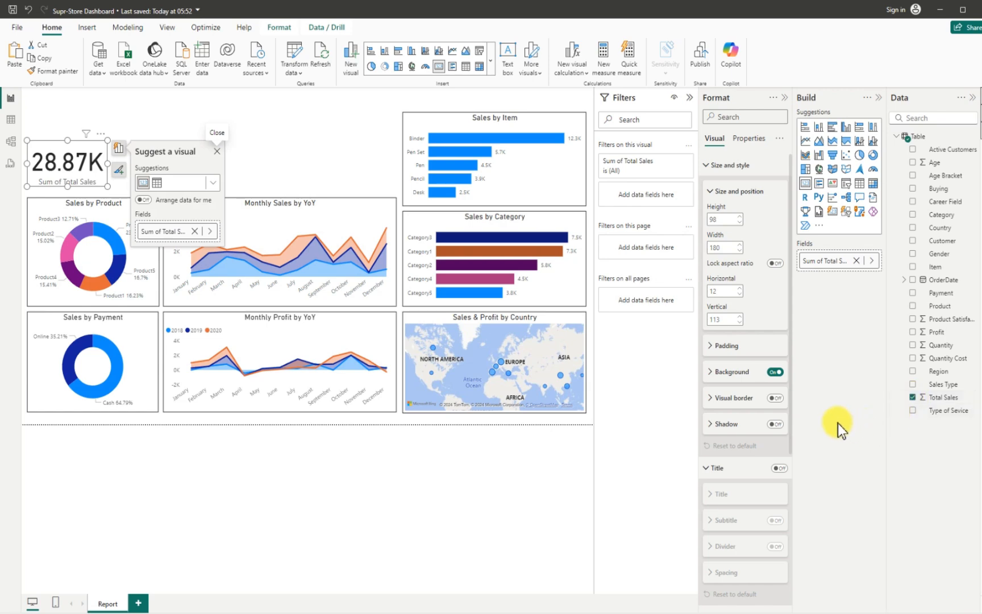
Turn off the Total Sales card's background and turn on its visual border
{"action": "left_click", "coordinate": [776, 372]}
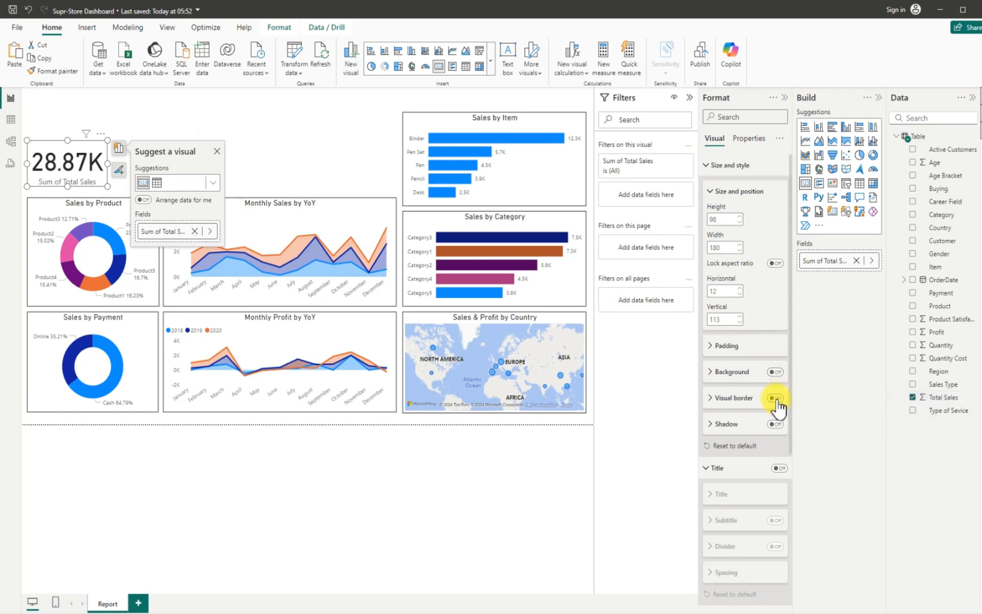
{"action": "left_click", "coordinate": [776, 398]}
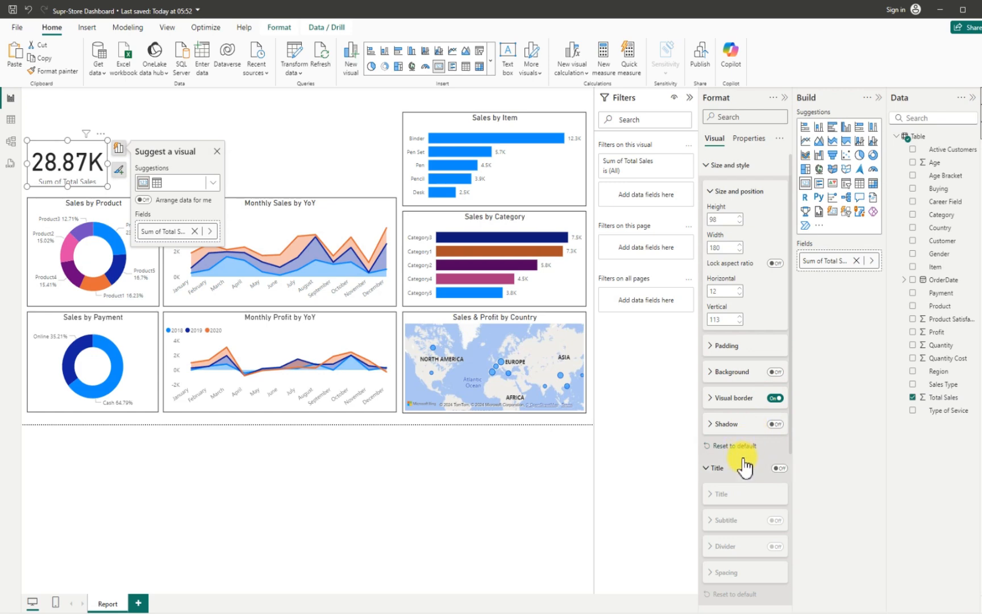
Set the Total Sales card's callout value font size to 20 and turn off its category label
{"action": "scroll", "coordinate": [743, 461], "scroll_direction": "down", "scroll_amount": 5}
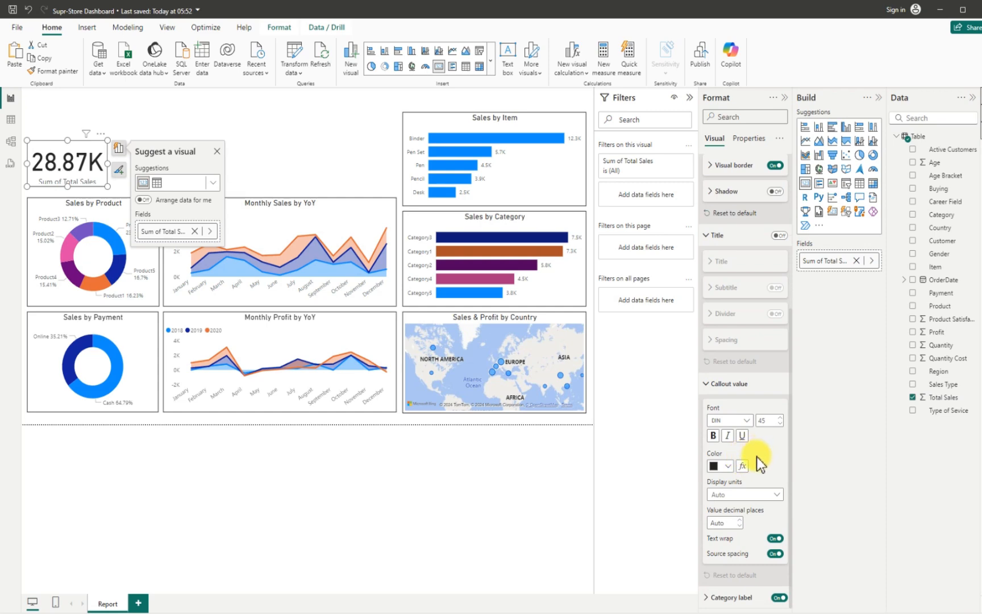
{"action": "double_click", "coordinate": [762, 421]}
{"action": "key", "text": "Return"}
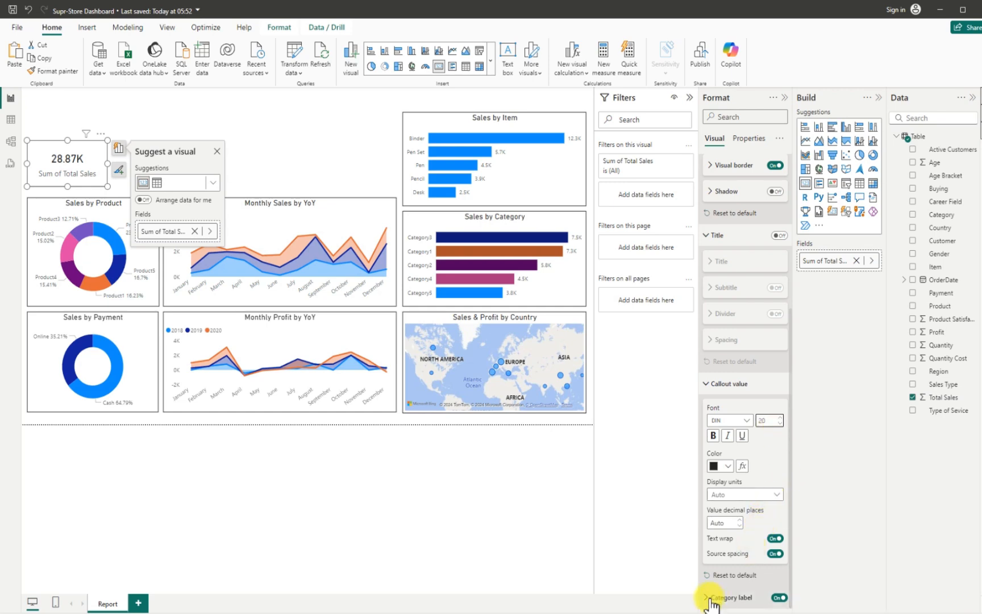
{"action": "left_click", "coordinate": [745, 596]}
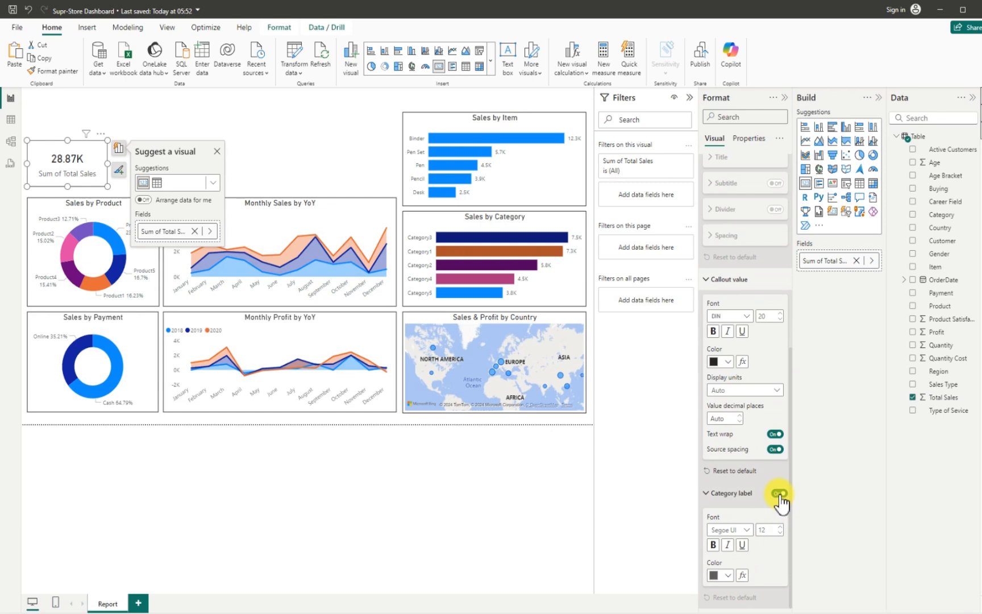
{"action": "left_click", "coordinate": [779, 493]}
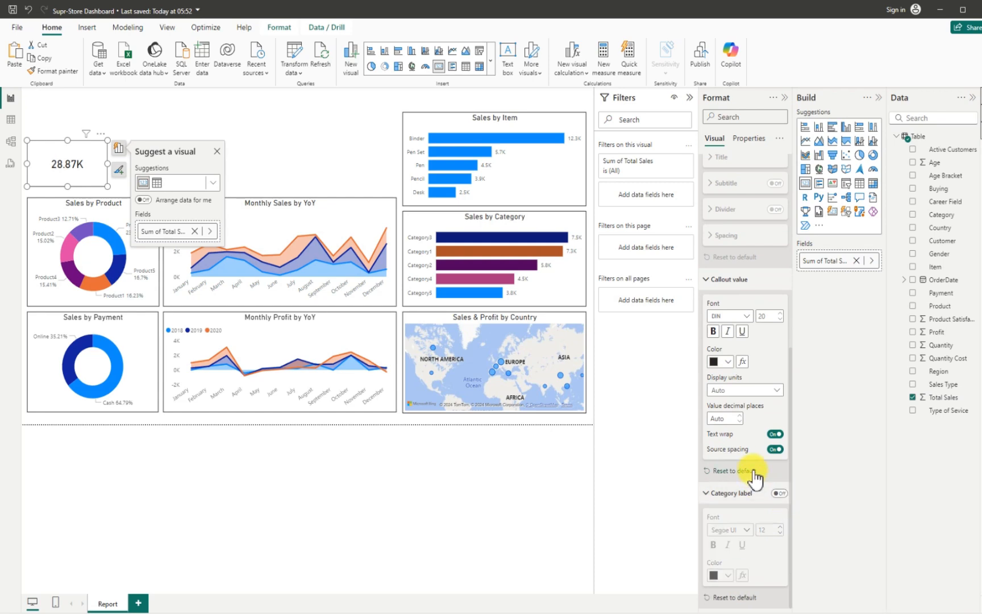
Give the Total Sales card the centred title "Sales" and reduce the card's height to about 87
{"action": "scroll", "coordinate": [754, 472], "scroll_direction": "up", "scroll_amount": 3}
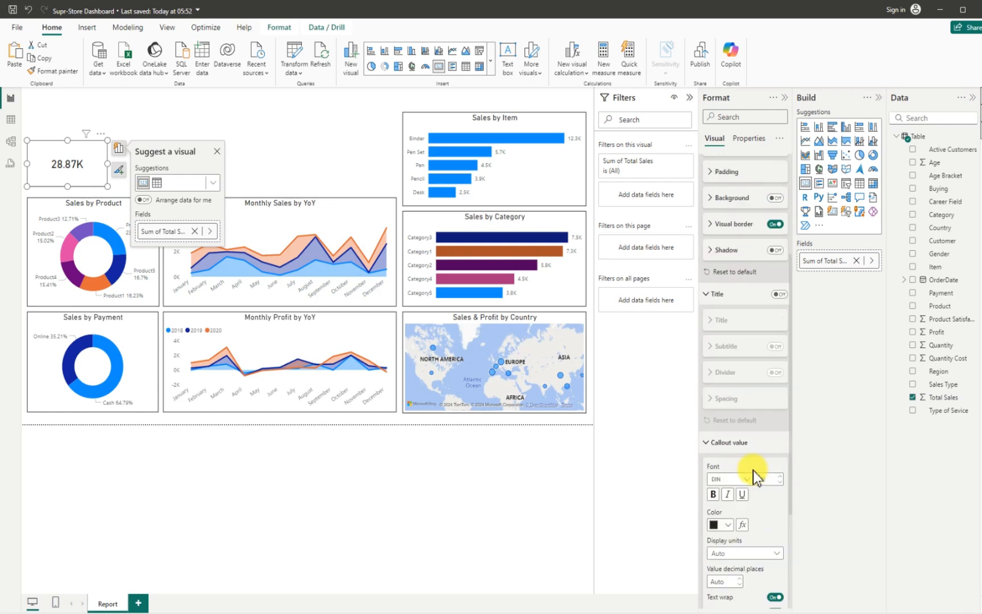
{"action": "left_click", "coordinate": [779, 294]}
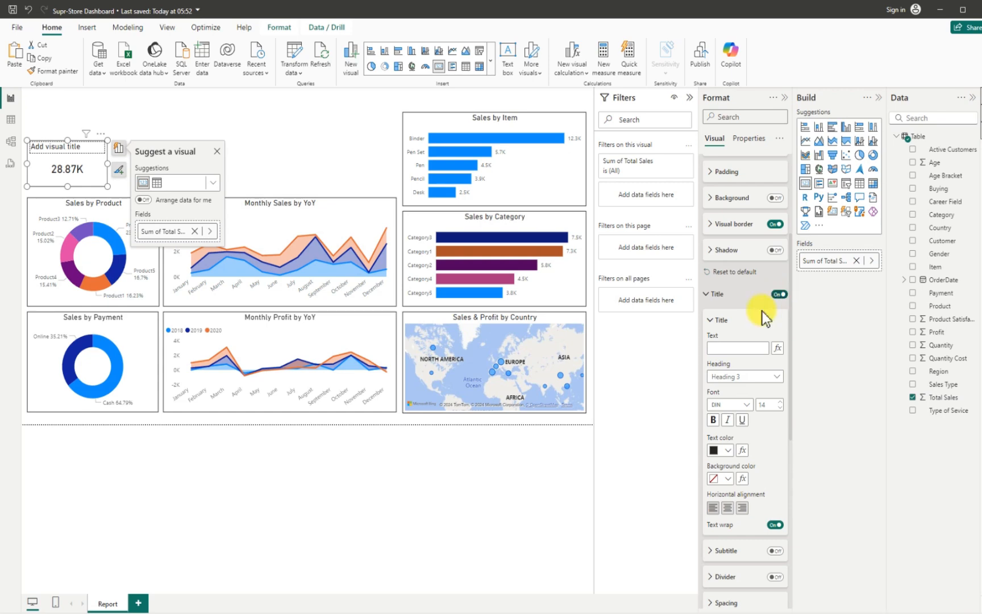
{"action": "left_click", "coordinate": [732, 348]}
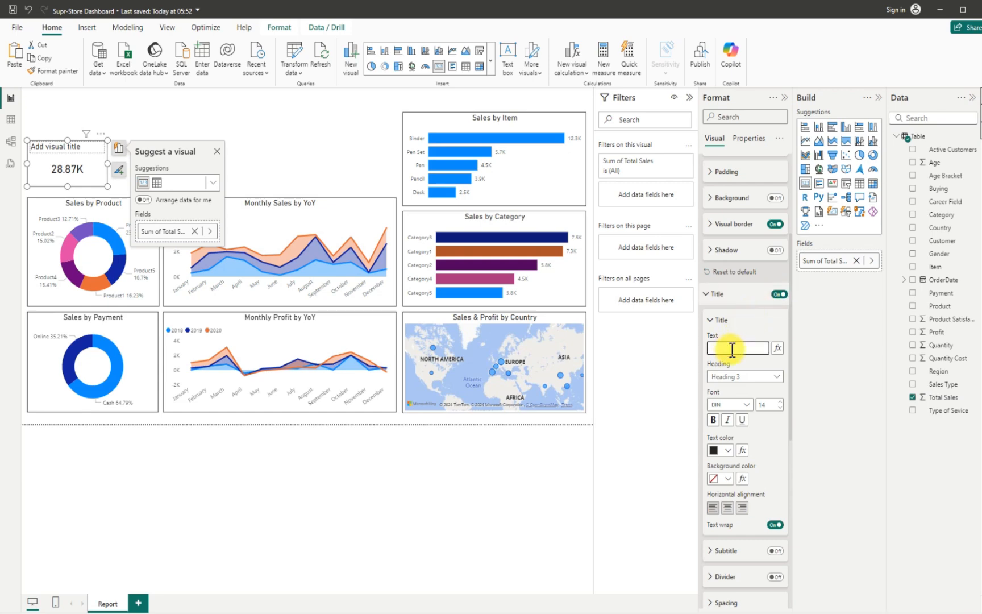
{"action": "type", "text": "Sales"}
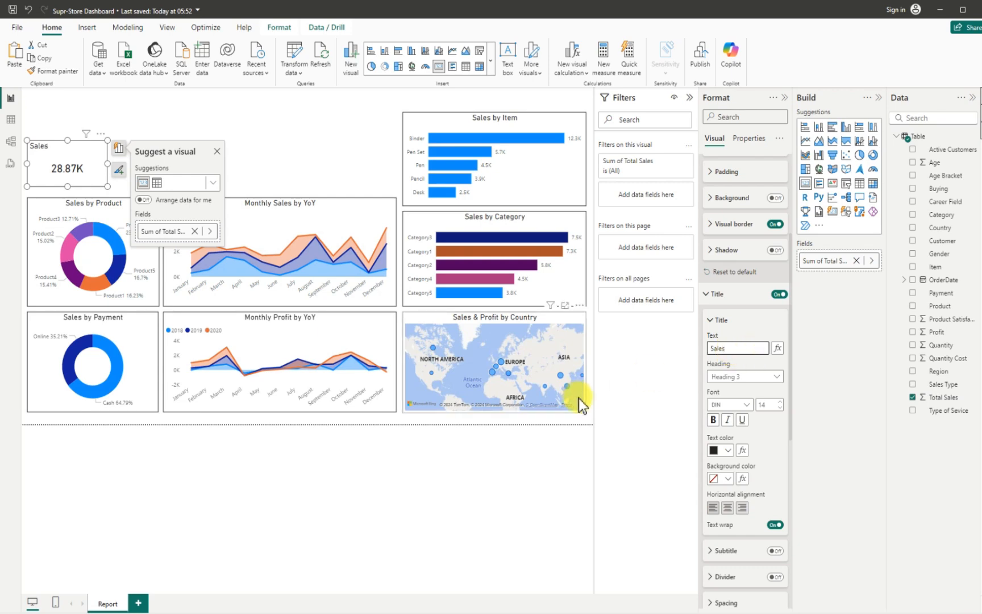
{"action": "left_click", "coordinate": [727, 508]}
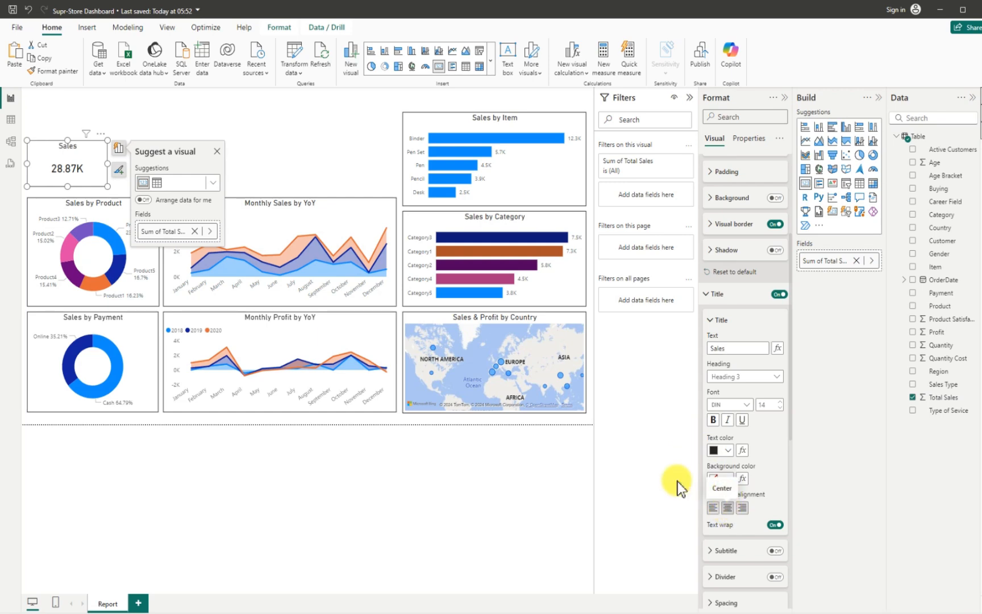
{"action": "left_click", "coordinate": [65, 184]}
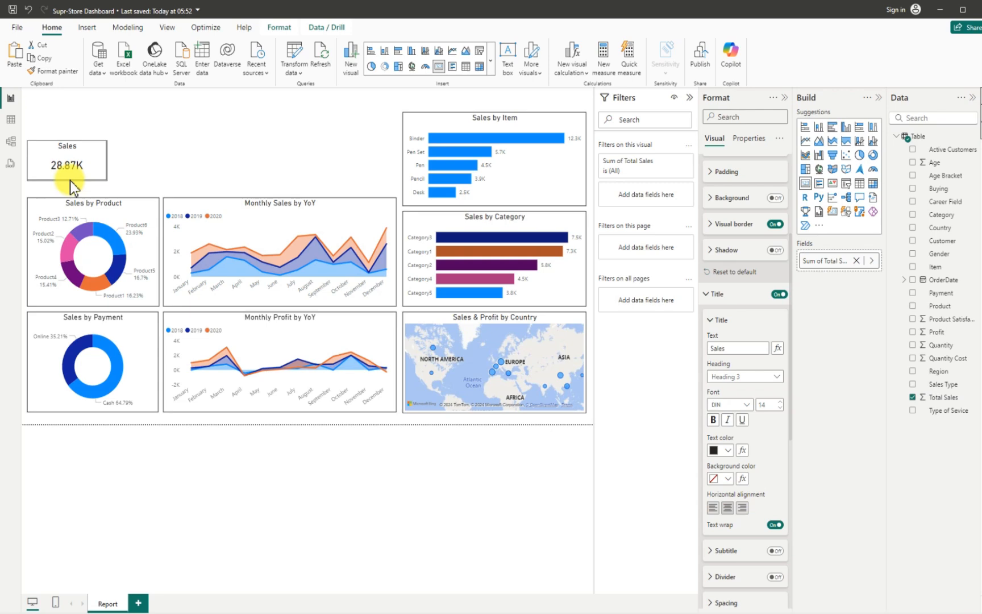
{"action": "left_click", "coordinate": [226, 150]}
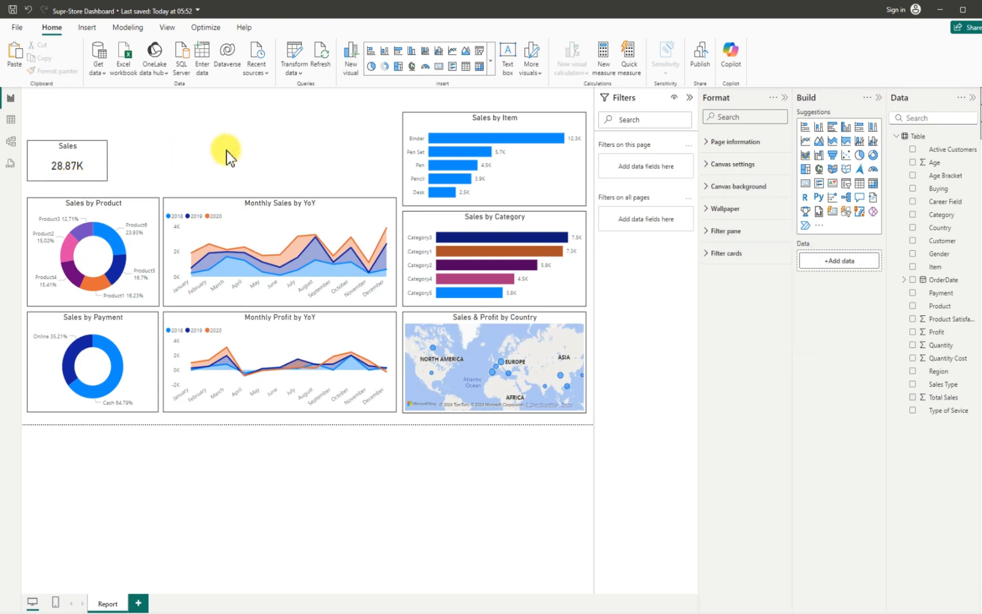
Duplicate the Sales card and place the copy beside the original, at about 216 horizontal and 110 vertical
{"action": "left_click", "coordinate": [90, 161]}
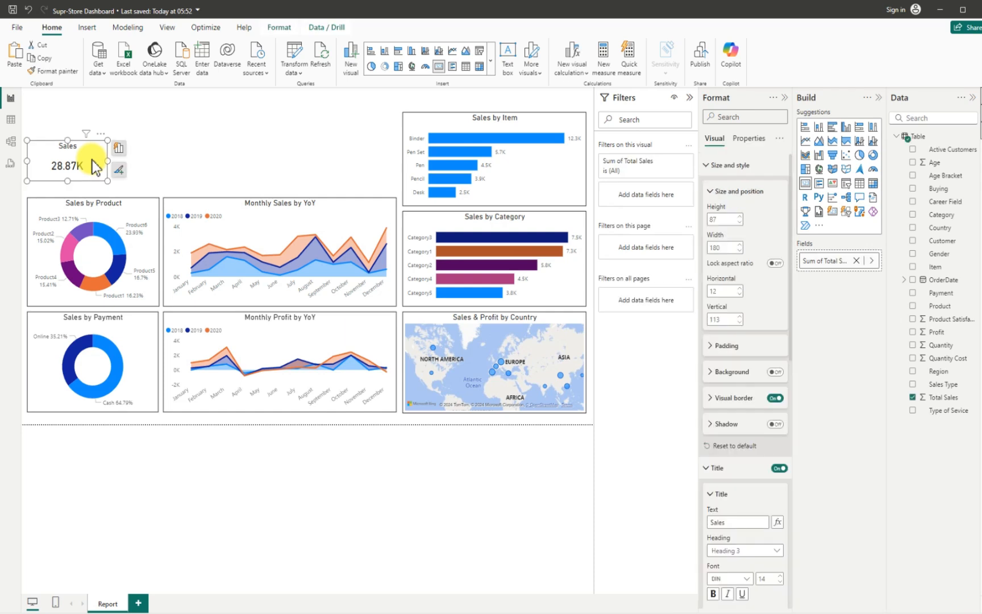
{"action": "key", "text": "ctrl+c"}
{"action": "key", "text": "ctrl+v"}
{"action": "left_click_drag", "start_coordinate": [96, 159], "coordinate": [179, 153]}
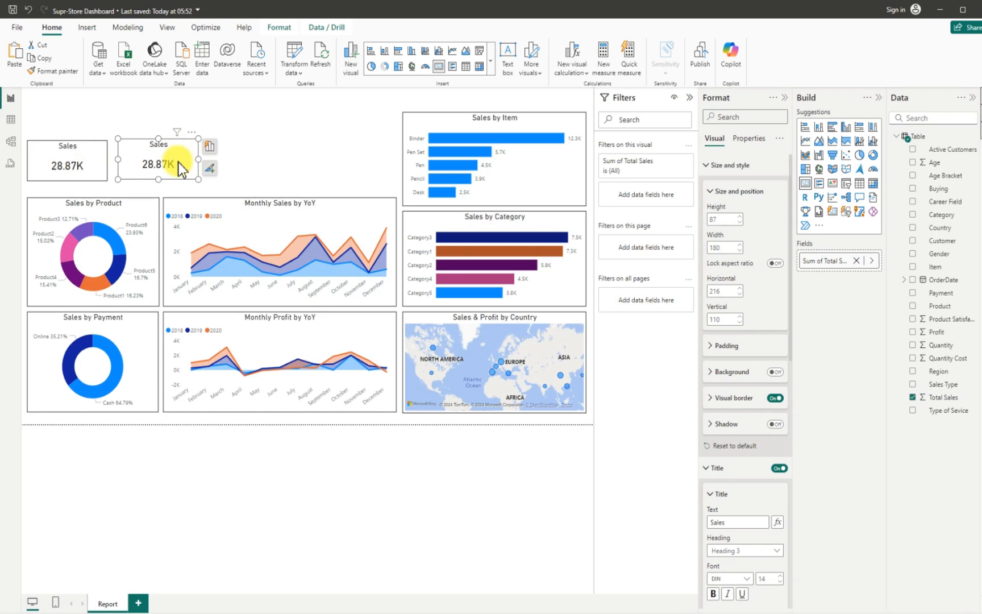
Paste two more copies of the Sales card and line them up beside the second card, the last at about 623 horizontal and 110 vertical
{"action": "key", "text": "ctrl+v"}
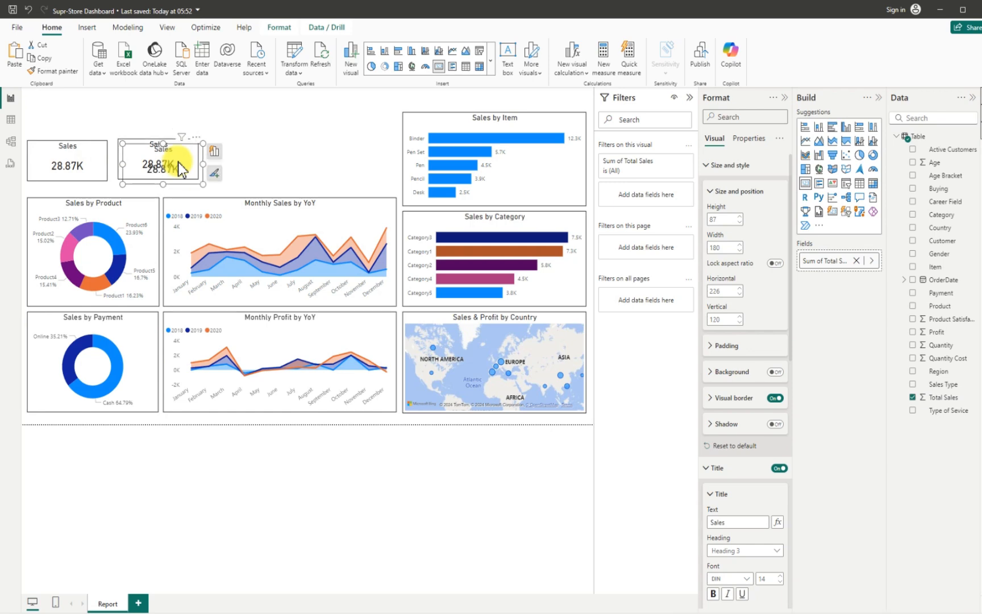
{"action": "key", "text": "ctrl+v"}
{"action": "left_click_drag", "start_coordinate": [177, 165], "coordinate": [274, 158]}
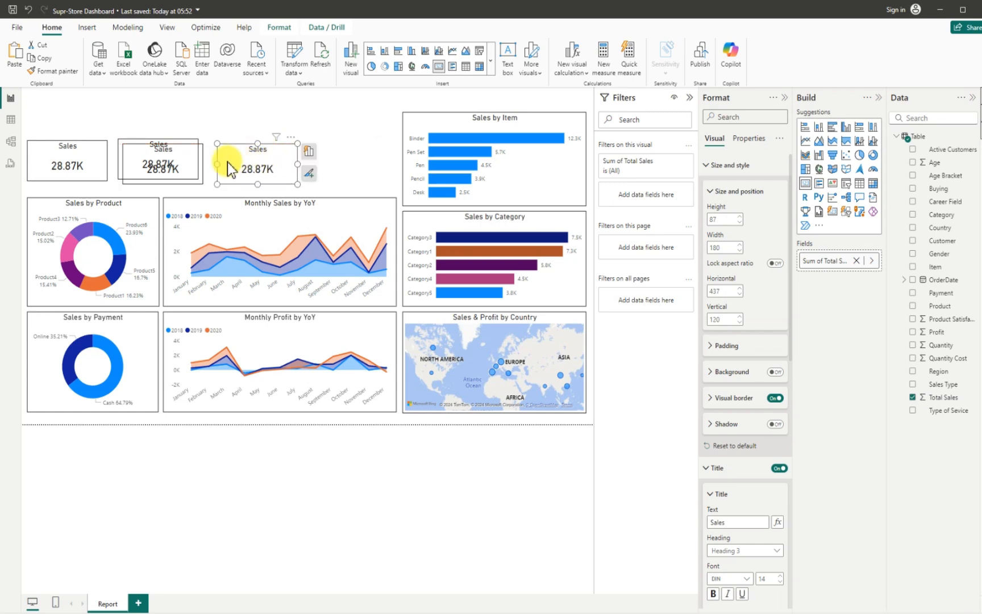
{"action": "left_click_drag", "start_coordinate": [168, 154], "coordinate": [373, 159]}
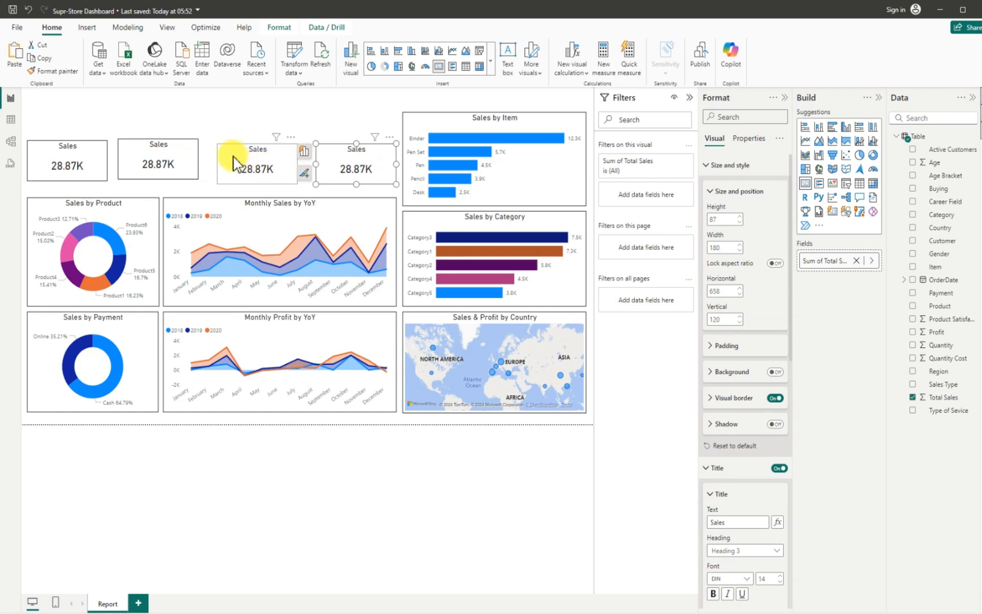
{"action": "left_click_drag", "start_coordinate": [234, 163], "coordinate": [227, 152]}
{"action": "left_click_drag", "start_coordinate": [330, 156], "coordinate": [316, 154]}
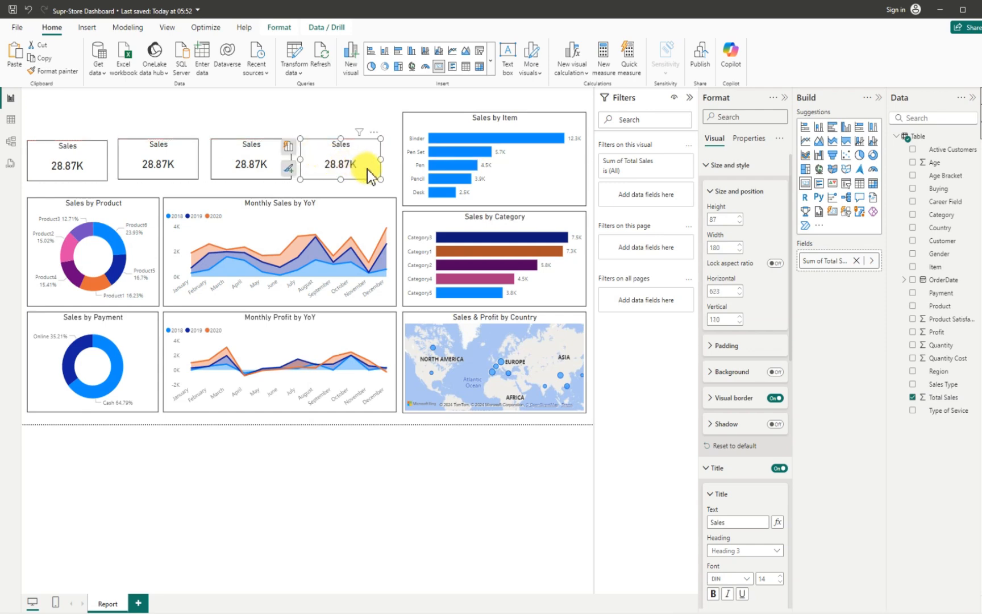
Replace the Total Sales field in the second card with Quantity Cost and title the card "Cost"
{"action": "left_click", "coordinate": [134, 148]}
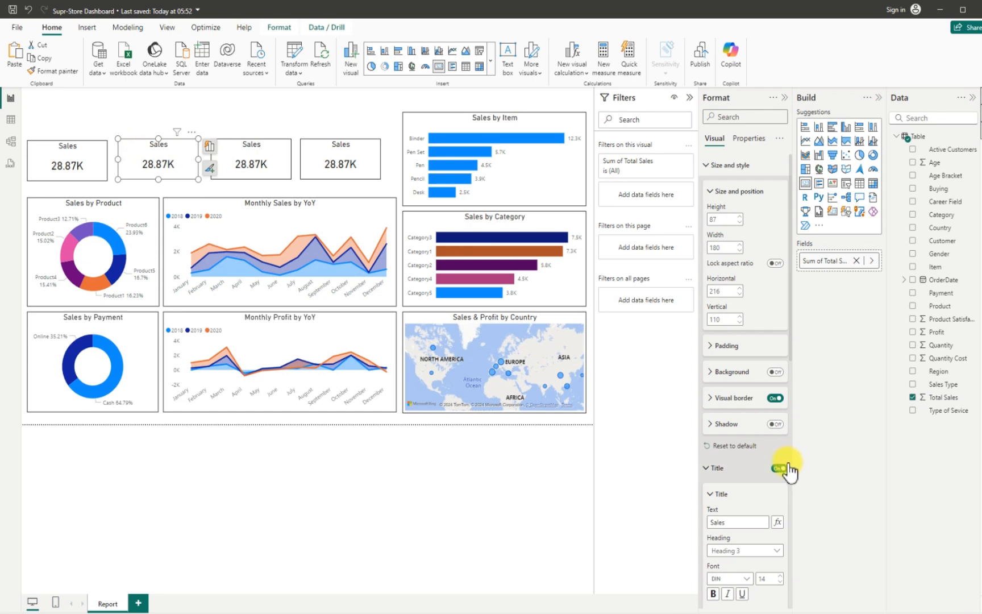
{"action": "left_click", "coordinate": [914, 397]}
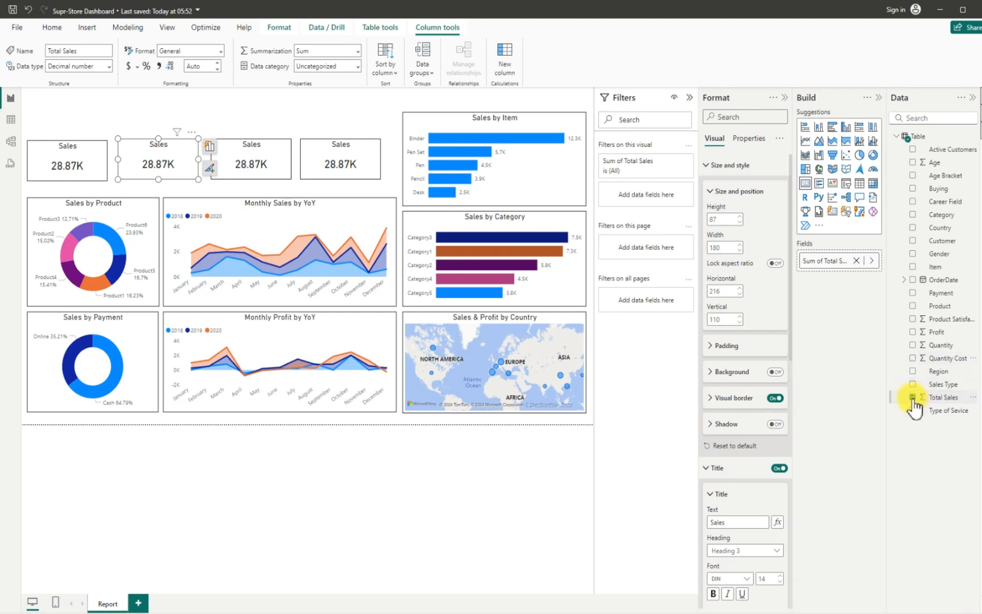
{"action": "left_click", "coordinate": [913, 398]}
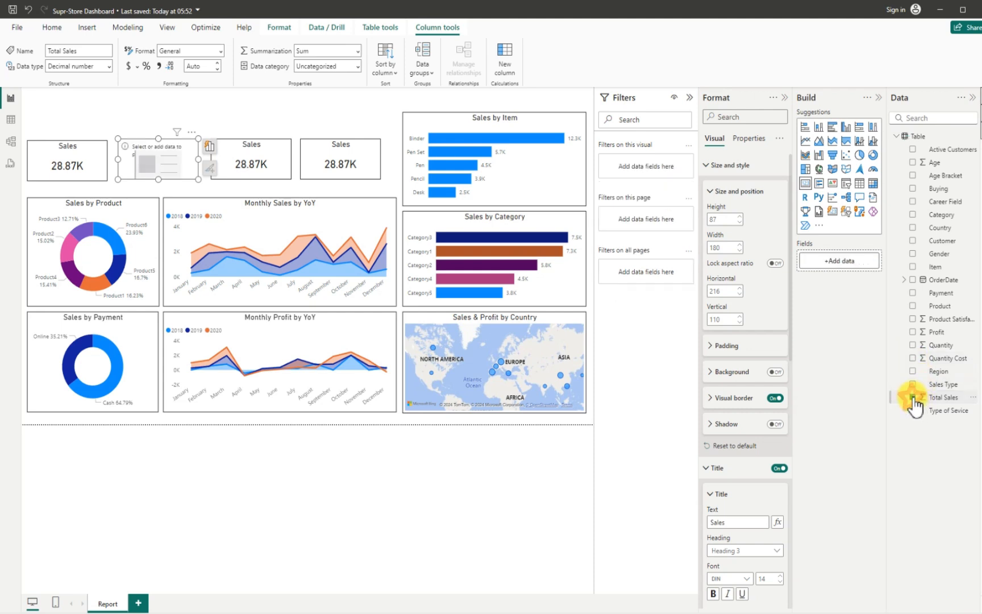
{"action": "left_click", "coordinate": [913, 358]}
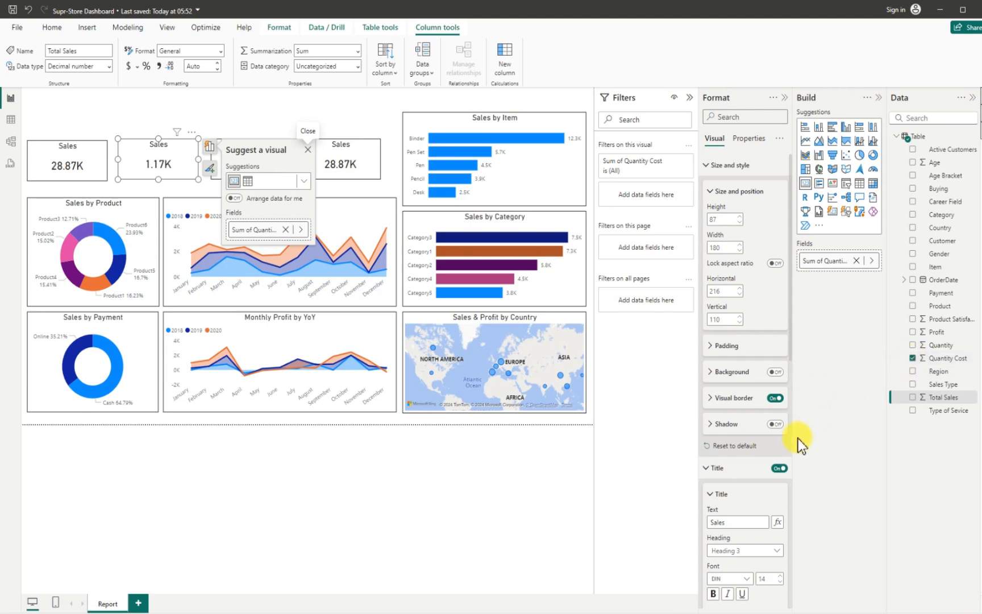
{"action": "left_click_drag", "start_coordinate": [725, 521], "coordinate": [705, 525]}
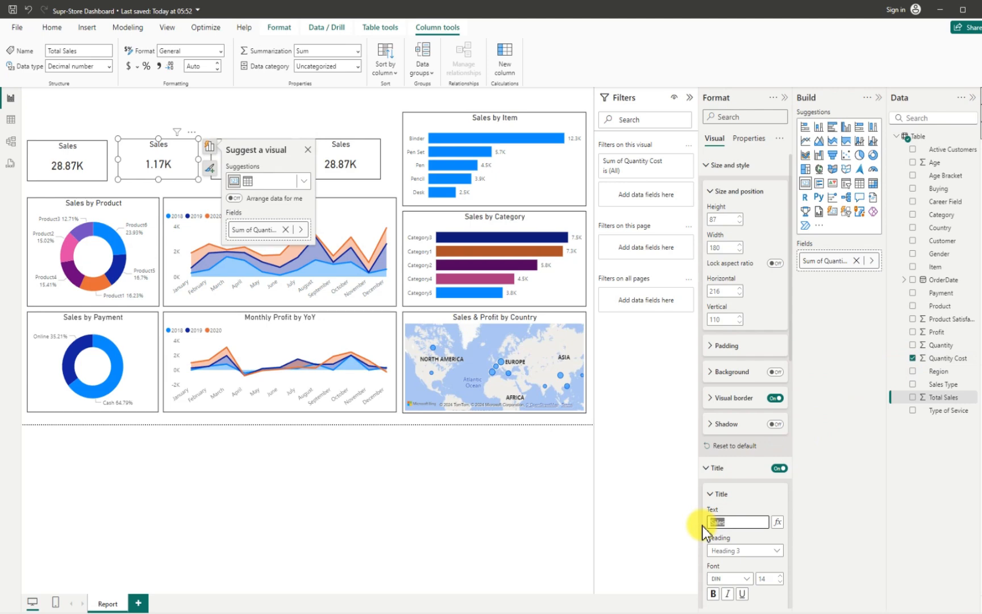
{"action": "type", "text": "Cost"}
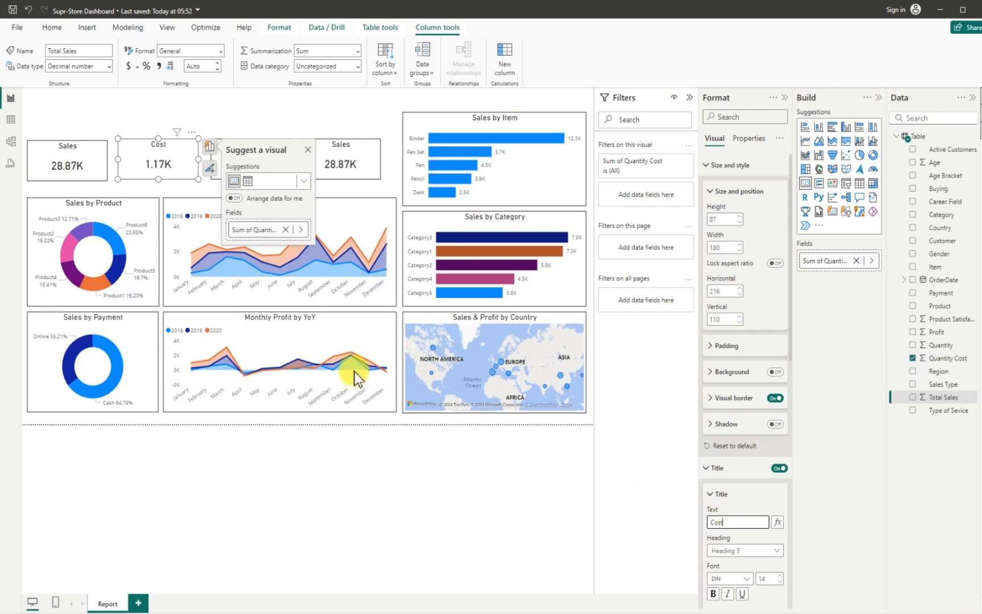
{"action": "left_click", "coordinate": [268, 117]}
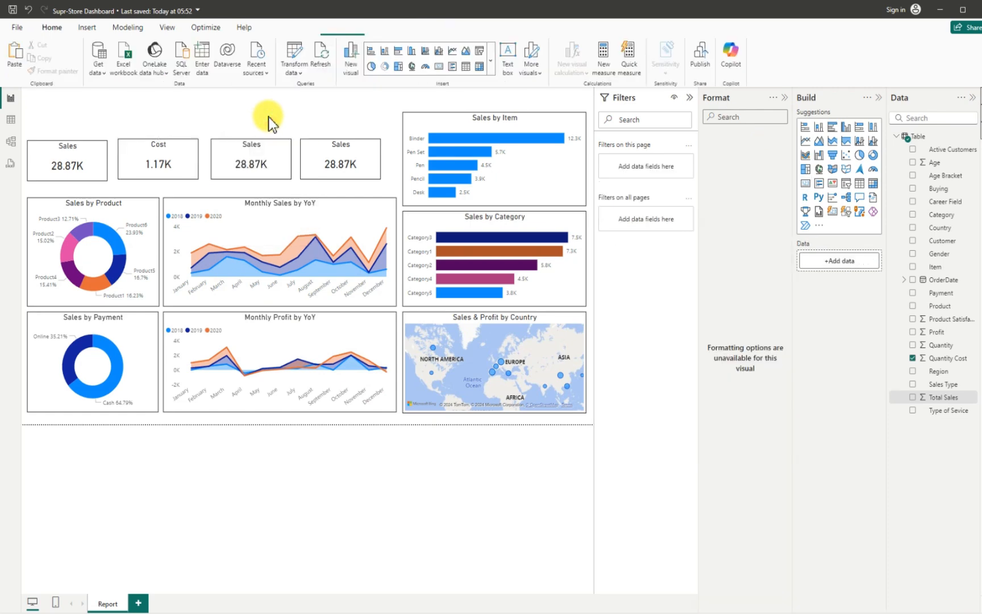
Replace the Total Sales field in the third card with Profit and change its title to "Profit"
{"action": "left_click", "coordinate": [270, 153]}
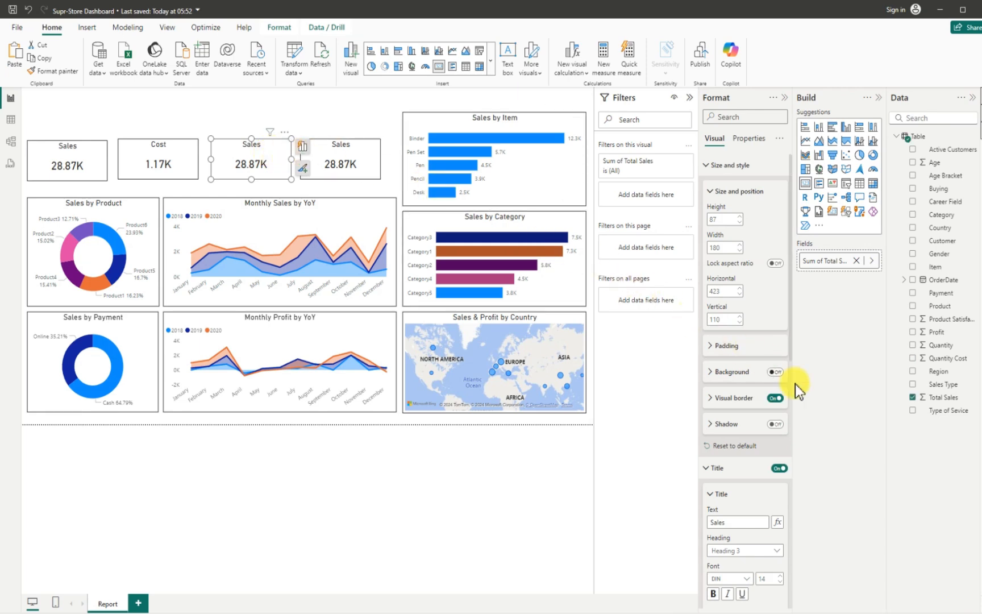
{"action": "left_click", "coordinate": [913, 397]}
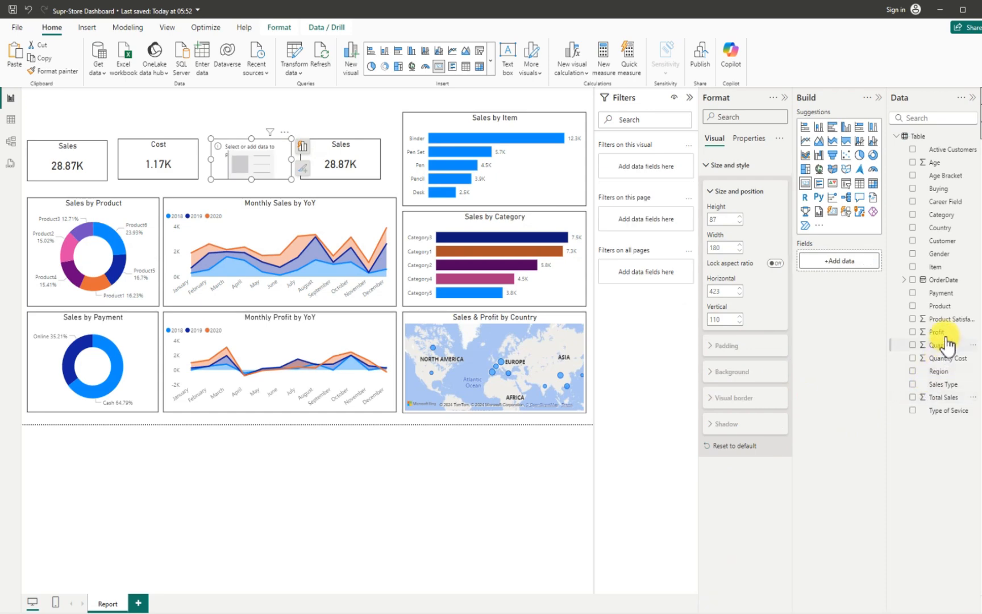
{"action": "left_click", "coordinate": [913, 332]}
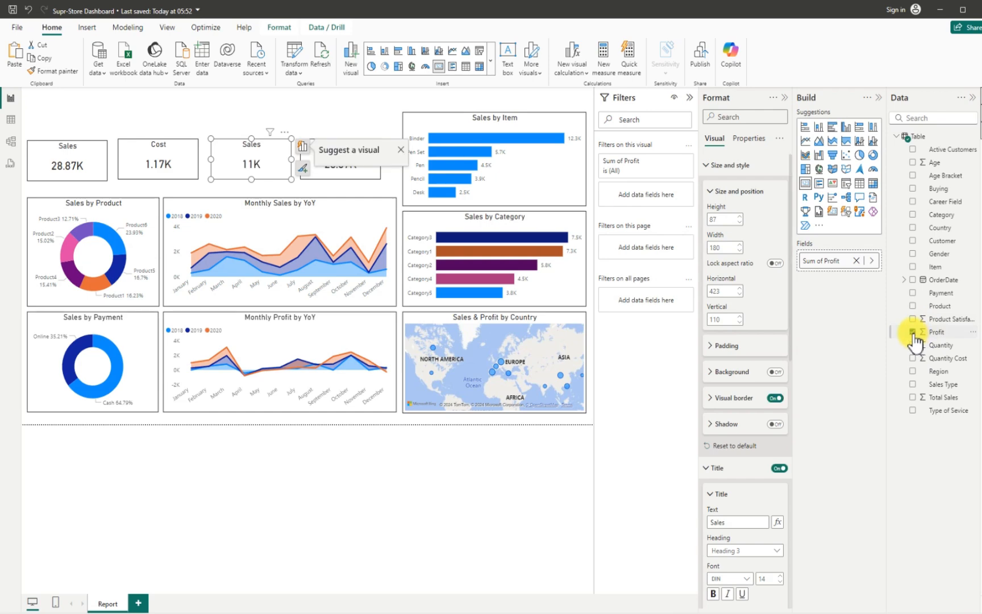
{"action": "double_click", "coordinate": [724, 523]}
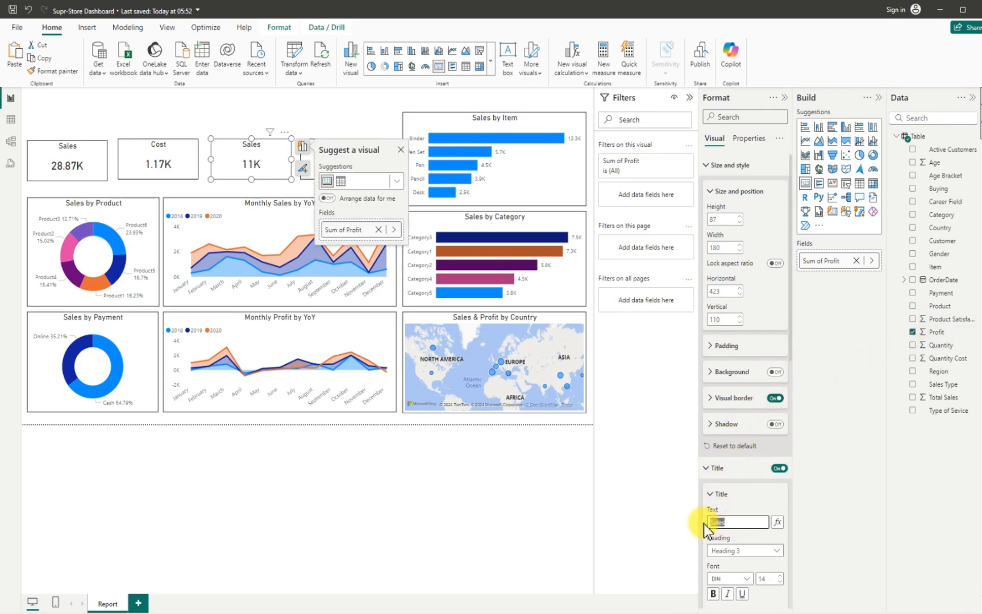
{"action": "type", "text": "Profit"}
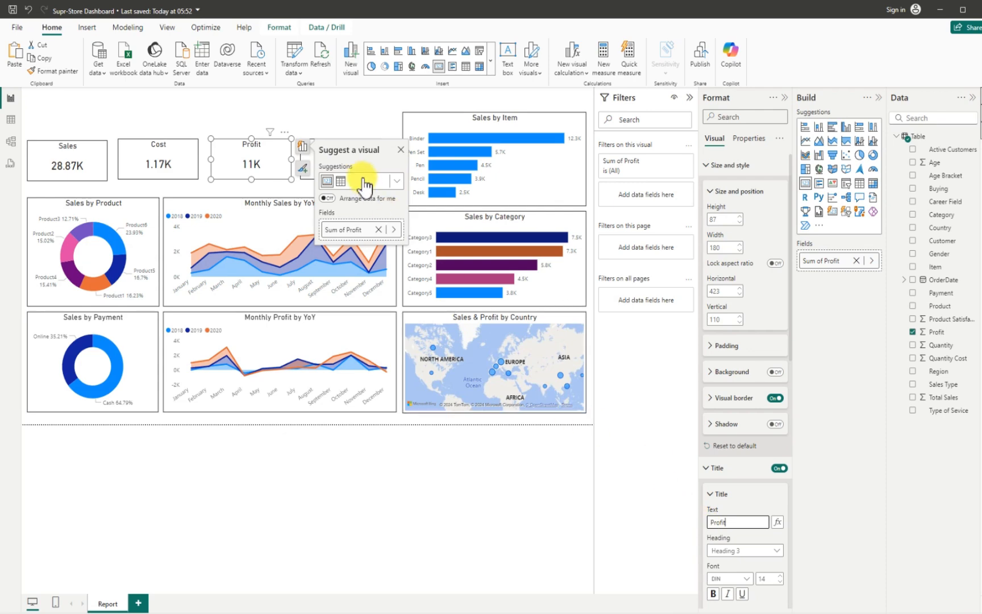
{"action": "left_click", "coordinate": [337, 112]}
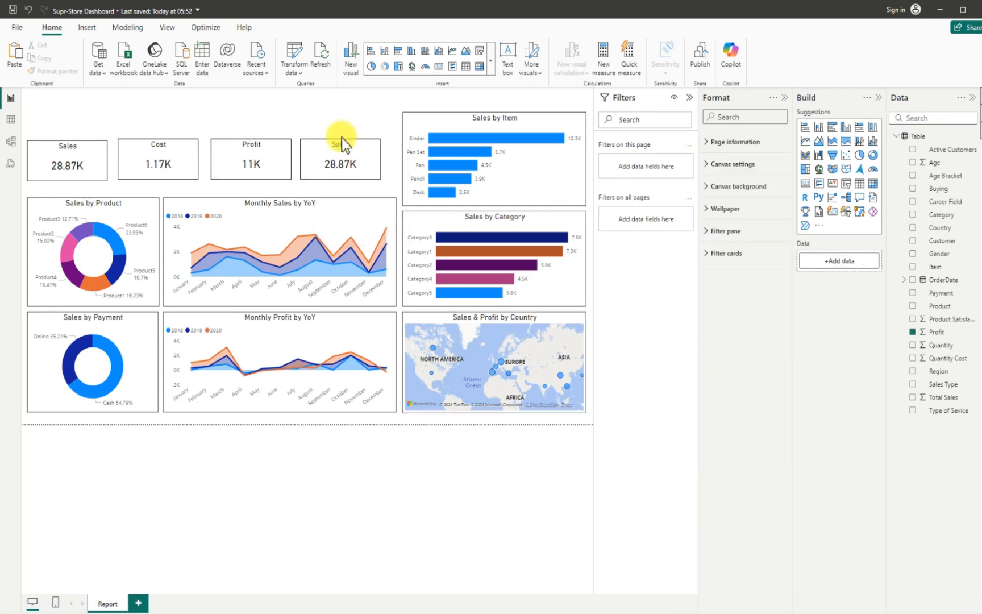
Replace the Total Sales field in the fourth card with Quantity and retitle the card "Quantity"
{"action": "left_click", "coordinate": [320, 152]}
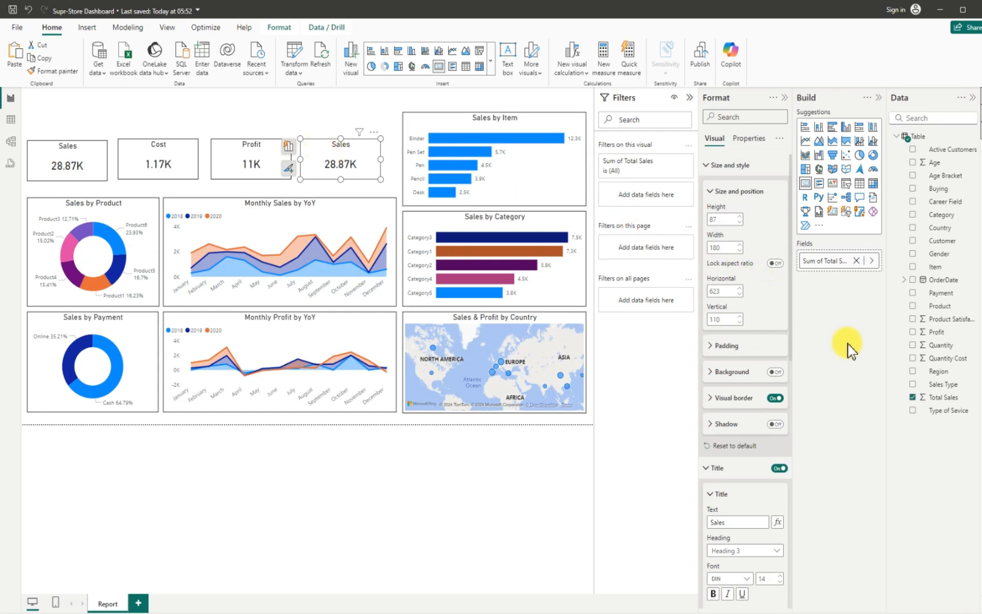
{"action": "left_click", "coordinate": [912, 397]}
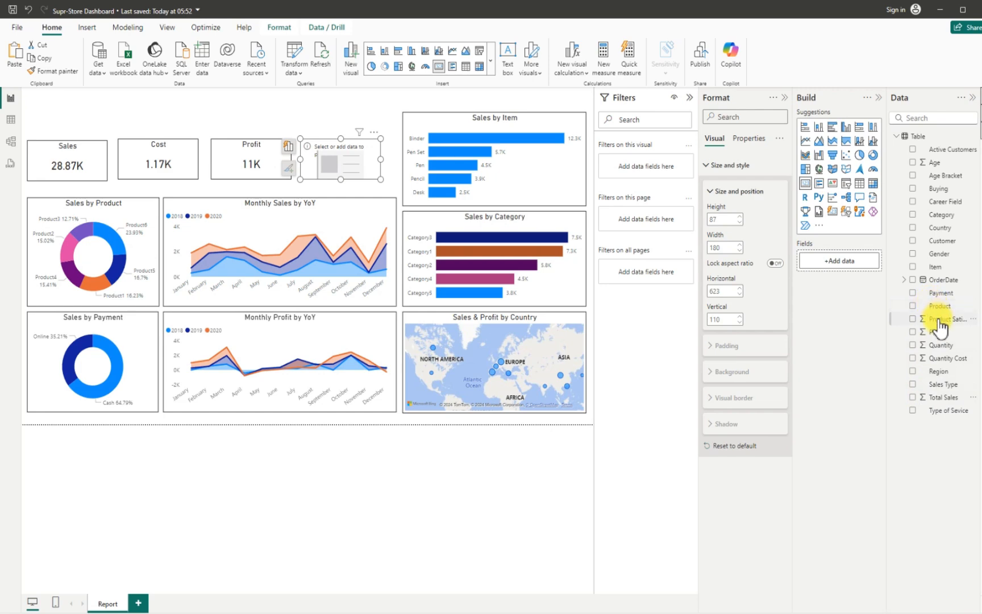
{"action": "left_click", "coordinate": [912, 345]}
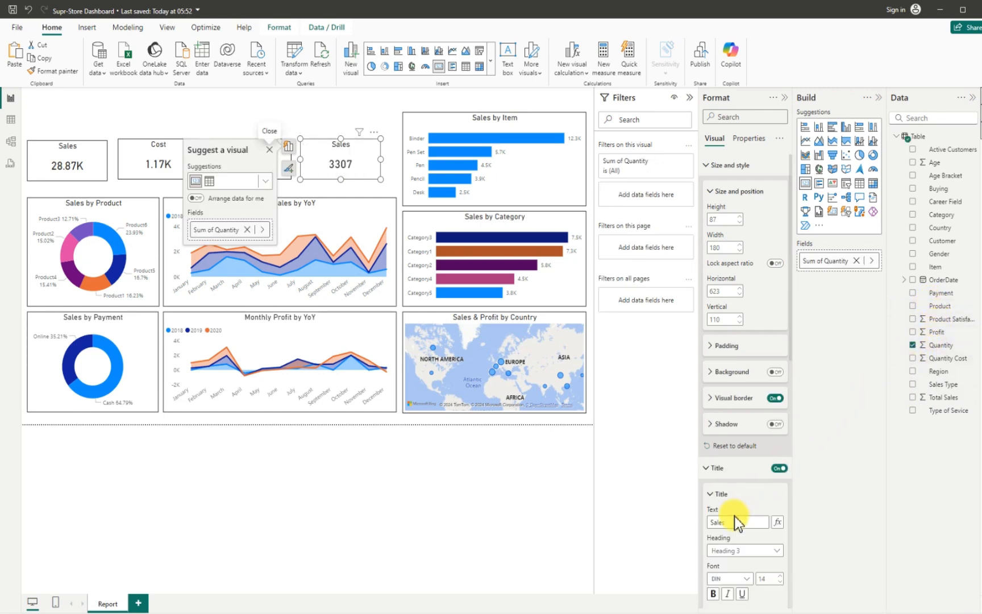
{"action": "left_click_drag", "start_coordinate": [737, 518], "coordinate": [697, 526]}
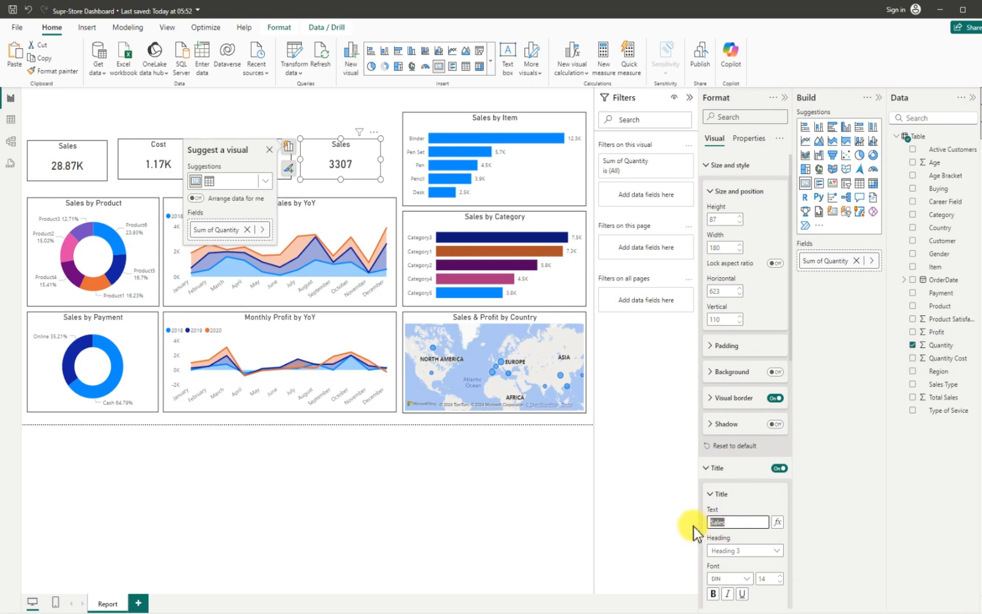
{"action": "key", "text": "BackSpace"}
{"action": "type", "text": "Q"}
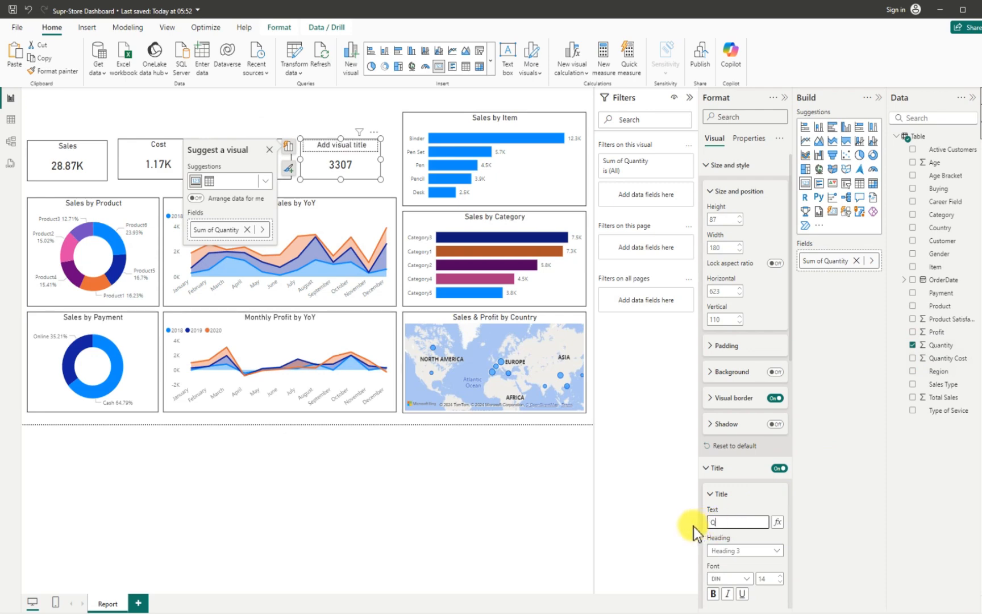
{"action": "type", "text": "uant"}
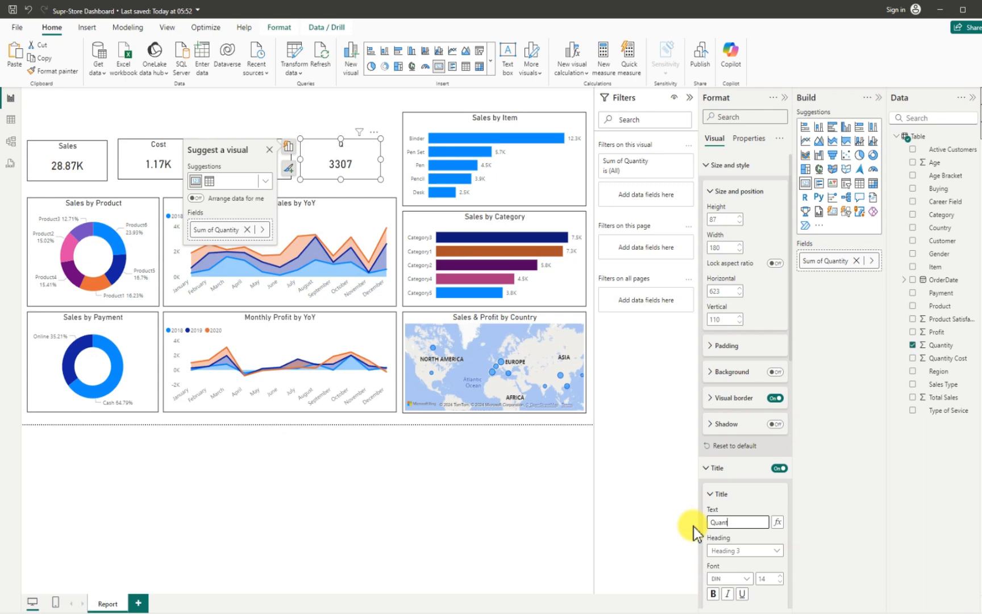
{"action": "type", "text": "ity"}
{"action": "left_click", "coordinate": [241, 113]}
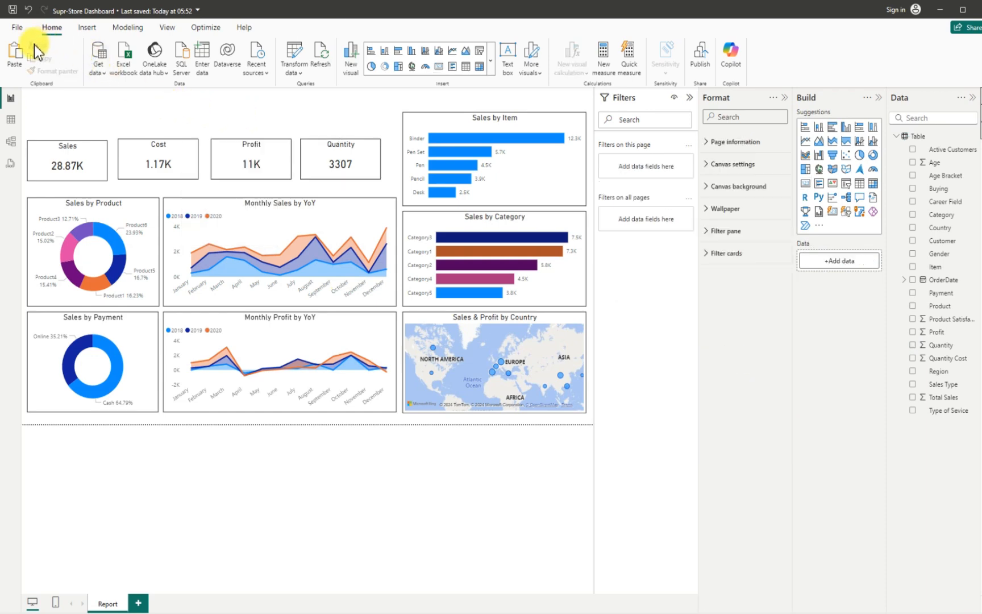
Save the report file
{"action": "left_click", "coordinate": [22, 30]}
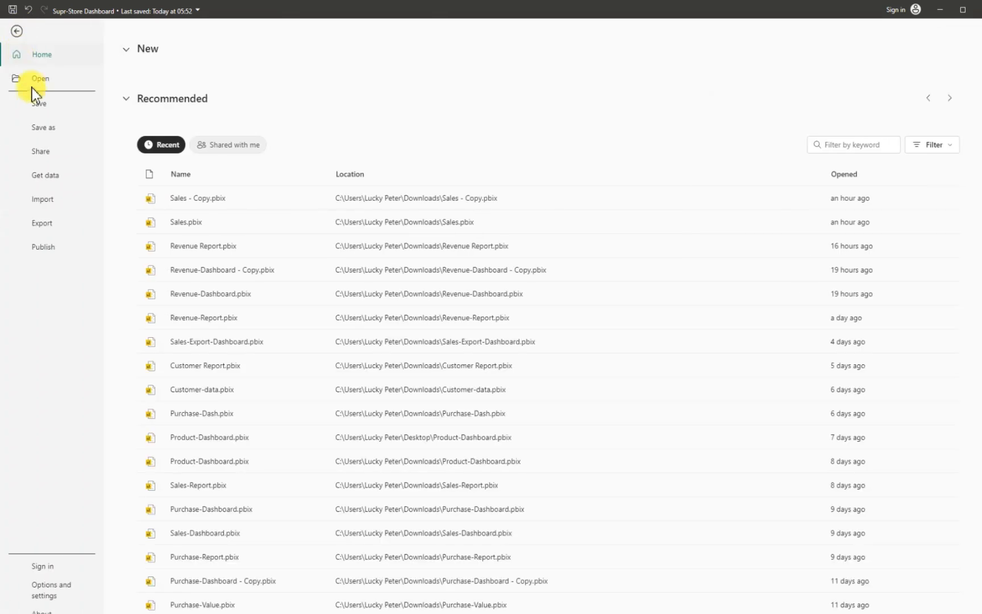
{"action": "left_click", "coordinate": [36, 103]}
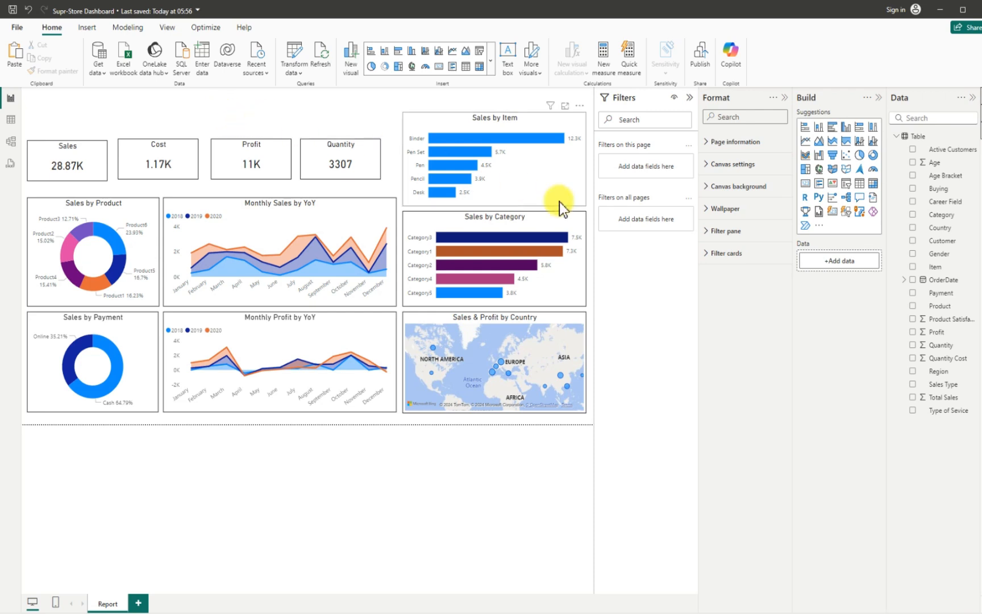
Add a Region slicer about 264 wide and 73 high above the cards, at about 507 horizontal and 24 vertical
{"action": "left_click", "coordinate": [847, 185]}
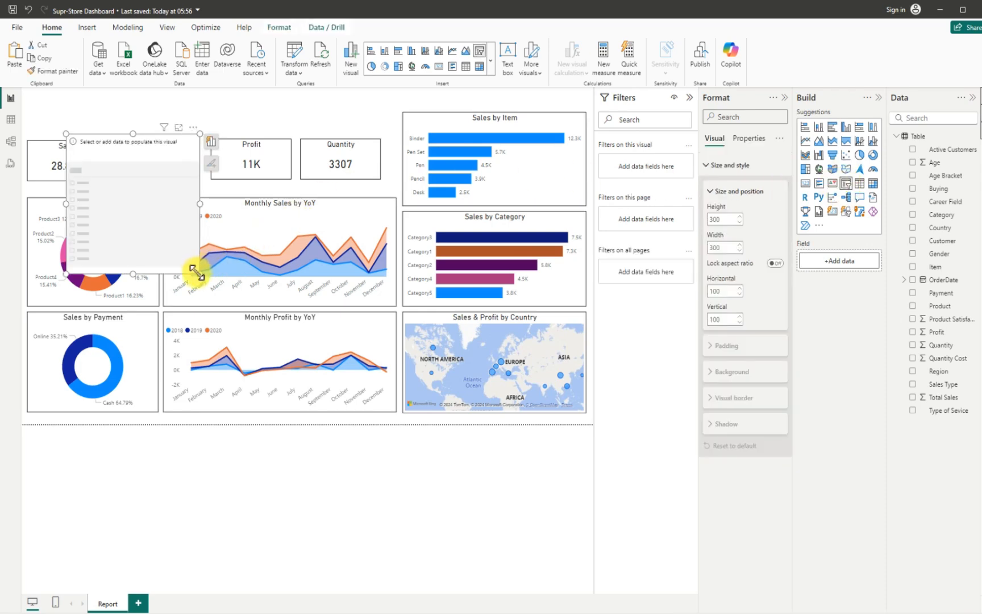
{"action": "left_click_drag", "start_coordinate": [198, 271], "coordinate": [337, 123]}
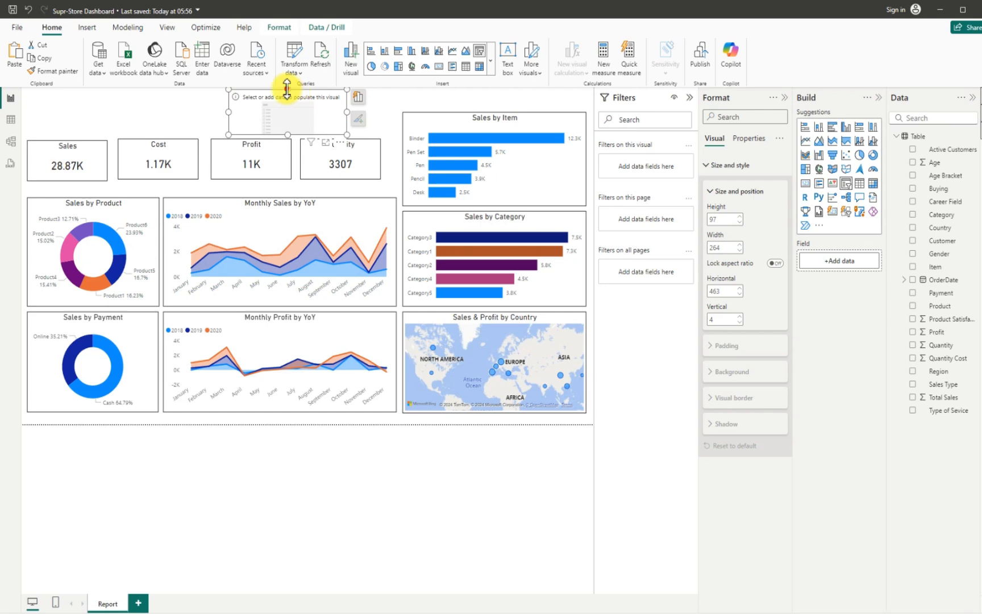
{"action": "left_click_drag", "start_coordinate": [290, 97], "coordinate": [309, 114]}
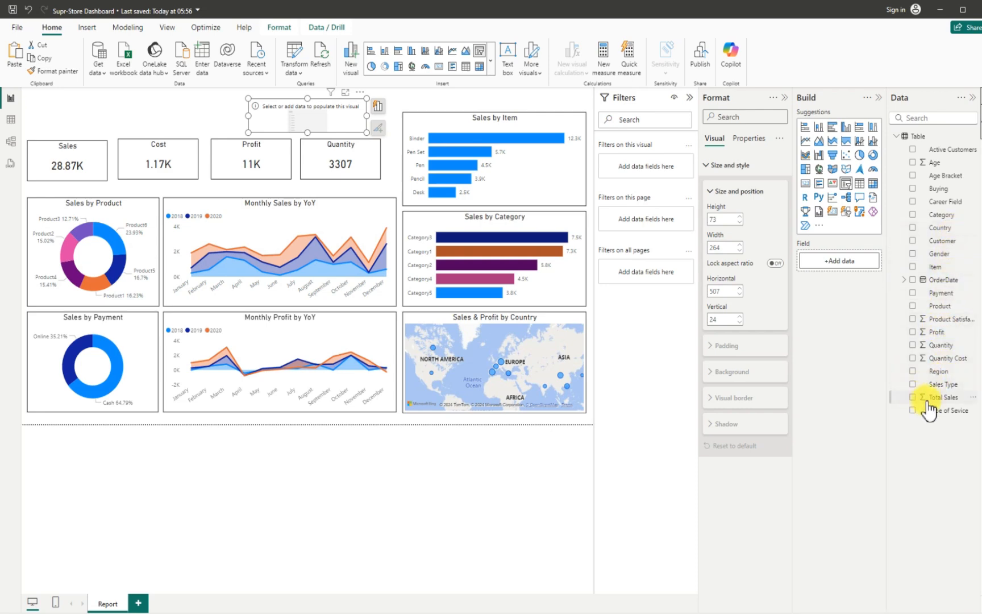
{"action": "left_click", "coordinate": [913, 371]}
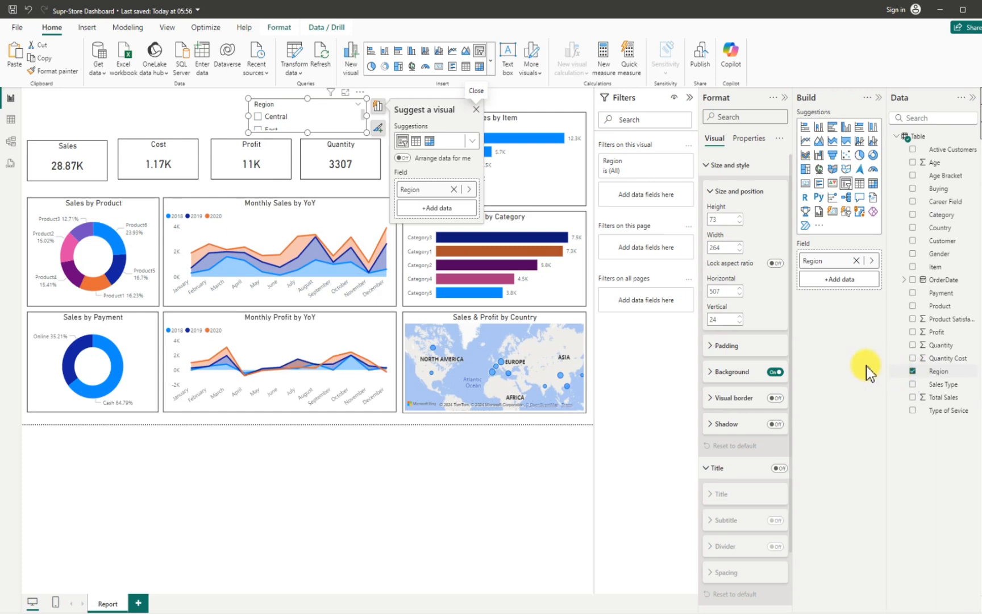
Turn off the Region slicer's background, turn on its visual border, and set its style to Tile
{"action": "left_click", "coordinate": [773, 372]}
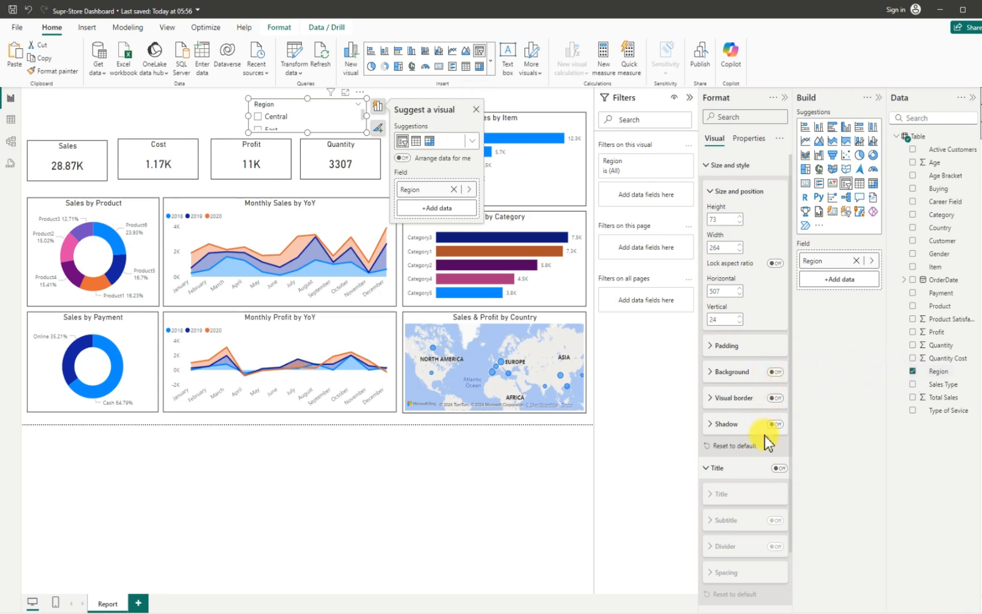
{"action": "left_click", "coordinate": [775, 398]}
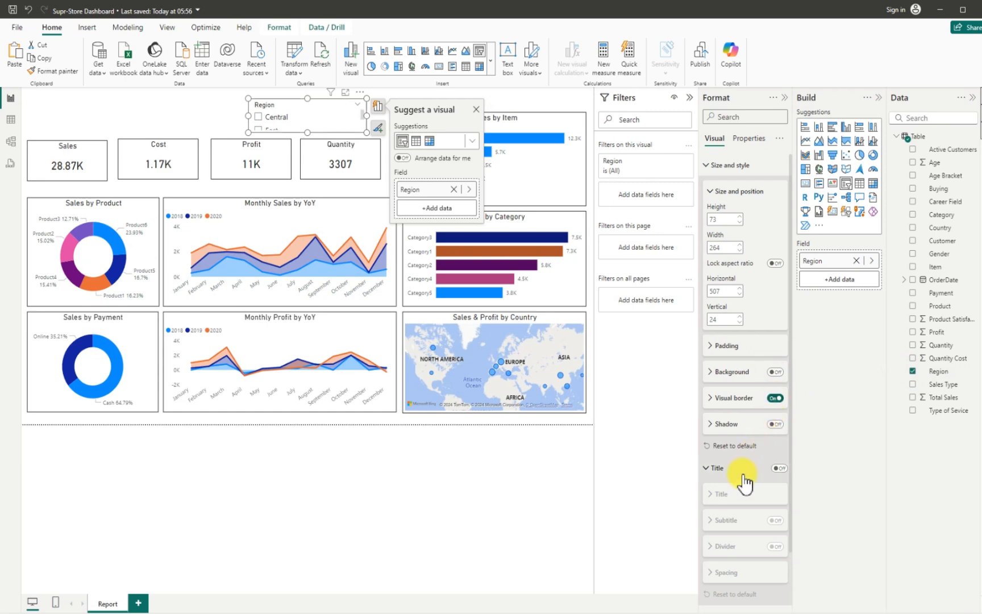
{"action": "scroll", "coordinate": [740, 483], "scroll_direction": "down", "scroll_amount": 2}
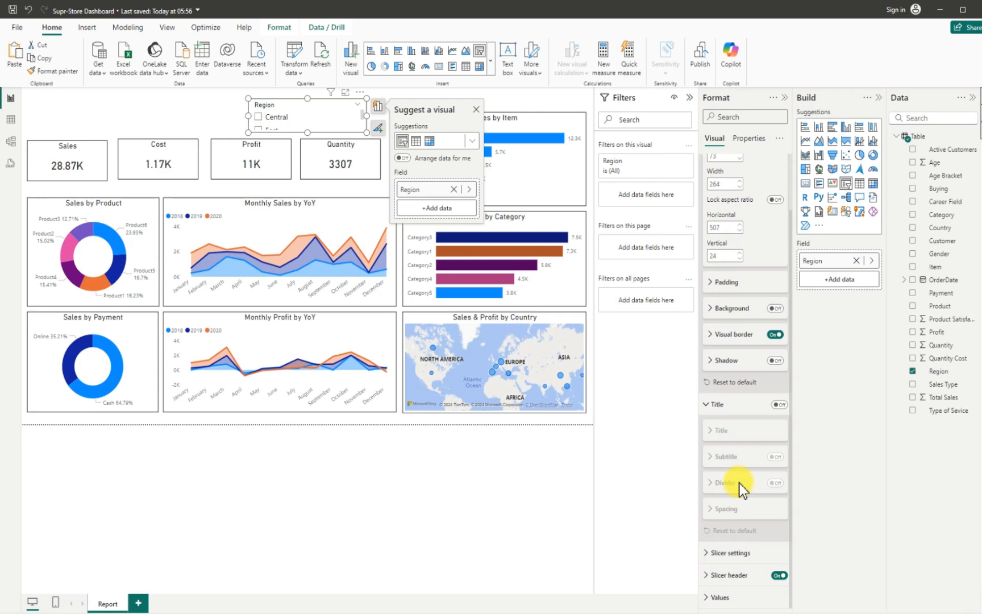
{"action": "left_click", "coordinate": [709, 554]}
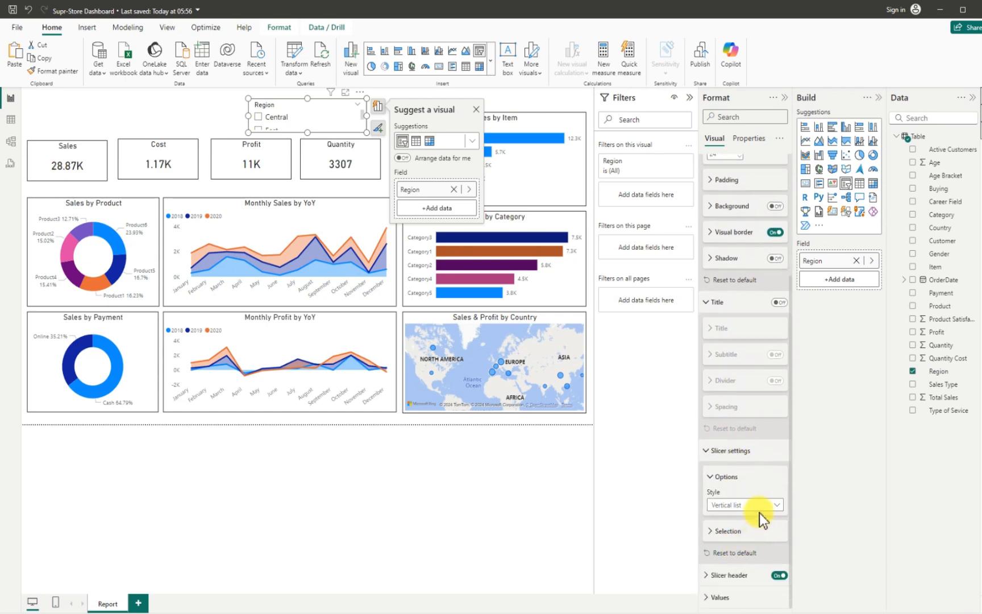
{"action": "left_click", "coordinate": [760, 507]}
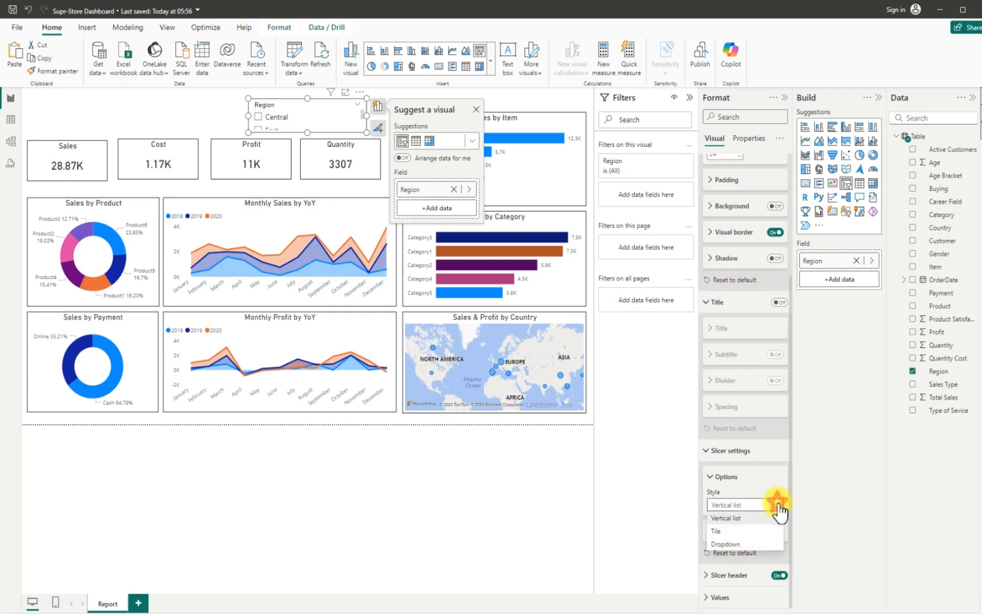
{"action": "left_click", "coordinate": [733, 533]}
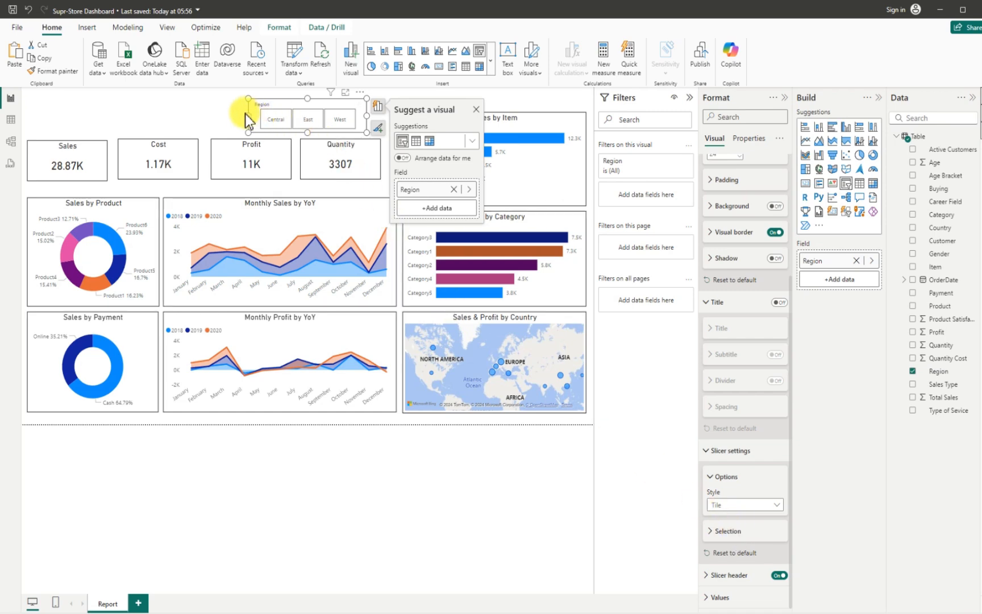
Turn off the Region slicer's header, and widen and shift the slicer so its right edge lines up with the Quantity card
{"action": "left_click_drag", "start_coordinate": [367, 116], "coordinate": [387, 122]}
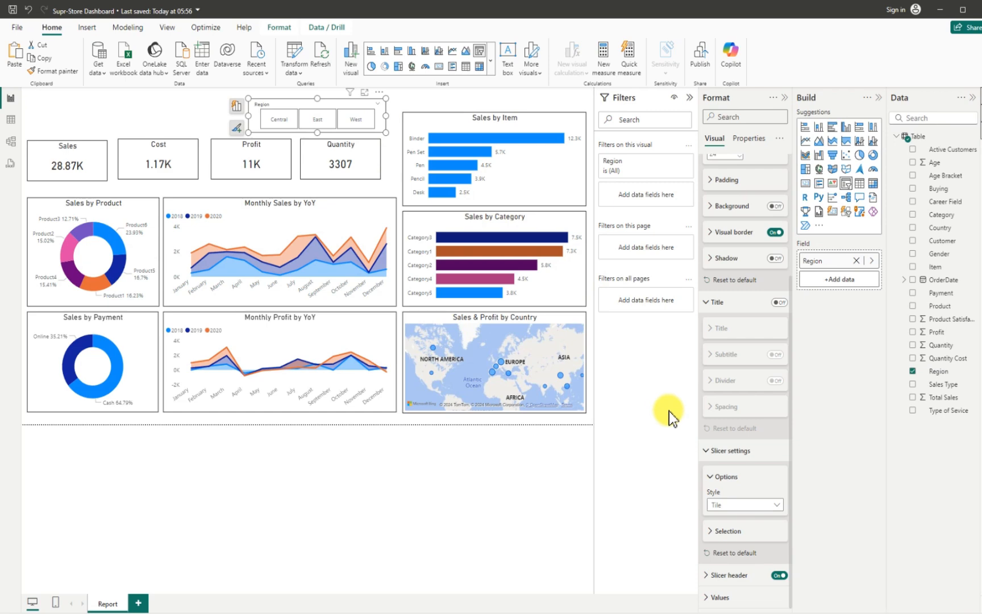
{"action": "left_click", "coordinate": [776, 576]}
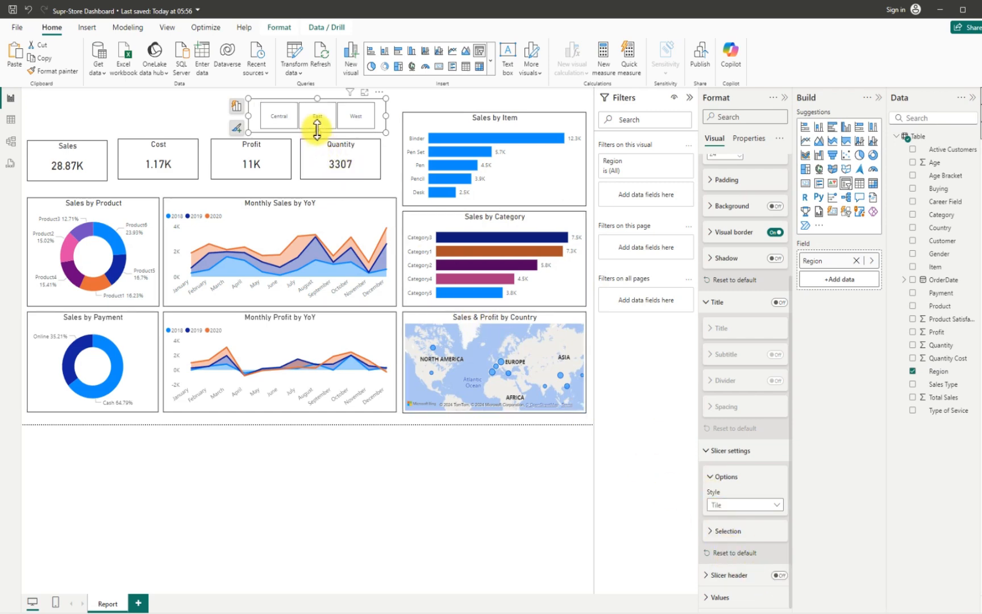
{"action": "left_click_drag", "start_coordinate": [316, 127], "coordinate": [316, 127]}
{"action": "left_click", "coordinate": [414, 92]}
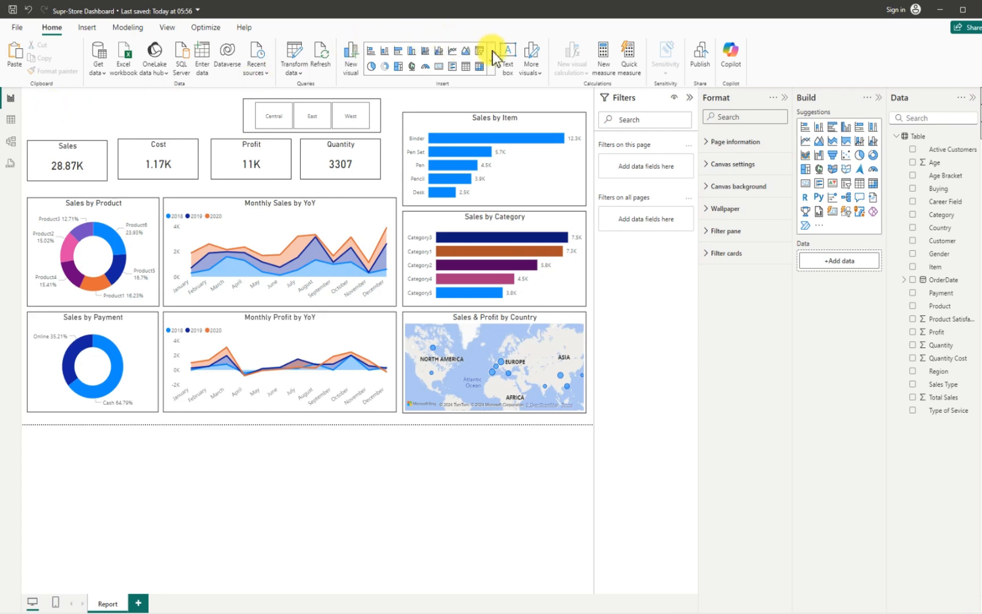
Add a text box about 234 wide and 74 high above the Sales card, at about 12 horizontal and 23 vertical
{"action": "left_click", "coordinate": [511, 59]}
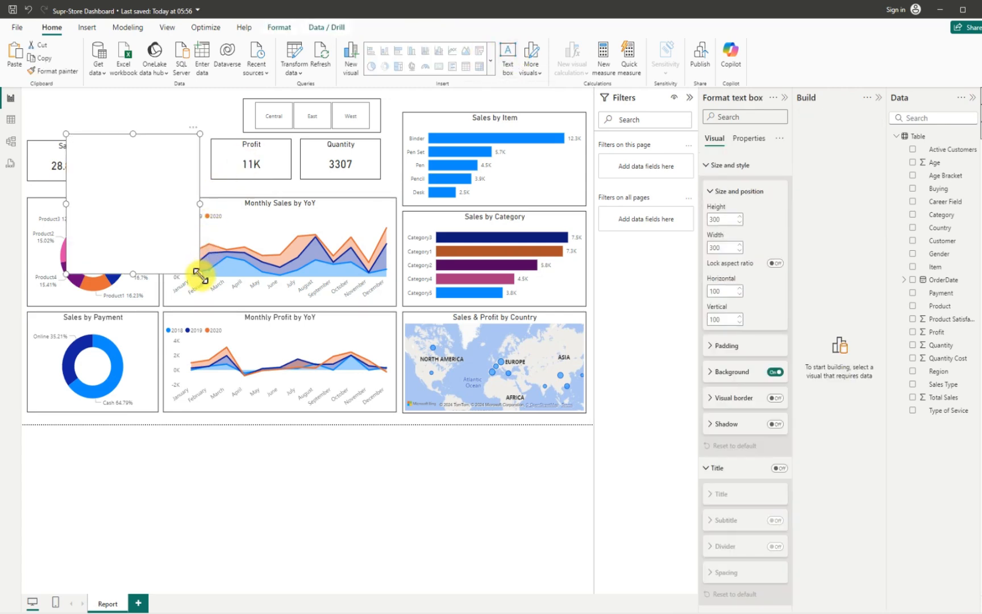
{"action": "left_click_drag", "start_coordinate": [200, 273], "coordinate": [171, 169]}
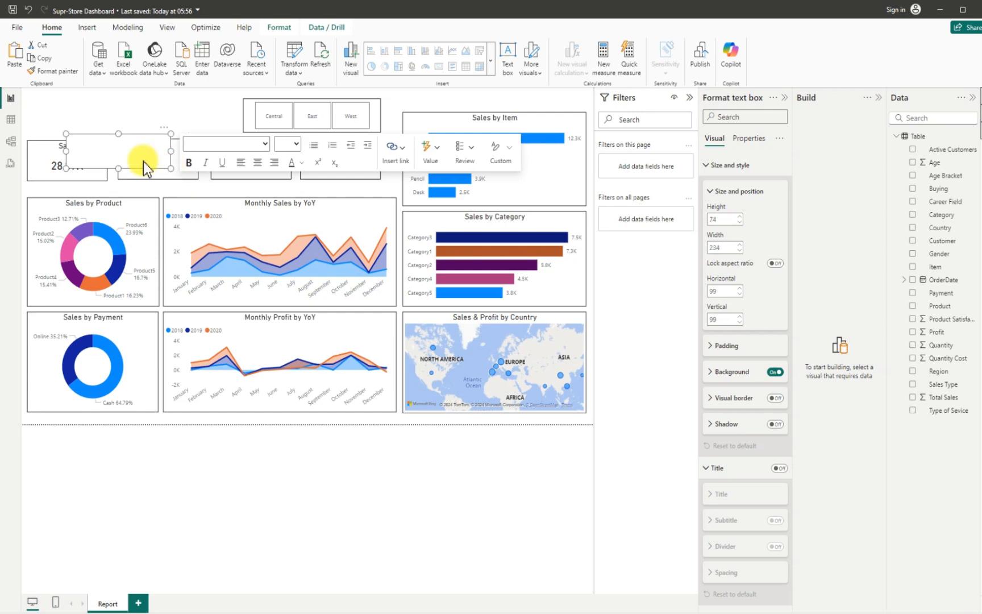
{"action": "left_click_drag", "start_coordinate": [128, 136], "coordinate": [91, 100]}
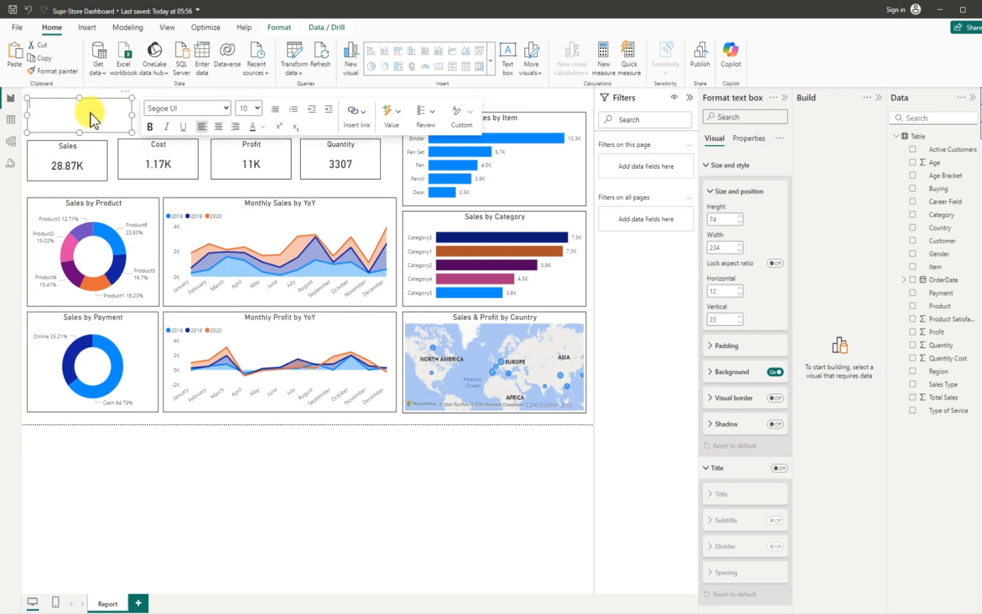
Enter the title "Super-Store Sales Dashboard" in the new text box, hyphenating "Super-Store"
{"action": "type", "text": "Super Store Sales Dashboard"}
{"action": "left_click", "coordinate": [47, 107]}
{"action": "key", "text": "BackSpace"}
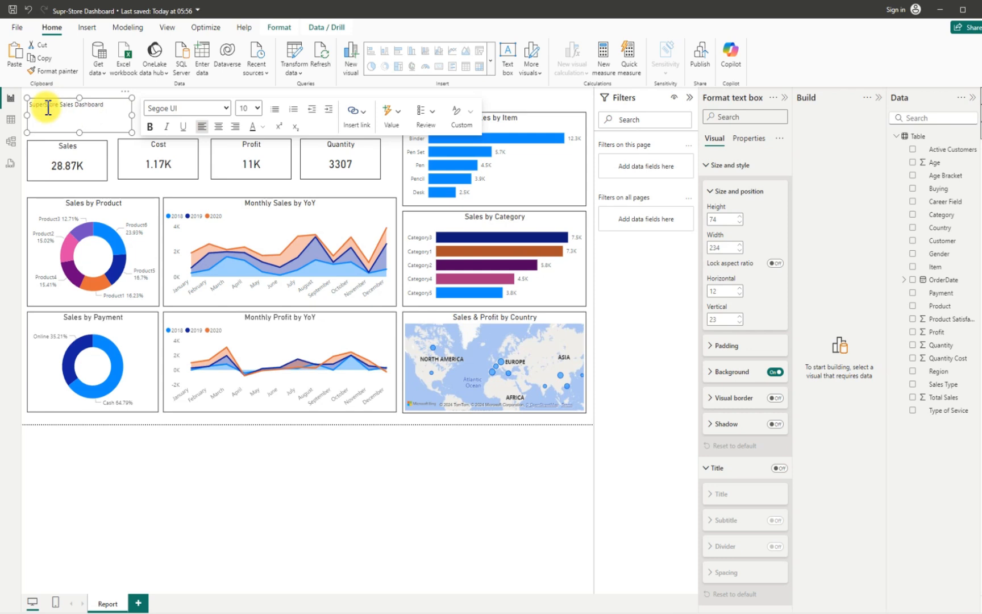
{"action": "type", "text": "-"}
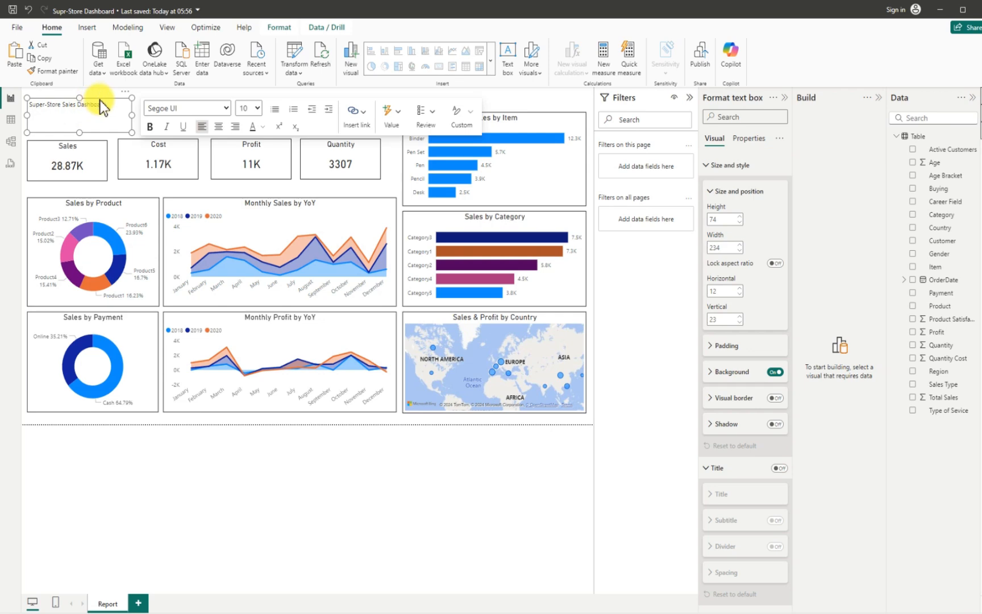
Make the dashboard title bold and reduce its text box height to about 47
{"action": "left_click_drag", "start_coordinate": [108, 104], "coordinate": [29, 111]}
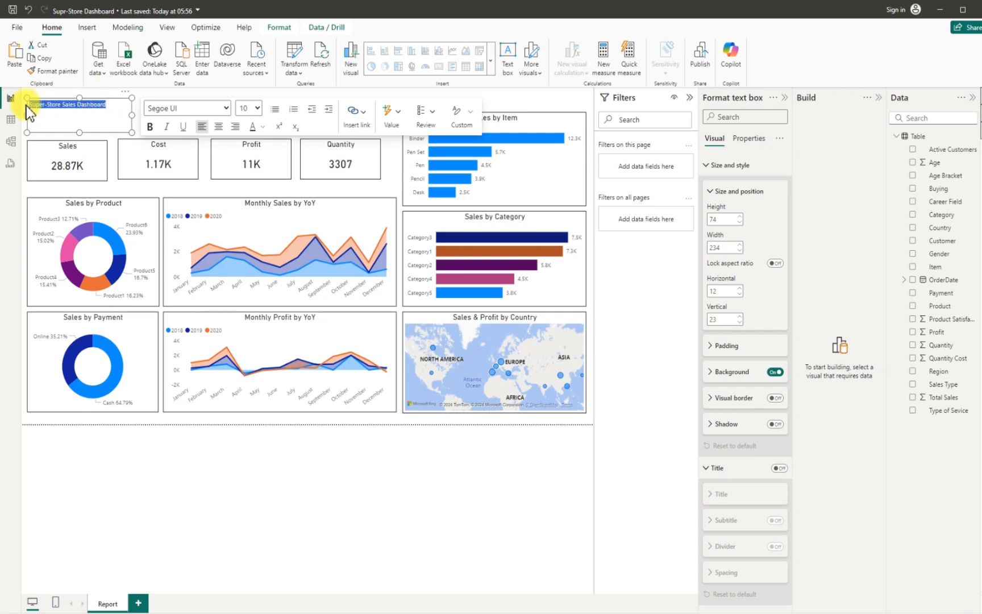
{"action": "left_click", "coordinate": [149, 126]}
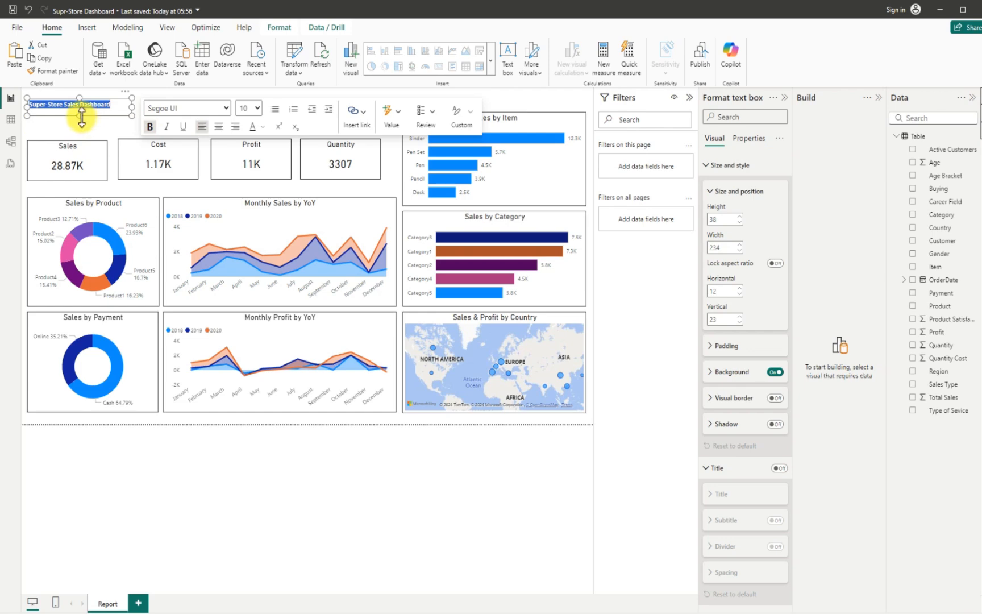
{"action": "left_click_drag", "start_coordinate": [83, 130], "coordinate": [81, 121]}
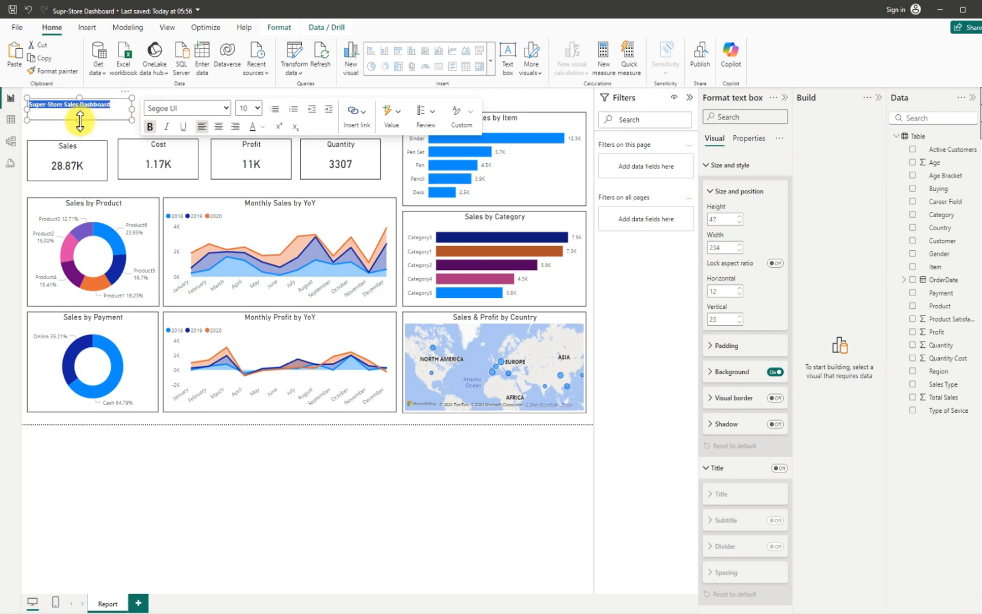
Turn off the title text box's background and turn on its visual border
{"action": "left_click", "coordinate": [125, 91]}
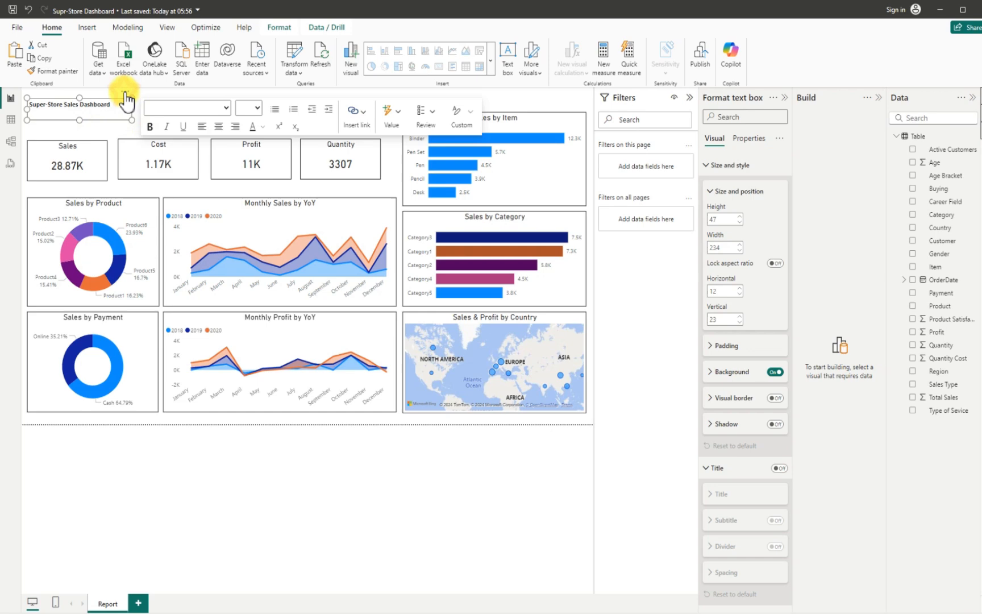
{"action": "left_click", "coordinate": [773, 372]}
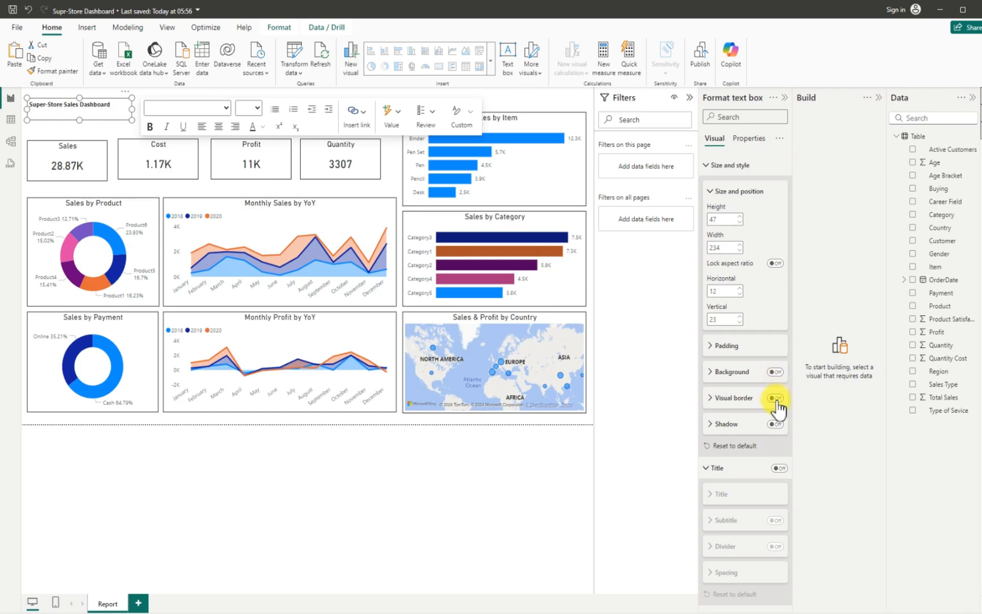
{"action": "left_click", "coordinate": [775, 398]}
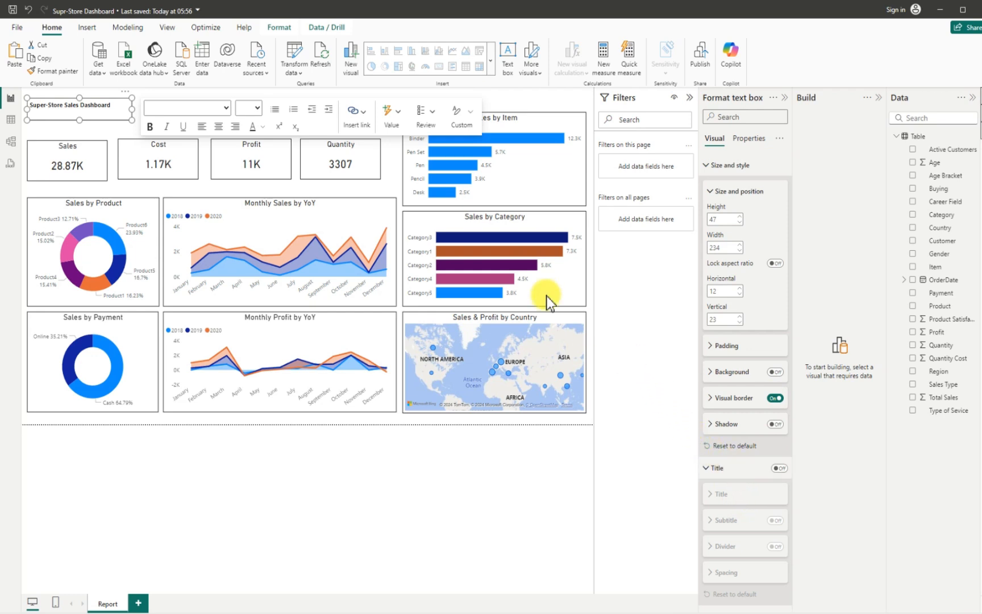
{"action": "left_click", "coordinate": [505, 96]}
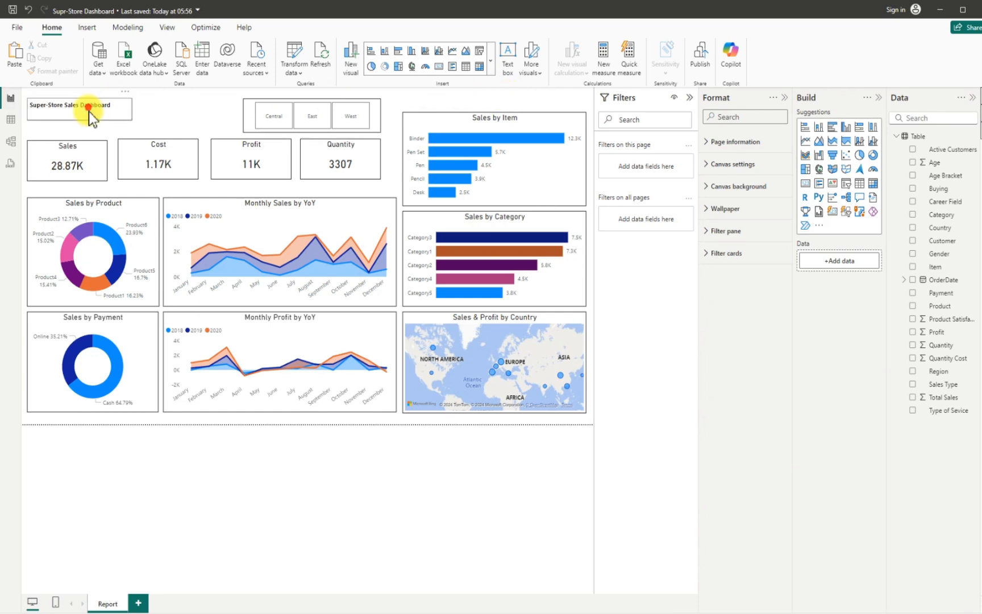
Remove the bold formatting from the dashboard title and set its font size to 16
{"action": "left_click", "coordinate": [116, 109]}
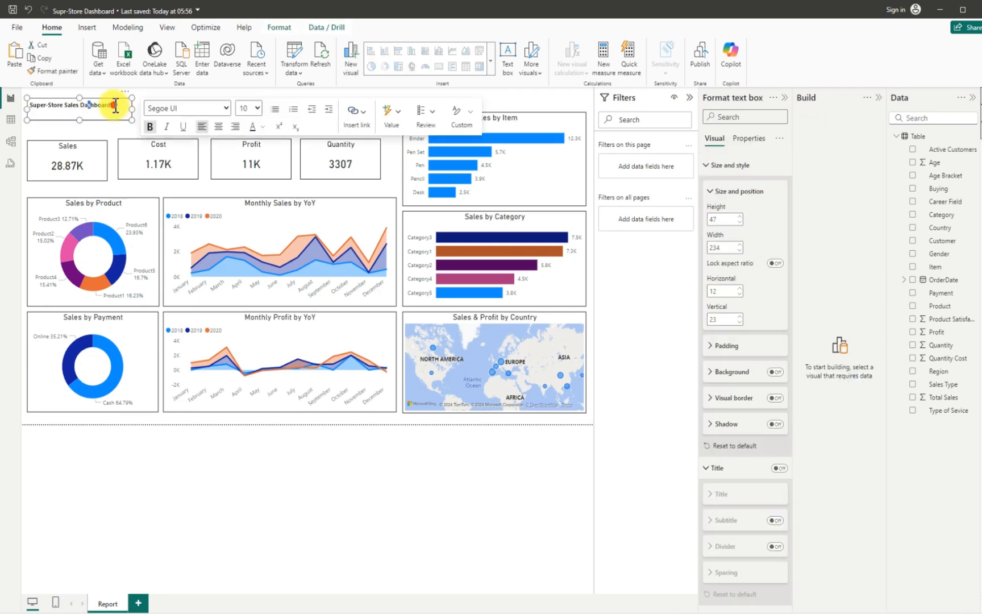
{"action": "left_click_drag", "start_coordinate": [114, 107], "coordinate": [30, 107]}
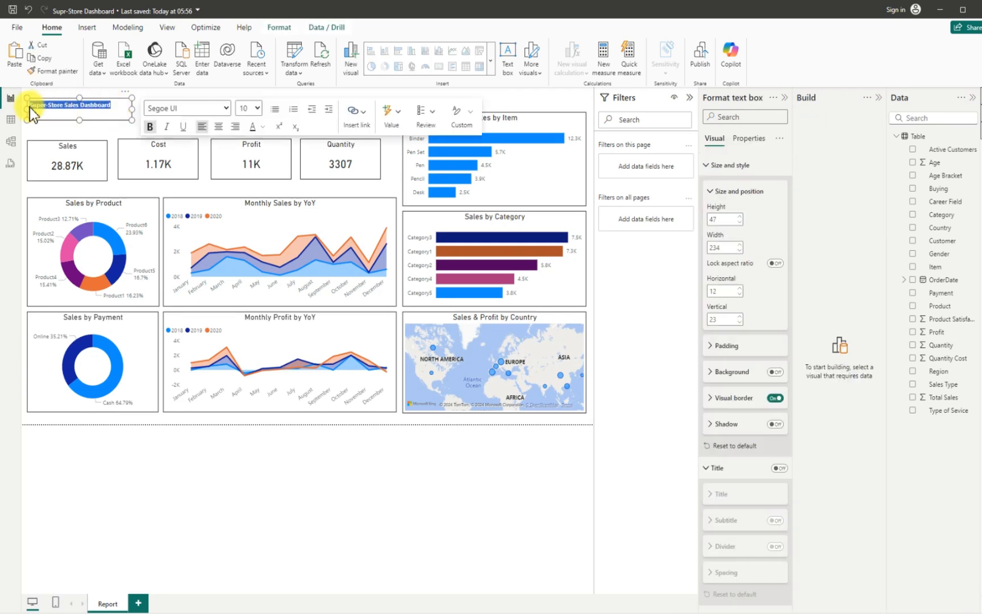
{"action": "left_click", "coordinate": [151, 127]}
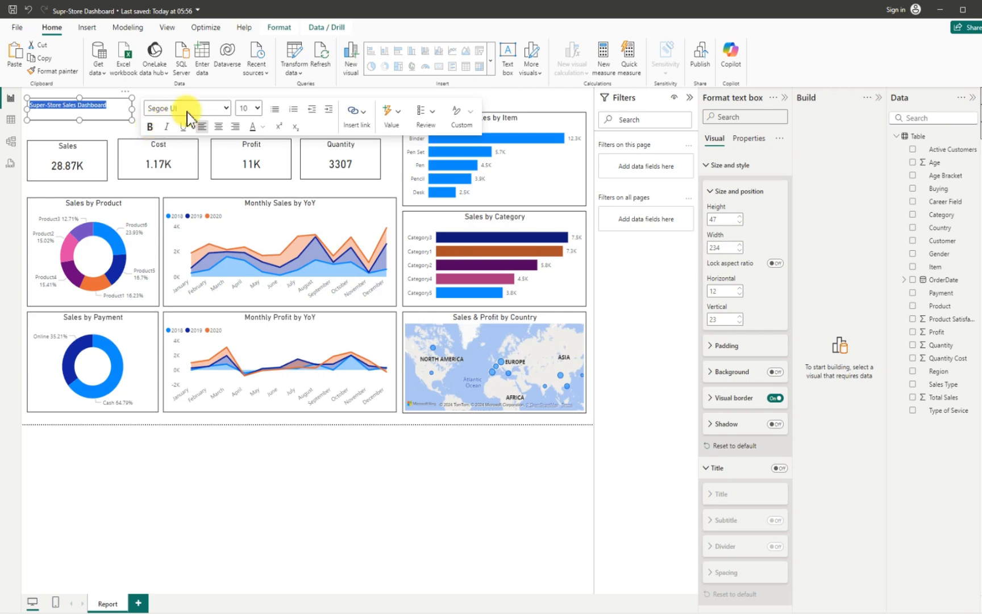
{"action": "left_click", "coordinate": [257, 108]}
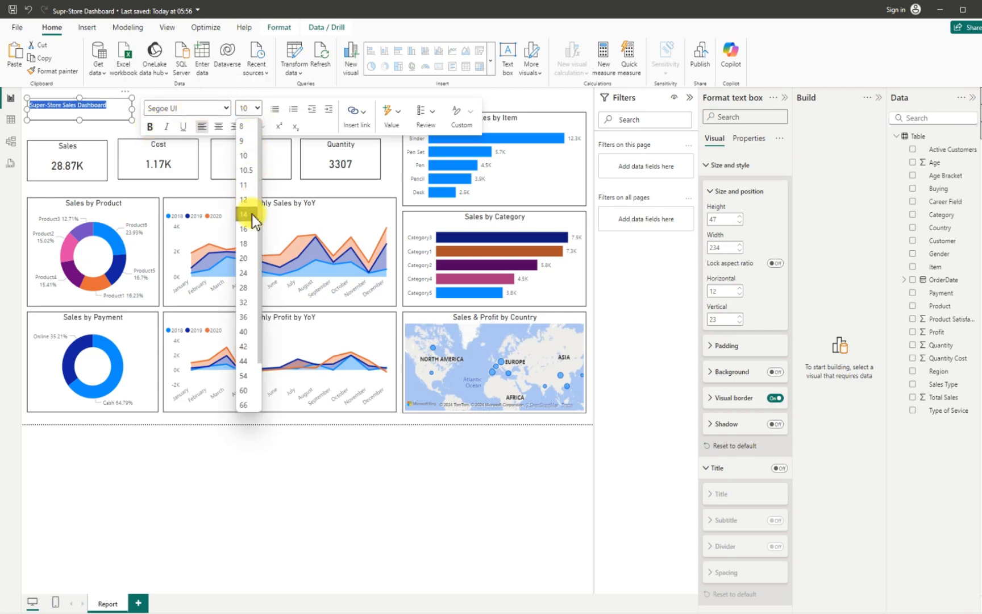
{"action": "left_click", "coordinate": [250, 230]}
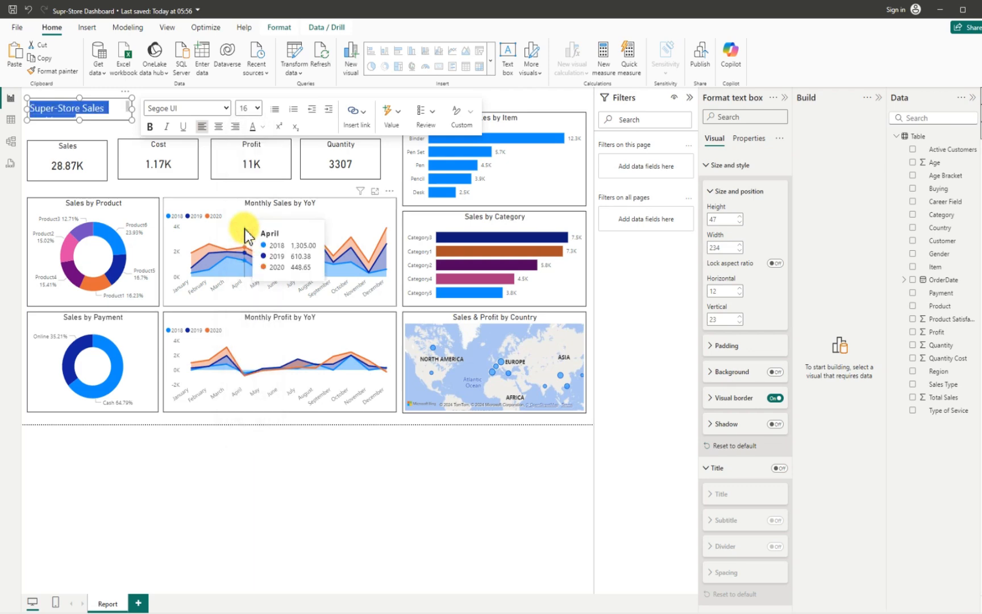
{"action": "left_click", "coordinate": [534, 97]}
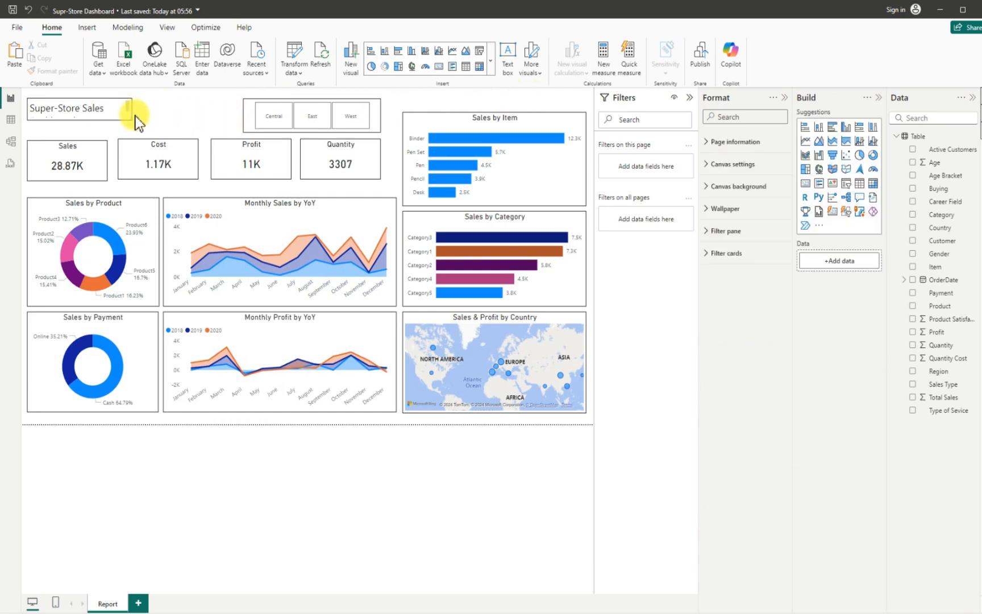
Widen the title text box so that the whole dashboard title fits on one line
{"action": "left_click", "coordinate": [122, 108]}
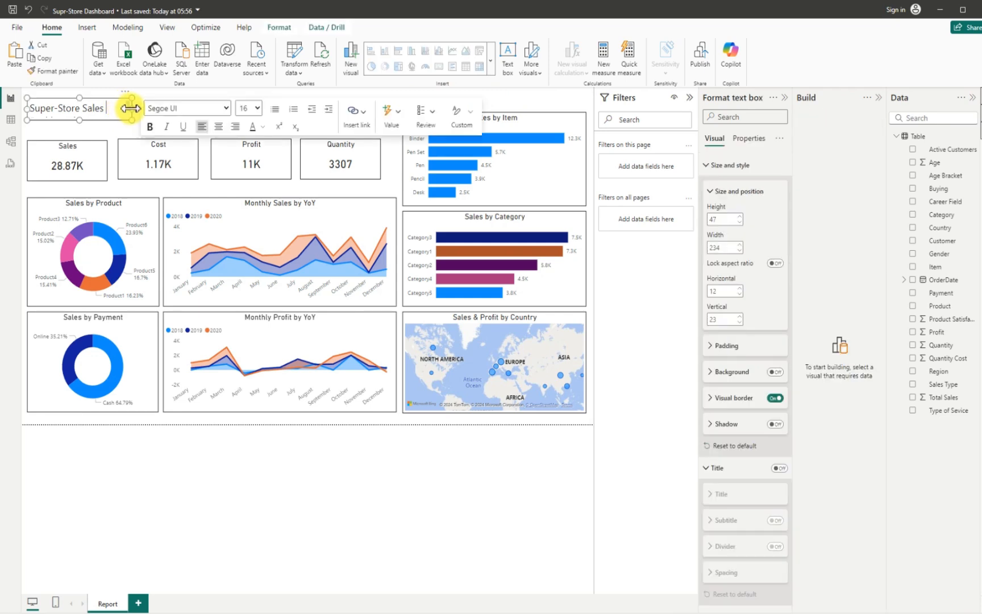
{"action": "left_click_drag", "start_coordinate": [132, 109], "coordinate": [162, 112]}
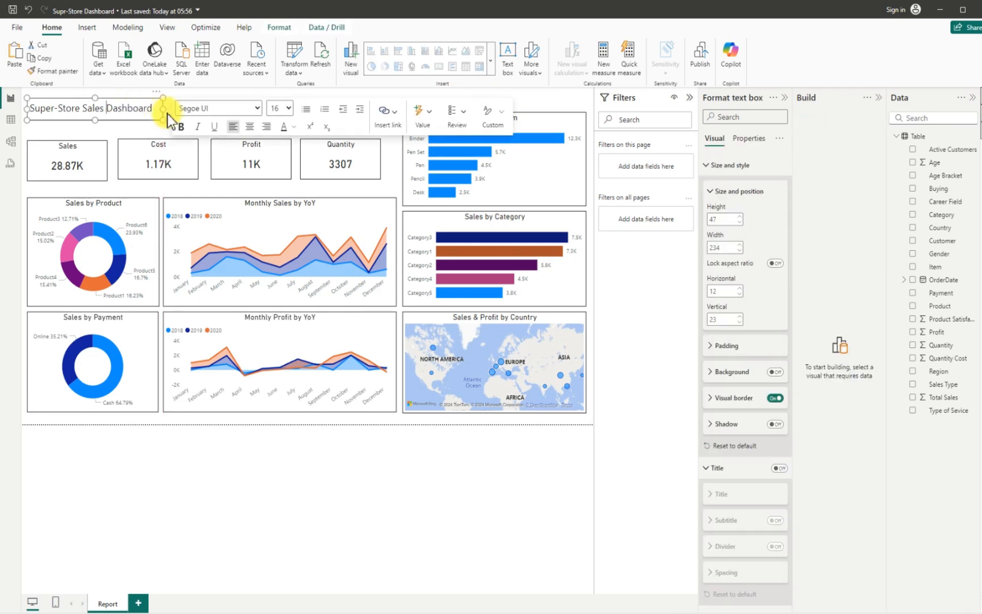
{"action": "left_click", "coordinate": [541, 97]}
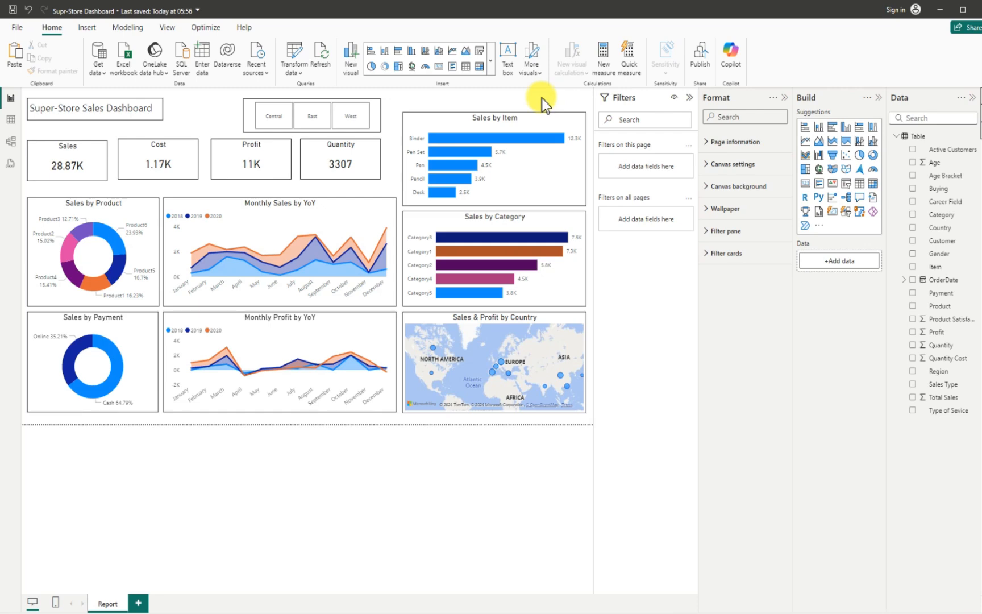
Collapse the Data, Filters and Build panes to enlarge the report canvas
{"action": "left_click", "coordinate": [972, 99]}
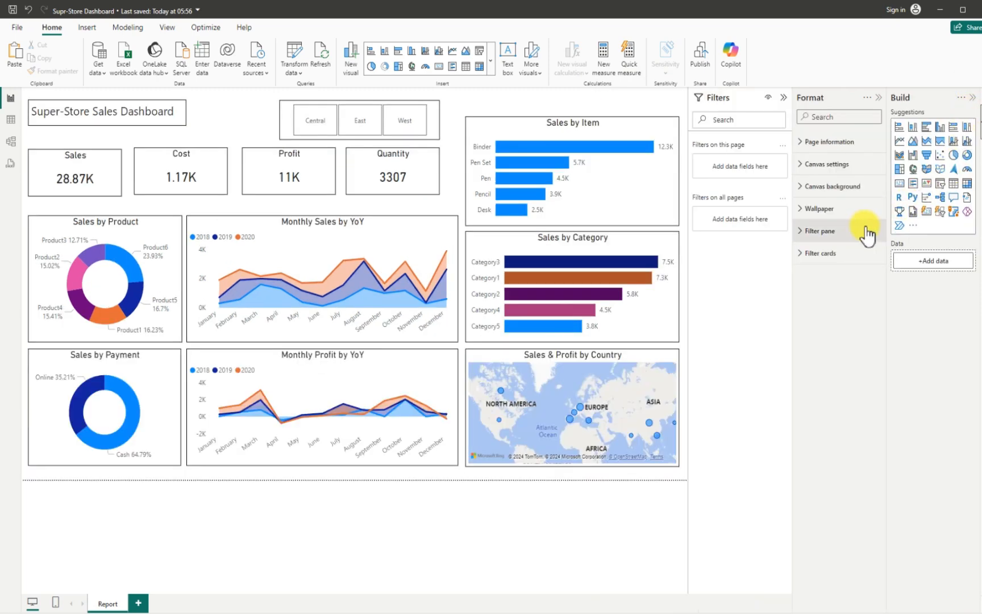
{"action": "left_click", "coordinate": [783, 100]}
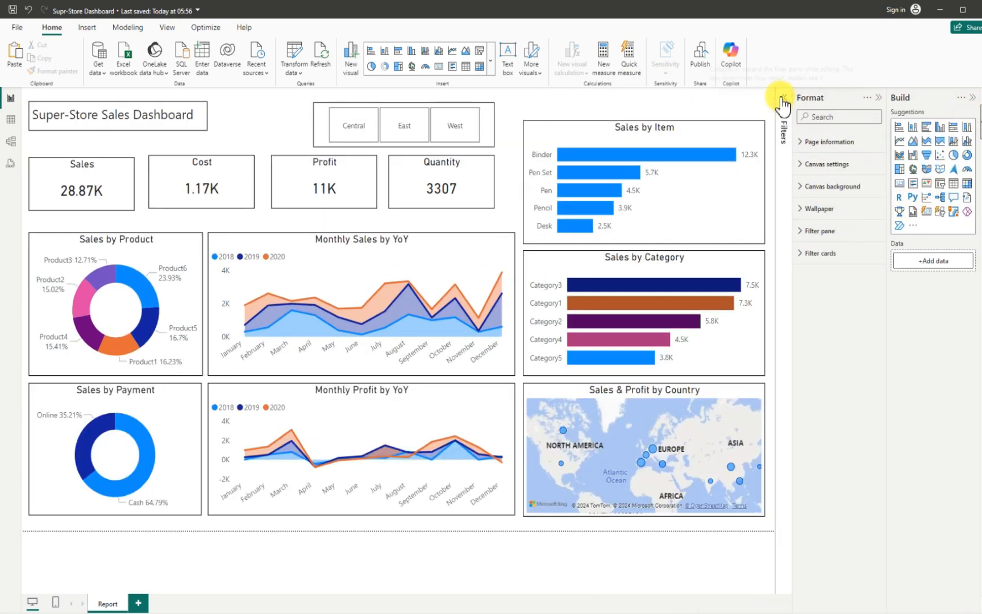
{"action": "left_click", "coordinate": [973, 98]}
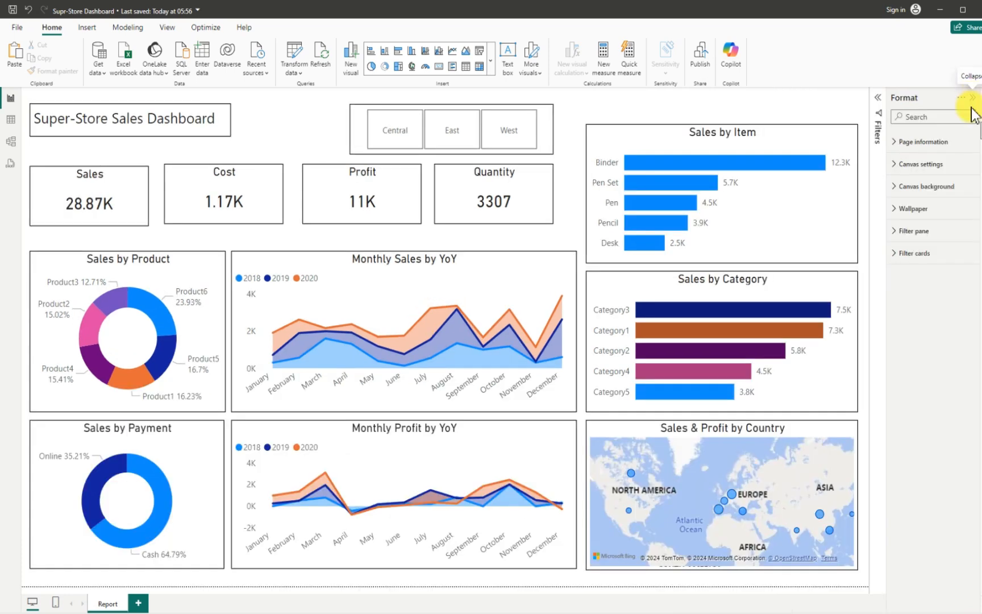
Set the report's canvas background color to a medium blue with 77% transparency
{"action": "left_click", "coordinate": [895, 188]}
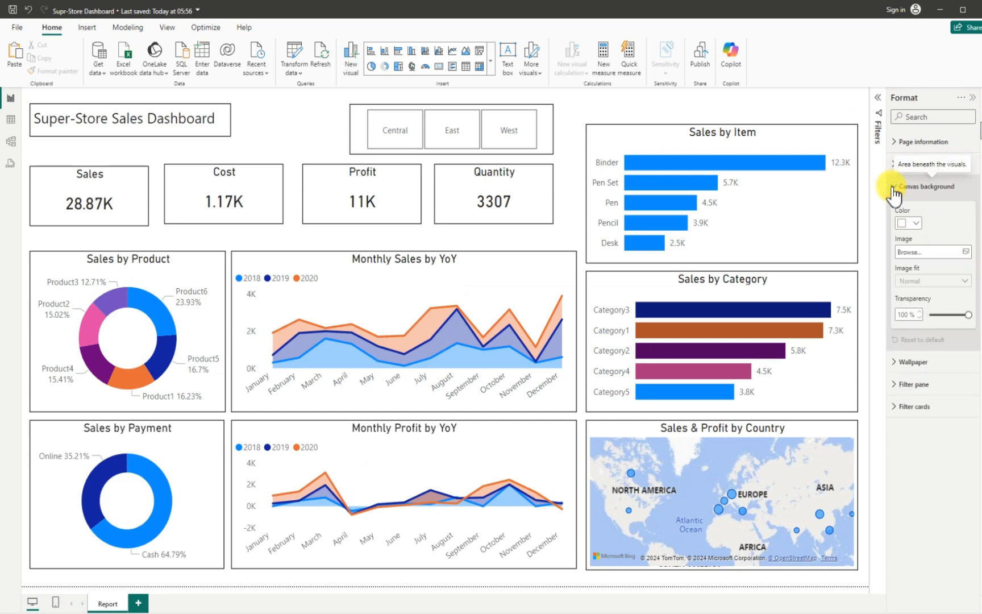
{"action": "left_click", "coordinate": [917, 224]}
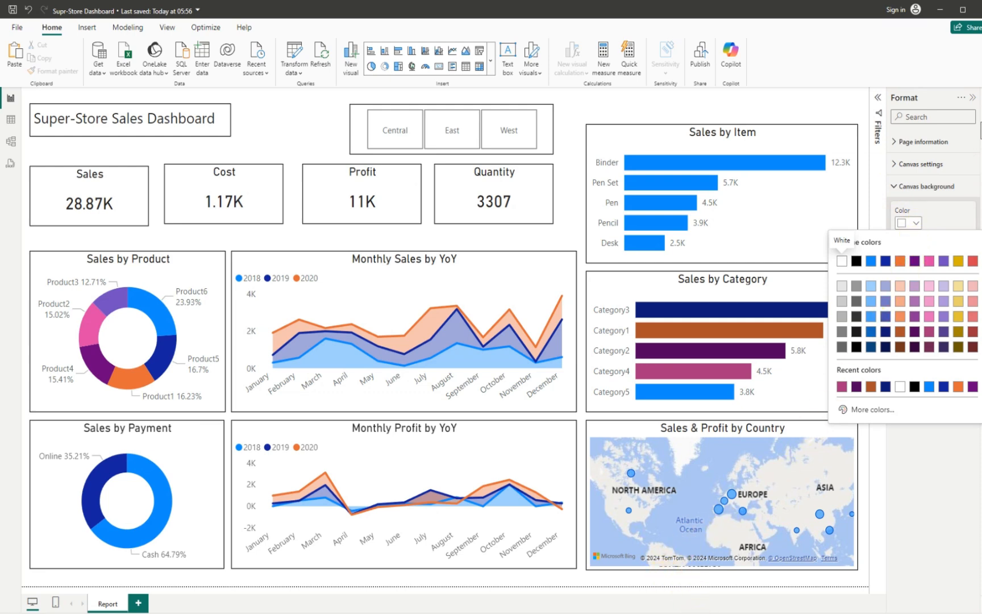
{"action": "mouse_move", "coordinate": [705, 613]}
{"action": "mouse_move", "coordinate": [642, 584]}
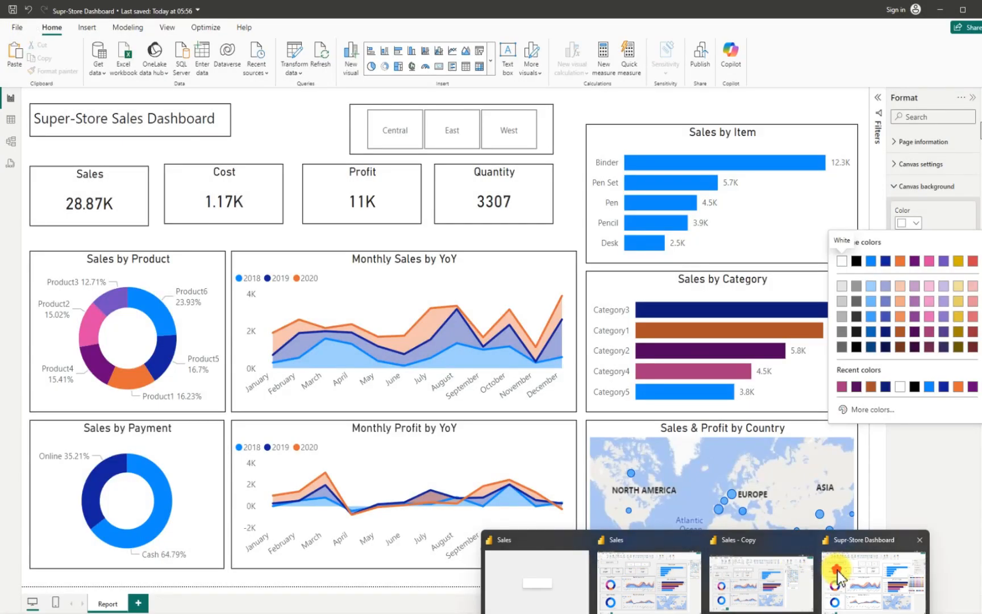
{"action": "left_click", "coordinate": [840, 571]}
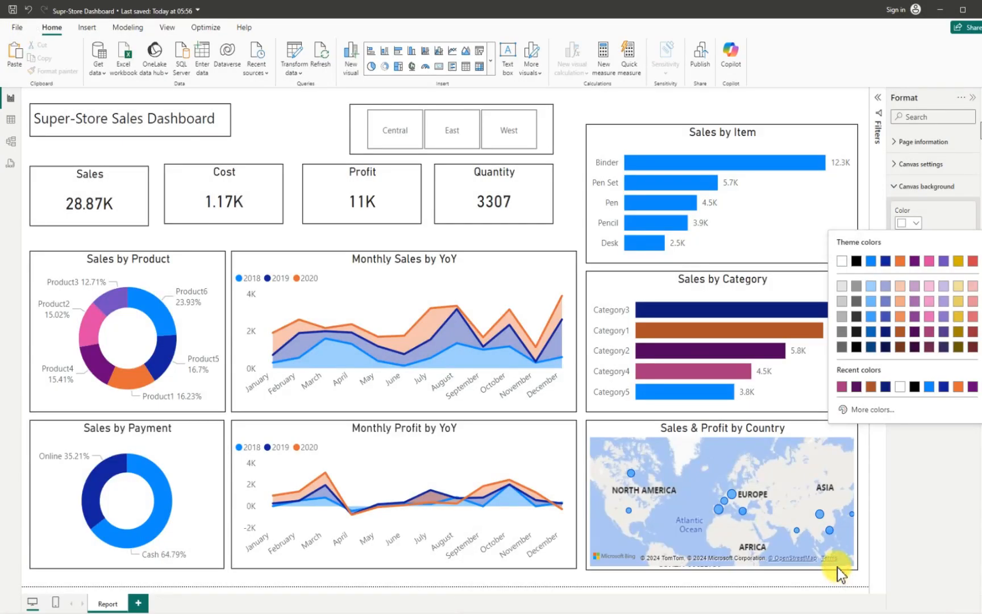
{"action": "left_click", "coordinate": [869, 317]}
{"action": "left_click_drag", "start_coordinate": [968, 315], "coordinate": [960, 313]}
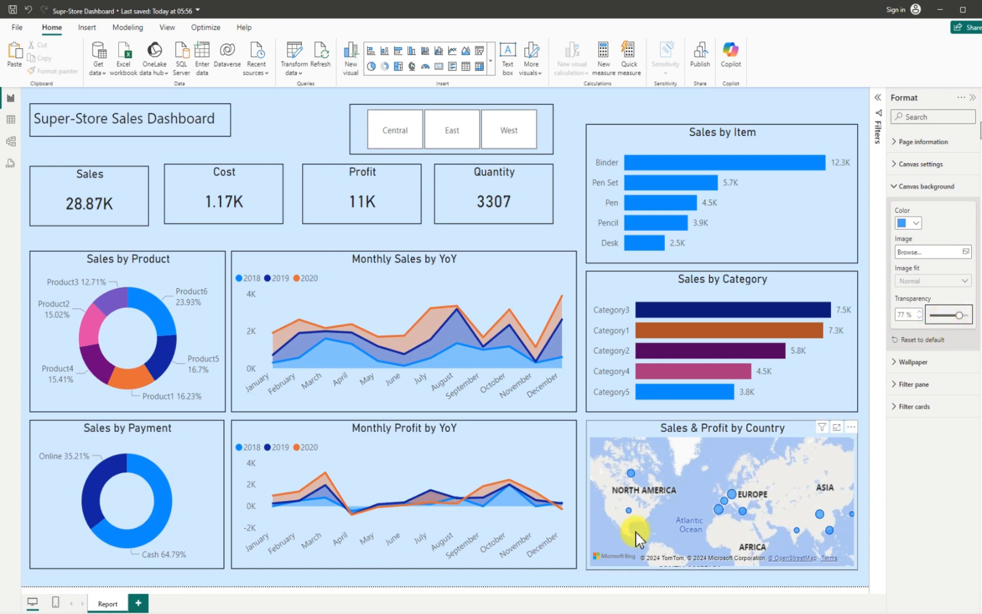
Compare with the background of the Sales report, and set the Supr-Store Dashboard's canvas background color to a light orange
{"action": "mouse_move", "coordinate": [703, 613]}
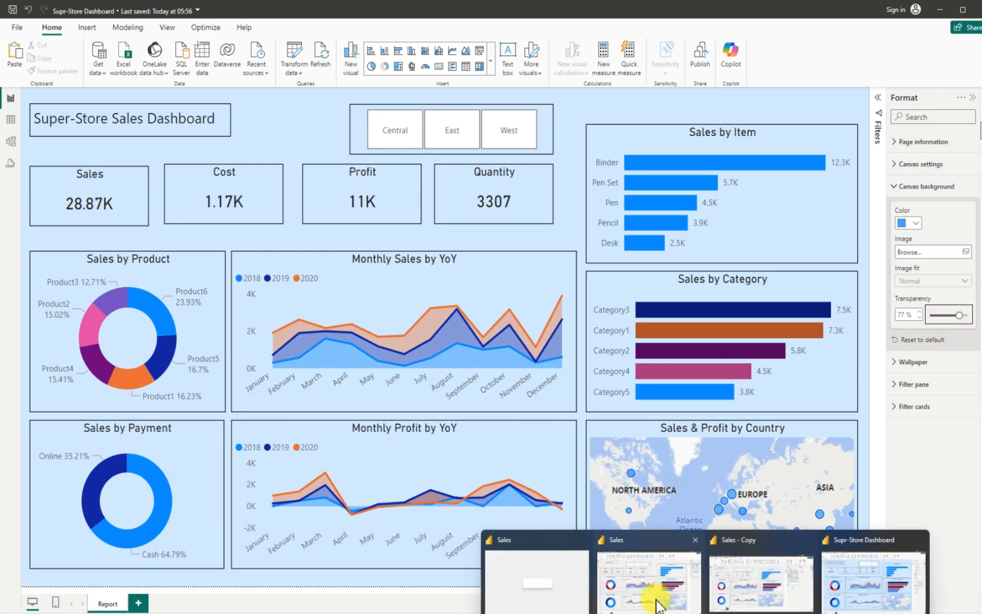
{"action": "left_click", "coordinate": [656, 604]}
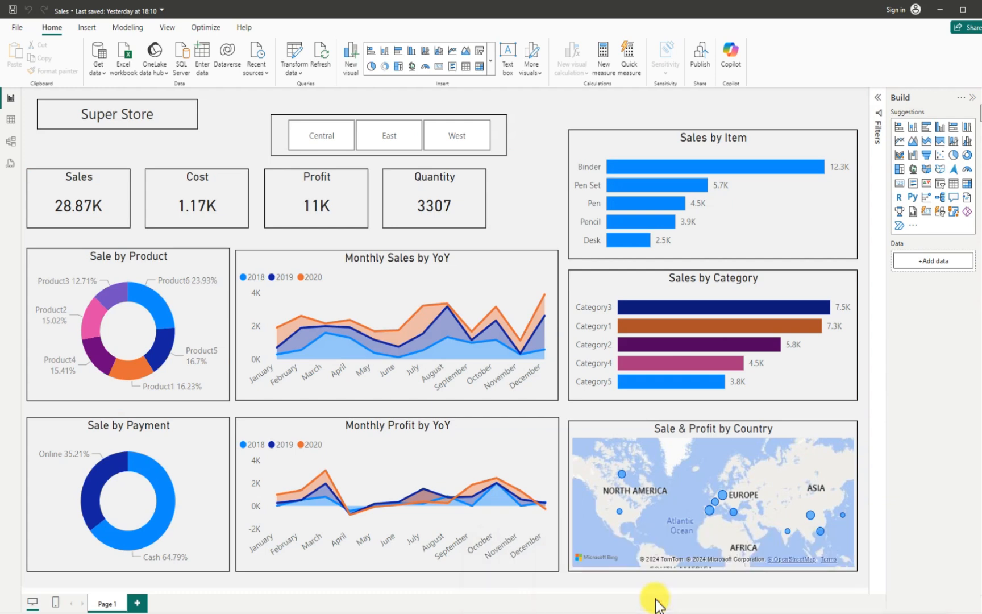
{"action": "mouse_move", "coordinate": [611, 607]}
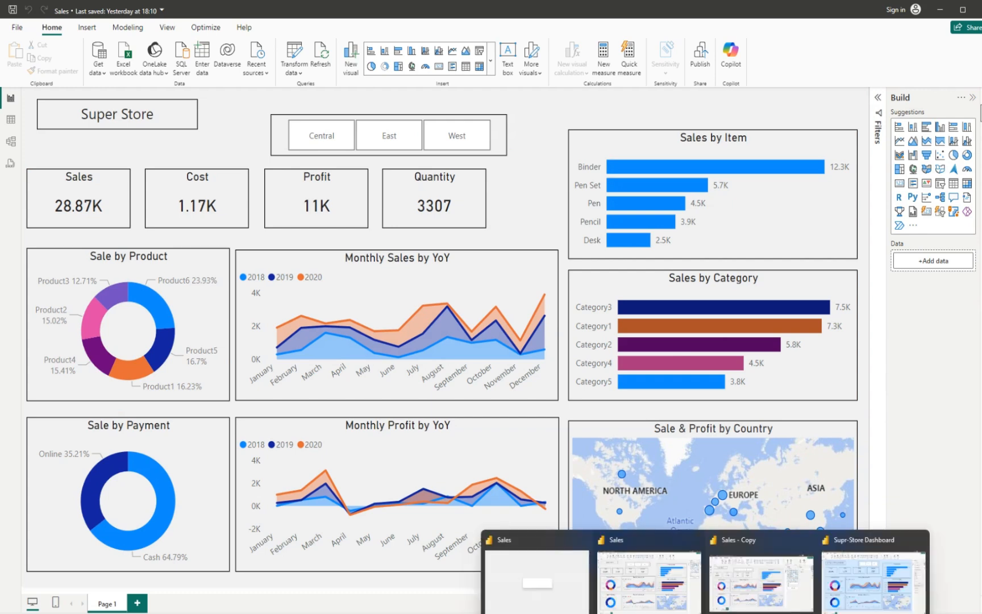
{"action": "left_click", "coordinate": [851, 596]}
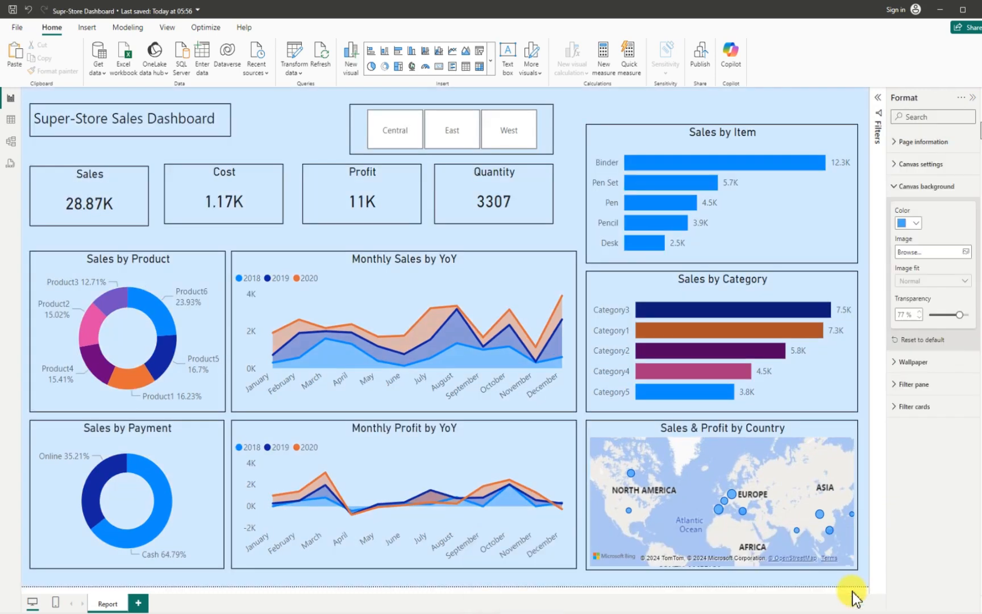
{"action": "left_click", "coordinate": [915, 223]}
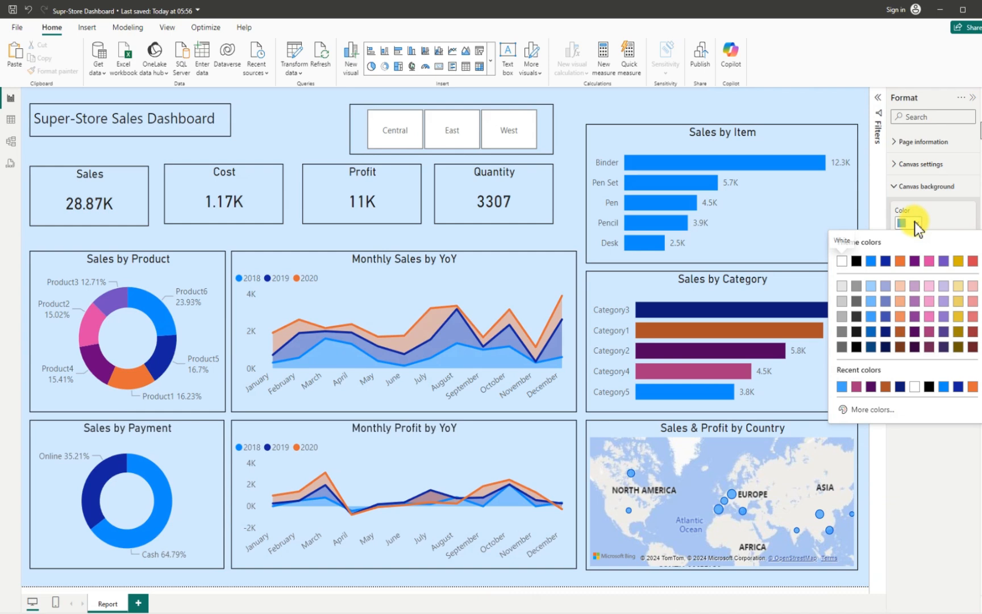
{"action": "left_click", "coordinate": [902, 304]}
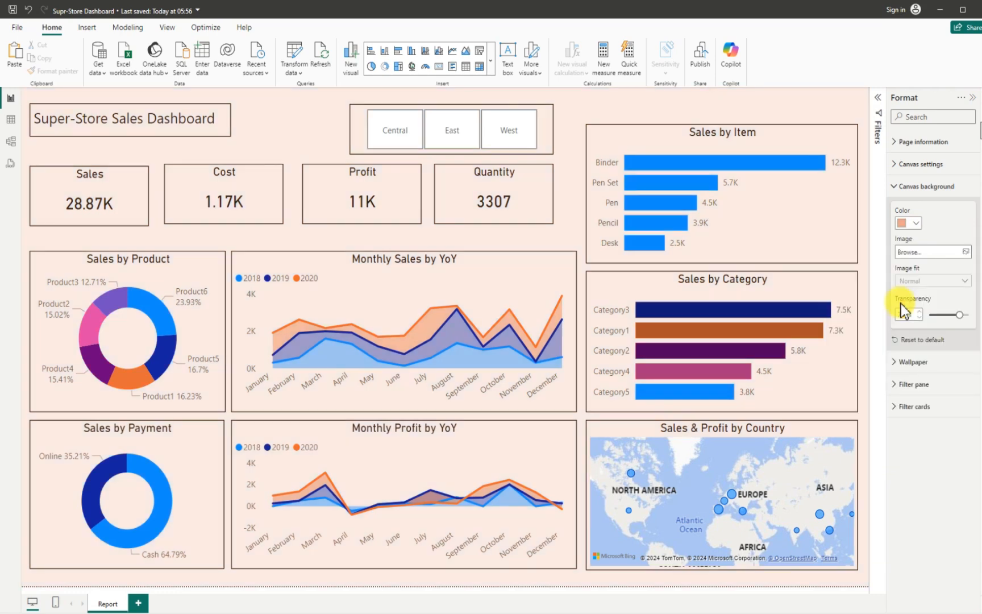
Switch to the Sales report and look up the hex code of its canvas background color
{"action": "mouse_move", "coordinate": [611, 605]}
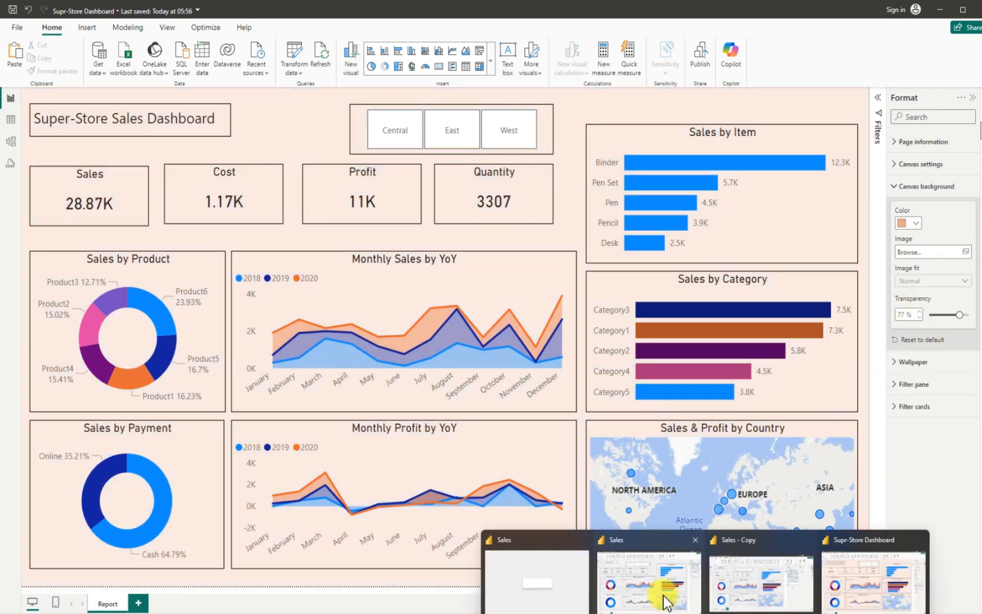
{"action": "mouse_move", "coordinate": [665, 601]}
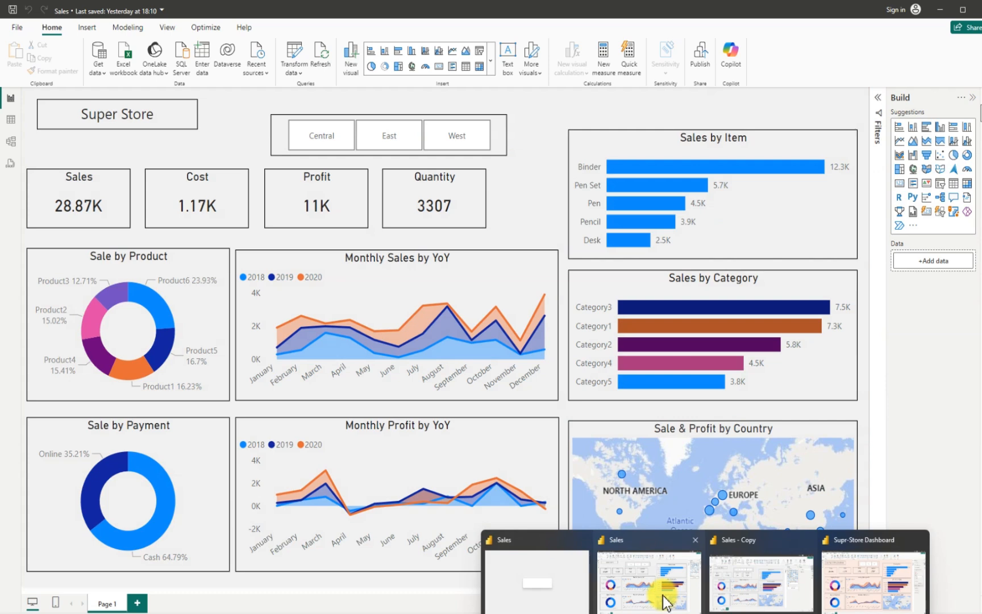
{"action": "left_click", "coordinate": [664, 602]}
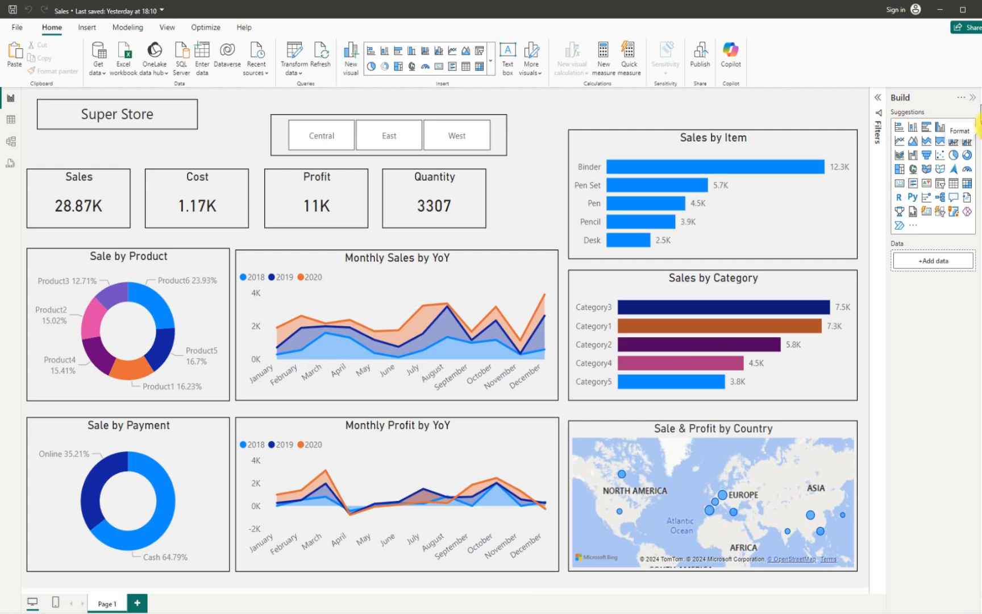
{"action": "left_click", "coordinate": [979, 121]}
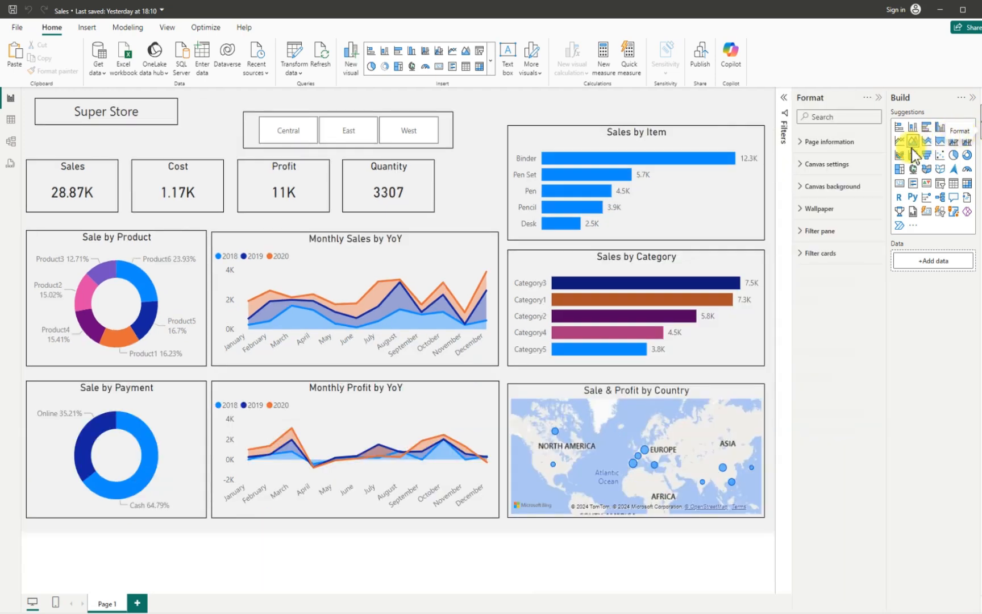
{"action": "left_click", "coordinate": [802, 188]}
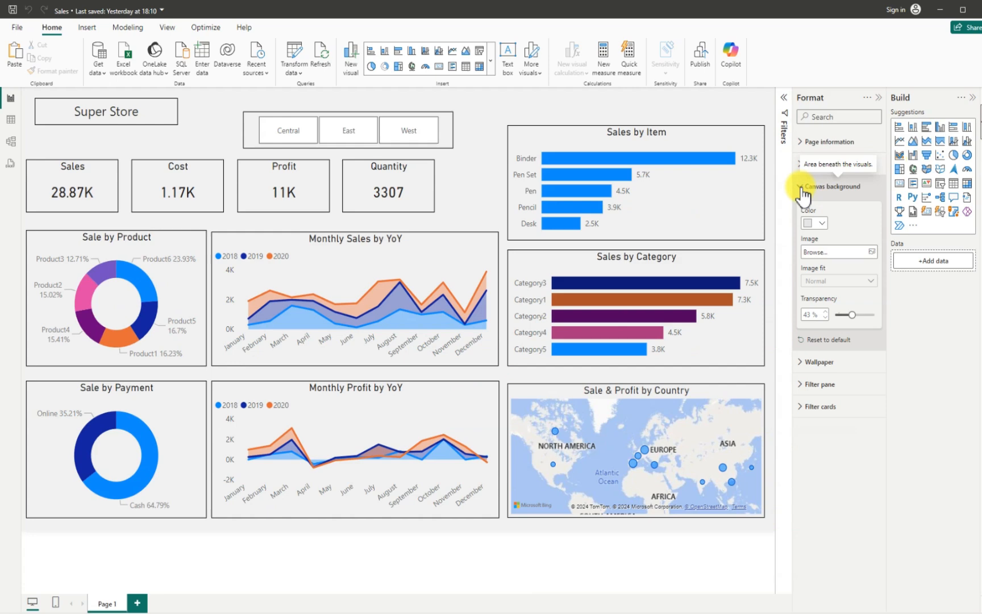
{"action": "left_click", "coordinate": [822, 225]}
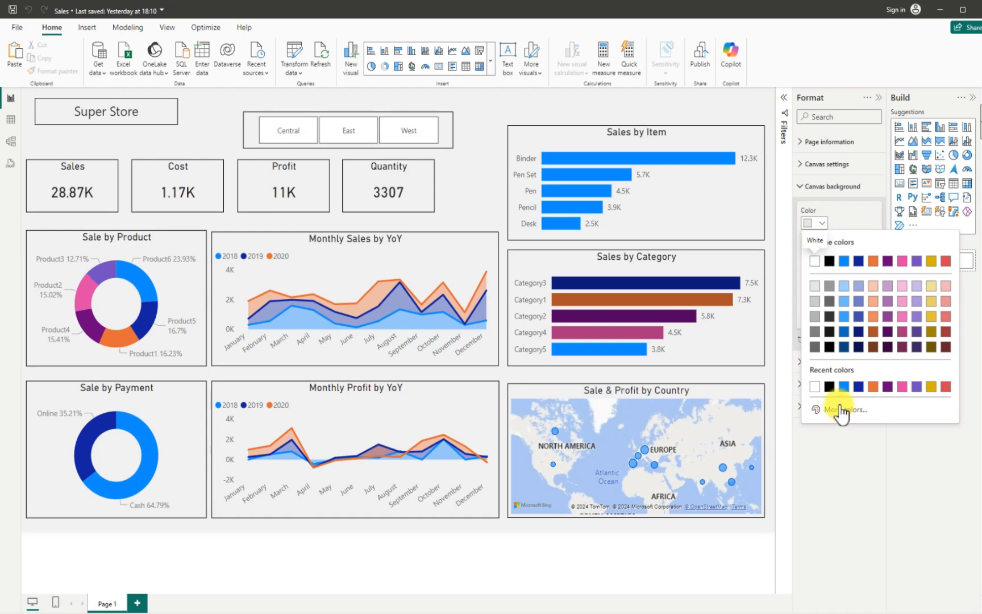
{"action": "left_click", "coordinate": [818, 223]}
{"action": "left_click", "coordinate": [819, 223]}
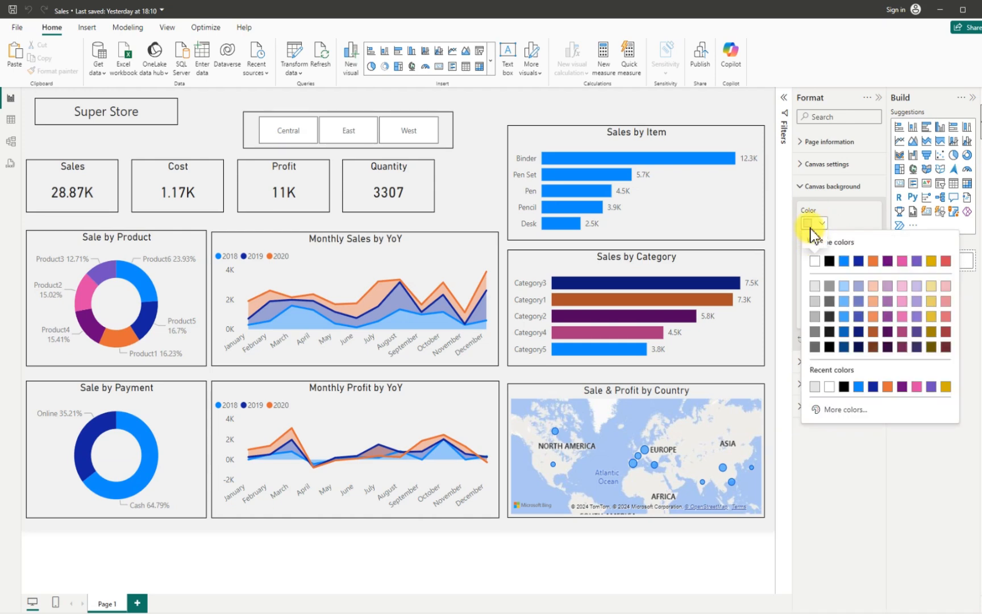
{"action": "left_click", "coordinate": [811, 225]}
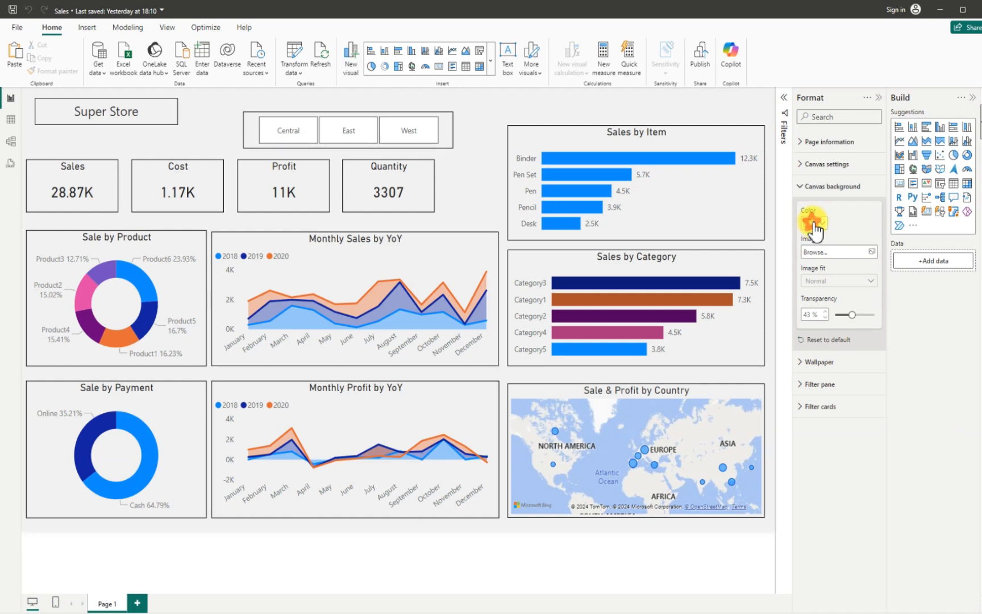
{"action": "left_click", "coordinate": [814, 225]}
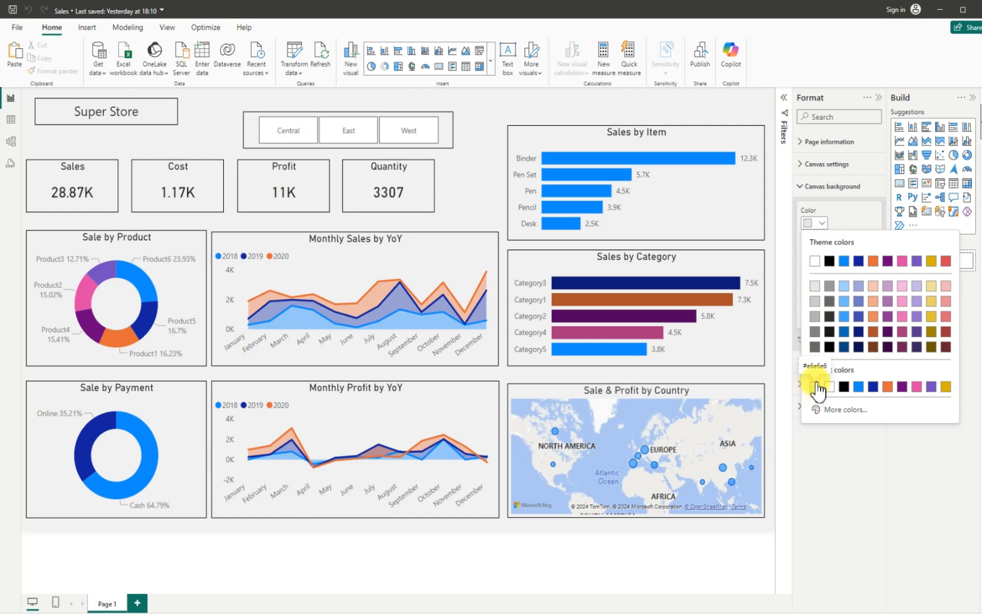
{"action": "left_click", "coordinate": [826, 367]}
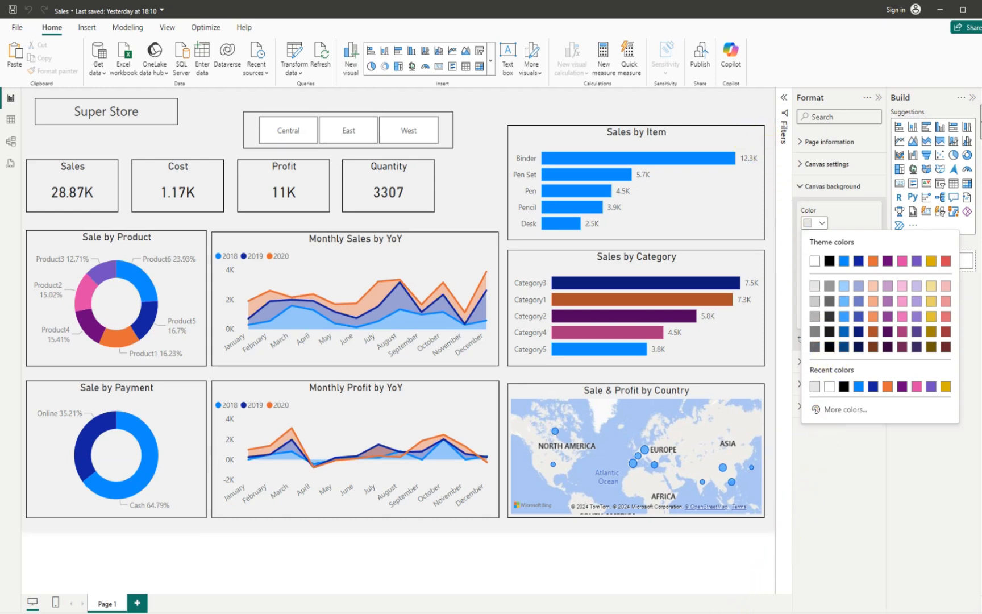
Return to the Supr-Store Dashboard report and set its canvas background color to #E6E6E6
{"action": "left_click", "coordinate": [847, 584]}
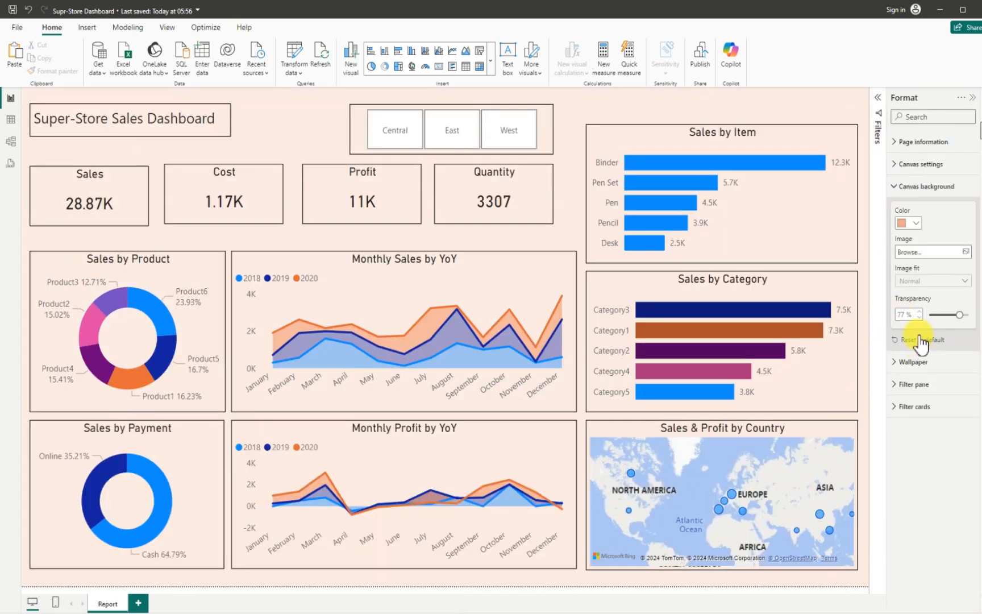
{"action": "left_click", "coordinate": [912, 223]}
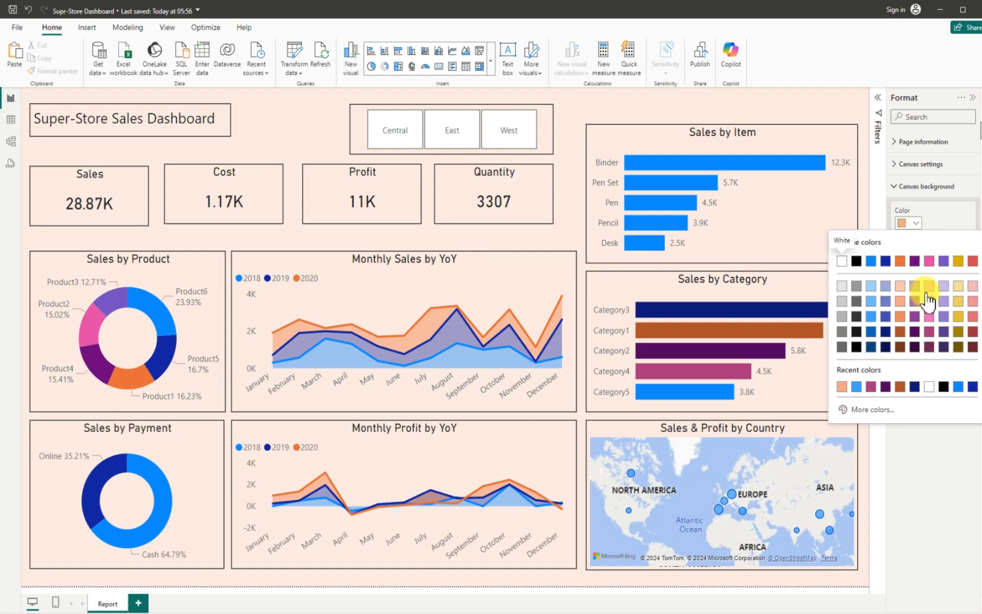
{"action": "left_click", "coordinate": [874, 410]}
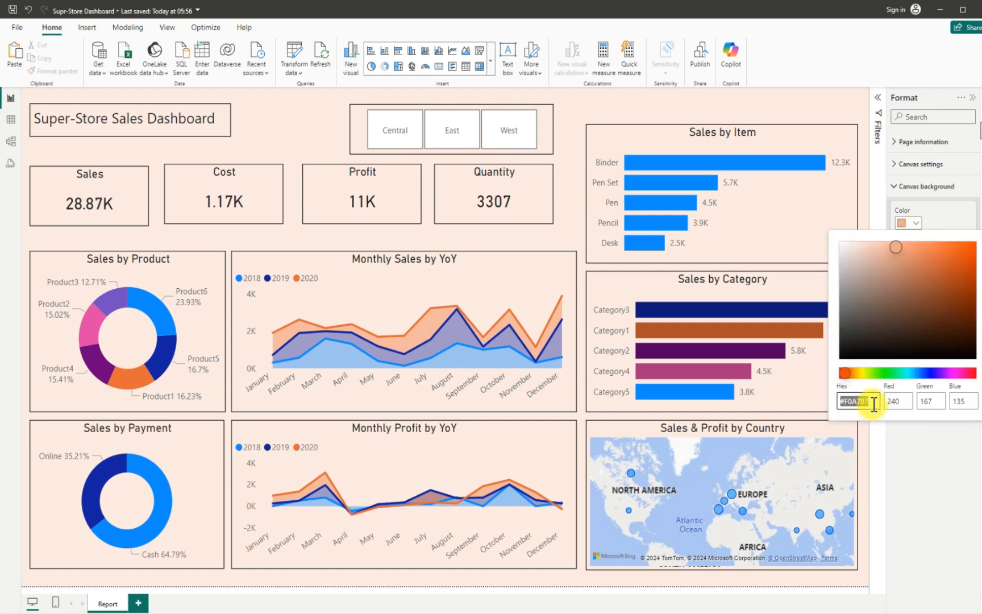
{"action": "key", "text": "BackSpace"}
{"action": "type", "text": "#e6e6e6"}
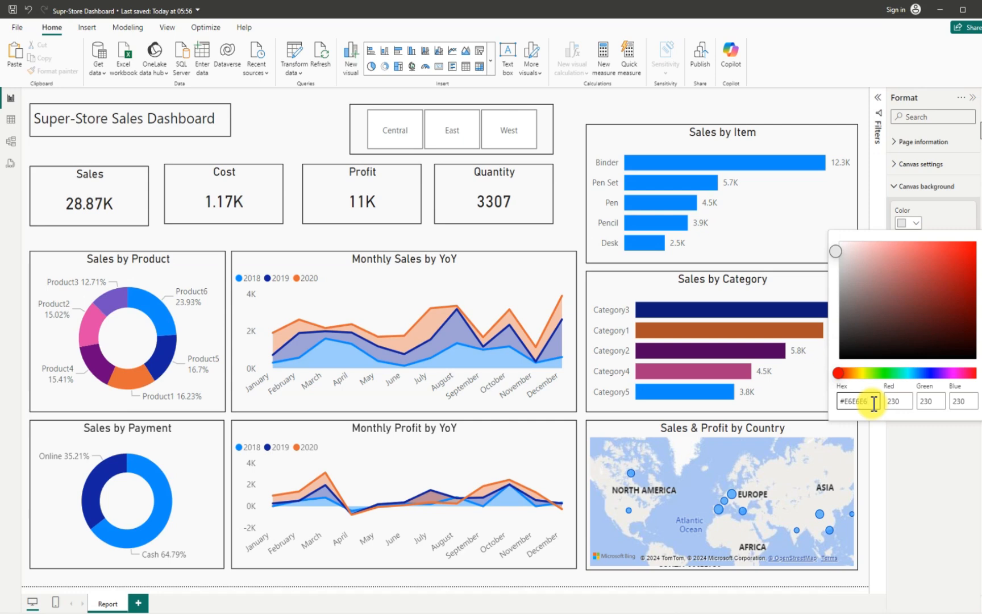
{"action": "left_click", "coordinate": [830, 106]}
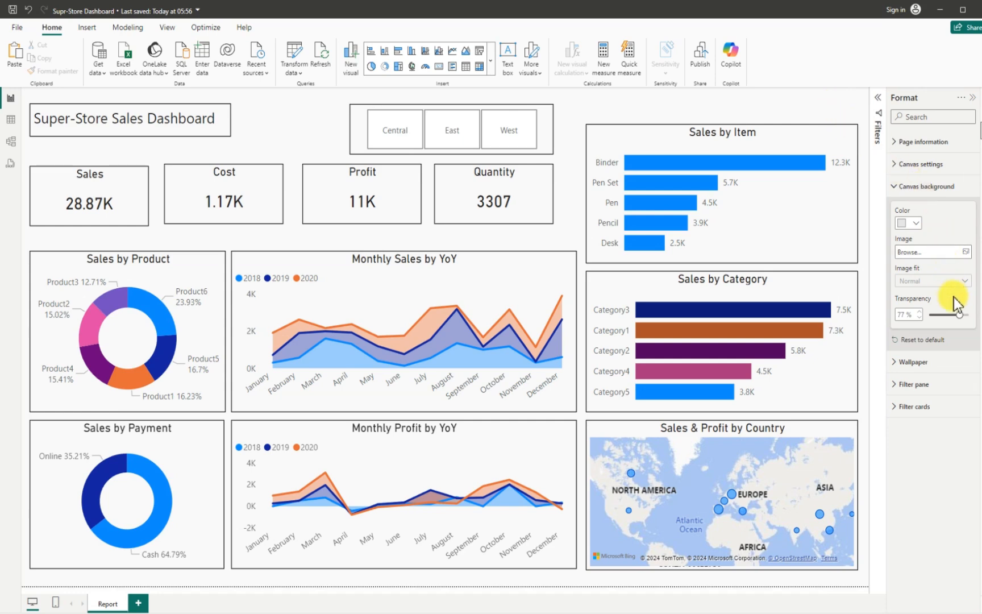
Reduce the canvas background transparency to 0% and save the report
{"action": "left_click_drag", "start_coordinate": [958, 312], "coordinate": [955, 313]}
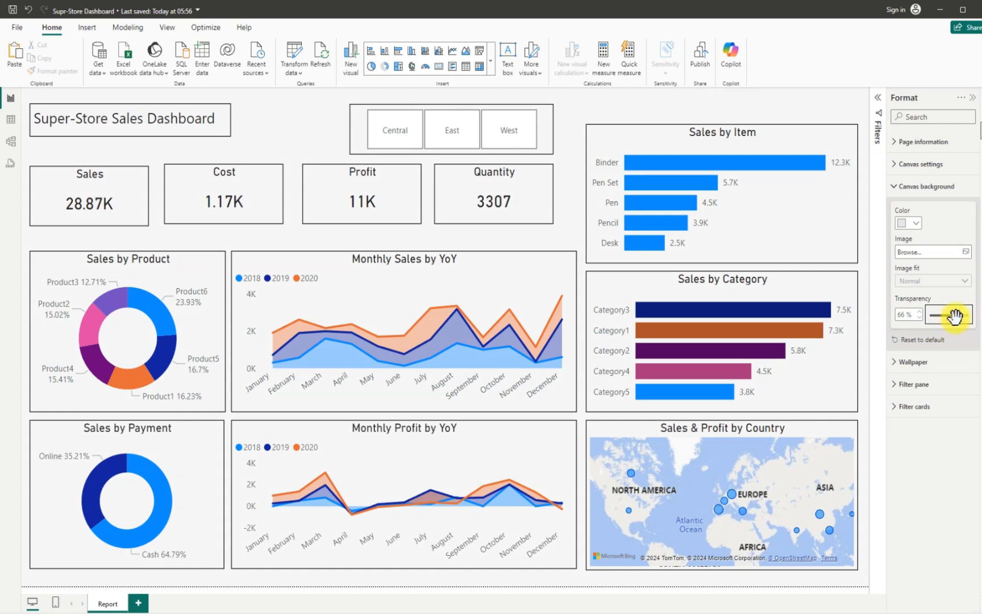
{"action": "left_click_drag", "start_coordinate": [954, 316], "coordinate": [925, 318]}
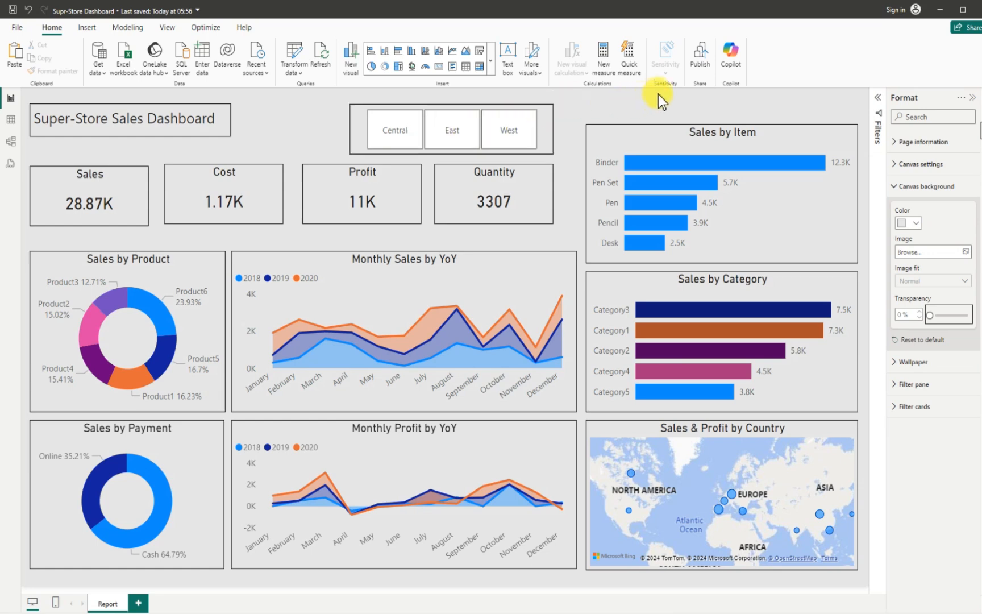
{"action": "left_click", "coordinate": [18, 29]}
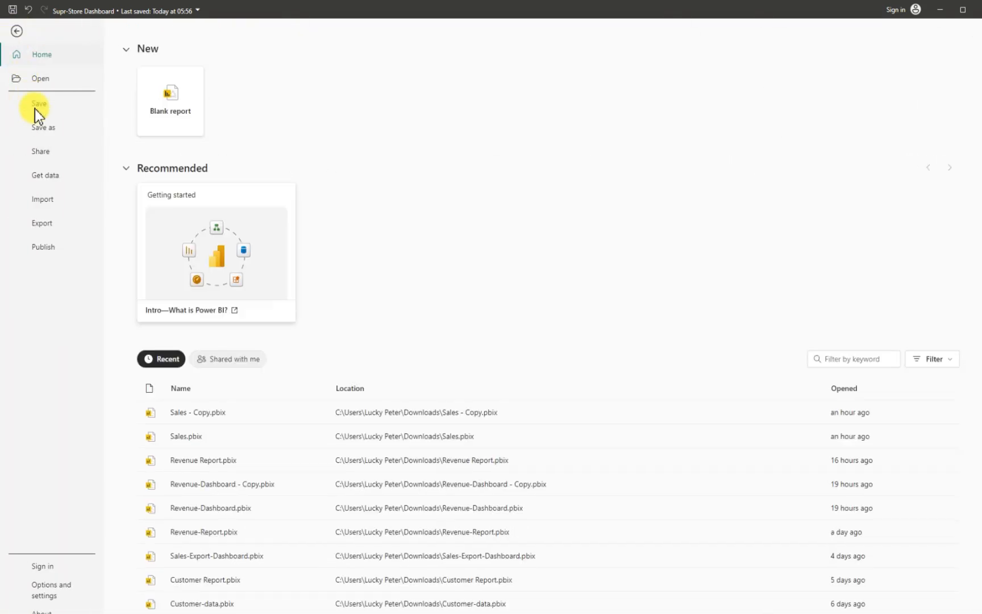
{"action": "left_click", "coordinate": [36, 108]}
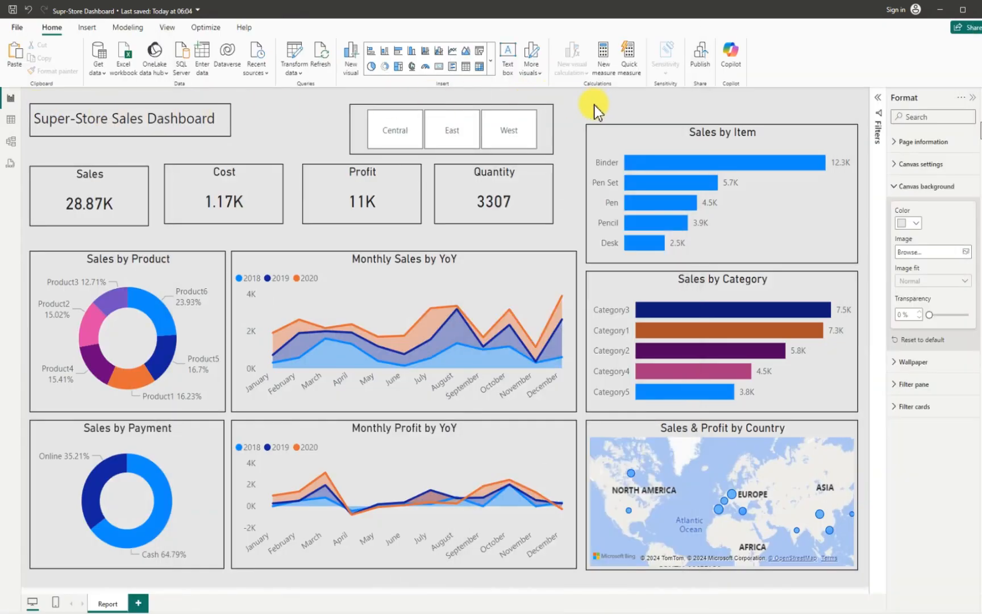
Filter the dashboard to the Central region with the slicer and examine the monthly sales and profit charts
{"action": "left_click", "coordinate": [972, 103]}
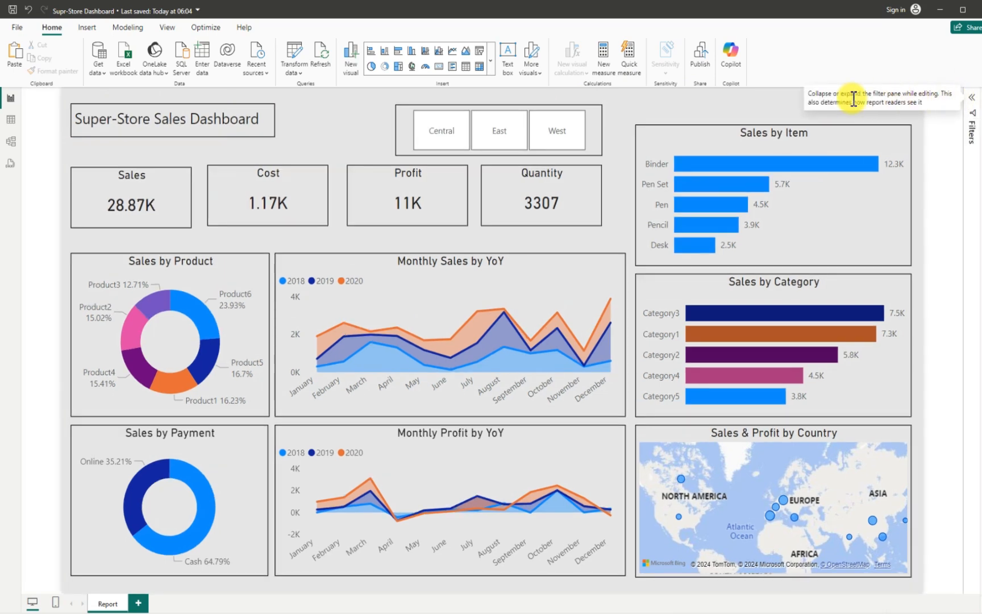
{"action": "left_click", "coordinate": [441, 138]}
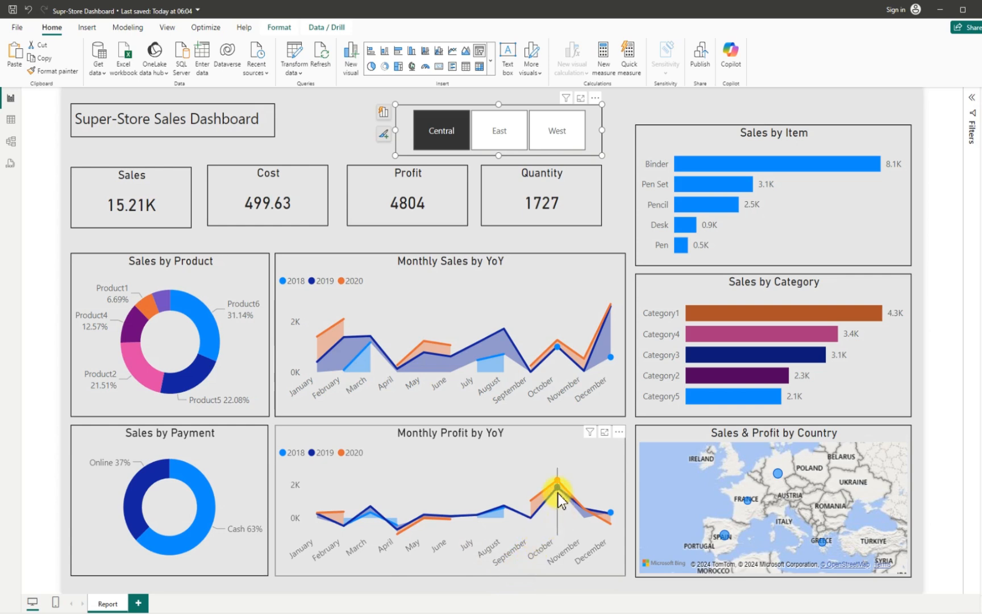
{"action": "mouse_move", "coordinate": [557, 489]}
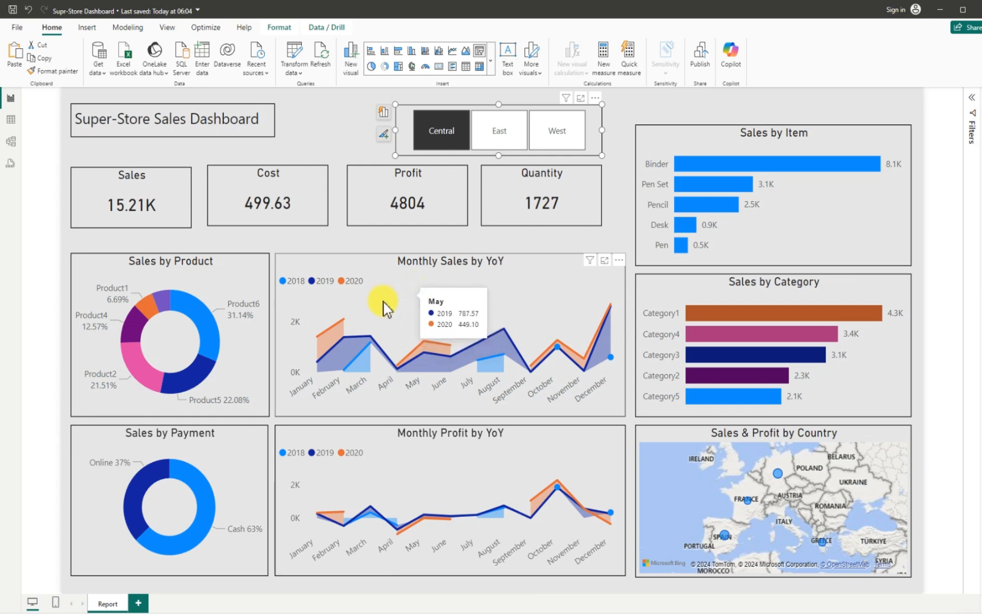
{"action": "left_click", "coordinate": [979, 107]}
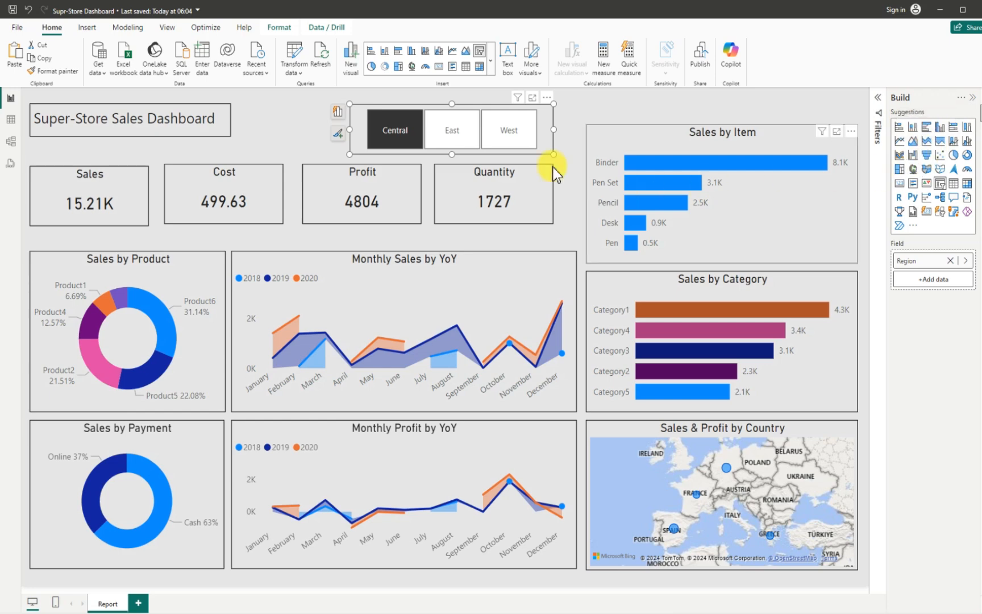
{"action": "left_click", "coordinate": [640, 110]}
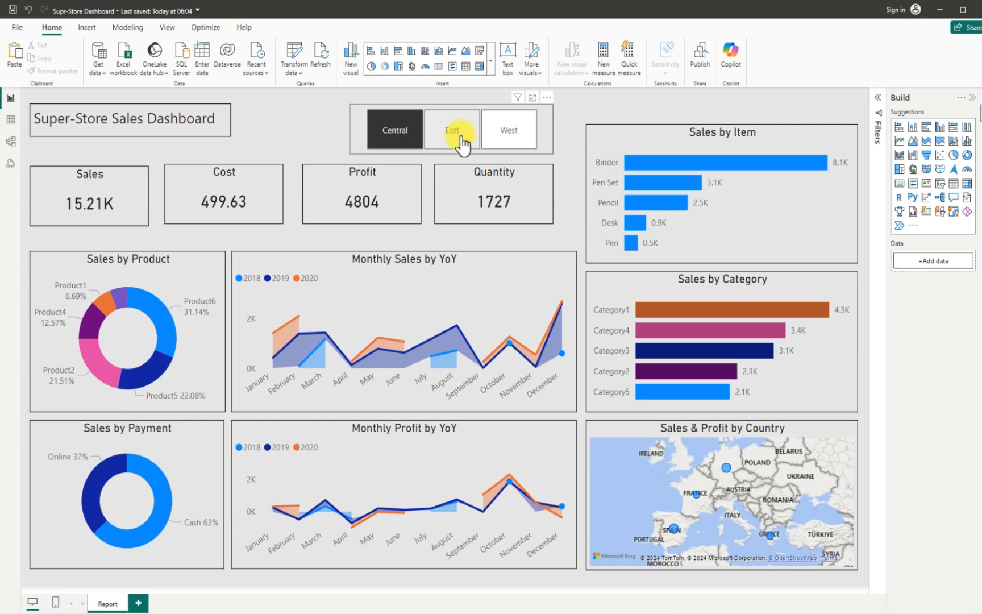
Switch the Region slicer to East and inspect the sales and profit details of its countries on the map
{"action": "left_click", "coordinate": [462, 138]}
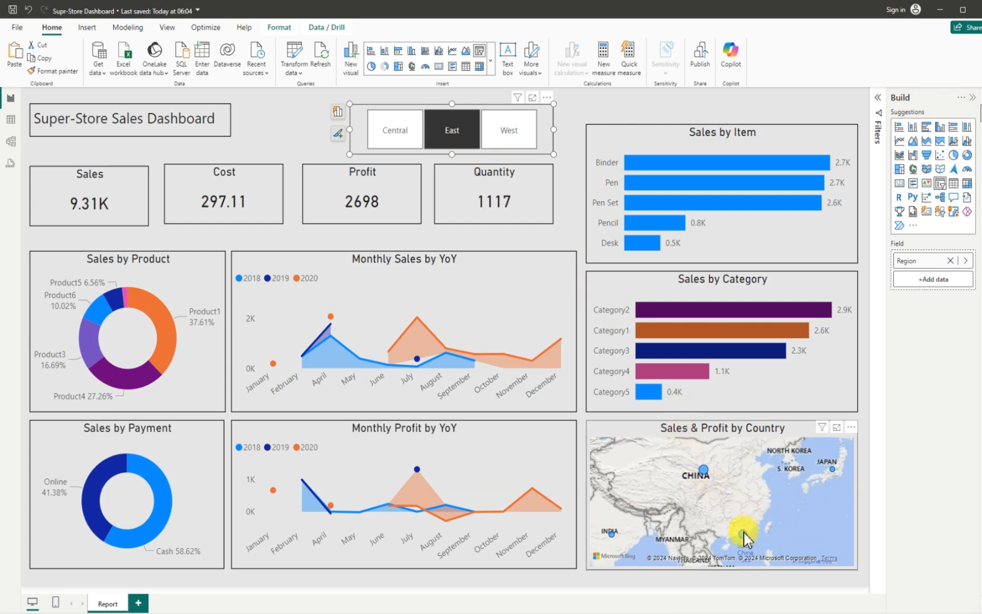
{"action": "mouse_move", "coordinate": [745, 536]}
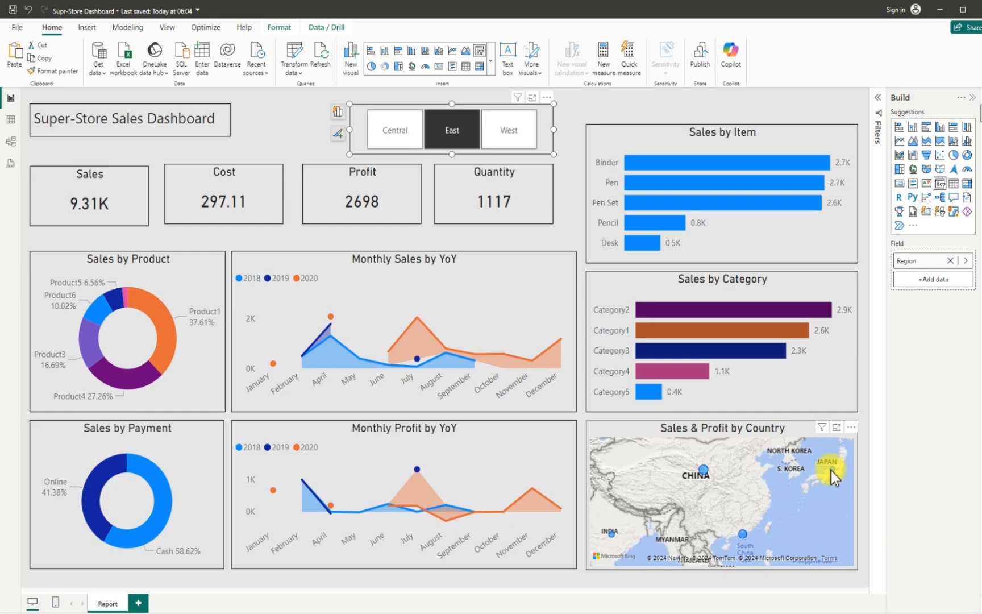
{"action": "mouse_move", "coordinate": [832, 471]}
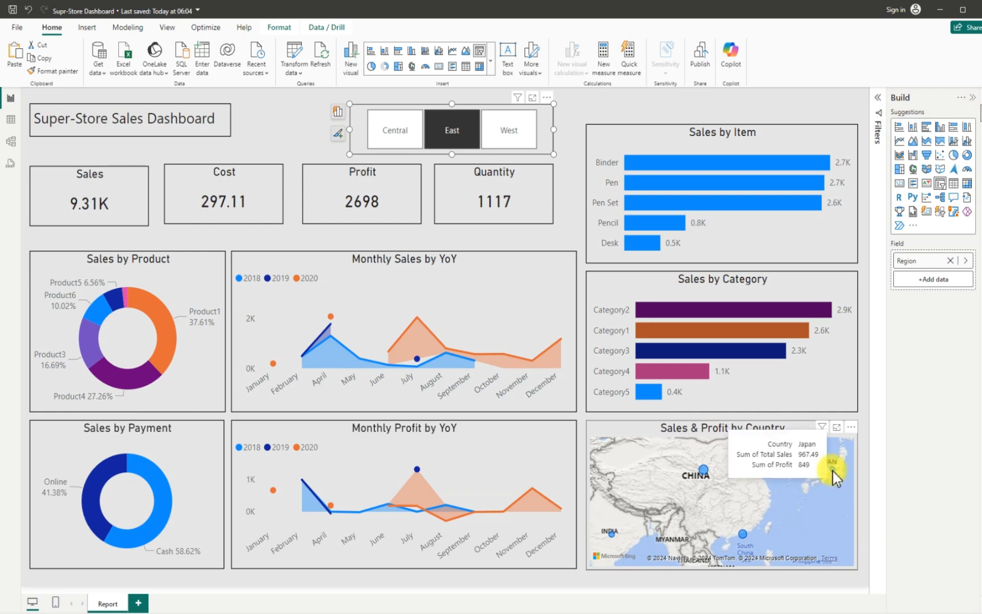
{"action": "mouse_move", "coordinate": [613, 537]}
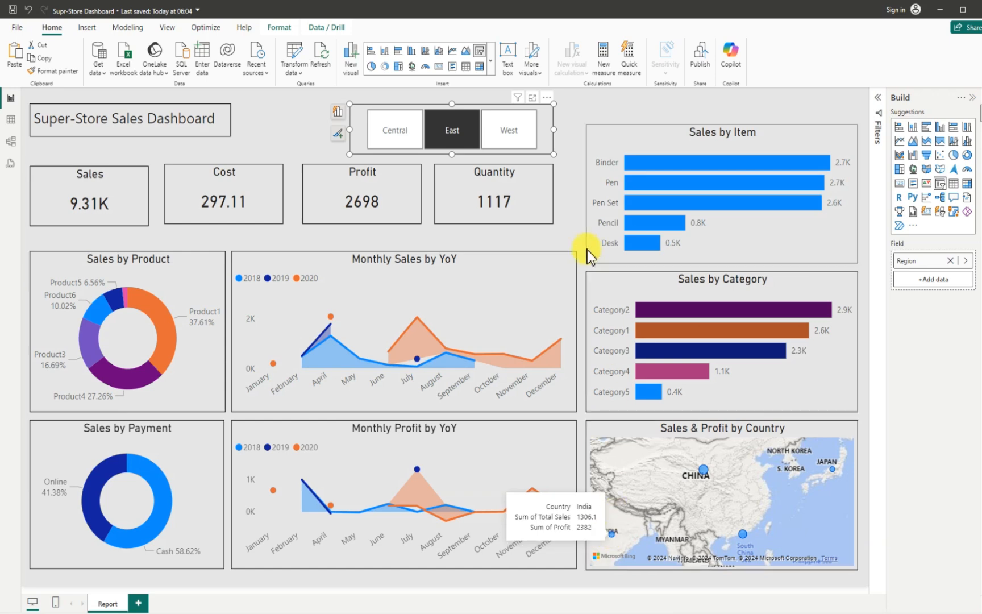
Filter the dashboard to the West region to inspect its countries on the map, and clear the slicer selection
{"action": "left_click", "coordinate": [522, 136]}
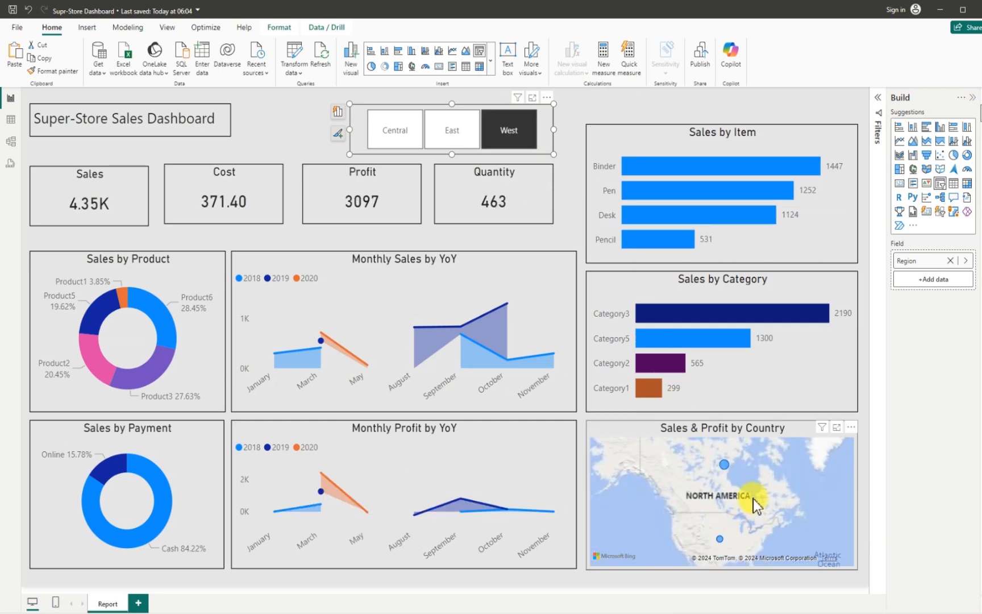
{"action": "mouse_move", "coordinate": [724, 470]}
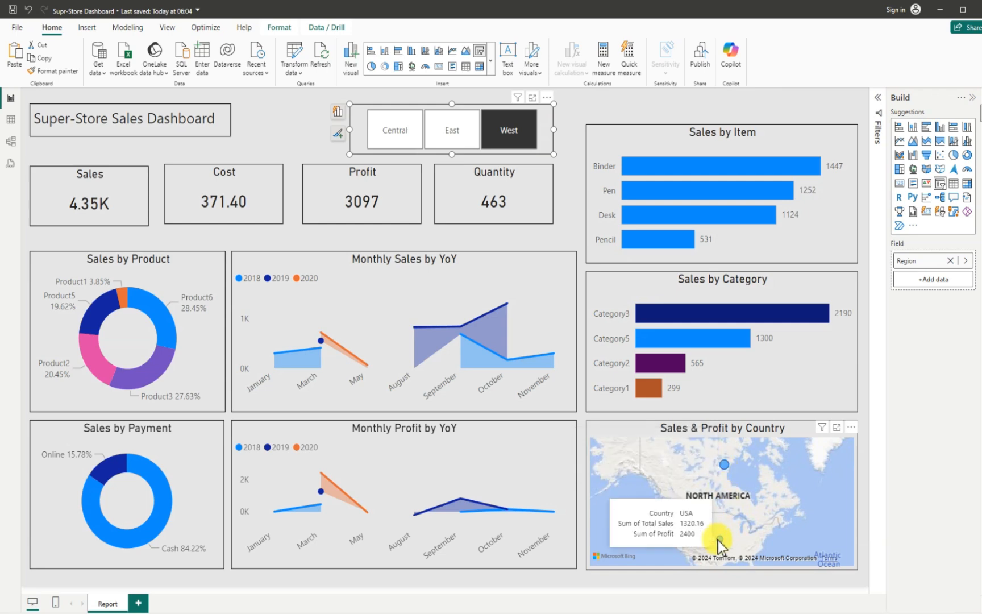
{"action": "mouse_move", "coordinate": [790, 487]}
{"action": "left_mouse_down"}
{"action": "mouse_move", "coordinate": [664, 495]}
{"action": "mouse_move", "coordinate": [580, 487]}
{"action": "mouse_move", "coordinate": [730, 494]}
{"action": "mouse_move", "coordinate": [823, 484]}
{"action": "mouse_move", "coordinate": [800, 489]}
{"action": "left_mouse_up"}
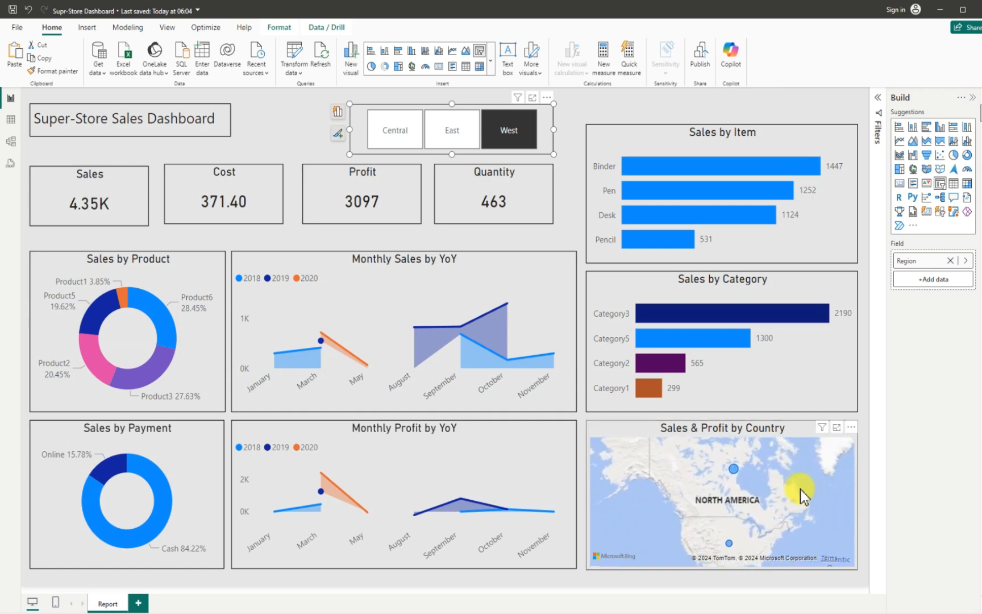
{"action": "left_click", "coordinate": [509, 135]}
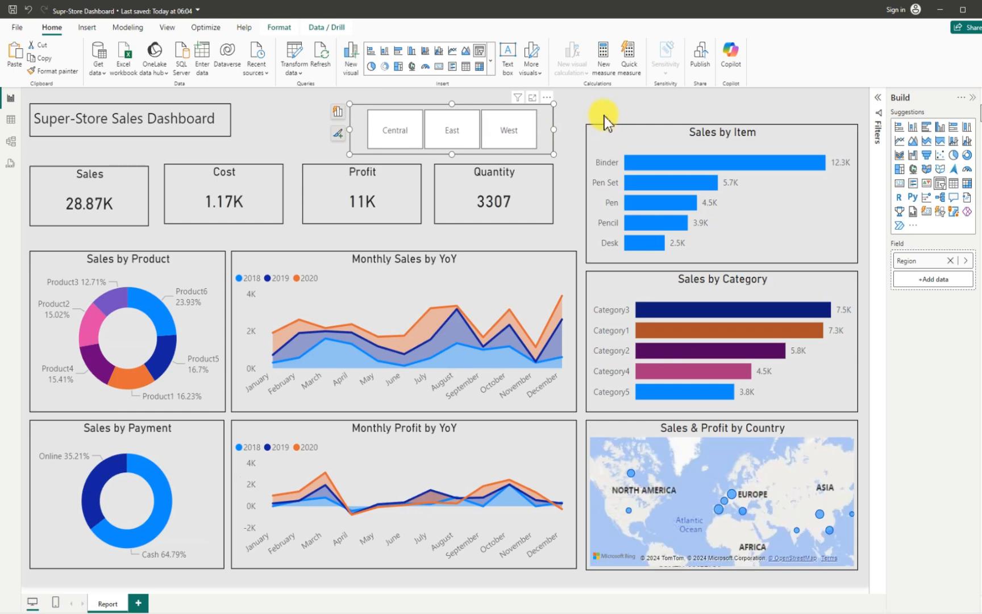
{"action": "left_click", "coordinate": [602, 110]}
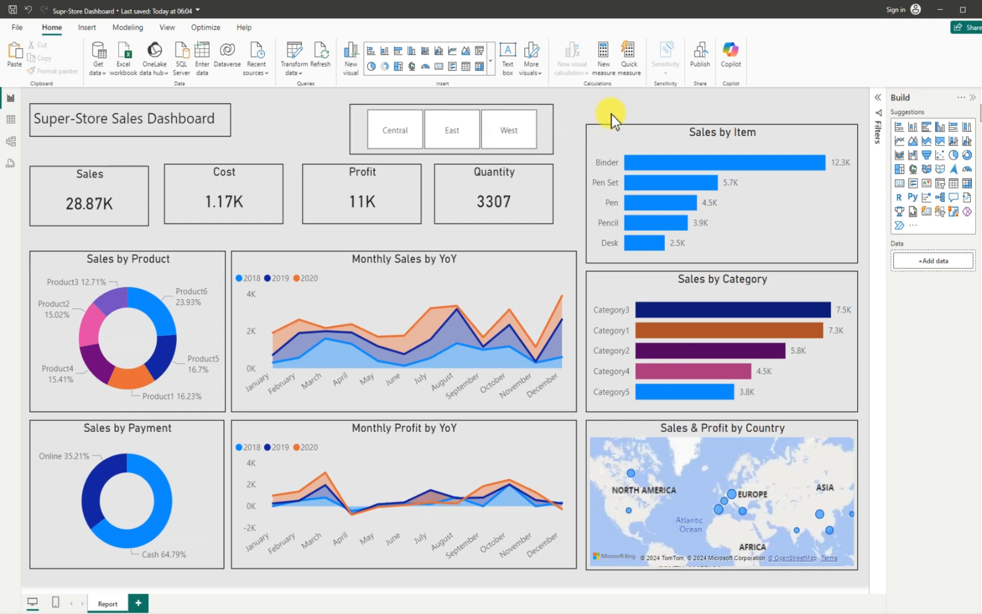